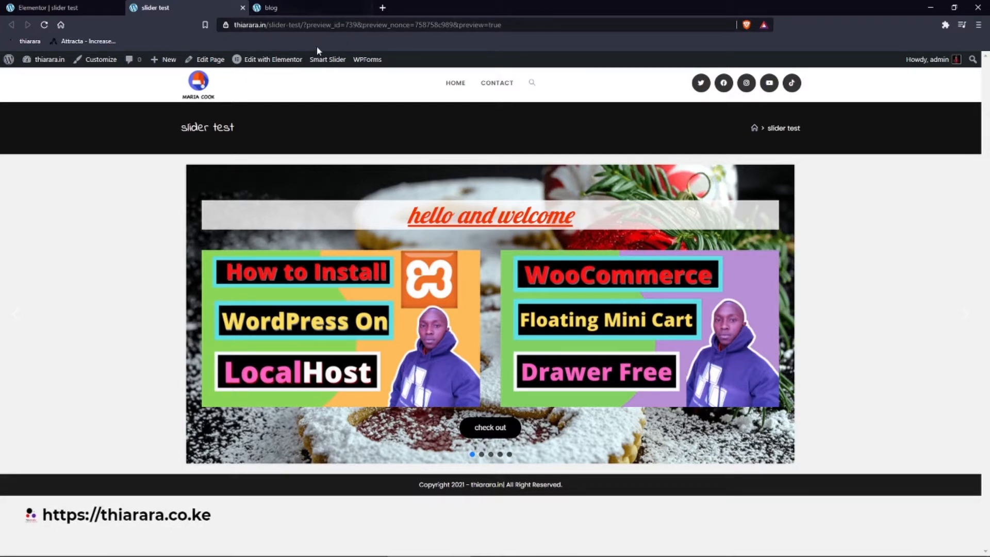
# - View the slider on the blog page, advance it one slide and reload the page
pyautogui.click(299, 4)
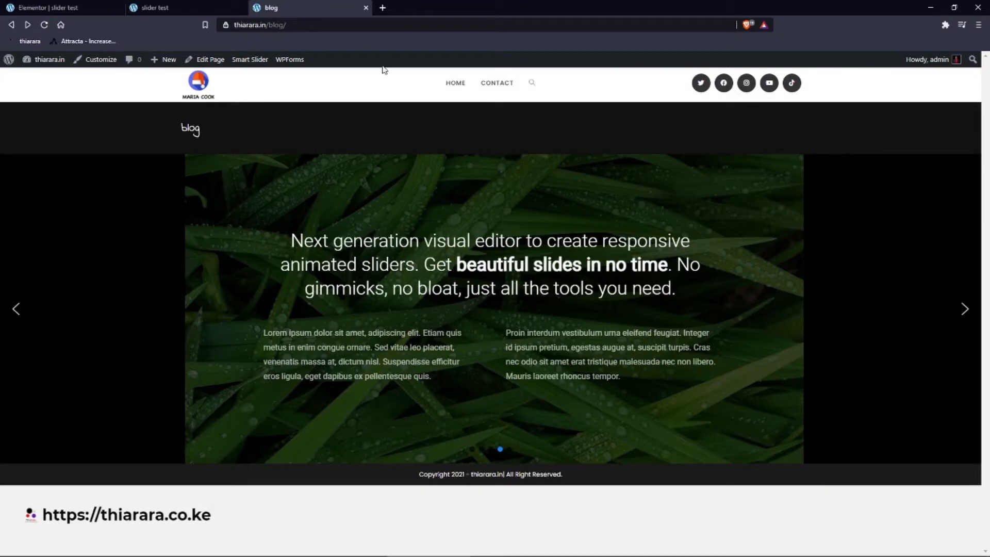
pyautogui.click(966, 310)
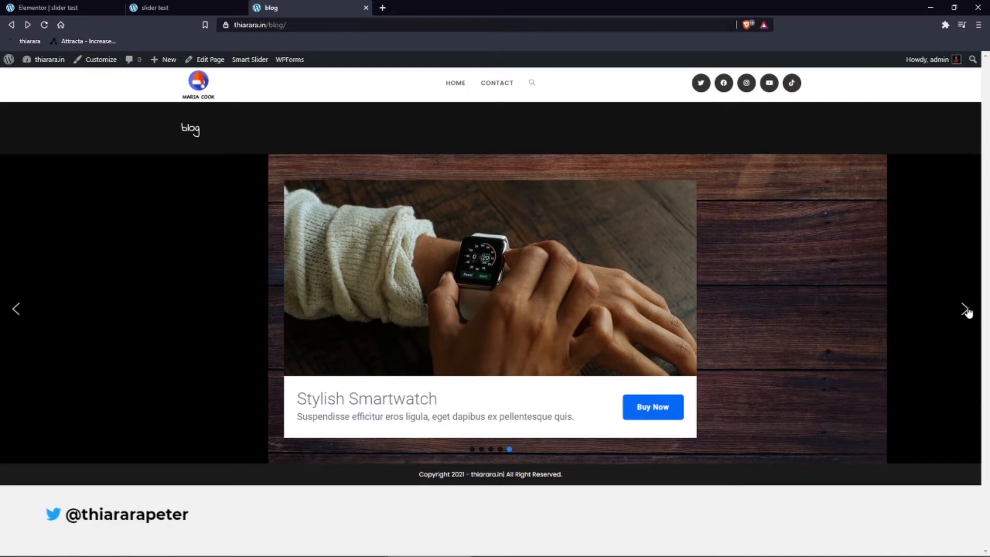
pyautogui.click(43, 24)
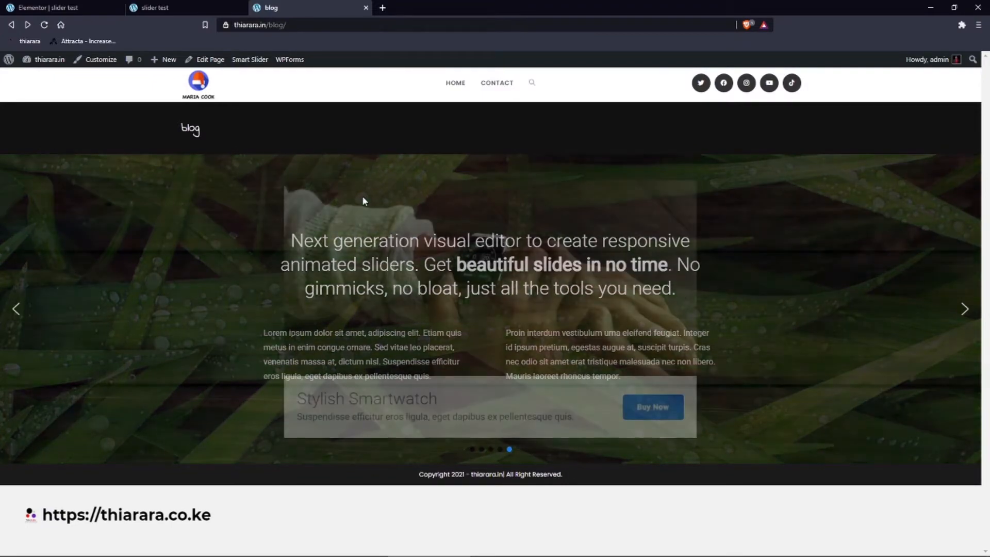
# - In the Elementor editor of the slider test page, cut and re-enter the shortcode [smartslider3 slider="2"], then return to the blog page
pyautogui.click(12, 6)
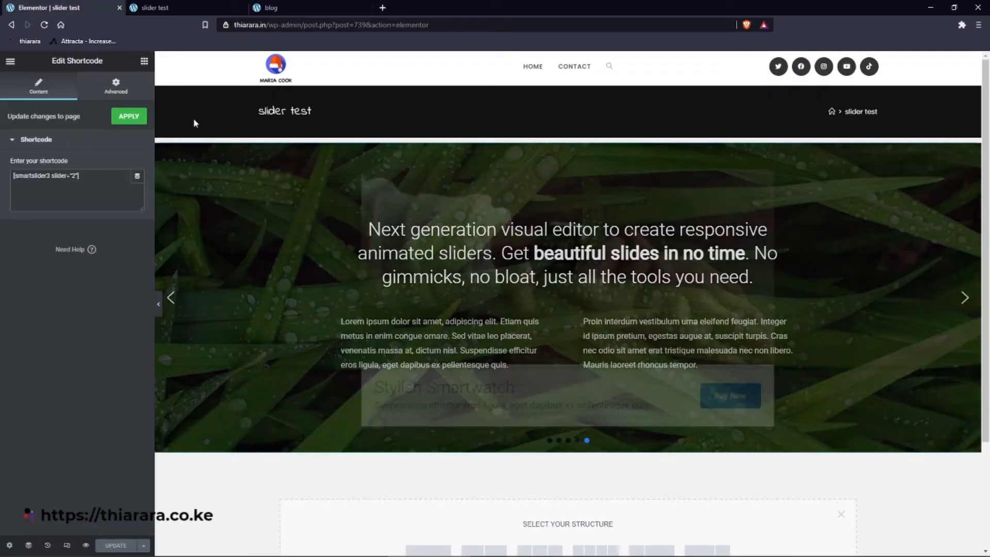
pyautogui.moveTo(93, 178); pyautogui.dragTo(8, 171)
pyautogui.hotkey('ctrl', 'c')
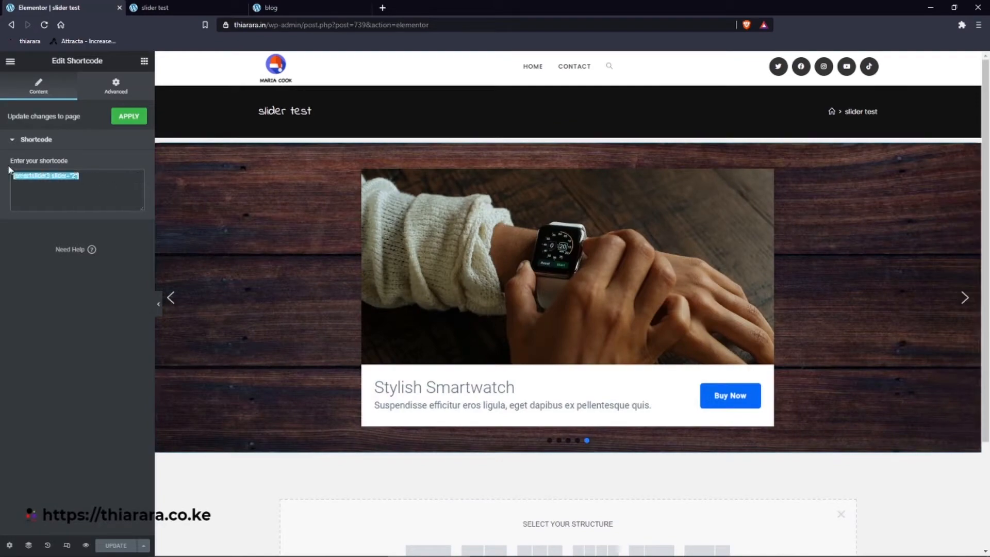
pyautogui.press('BackSpace')
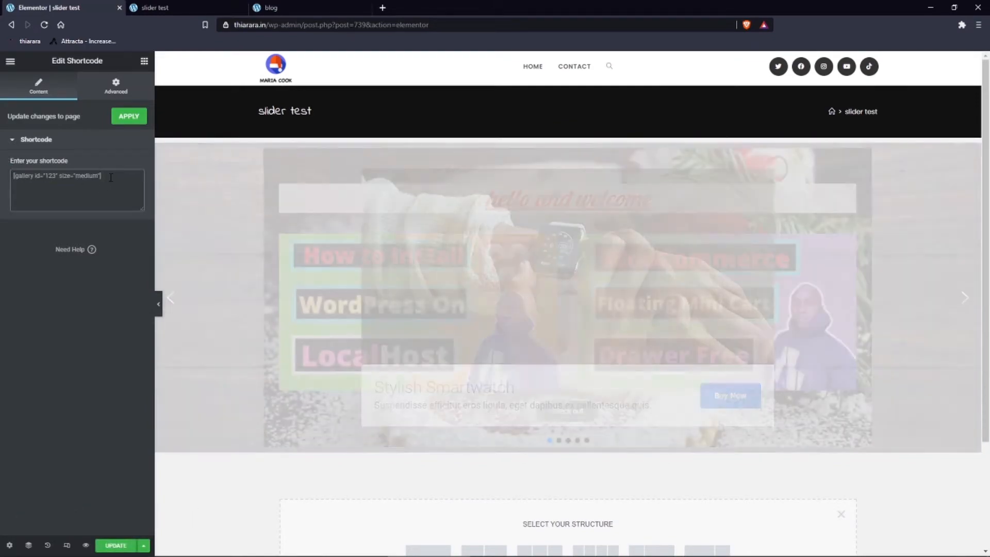
pyautogui.hotkey('ctrl', 'v')
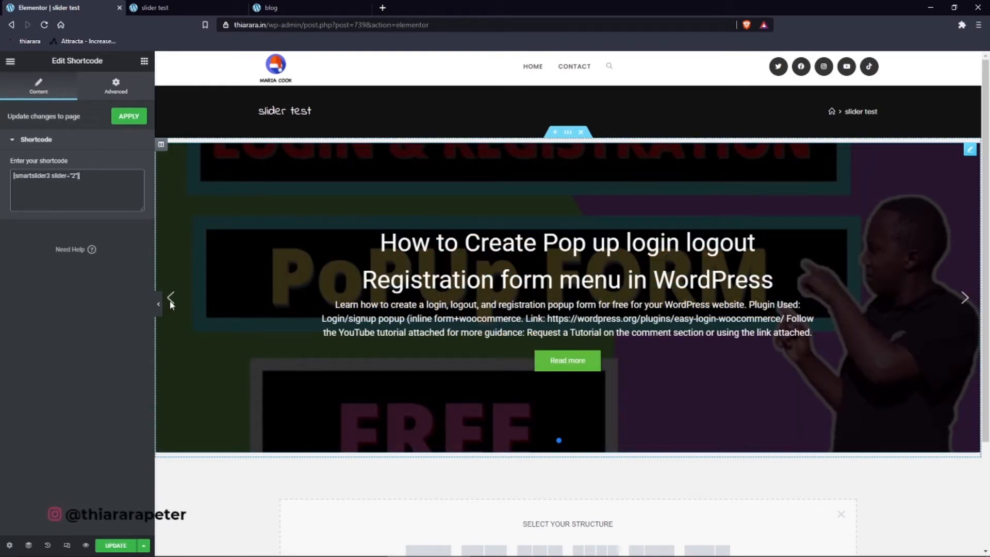
pyautogui.click(301, 6)
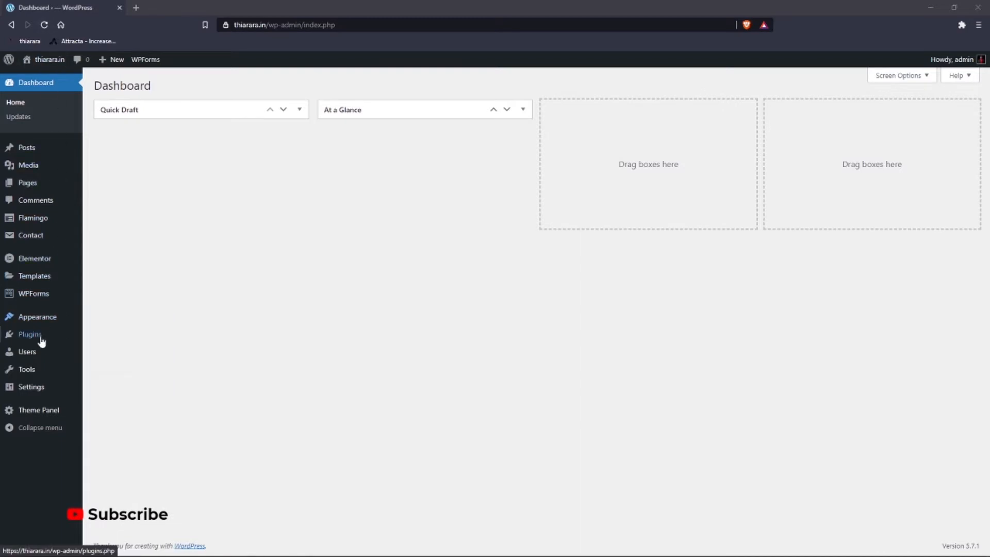
# - Search the WordPress directory of new plugins for "smart slider 3"
pyautogui.moveTo(42, 345)
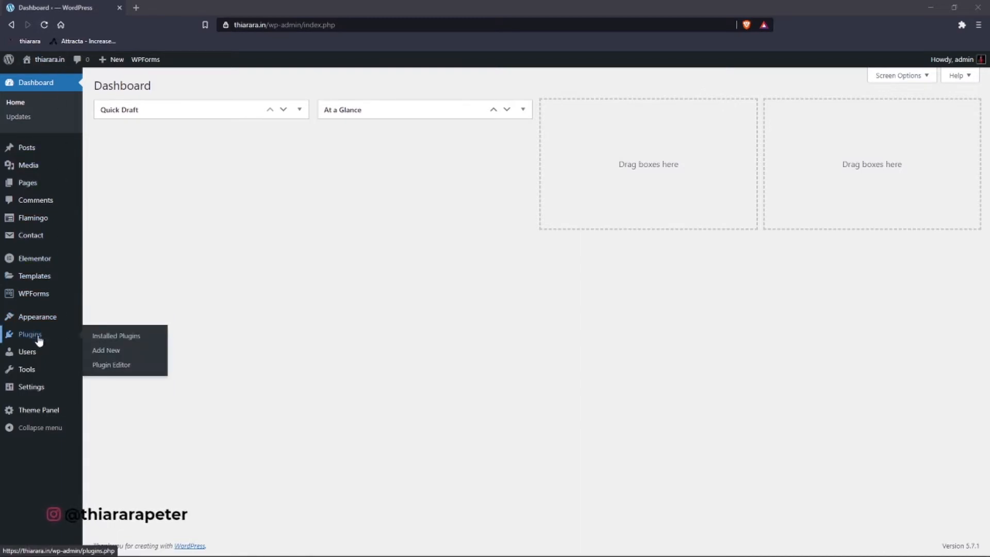
pyautogui.click(109, 355)
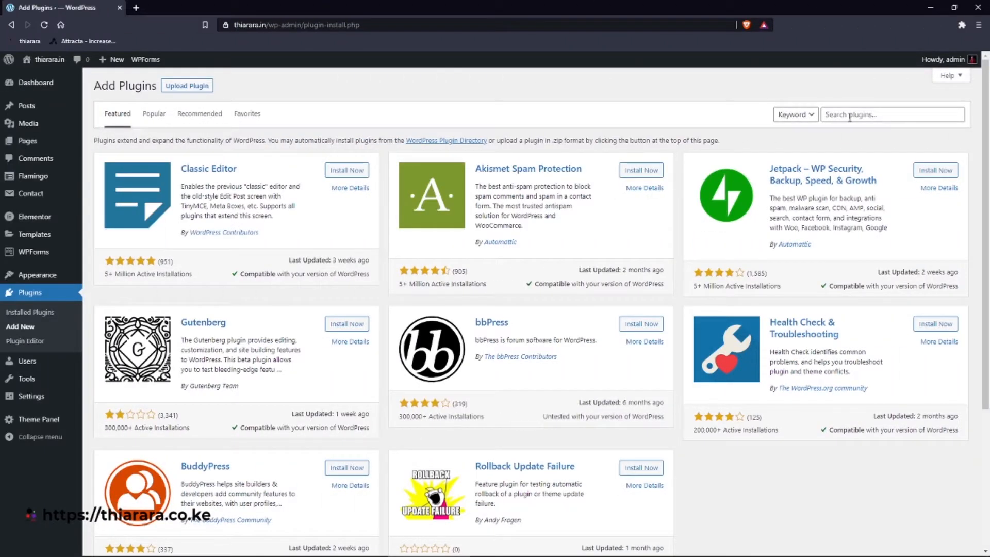
pyautogui.click(849, 116)
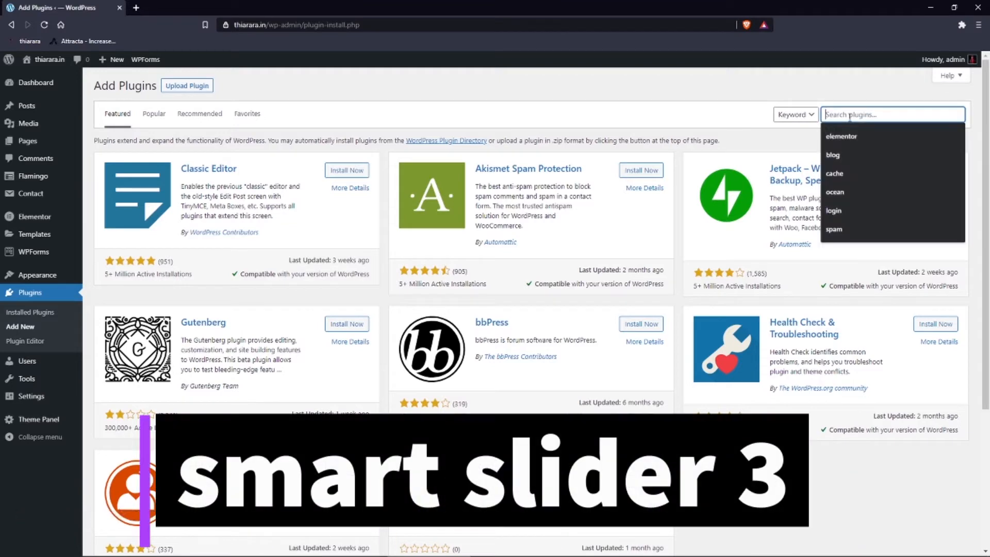
pyautogui.write('smart slider 3')
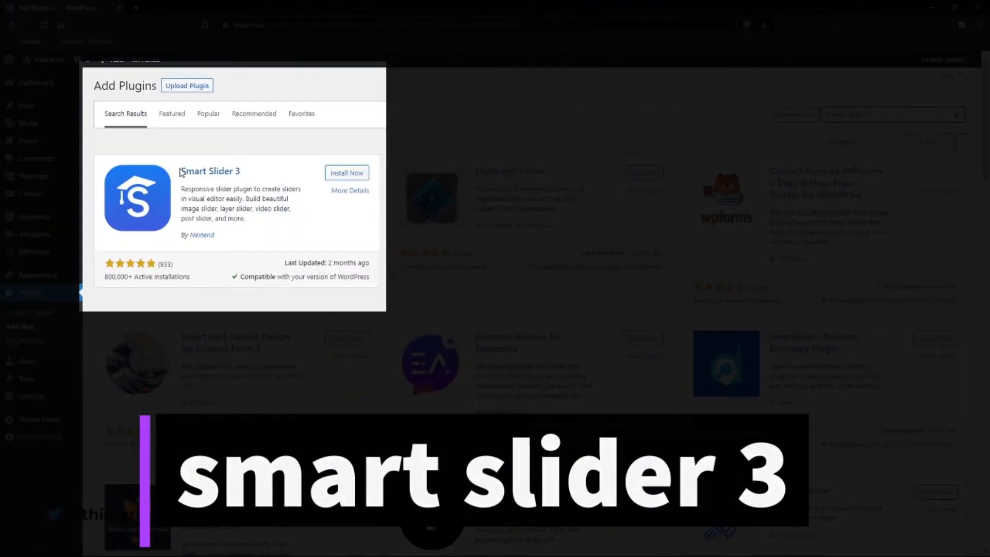
# - Install and activate the Smart Slider 3 plugin by Nextend
pyautogui.moveTo(181, 171); pyautogui.dragTo(248, 173)
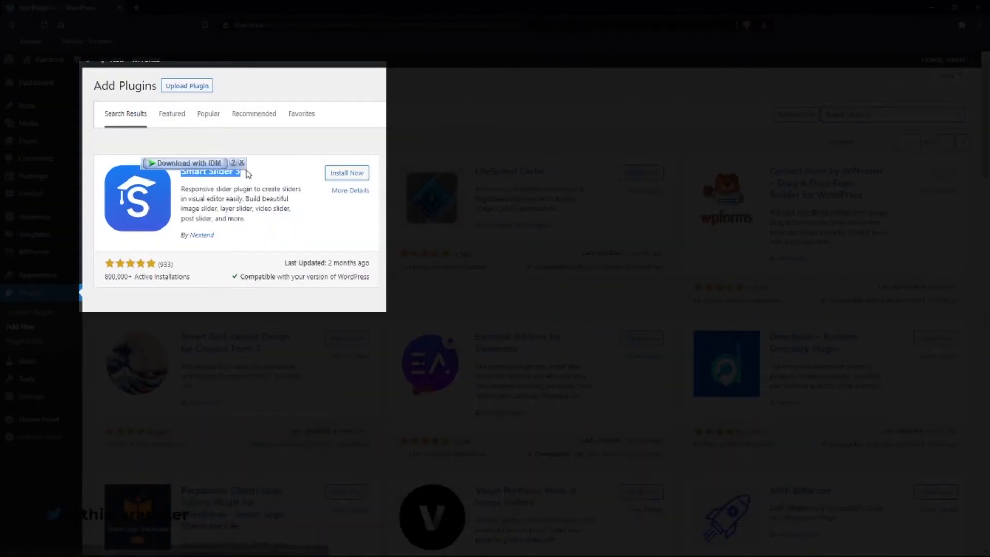
pyautogui.click(223, 241)
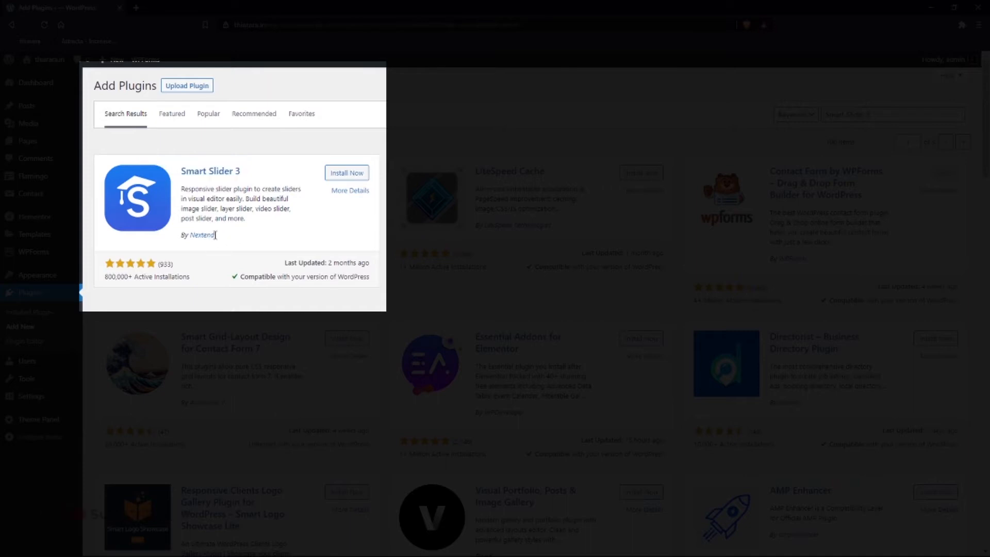
pyautogui.moveTo(215, 235); pyautogui.dragTo(195, 237)
pyautogui.click(182, 266)
pyautogui.click(346, 177)
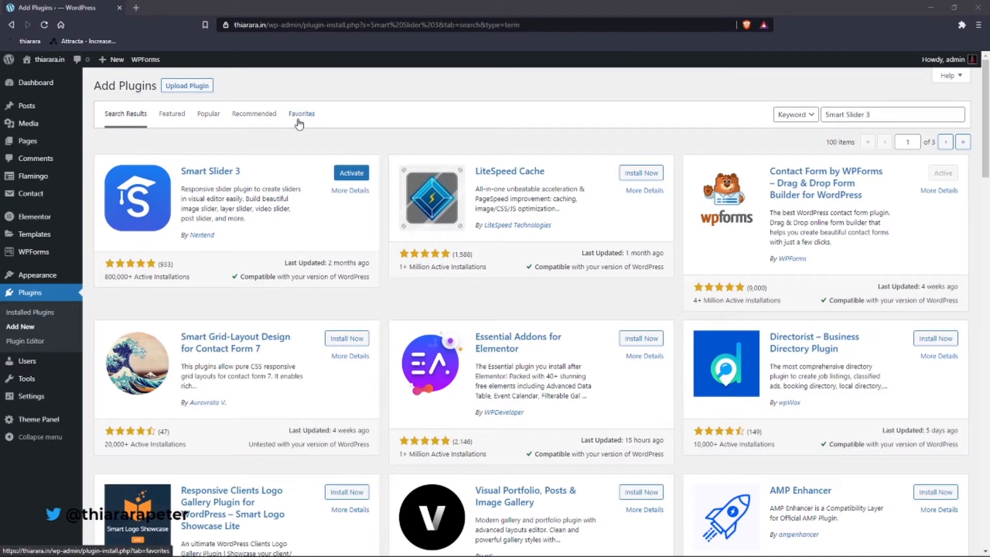
pyautogui.click(351, 175)
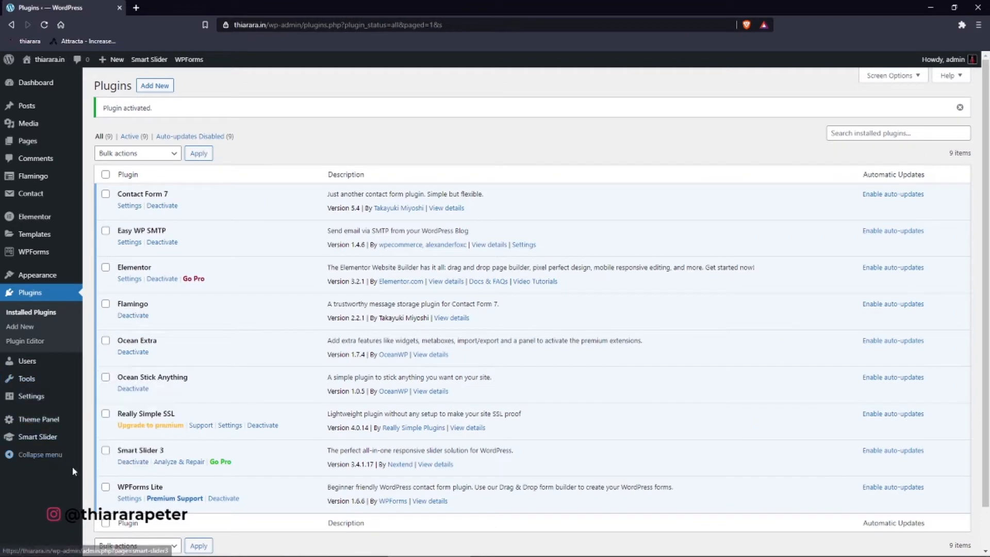
# - Open the Smart Slider dashboard and permanently dismiss its getting-started welcome screen
pyautogui.moveTo(39, 443)
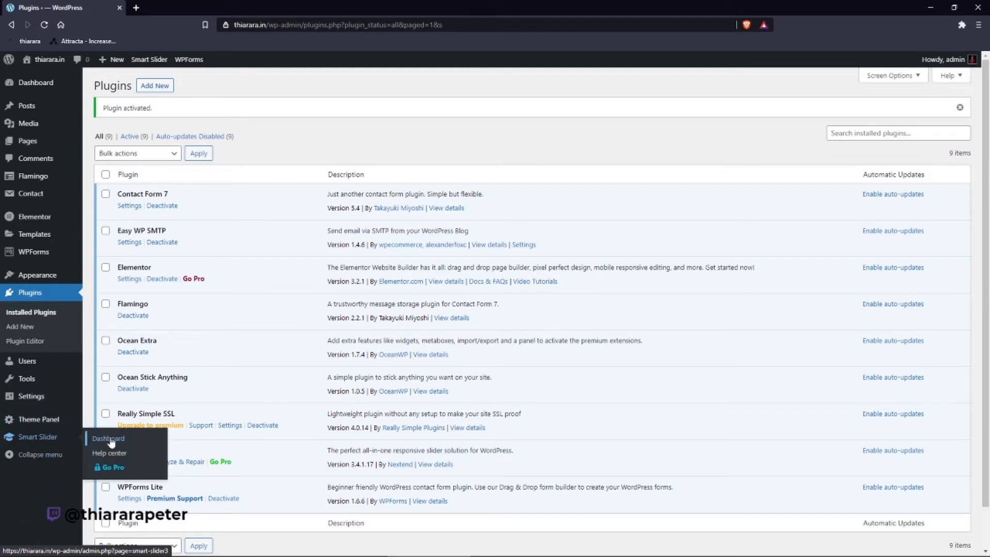
pyautogui.click(111, 439)
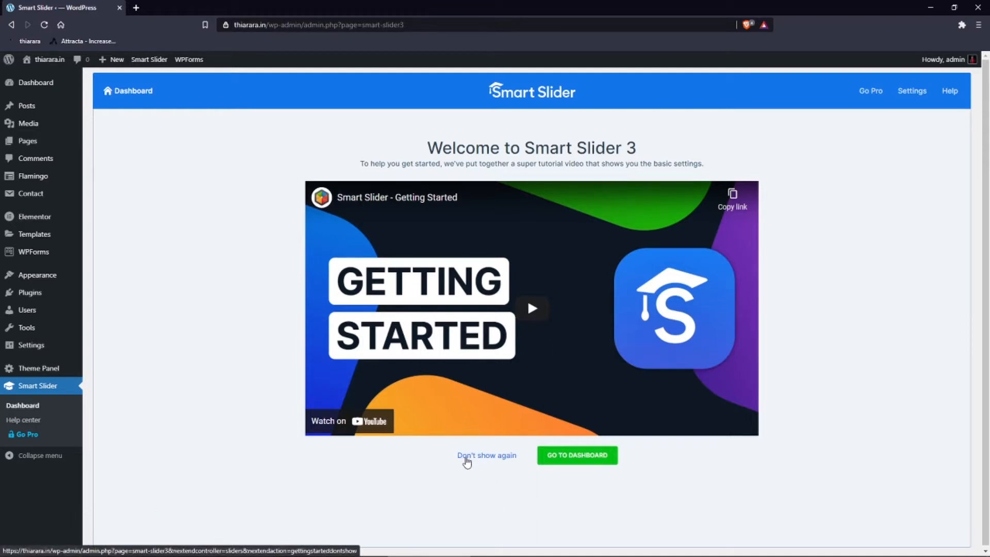
pyautogui.click(485, 462)
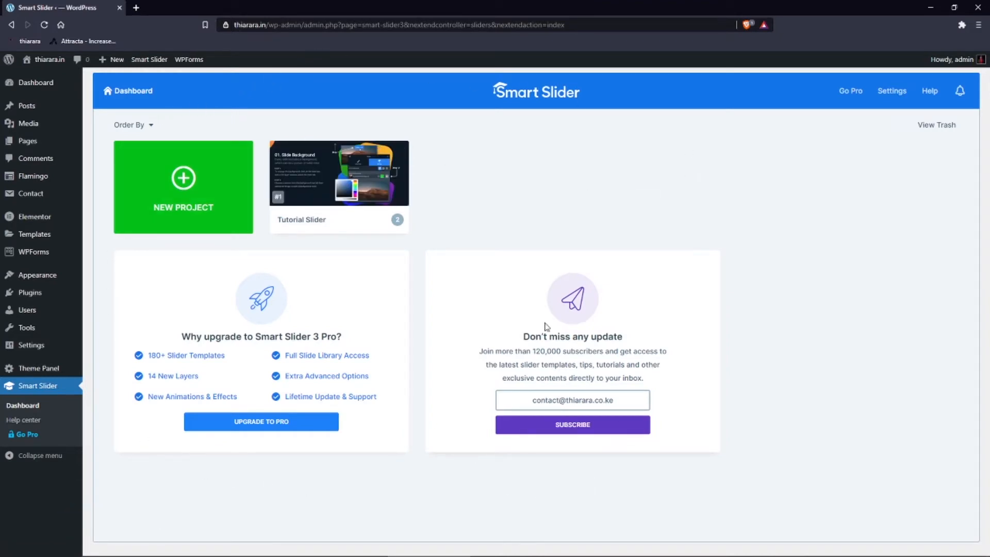
# - Start a new Smart Slider project from scratch and choose Slider as its project type after trying Block
pyautogui.moveTo(343, 183)
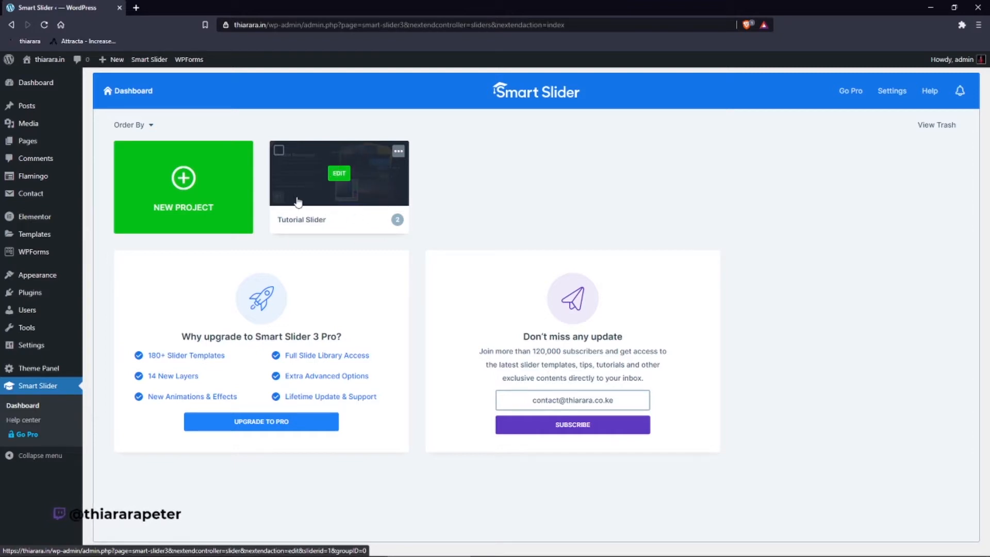
pyautogui.click(178, 184)
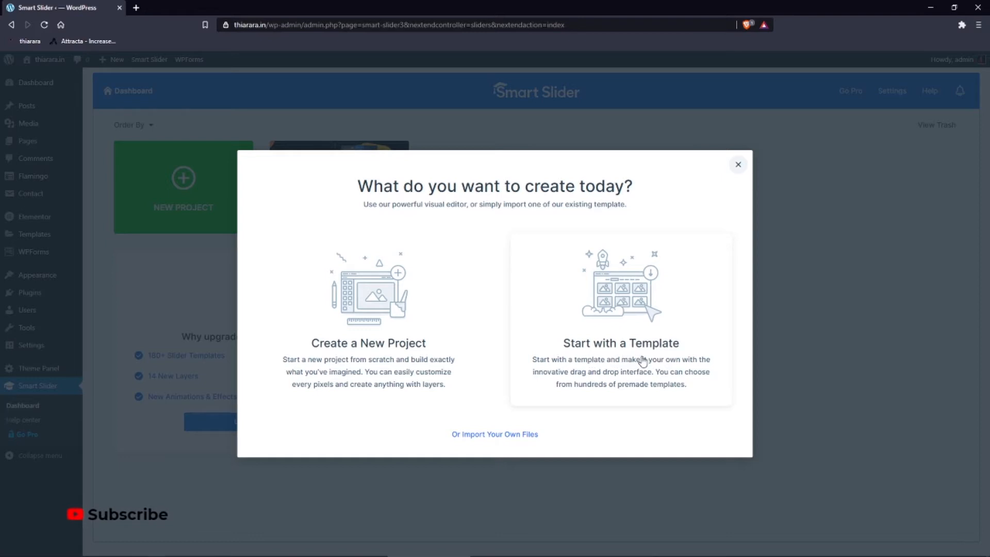
pyautogui.click(396, 350)
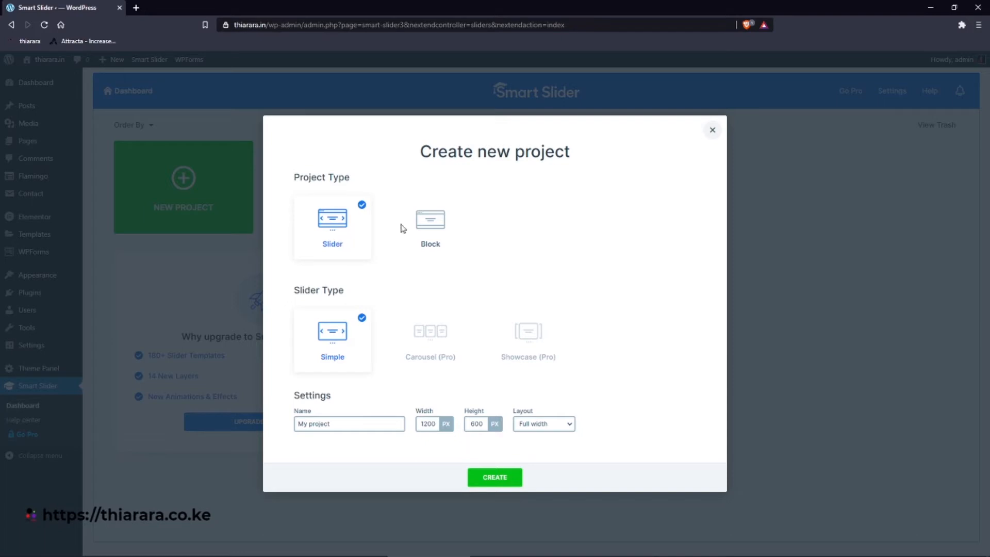
pyautogui.click(440, 237)
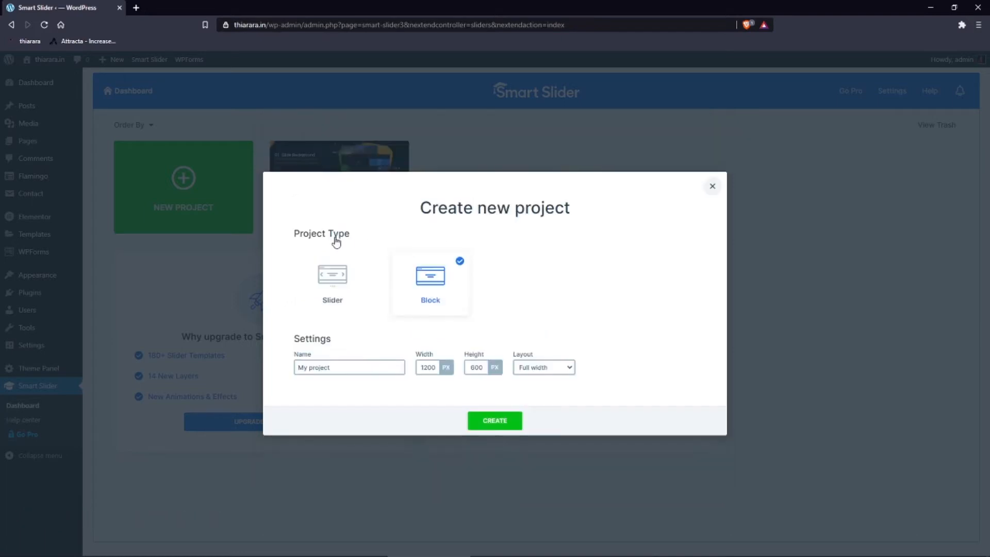
pyautogui.click(328, 287)
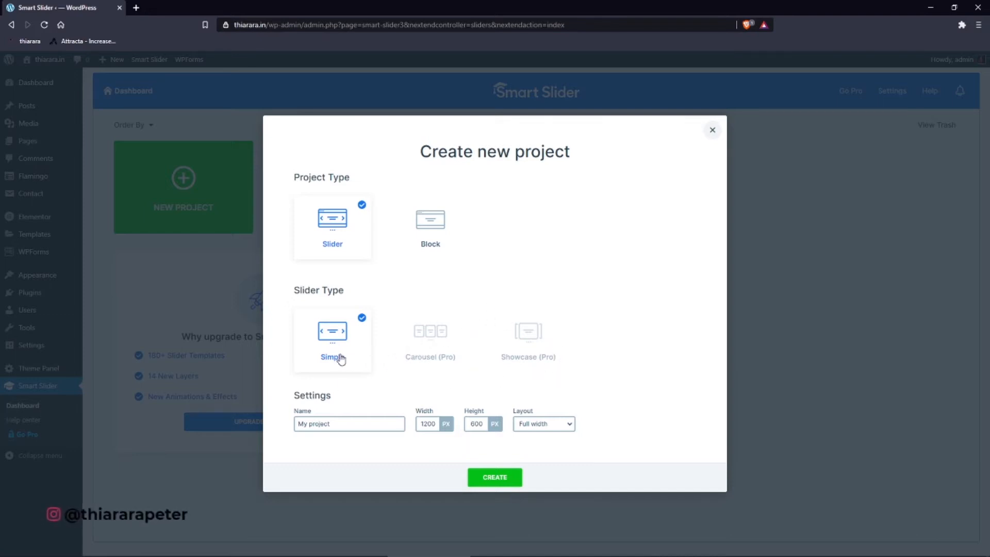
# - Name the new slider project "thiarara"
pyautogui.moveTo(354, 428); pyautogui.dragTo(237, 433)
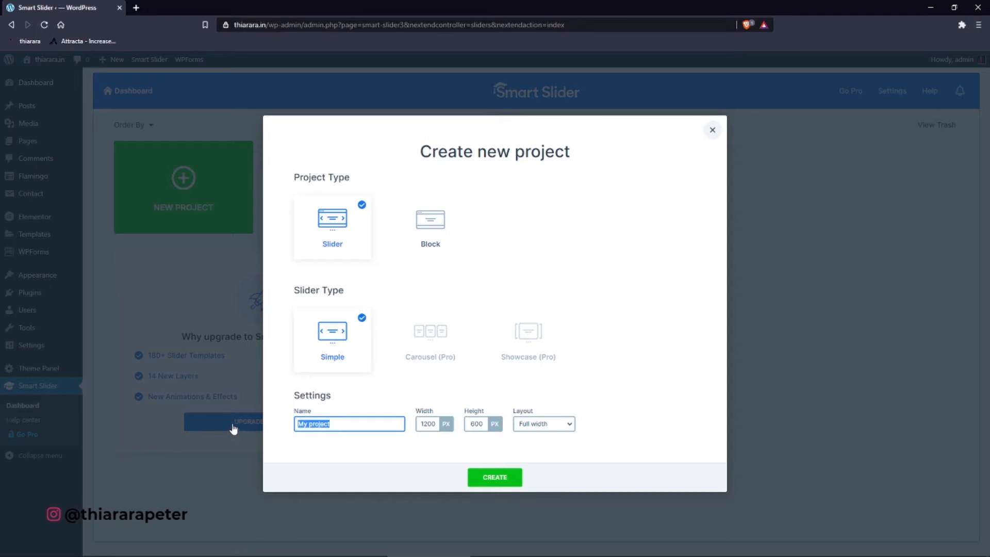
pyautogui.press('BackSpace')
pyautogui.write('thu')
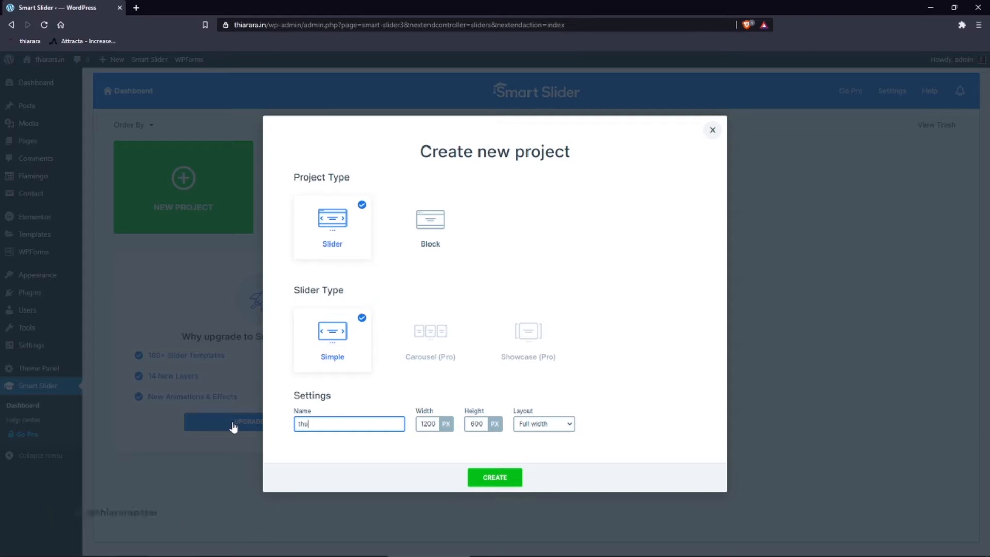
pyautogui.press('BackSpace')
pyautogui.press('BackSpace')
pyautogui.write('hia')
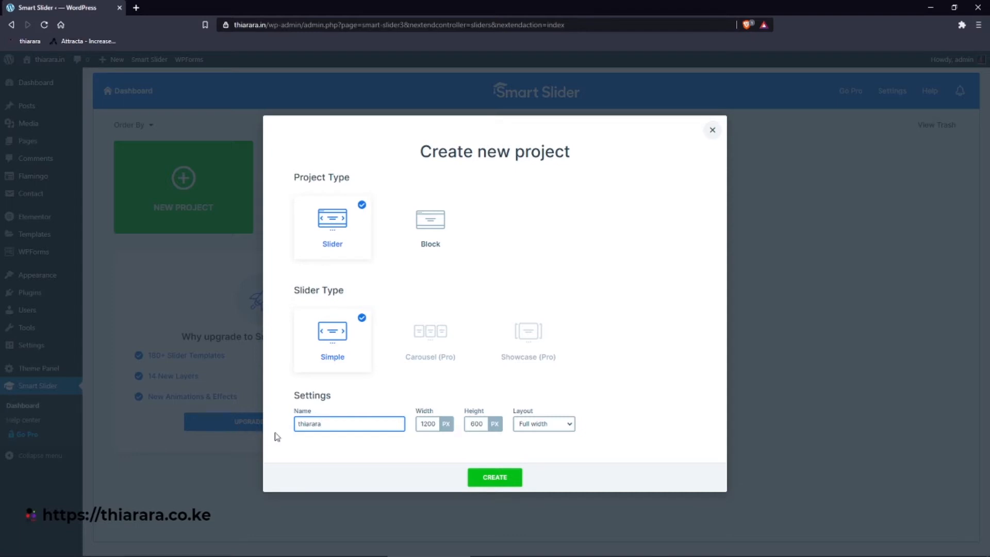
# - Create the project with a width of 1200 px, a height of 600 px and the Full width layout
pyautogui.doubleClick(421, 425)
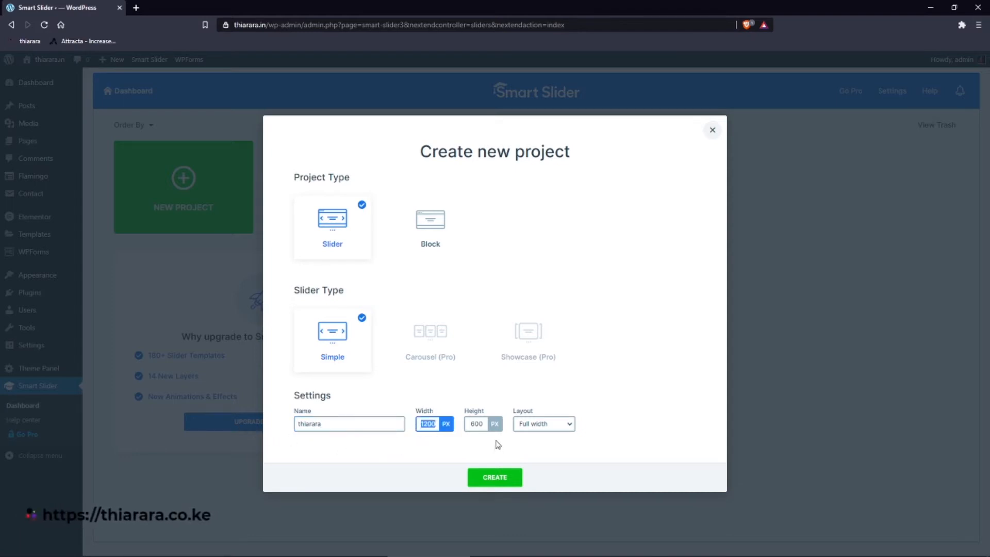
pyautogui.doubleClick(471, 423)
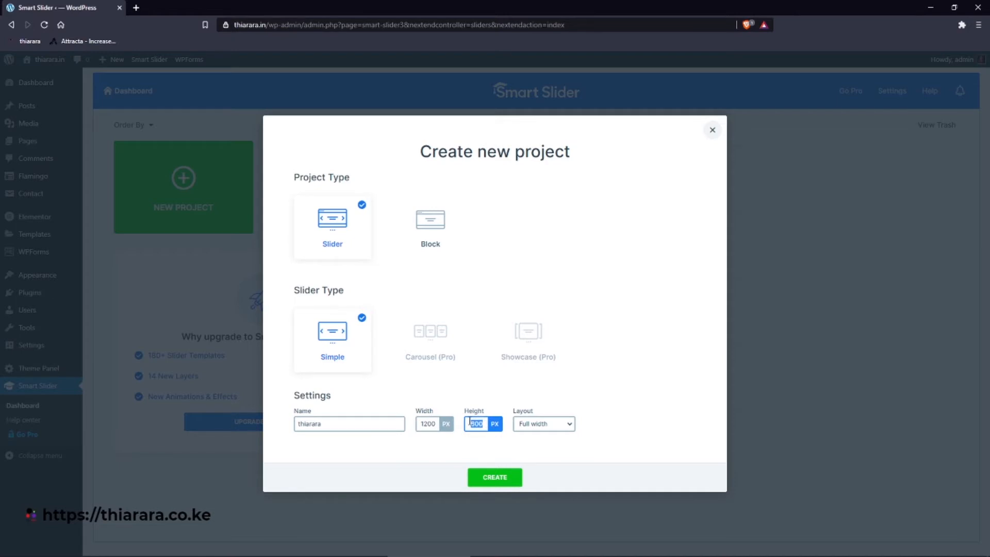
pyautogui.click(542, 428)
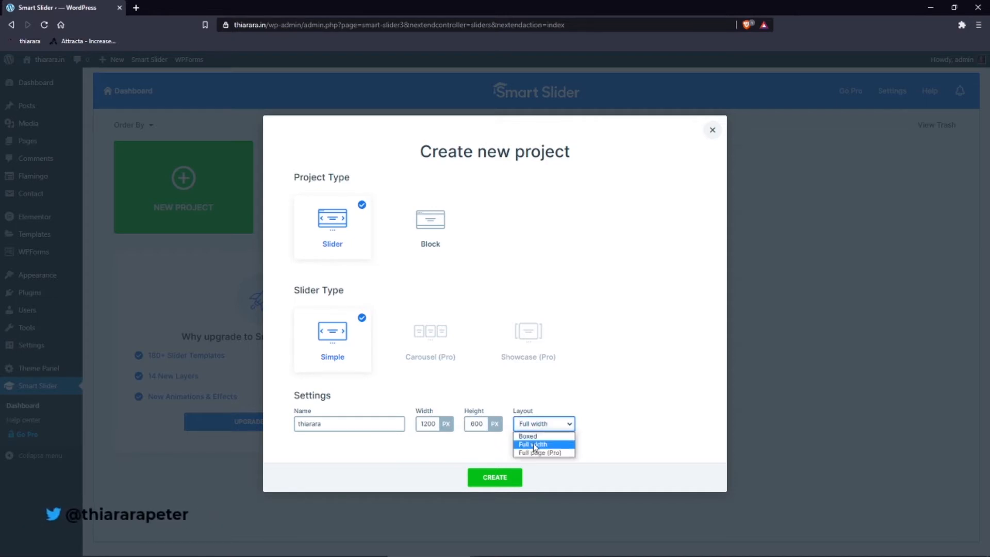
pyautogui.click(535, 445)
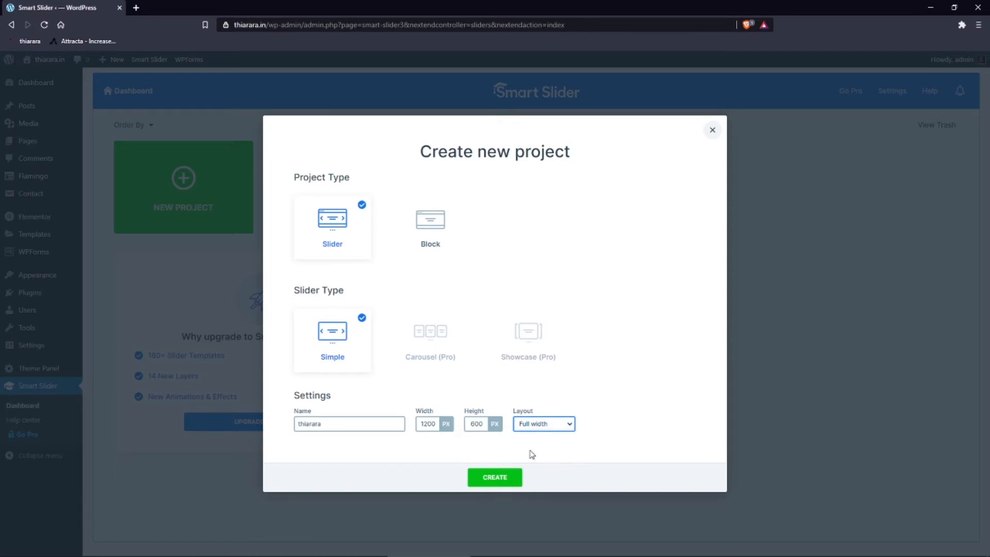
pyautogui.click(499, 479)
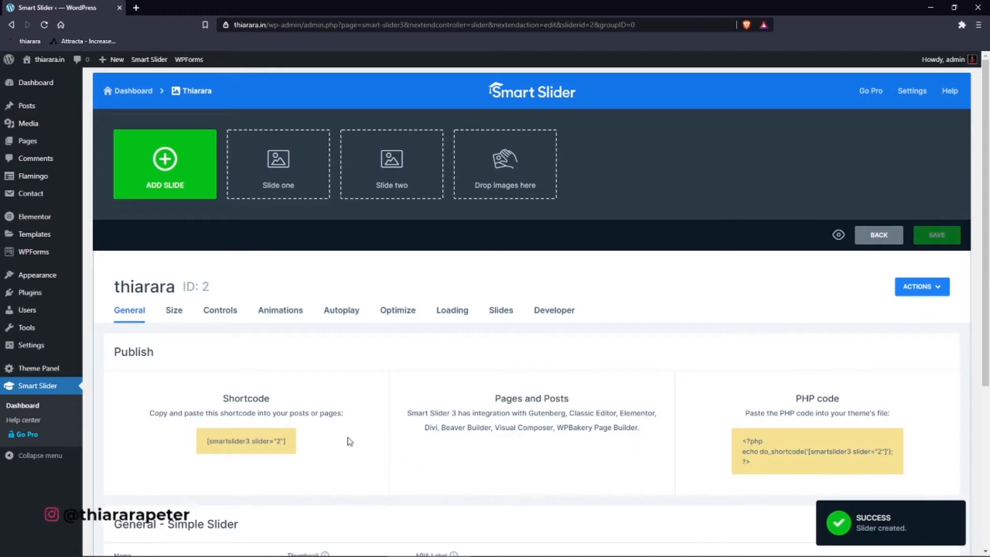
# - Copy the new slider's publishing shortcode [smartslider3 slider="2"]
pyautogui.scroll(-5, 243, 354)
pyautogui.scroll(5, 260, 359)
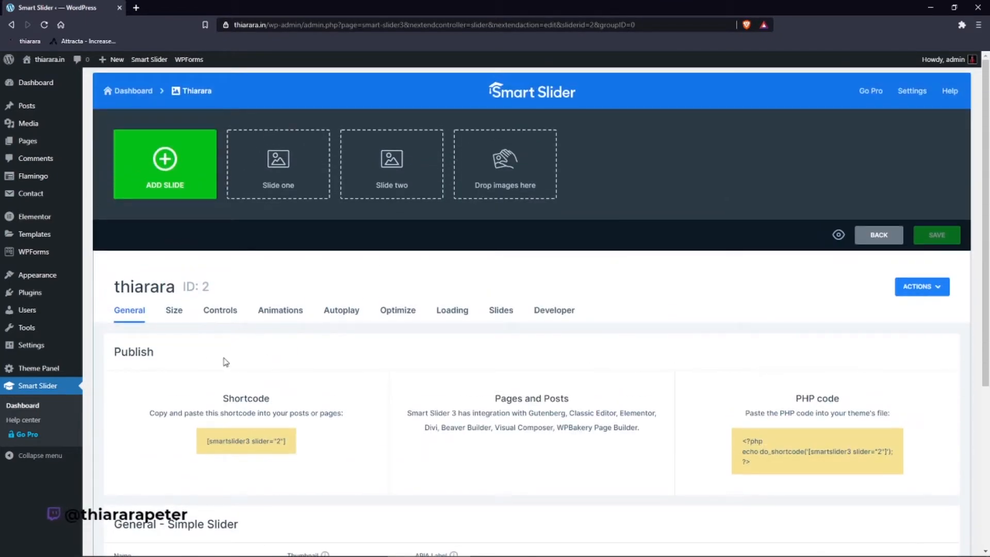
pyautogui.click(289, 445)
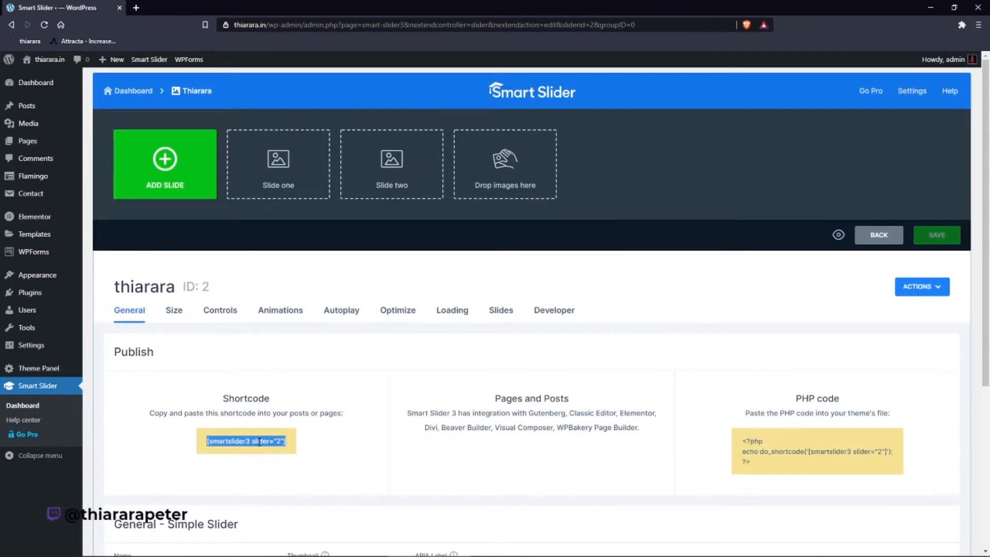
pyautogui.rightClick(260, 442)
pyautogui.click(289, 452)
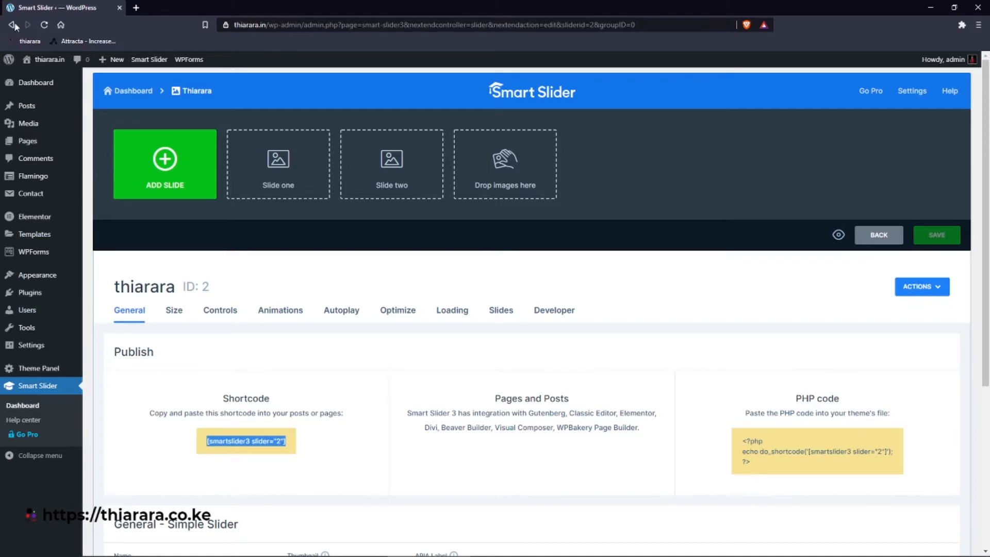
# - Create a new WordPress page in a separate browser tab and title it "blog"
pyautogui.moveTo(30, 147)
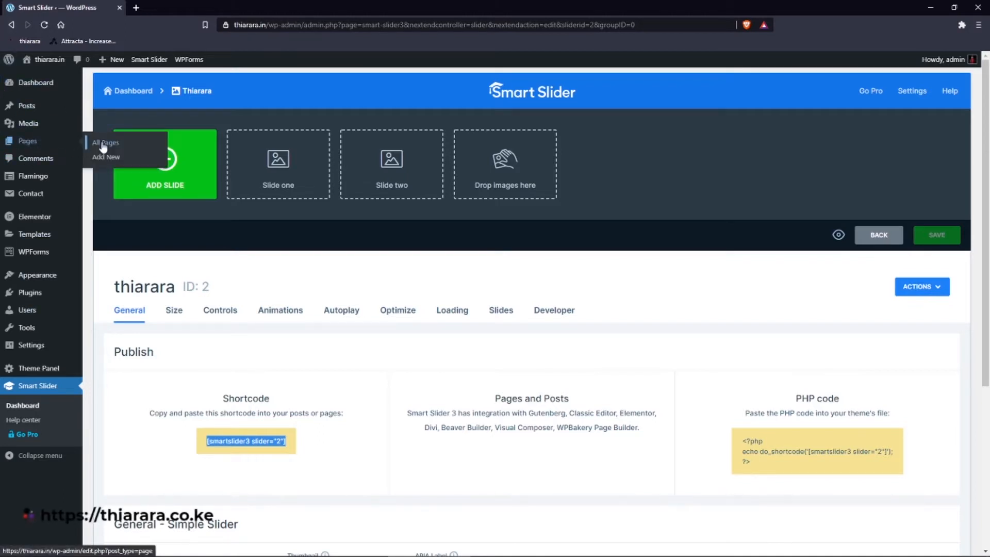
pyautogui.rightClick(107, 161)
pyautogui.click(150, 163)
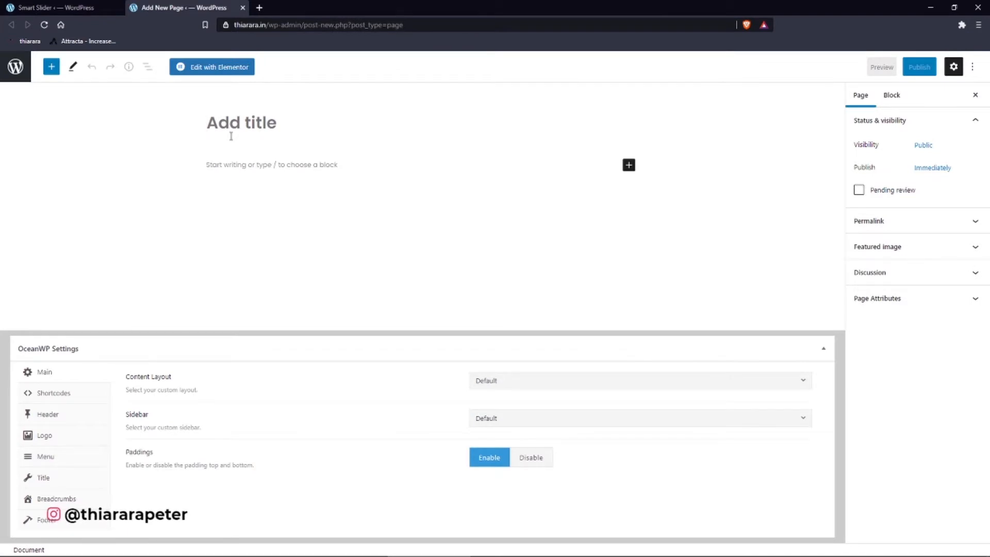
pyautogui.write('blo')
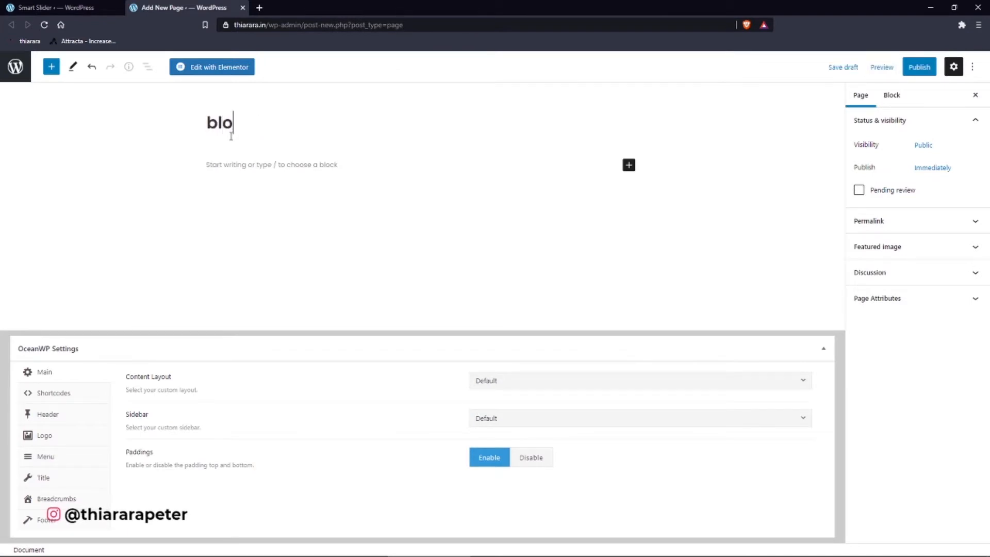
pyautogui.write('g')
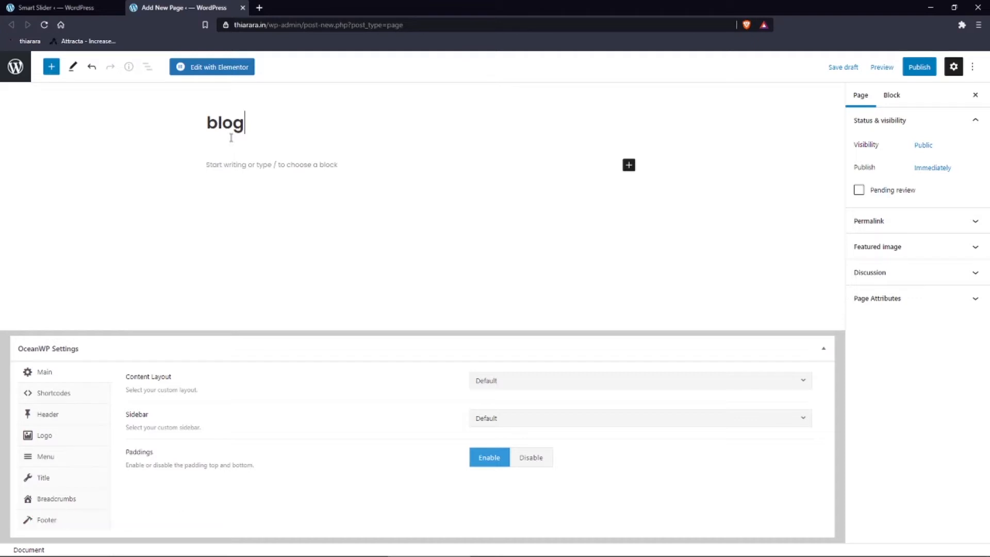
# - Add a Smart Slider 3 block to the page body and insert the "thiarara" slider into it
pyautogui.click(246, 169)
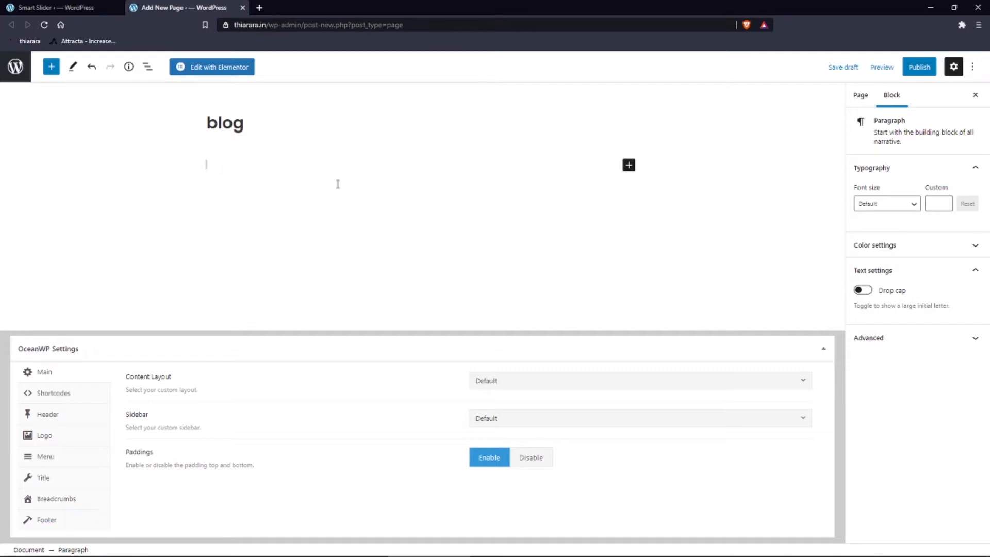
pyautogui.click(629, 166)
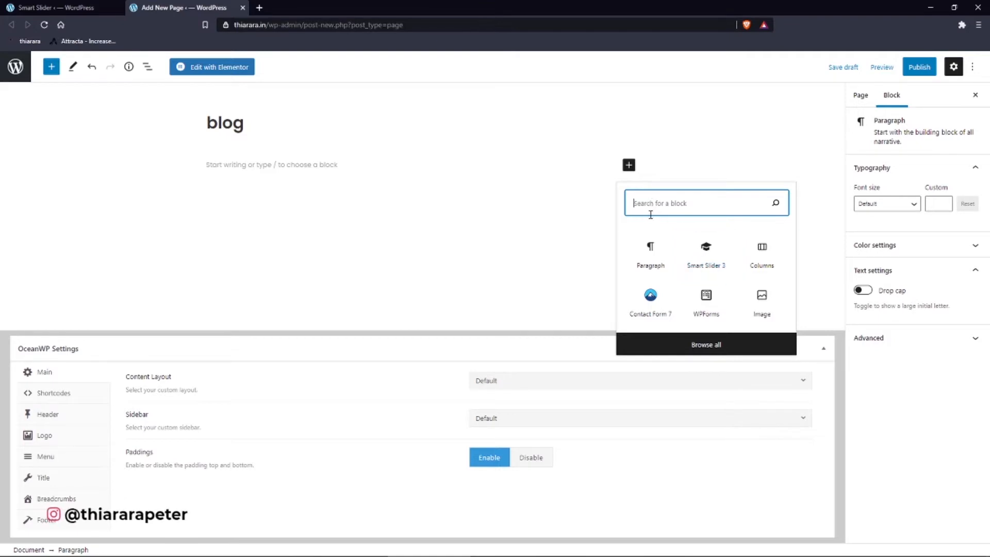
pyautogui.write('s')
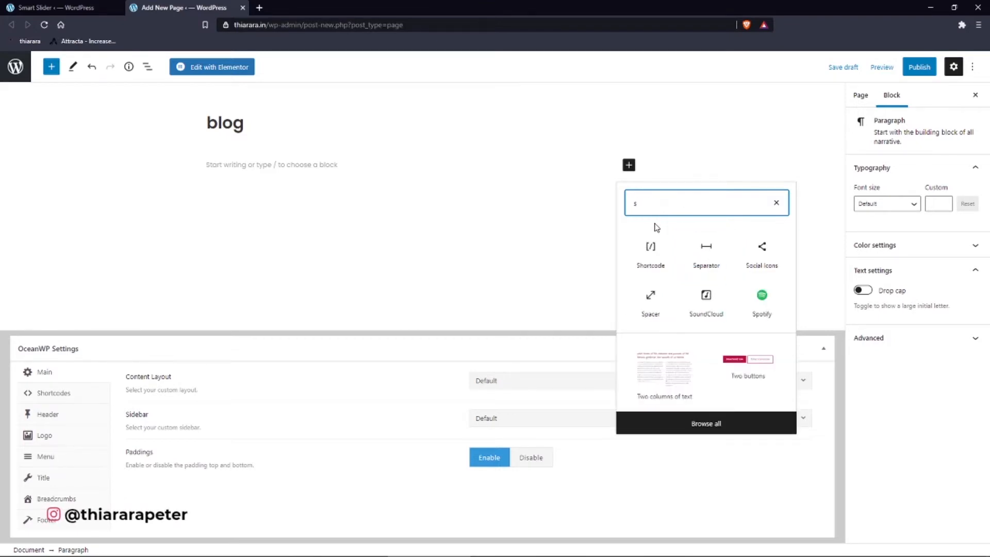
pyautogui.write('mart')
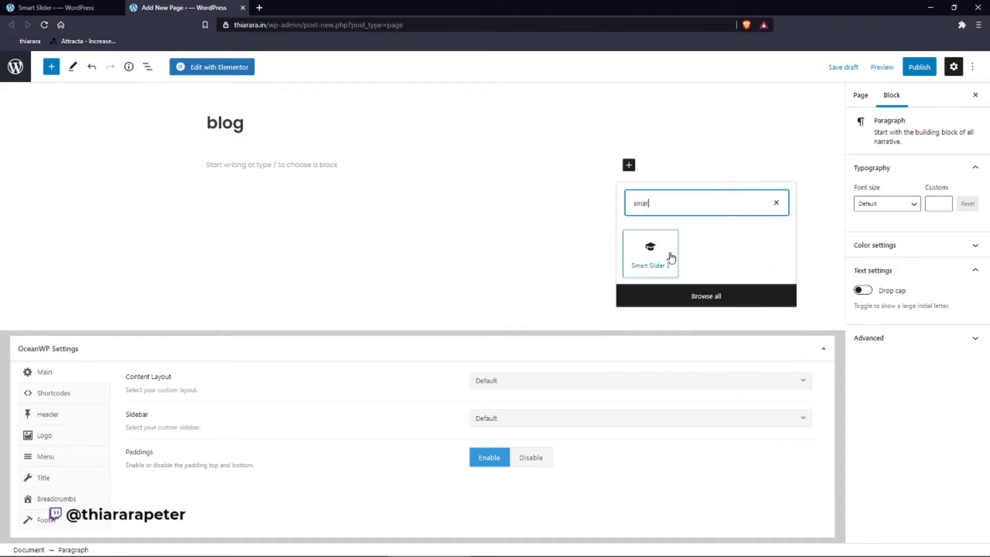
pyautogui.click(652, 262)
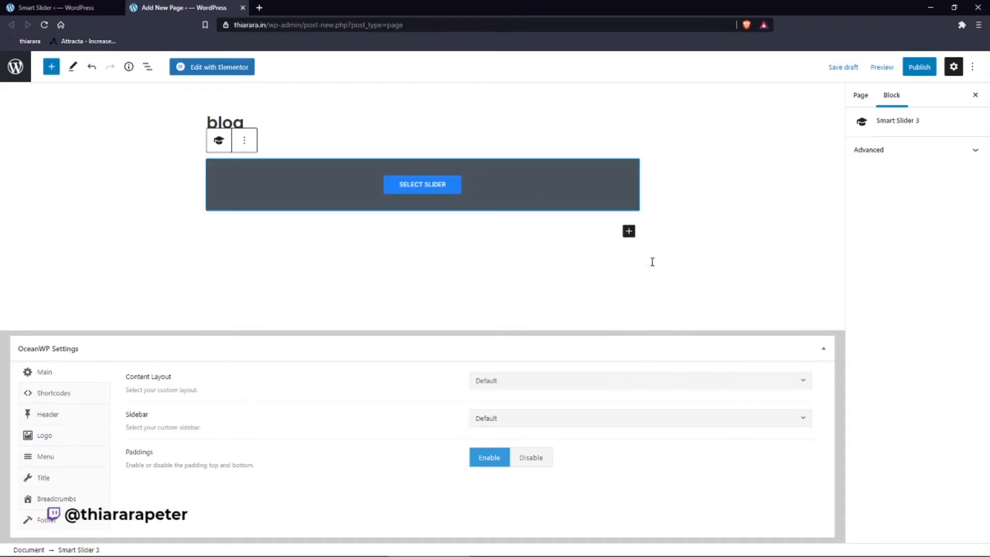
pyautogui.click(431, 189)
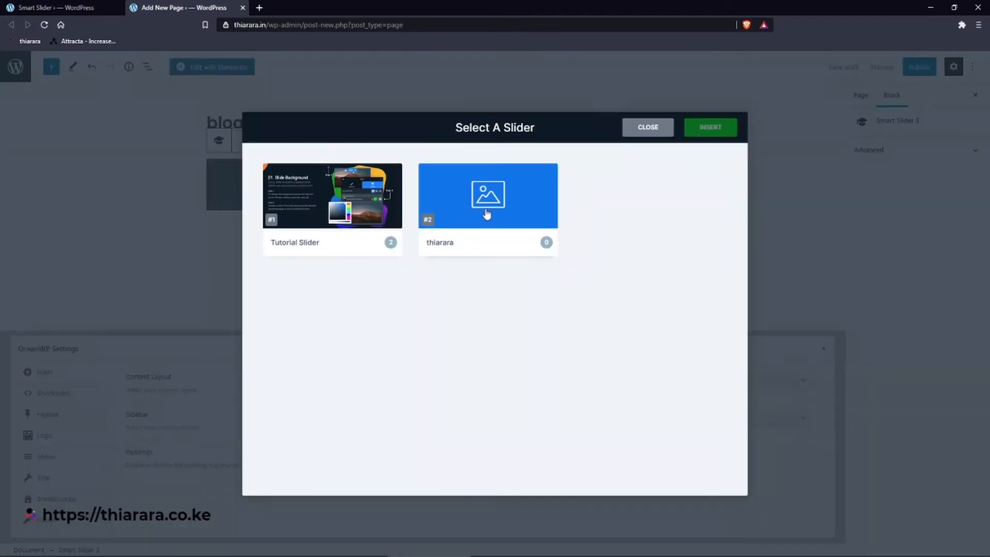
pyautogui.click(709, 125)
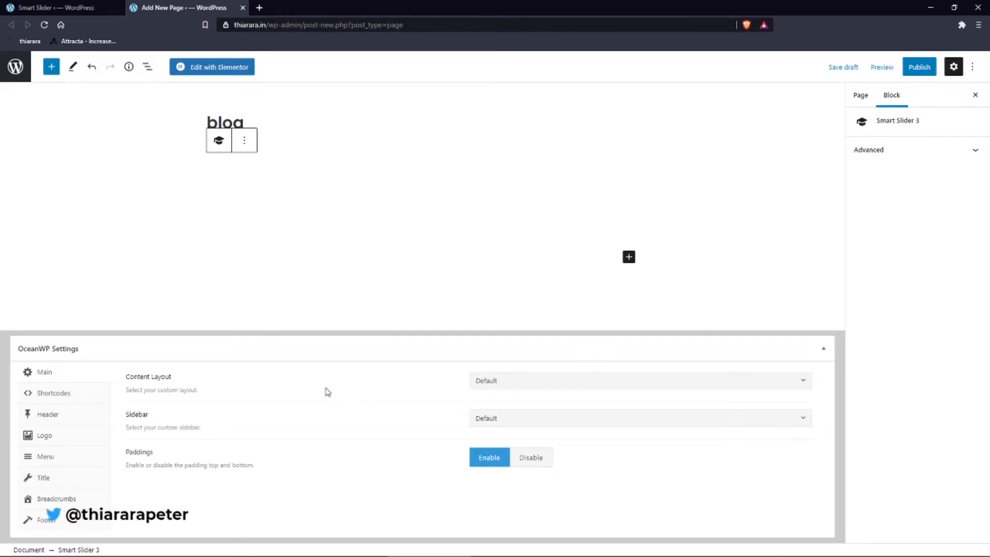
# - In the page's OceanWP settings, set the content layout to 100% Full Width and disable the breadcrumbs
pyautogui.click(491, 386)
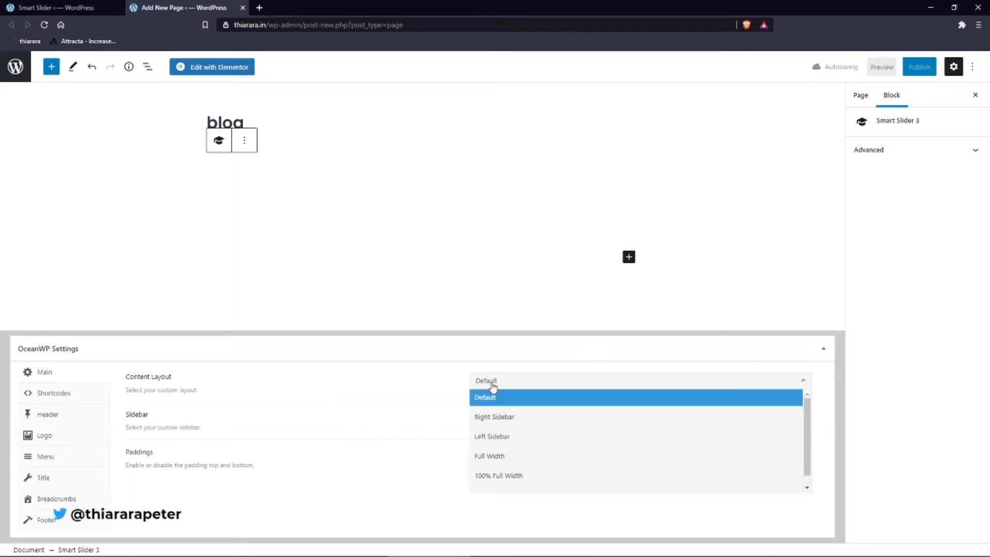
pyautogui.click(509, 475)
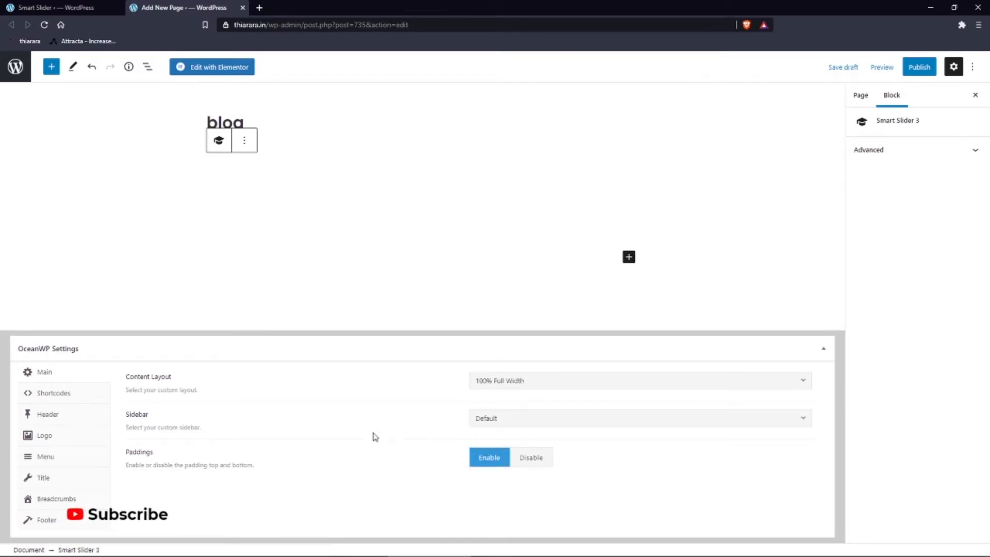
pyautogui.click(71, 501)
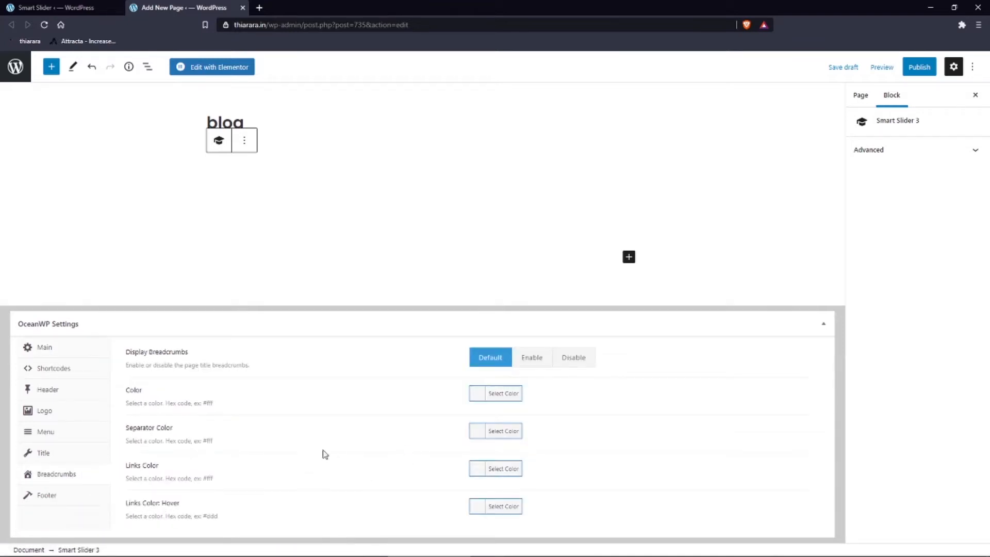
pyautogui.click(577, 358)
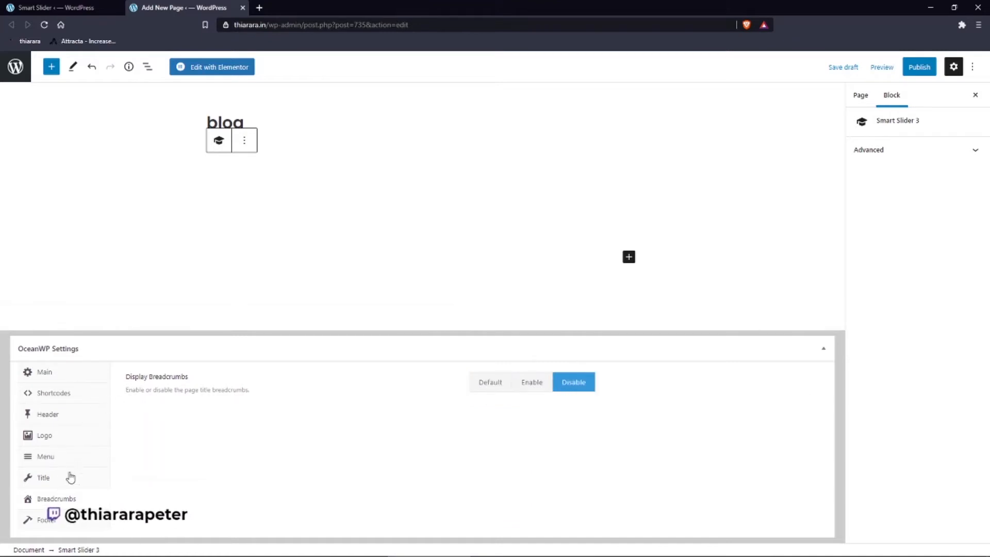
pyautogui.click(58, 483)
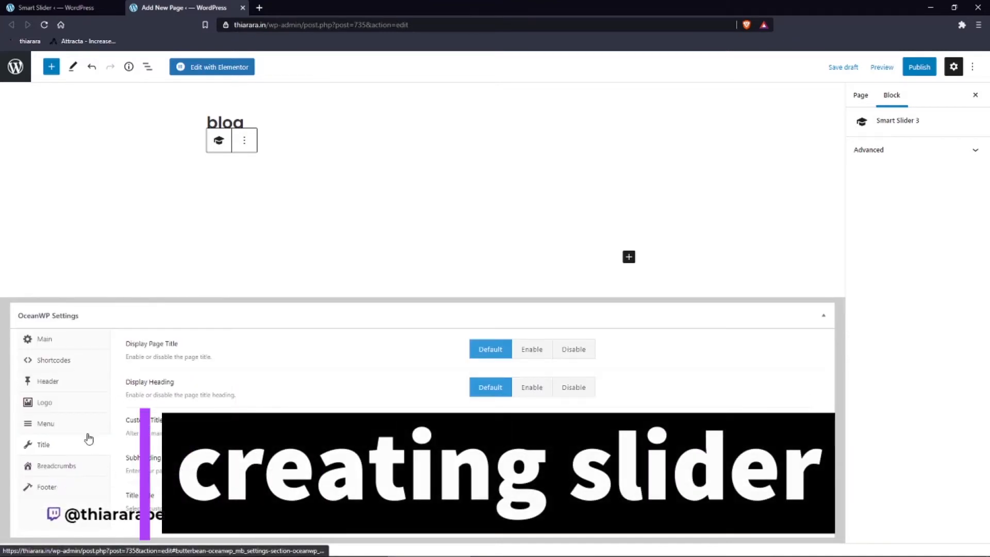
# - Publish the "blog" page and view it on the live site
pyautogui.click(919, 67)
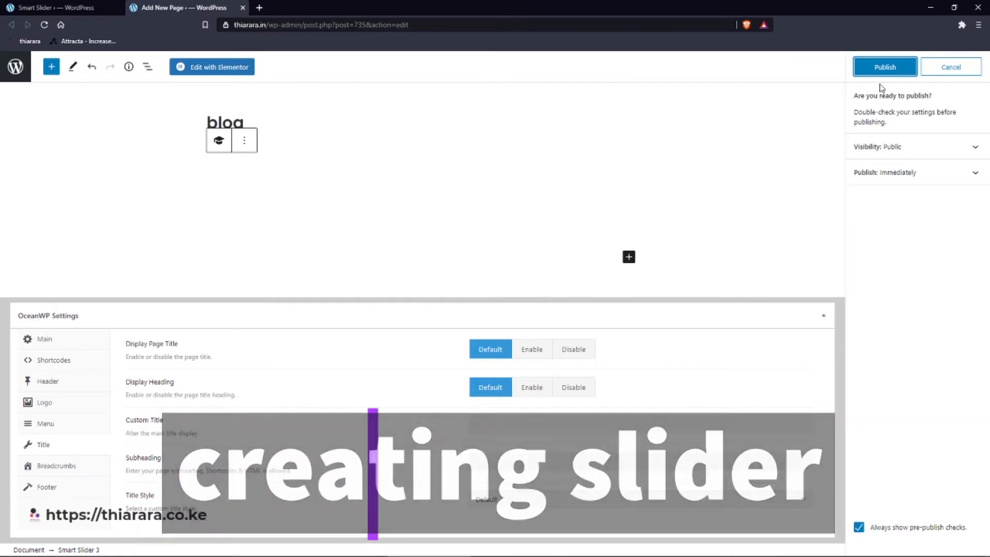
pyautogui.click(888, 68)
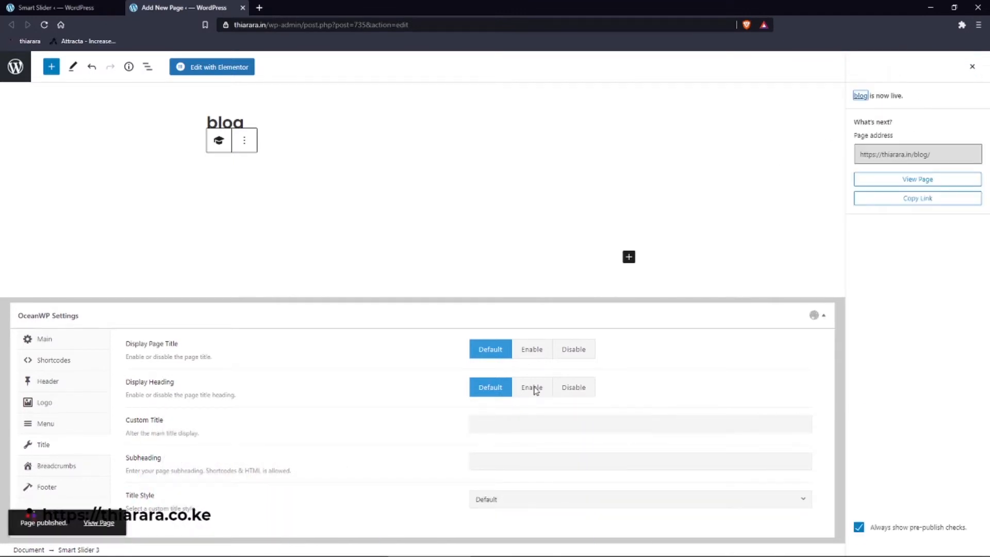
pyautogui.rightClick(102, 524)
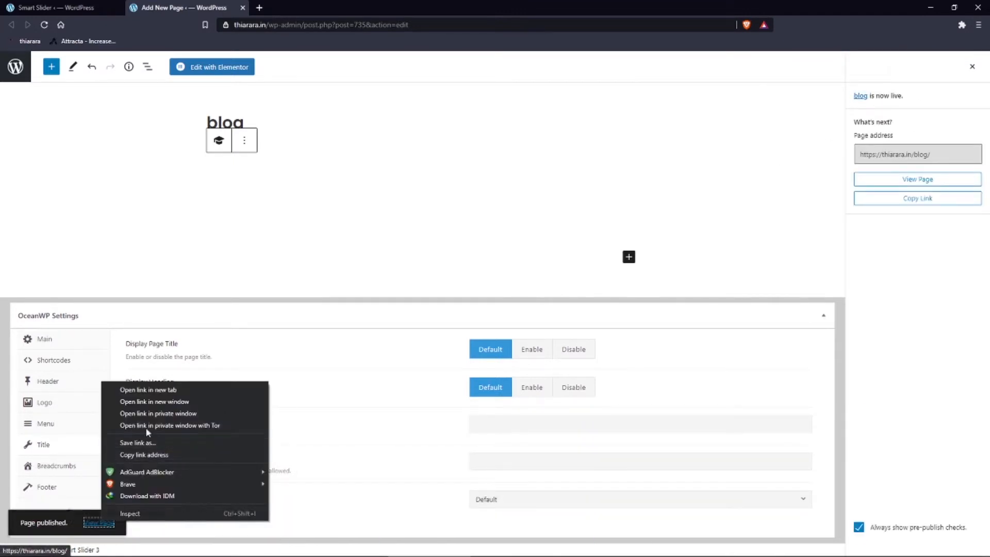
pyautogui.click(105, 523)
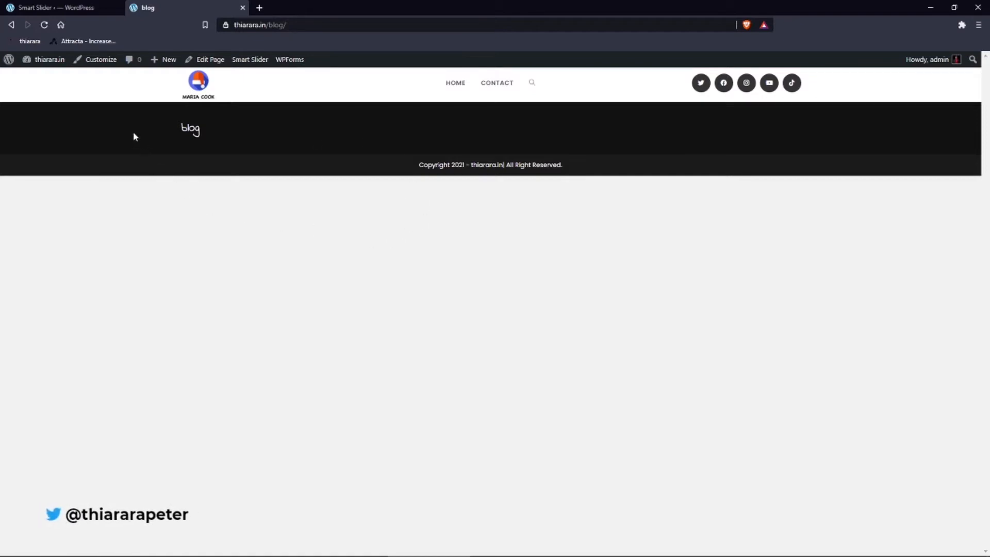
# - Return to the "thiarara" slider's editing page and add a blank slide to it
pyautogui.click(68, 10)
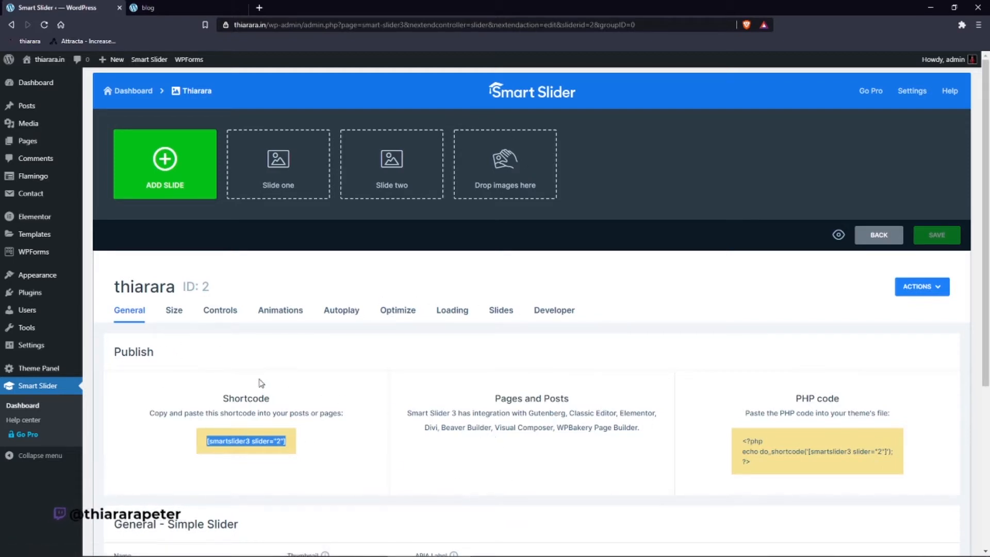
pyautogui.click(389, 442)
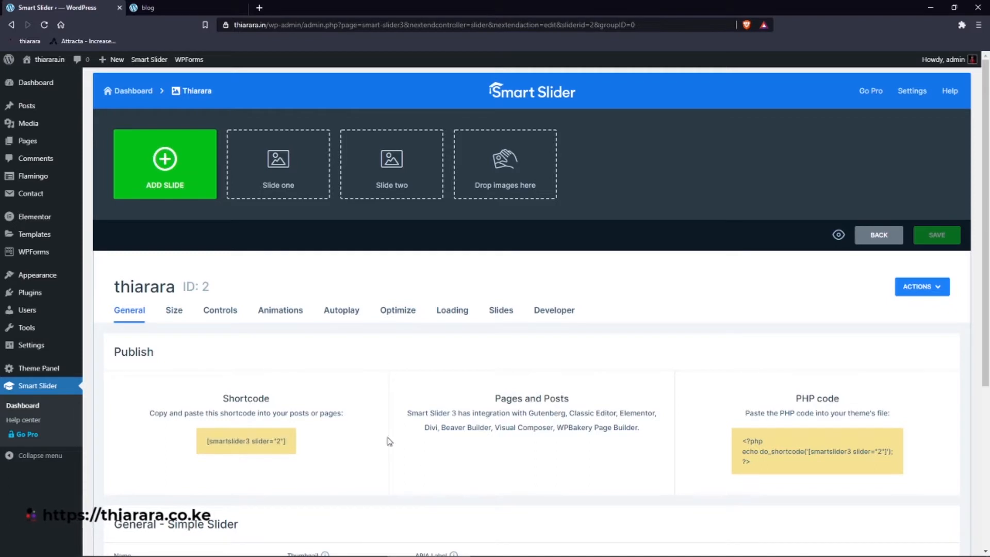
pyautogui.scroll(-4, 279, 369)
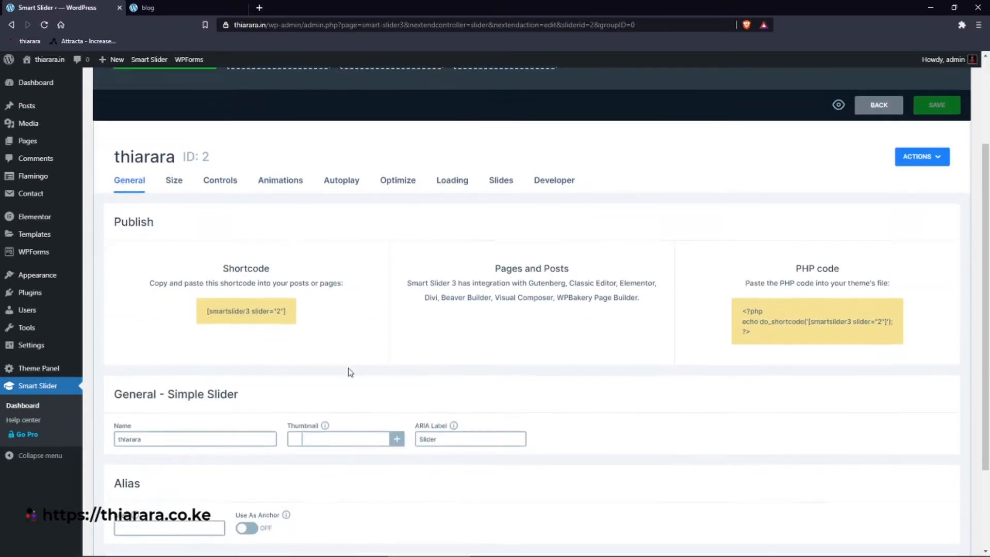
pyautogui.scroll(2, 361, 366)
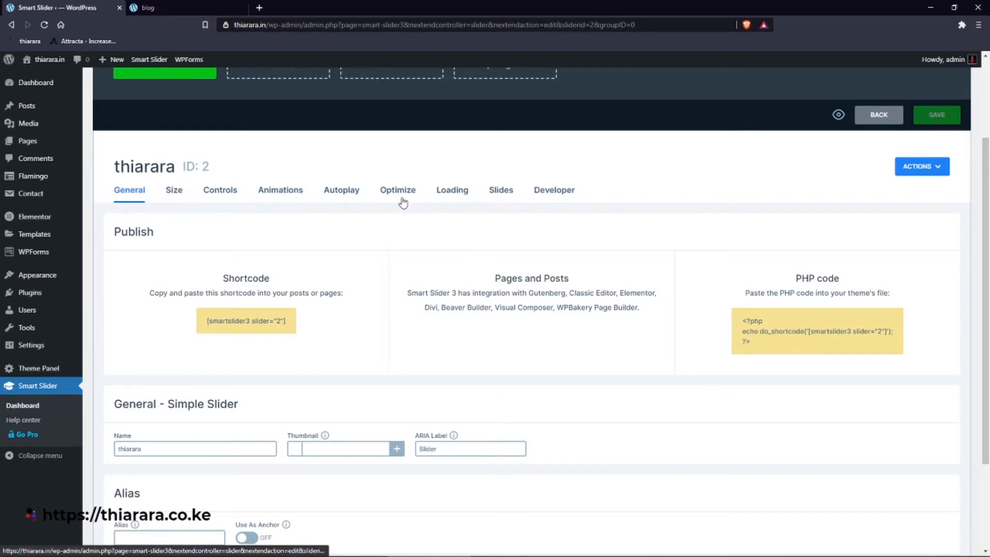
pyautogui.scroll(3, 397, 245)
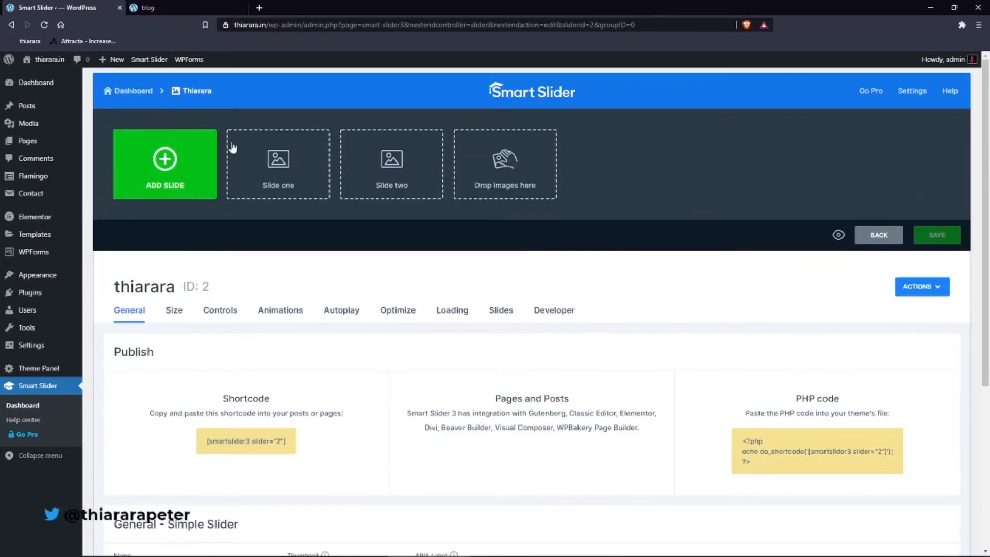
pyautogui.click(161, 165)
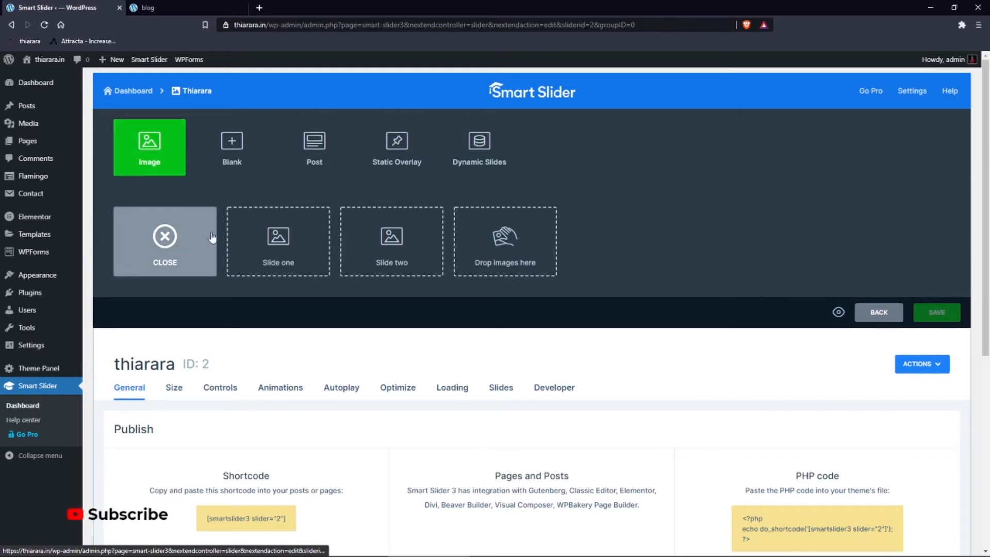
pyautogui.click(232, 144)
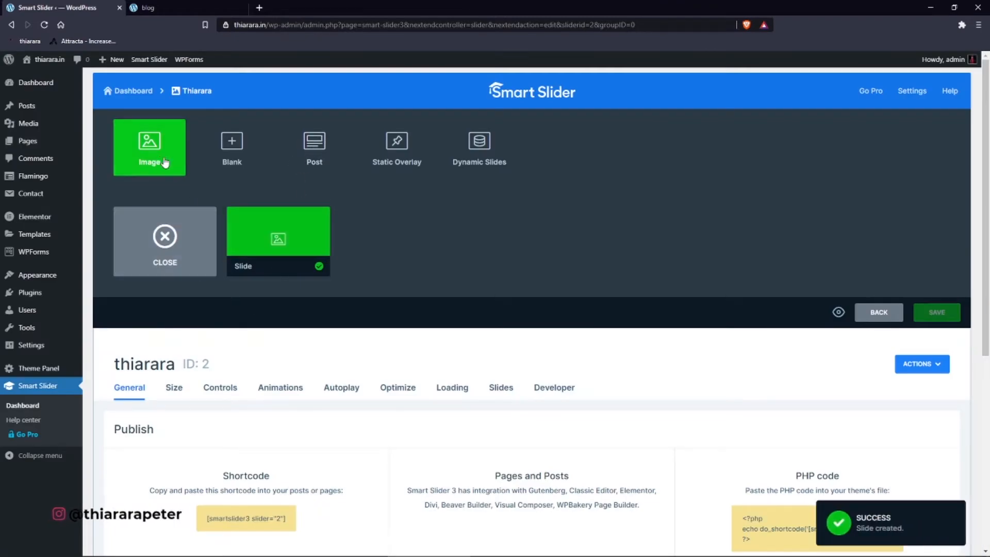
# - Add a post slide to the slider based on the "blog" page
pyautogui.click(315, 149)
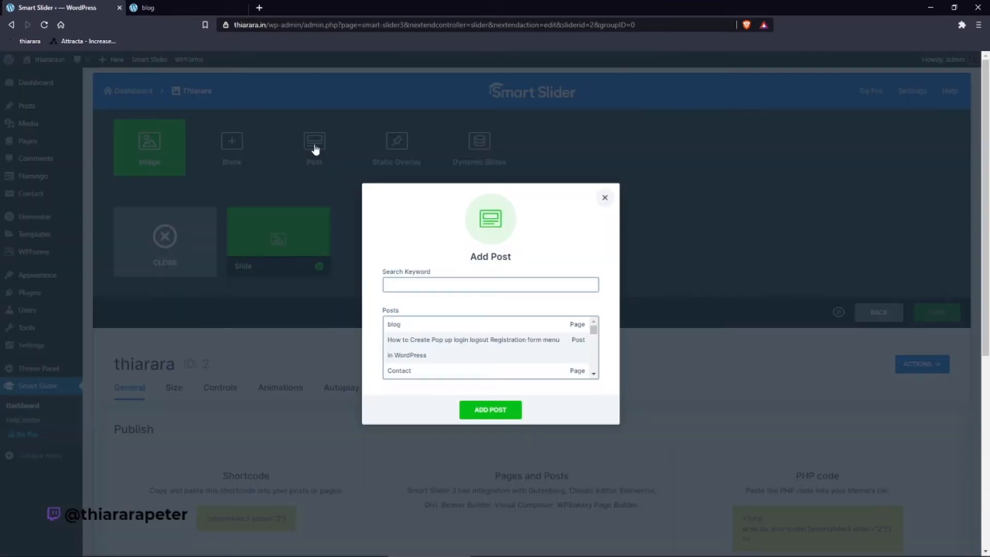
pyautogui.click(411, 286)
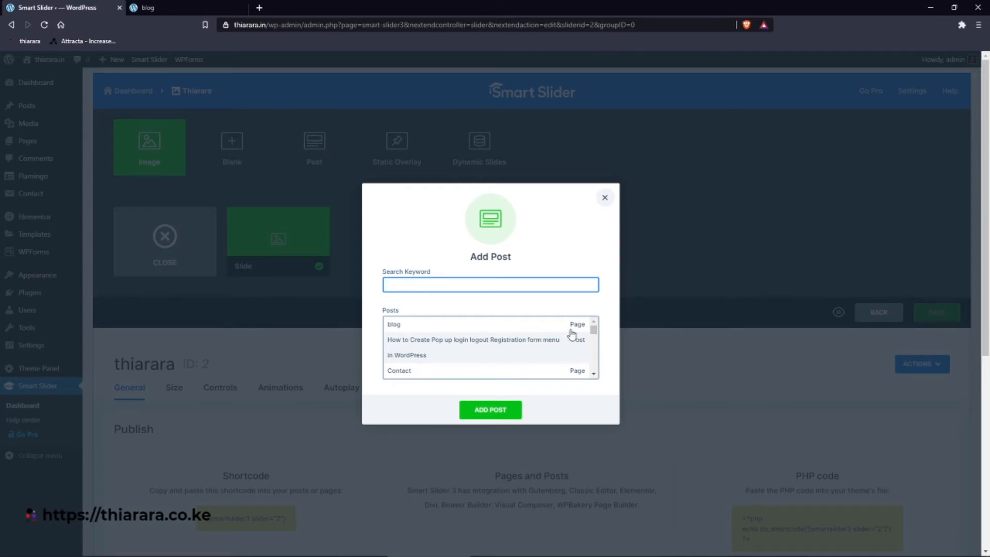
pyautogui.moveTo(593, 327)
pyautogui.mouseDown()
pyautogui.moveTo(598, 372)
pyautogui.moveTo(605, 324)
pyautogui.mouseUp()
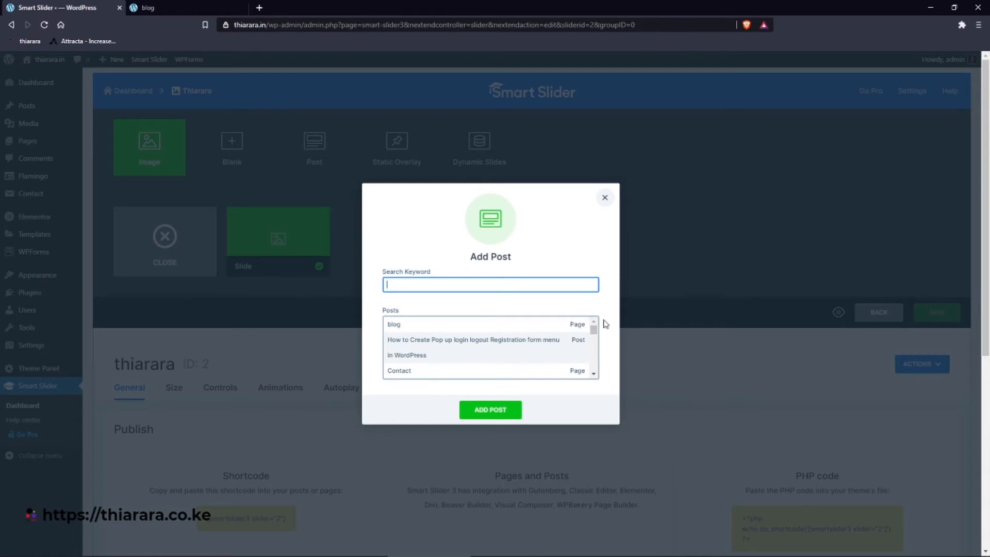
pyautogui.click(395, 328)
pyautogui.click(503, 415)
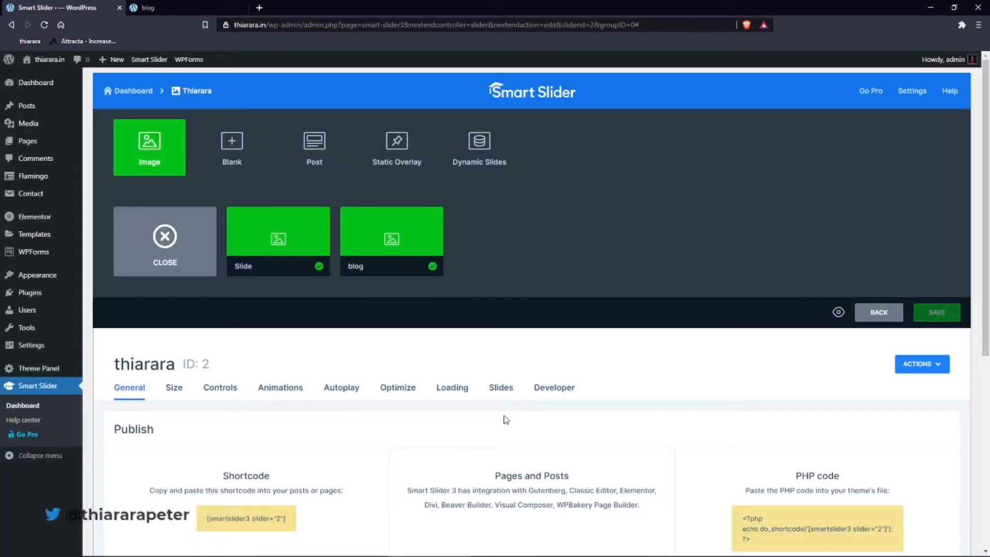
# - Add two more blank slides after the "blog" slide
pyautogui.moveTo(292, 252)
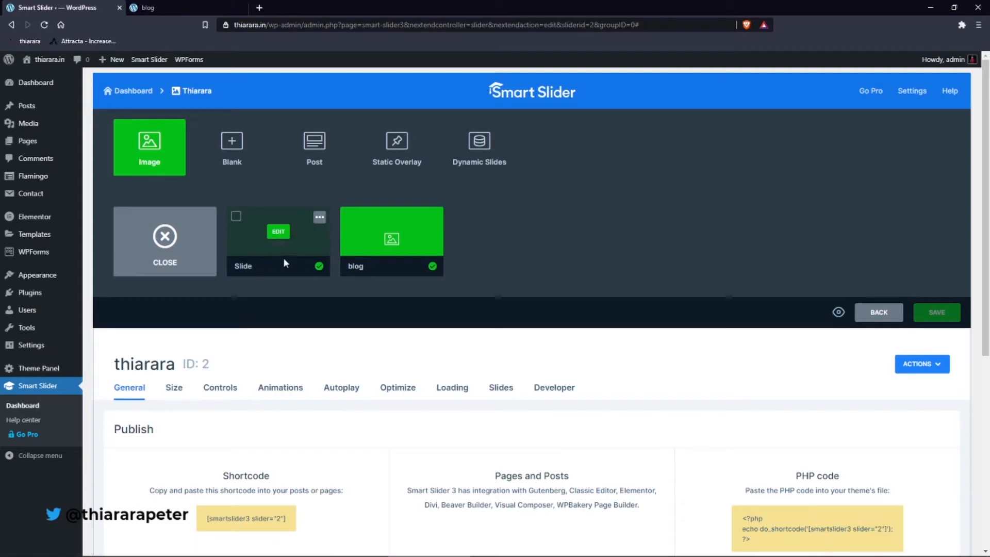
pyautogui.moveTo(382, 256)
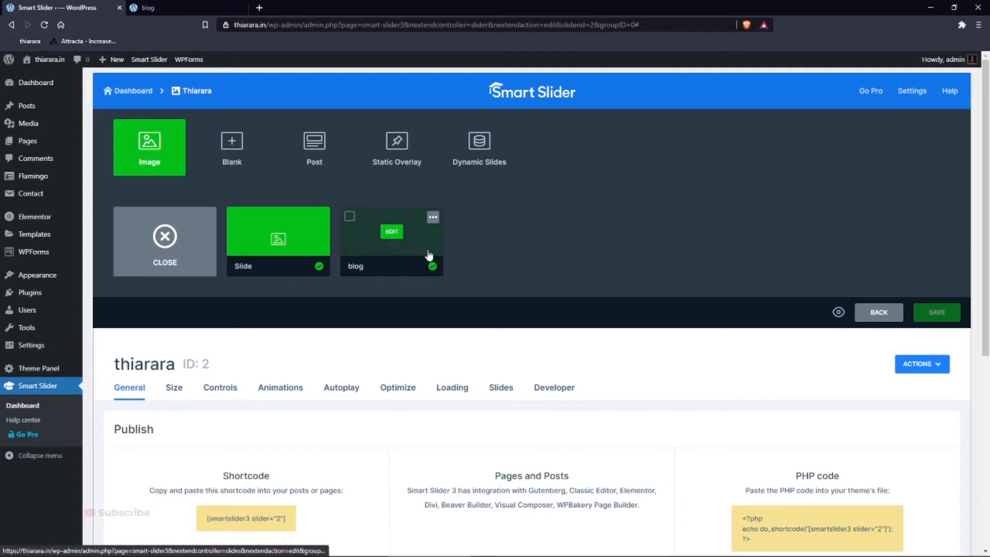
pyautogui.click(233, 146)
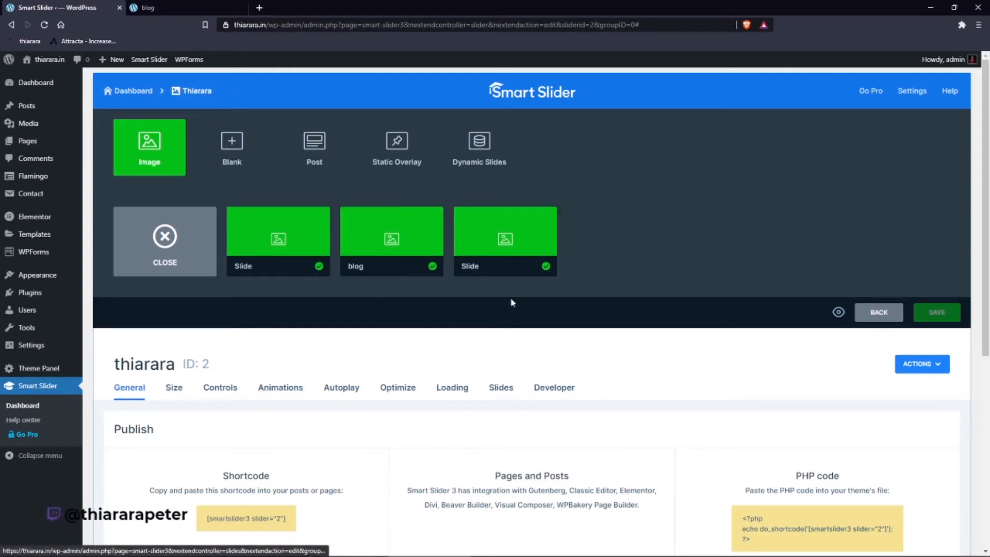
pyautogui.click(242, 143)
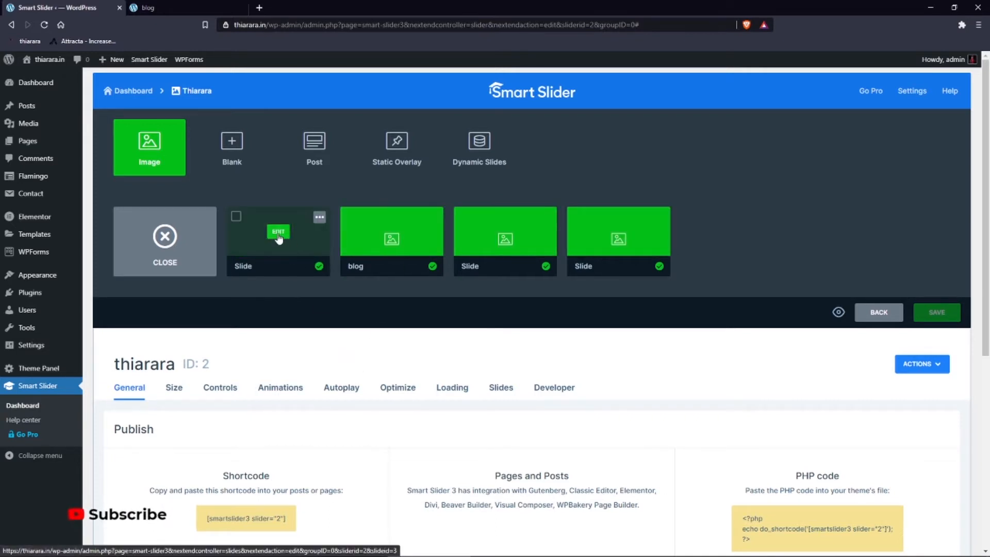
# - Open the first slide for editing and set its content layer's background image to 0029_Calque-3.png from the media library
pyautogui.click(283, 237)
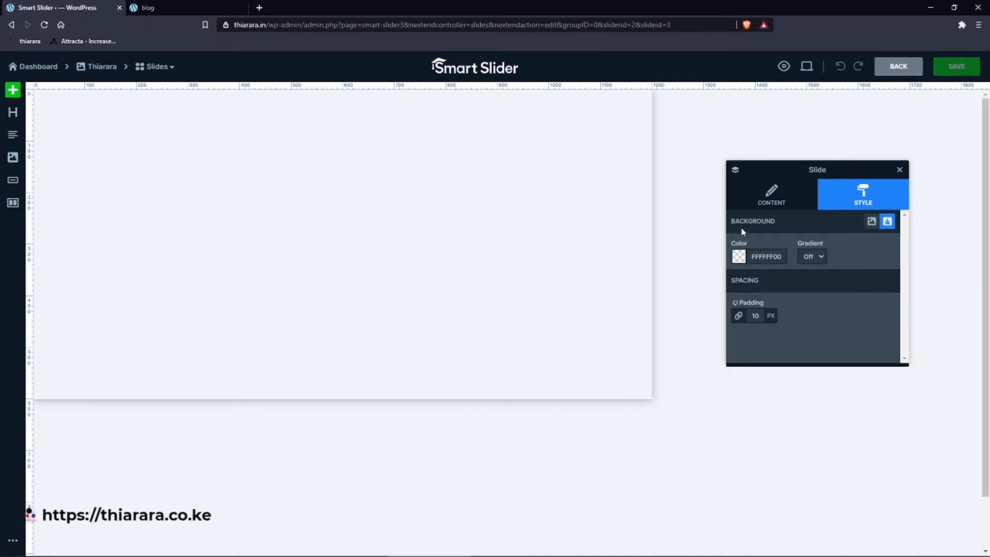
pyautogui.click(900, 171)
pyautogui.click(198, 169)
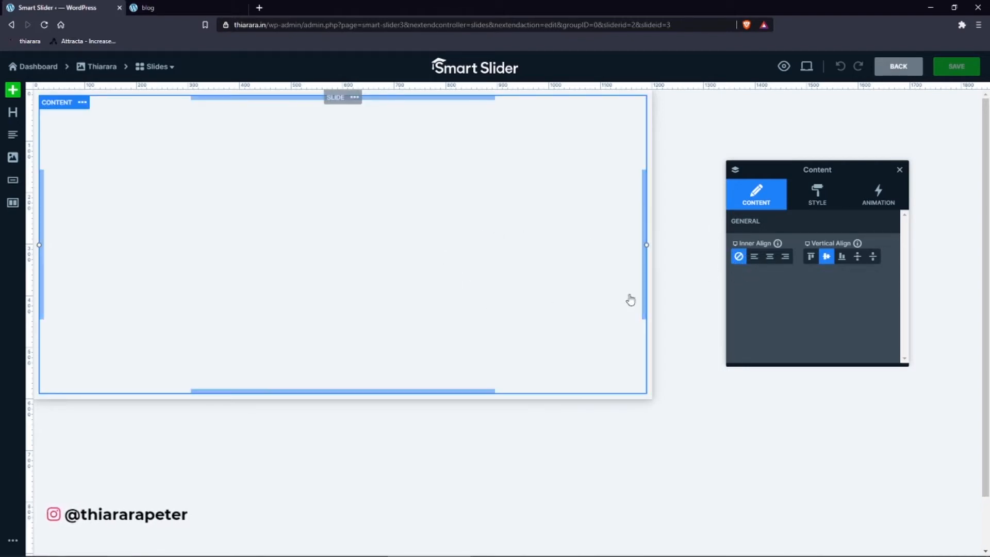
pyautogui.click(814, 198)
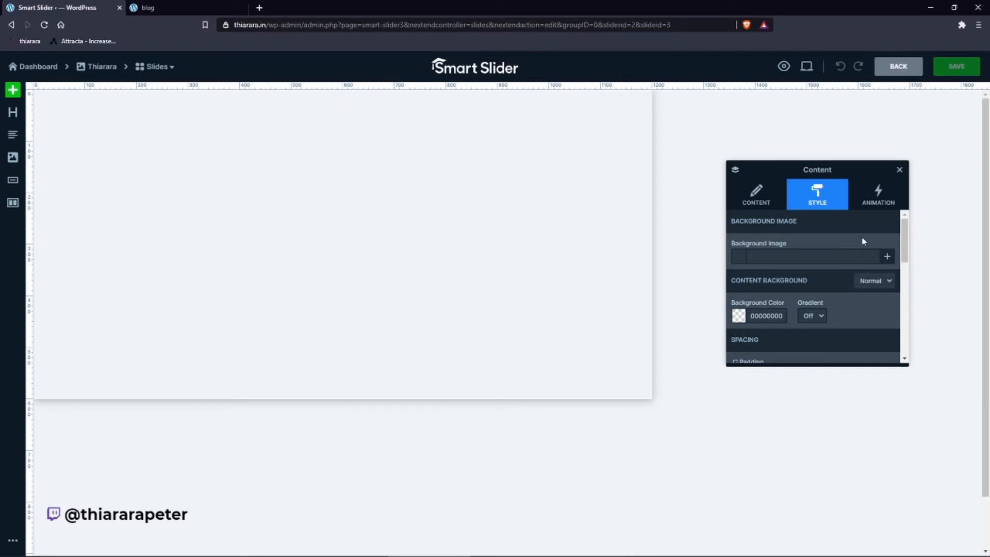
pyautogui.click(887, 256)
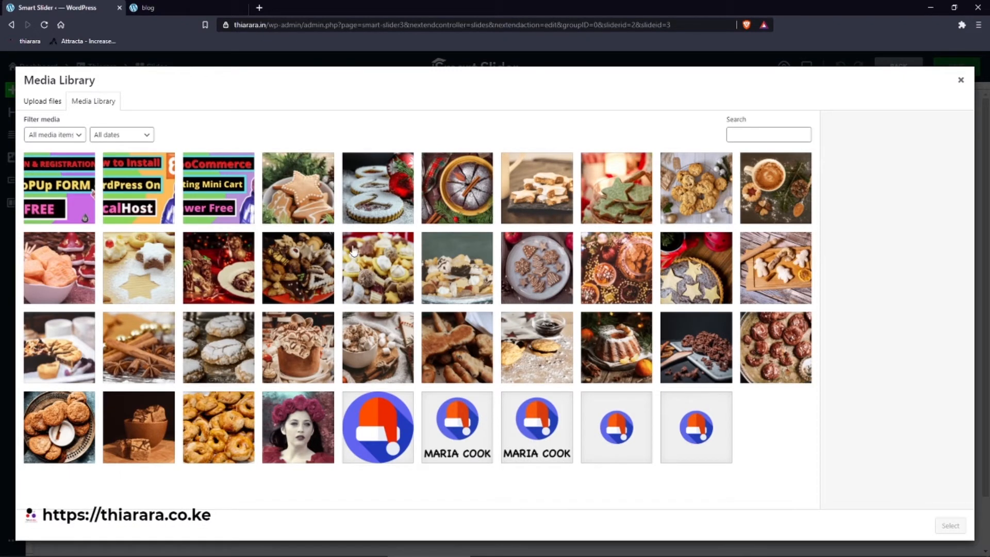
pyautogui.click(361, 201)
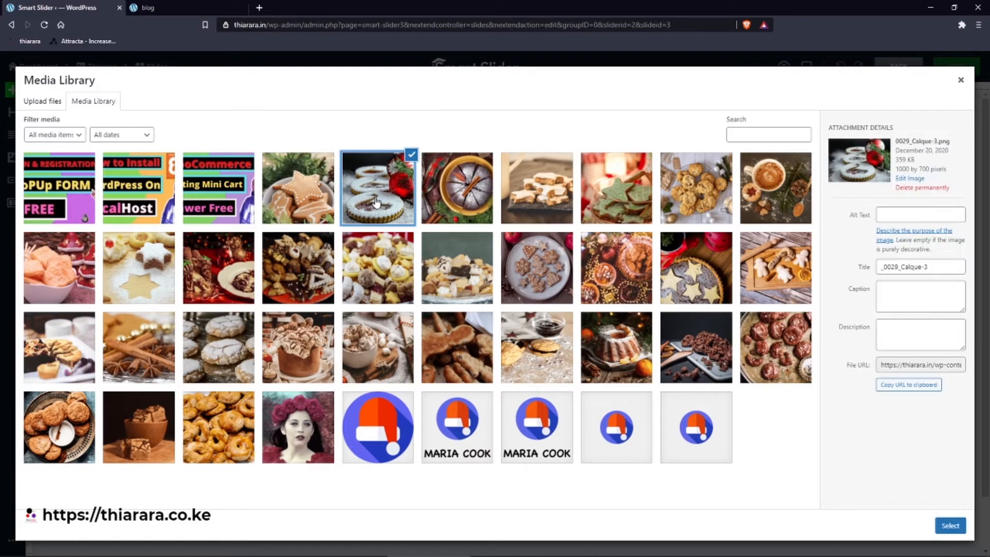
pyautogui.click(950, 525)
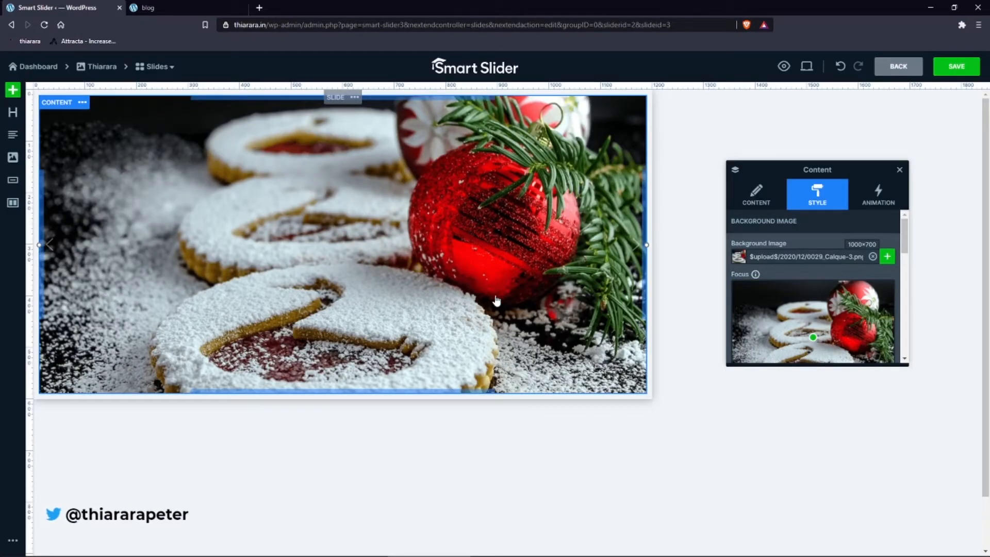
# - Examine the content layer's animation and style options, including background, spacing, position, size, responsive, effect and advanced settings
pyautogui.scroll(-3, 800, 277)
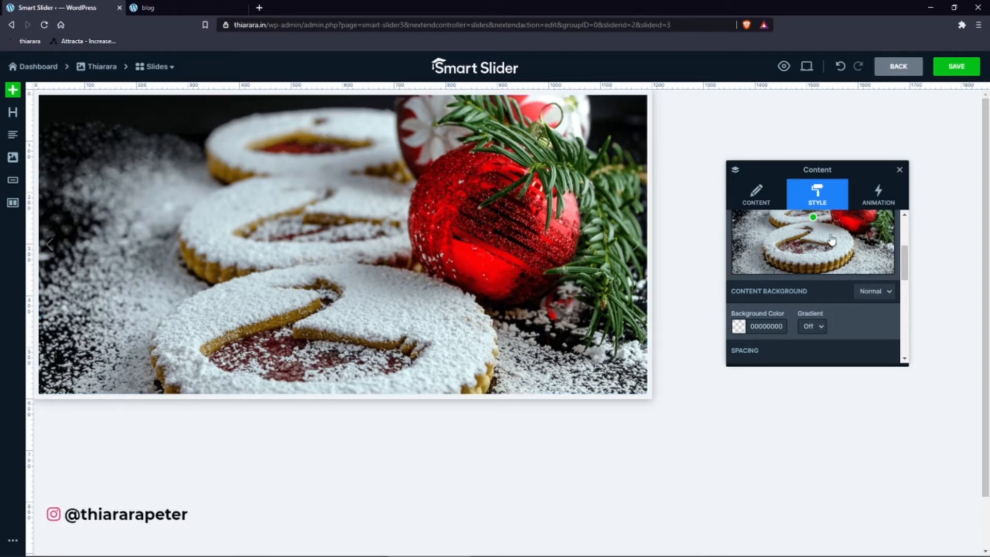
pyautogui.scroll(-1, 823, 277)
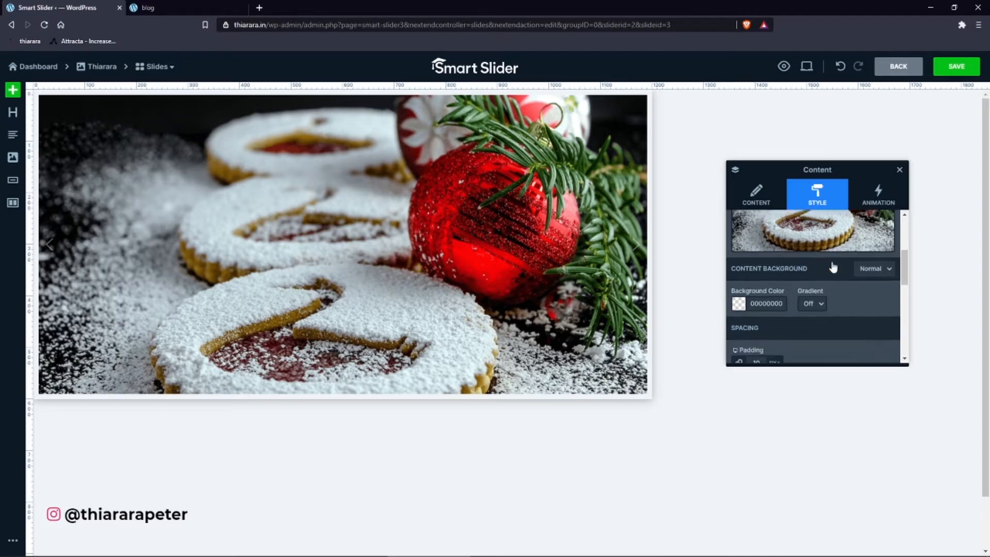
pyautogui.scroll(1, 845, 242)
pyautogui.click(882, 200)
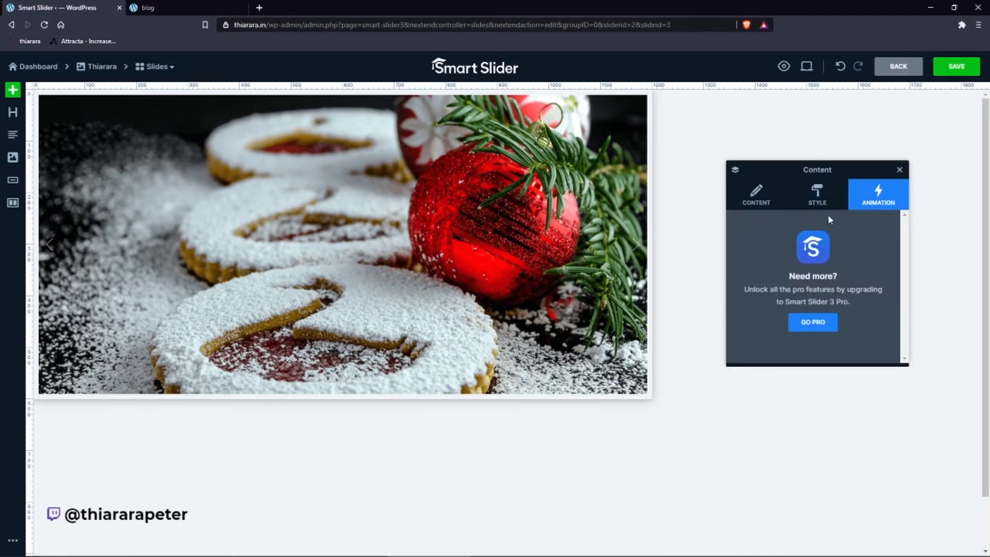
pyautogui.click(818, 196)
pyautogui.scroll(-3, 795, 227)
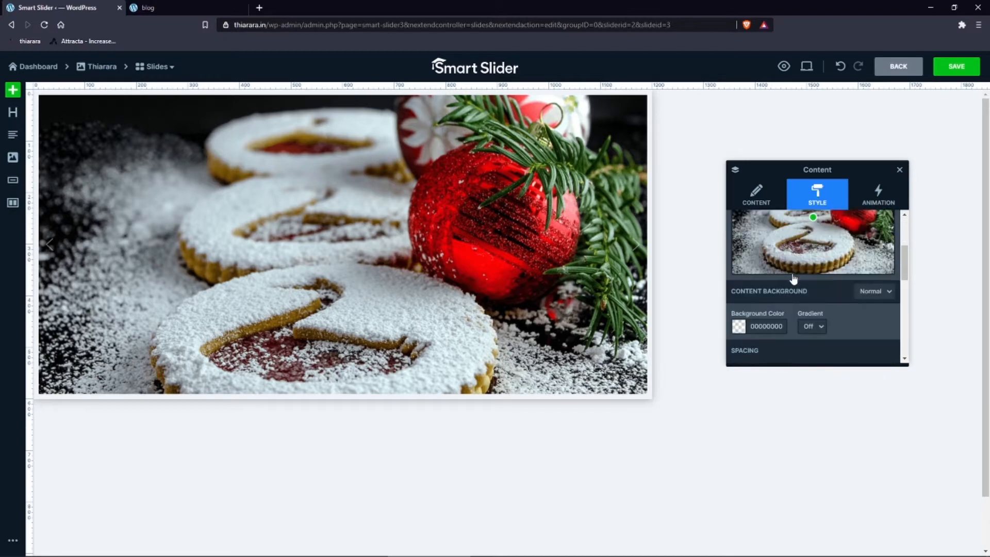
pyautogui.scroll(-3, 781, 295)
pyautogui.scroll(3, 769, 272)
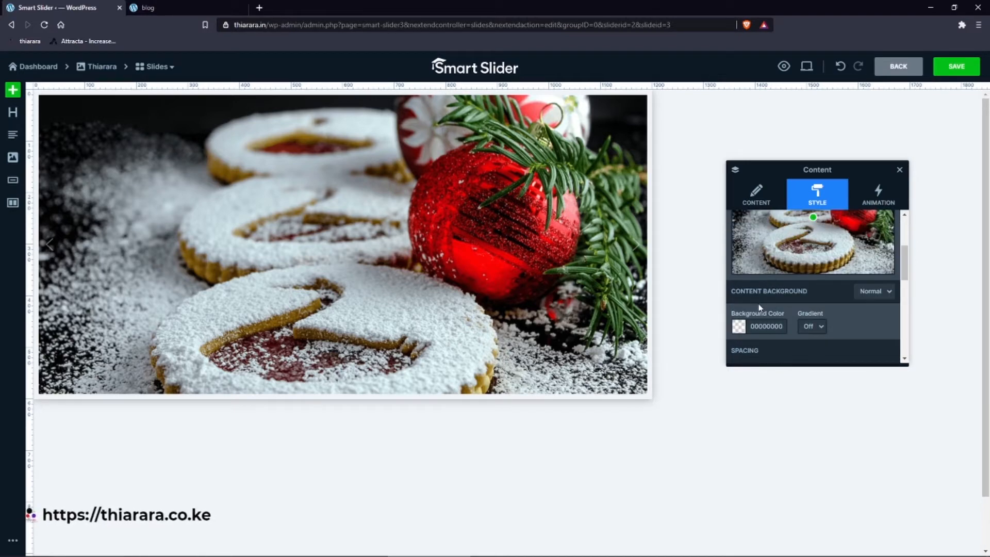
pyautogui.scroll(-2, 756, 286)
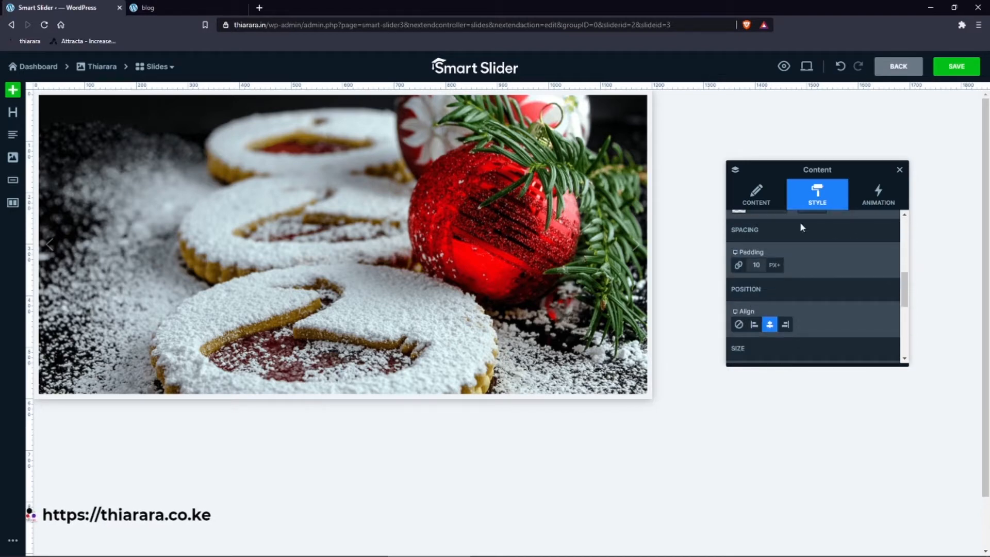
pyautogui.scroll(2, 778, 237)
pyautogui.scroll(-2, 763, 280)
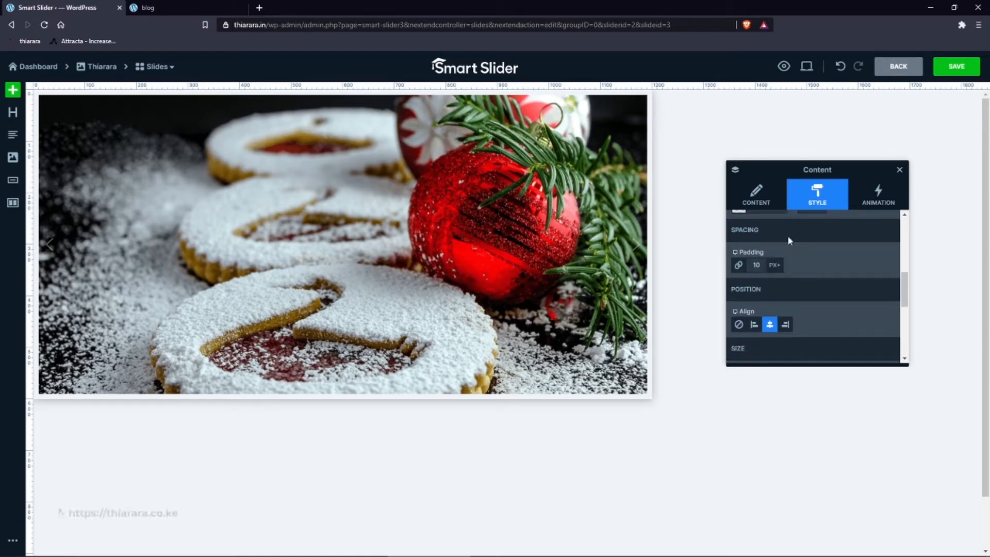
pyautogui.scroll(-3, 743, 345)
pyautogui.scroll(3, 741, 344)
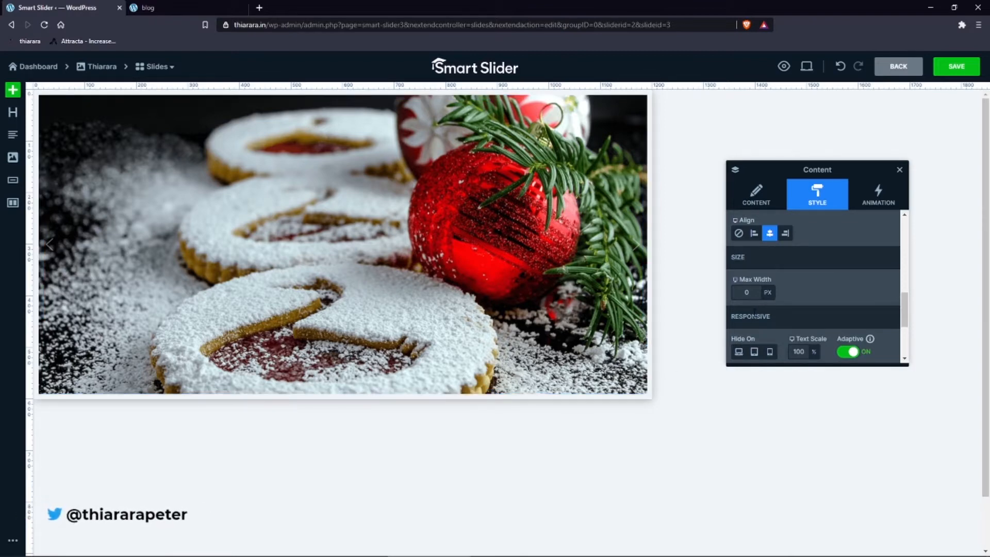
pyautogui.scroll(-3, 756, 308)
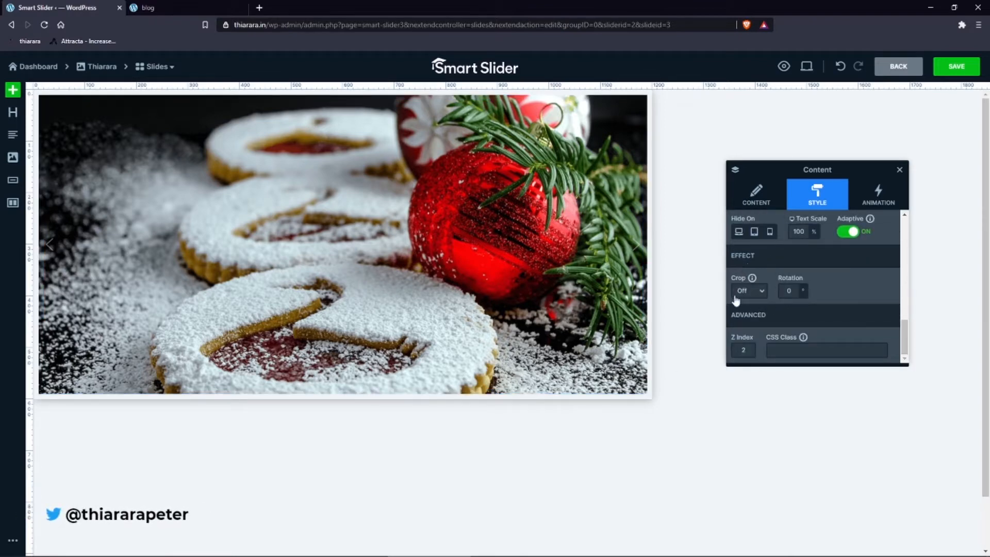
pyautogui.scroll(5, 757, 344)
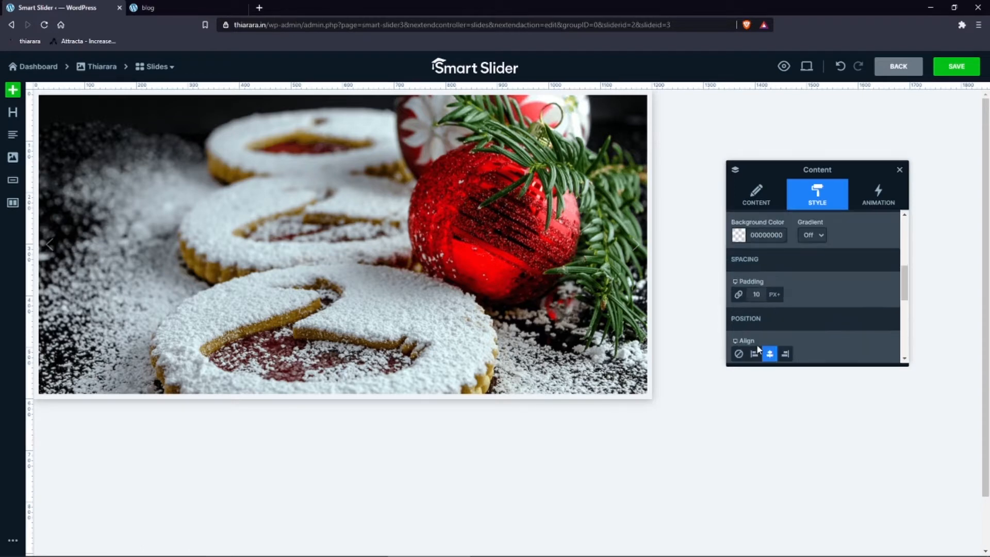
pyautogui.scroll(-3, 765, 340)
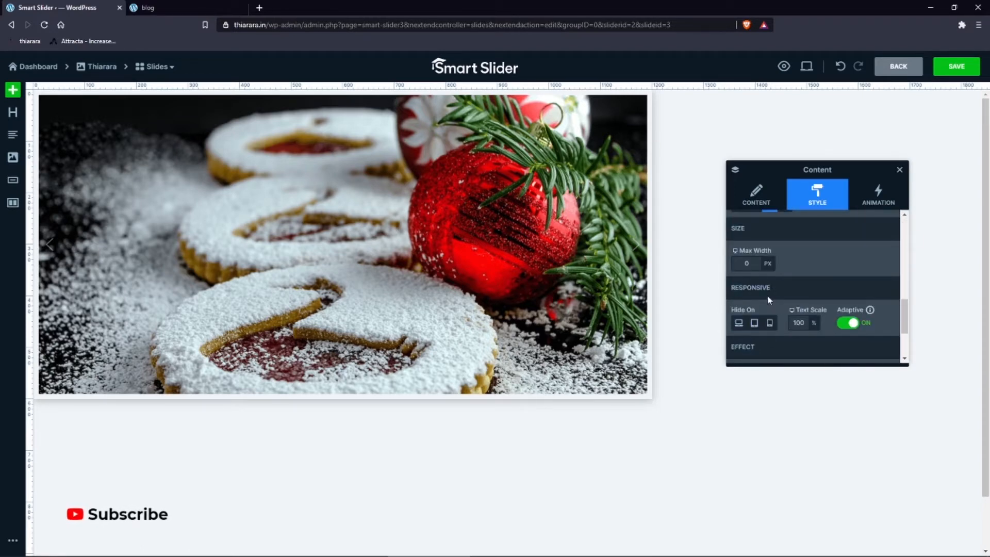
pyautogui.scroll(-2, 769, 301)
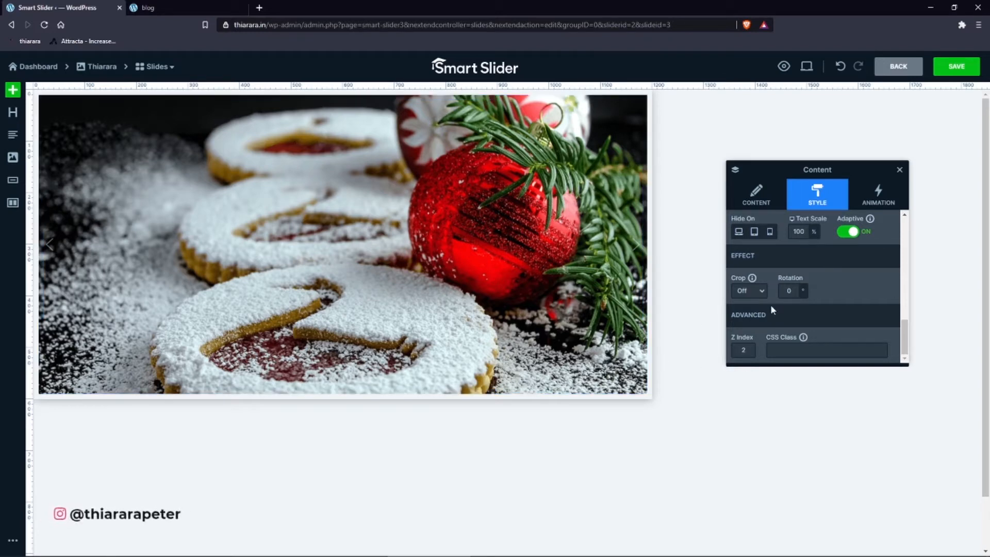
# - Try hiding the content layer on desktop and turn that option off again
pyautogui.scroll(2, 806, 305)
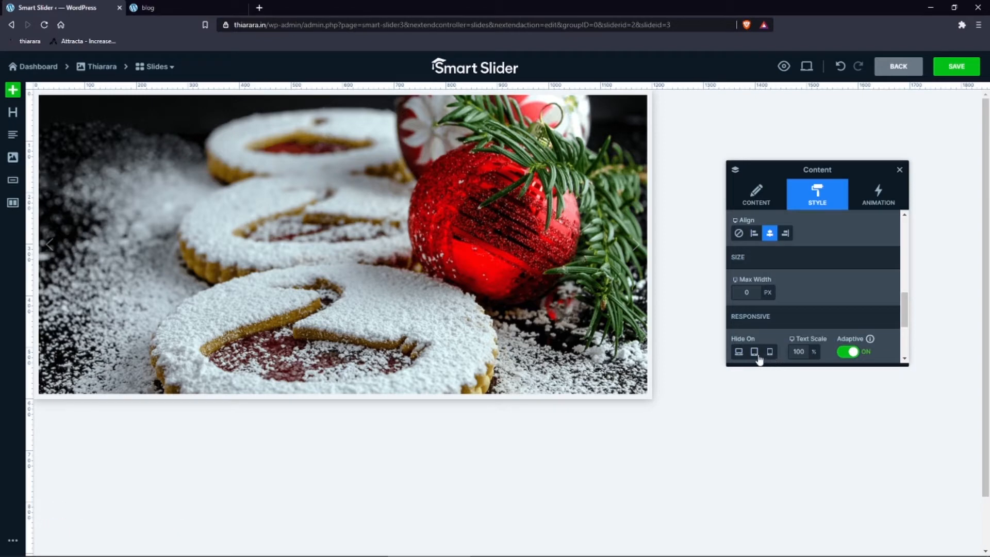
pyautogui.click(739, 352)
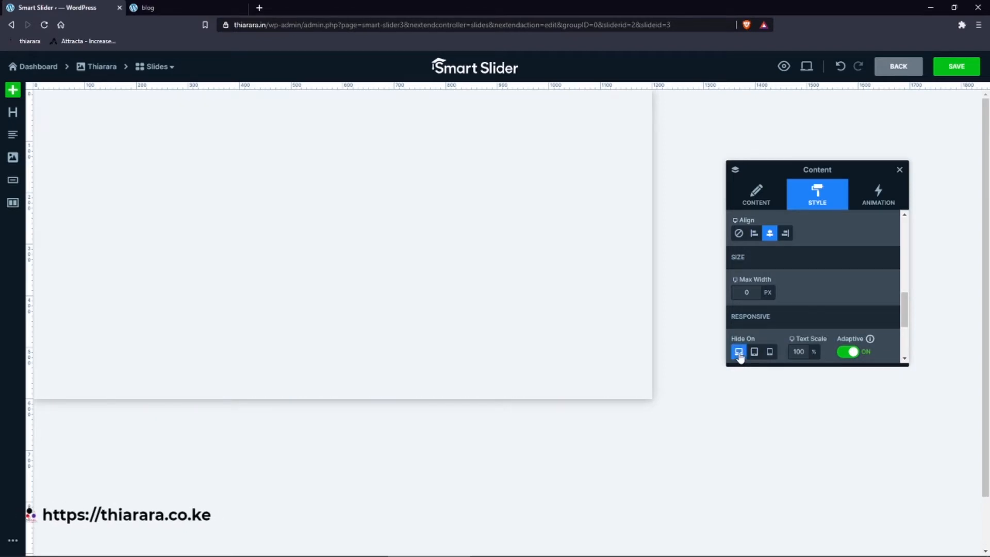
pyautogui.click(739, 352)
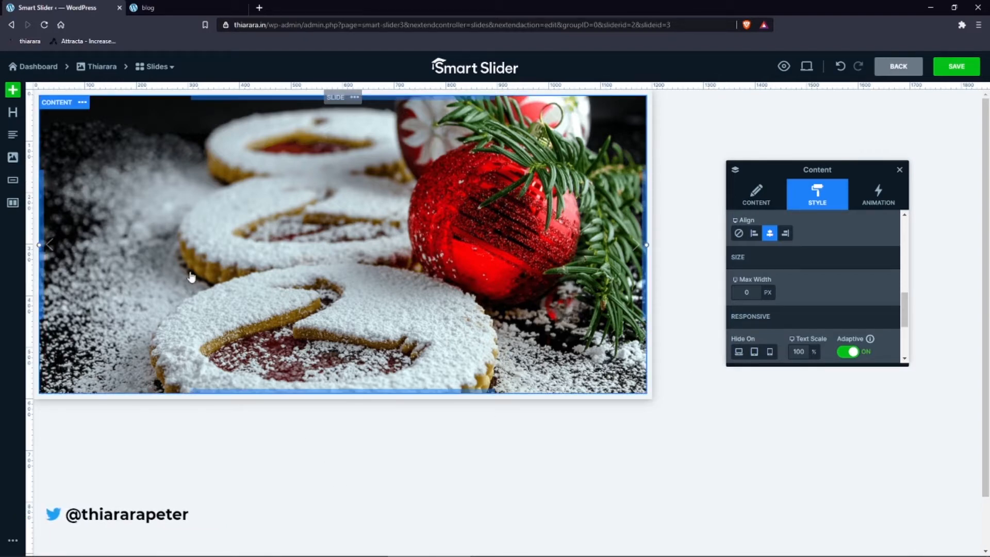
# - Add a two-column row to the slide and delete its second column
pyautogui.click(11, 93)
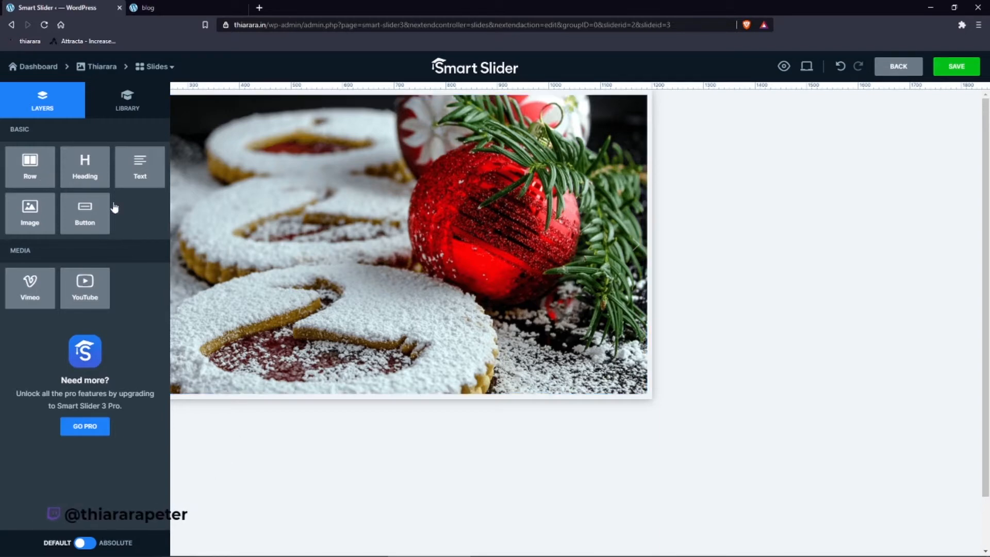
pyautogui.click(245, 191)
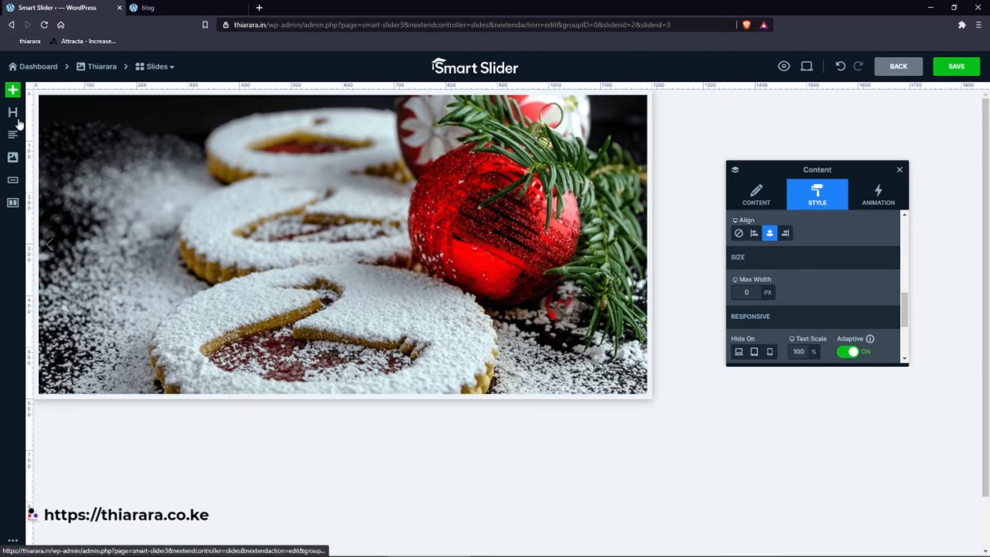
pyautogui.click(14, 94)
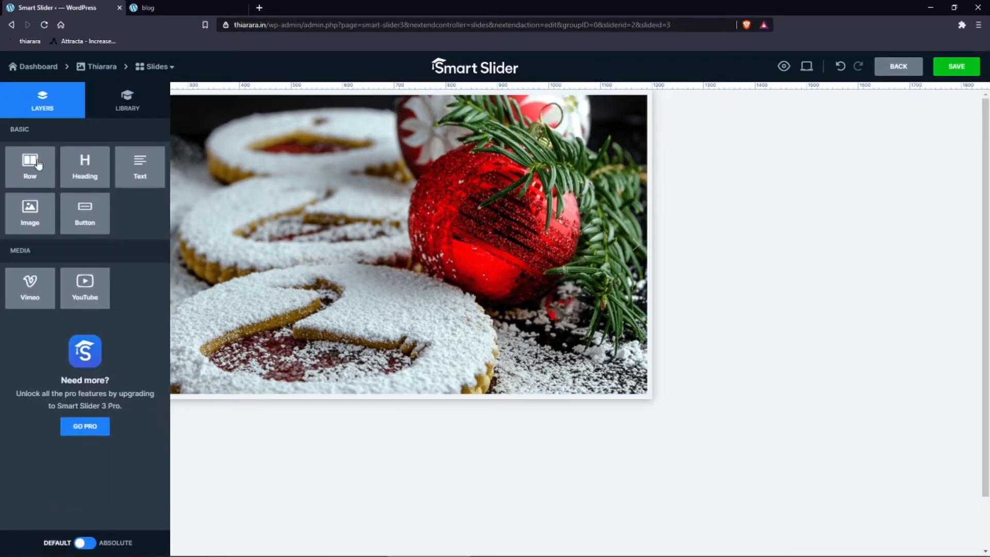
pyautogui.click(28, 166)
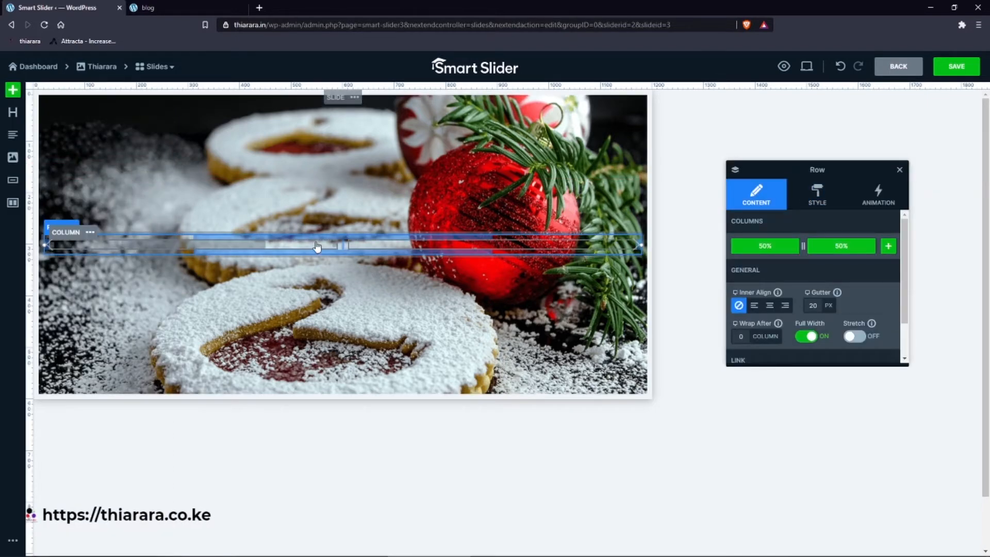
pyautogui.click(389, 232)
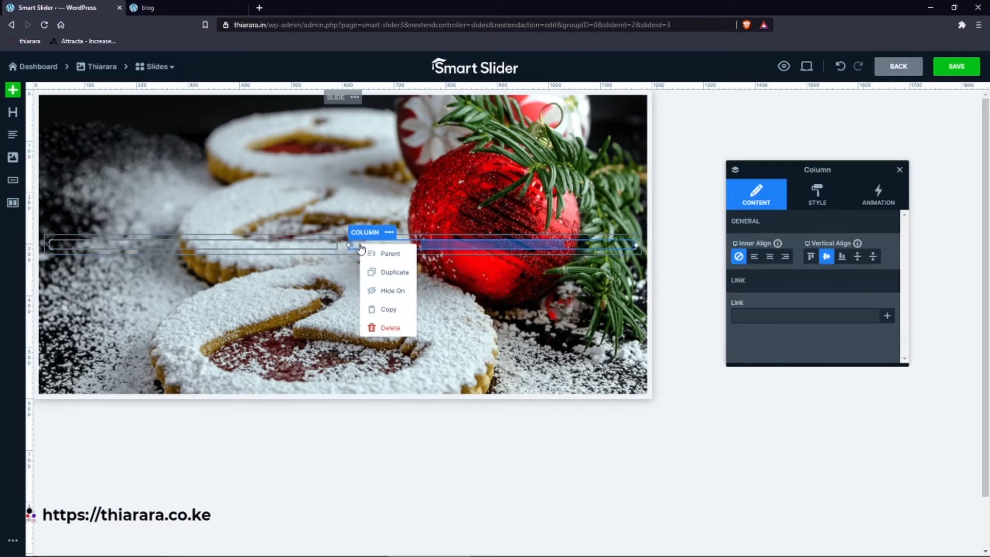
pyautogui.click(392, 328)
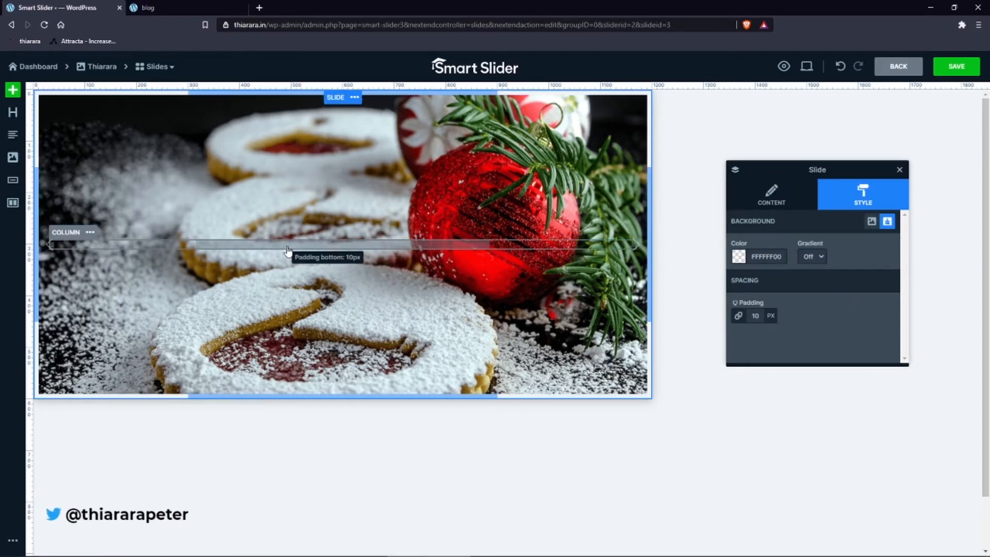
pyautogui.click(287, 246)
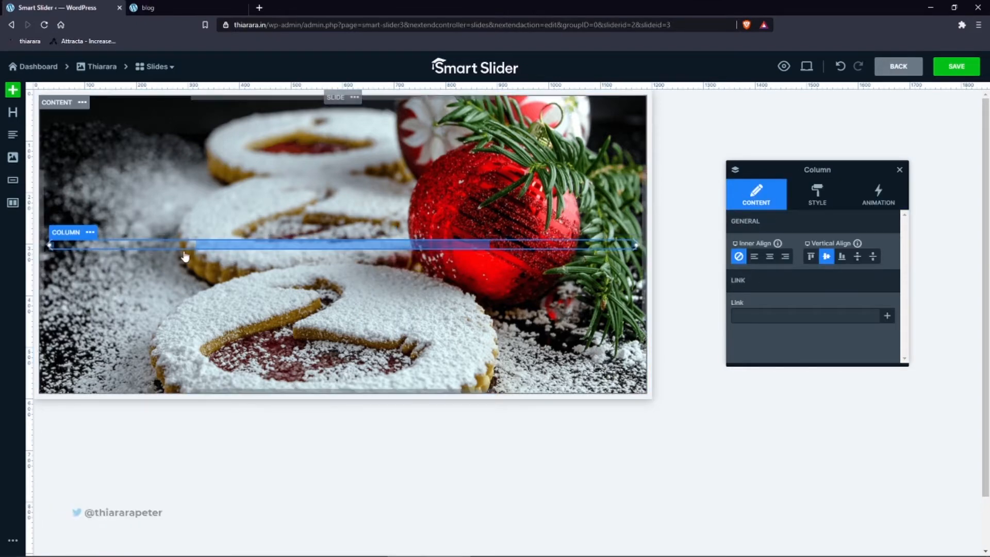
pyautogui.moveTo(13, 112); pyautogui.dragTo(298, 245)
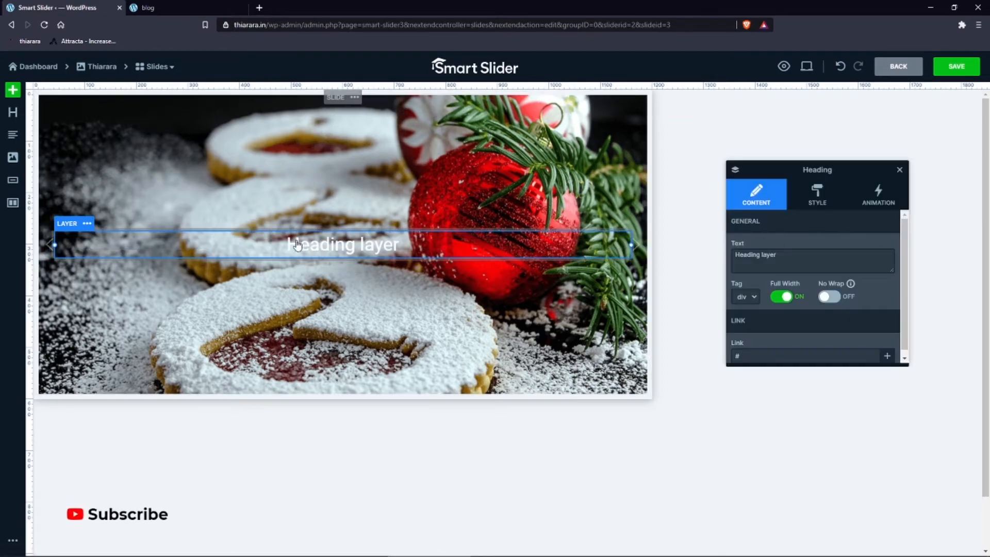
pyautogui.press('Delete')
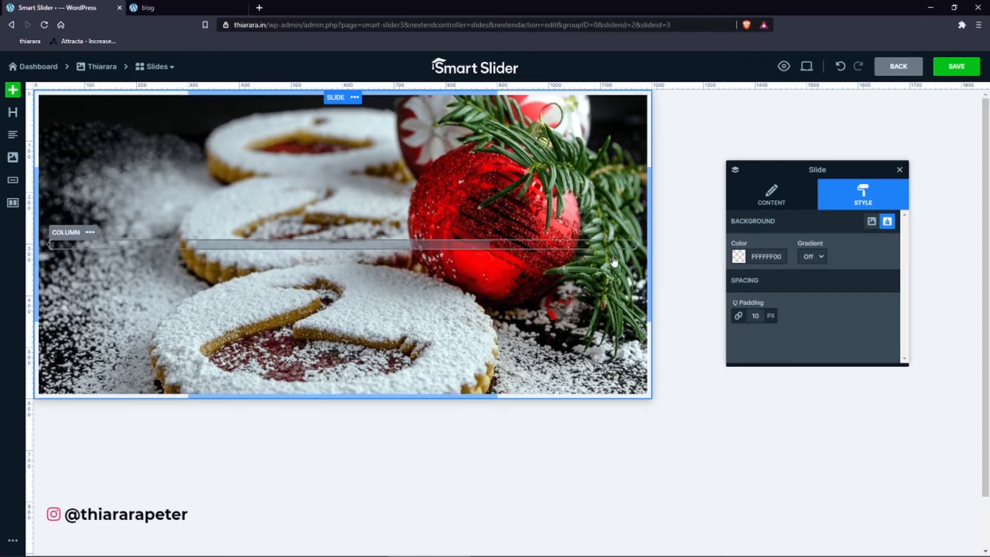
pyautogui.click(787, 209)
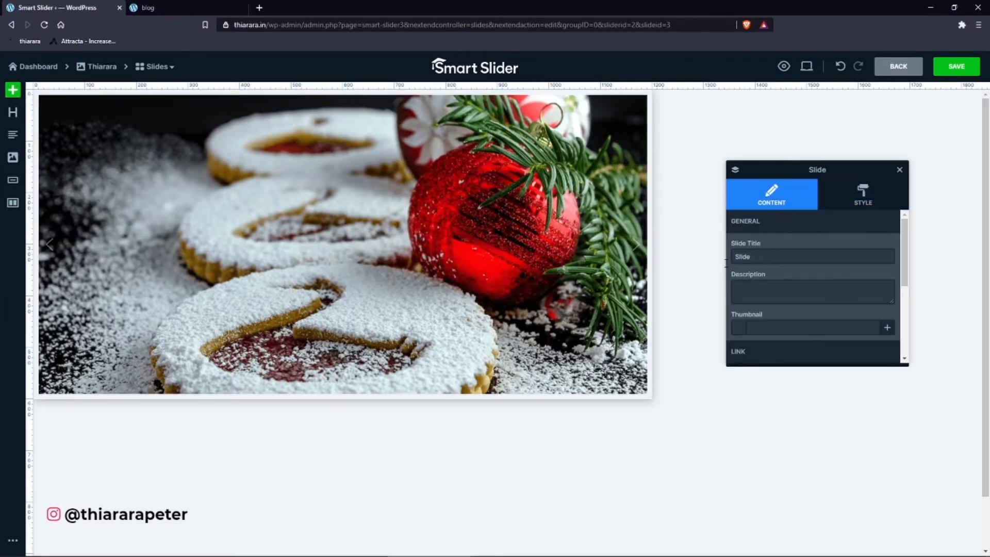
# - Add a heading layer inside the row's remaining column and set its text to "hello"
pyautogui.click(345, 247)
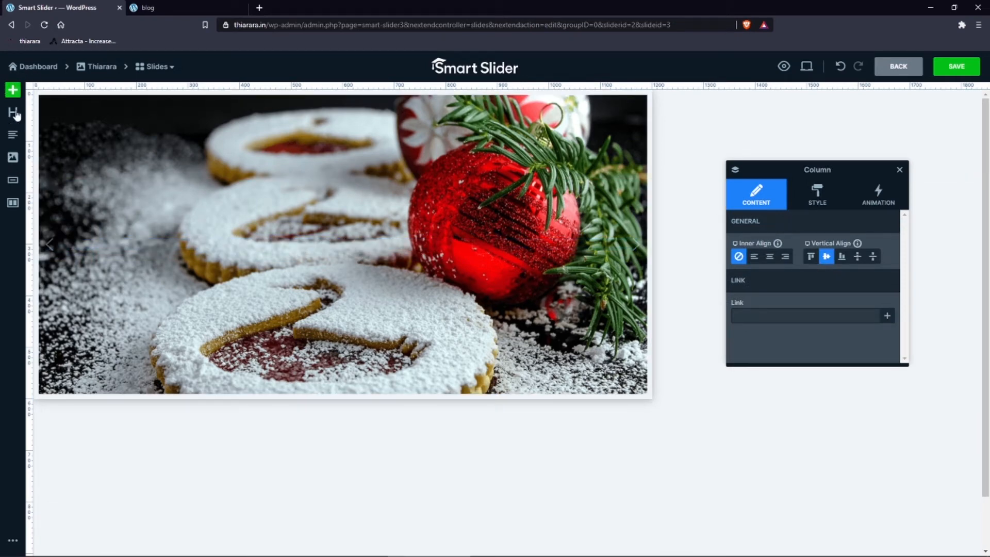
pyautogui.moveTo(13, 112); pyautogui.dragTo(300, 243)
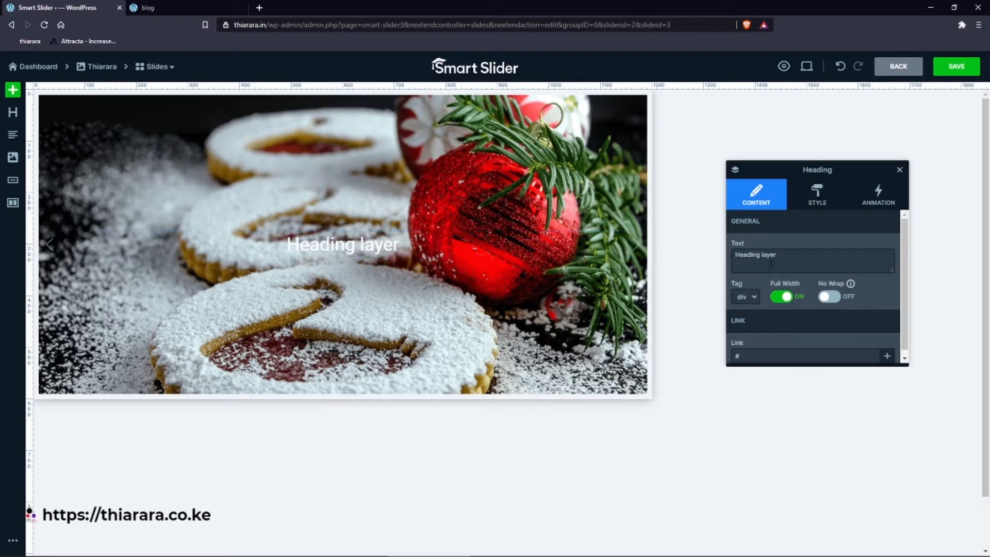
pyautogui.moveTo(784, 257); pyautogui.dragTo(670, 243)
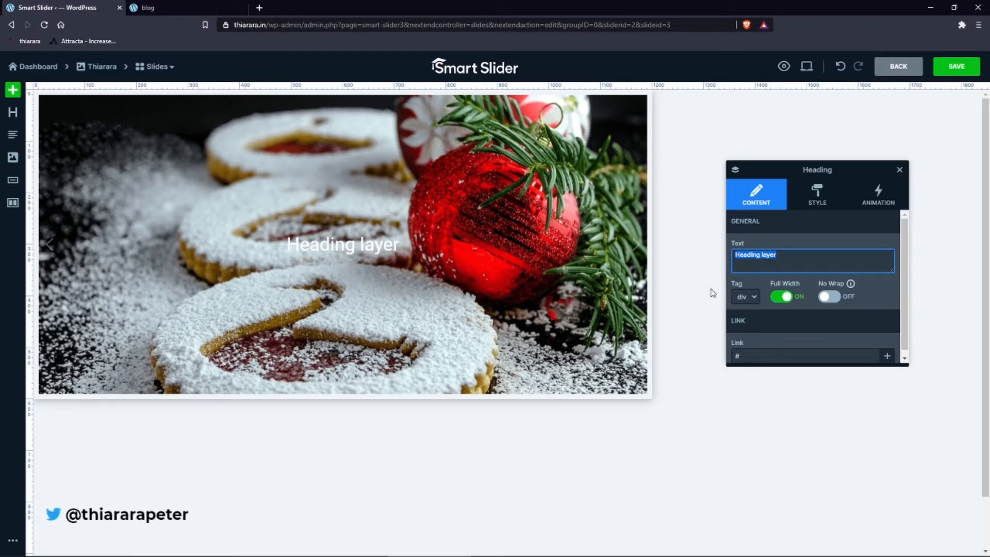
pyautogui.write('hello')
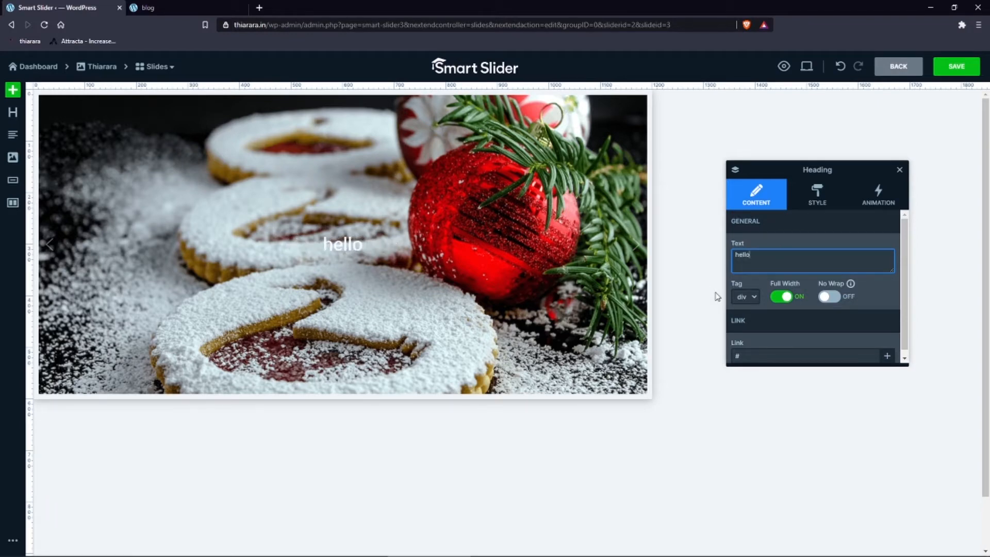
# - Extend the heading's text so that it reads "hello ad welcome"
pyautogui.write(' a')
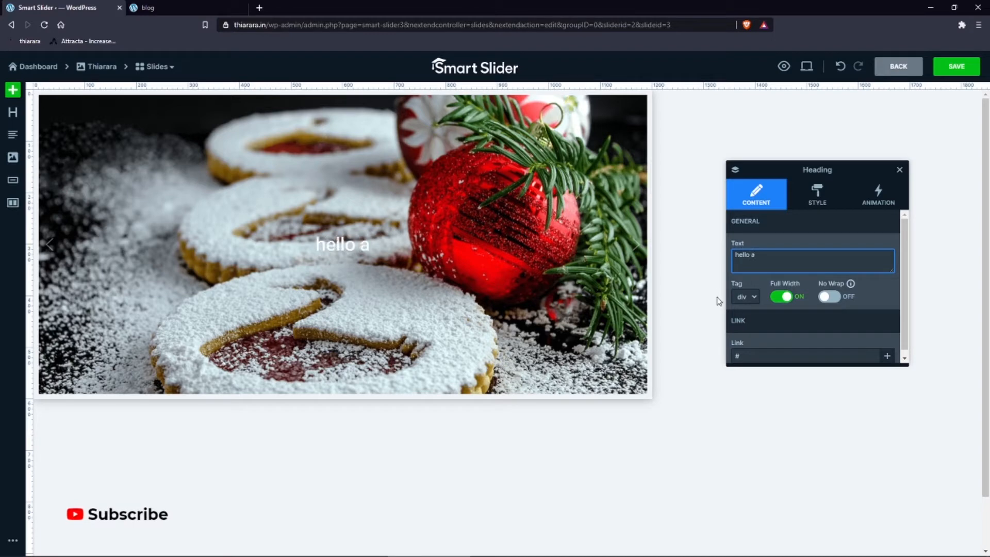
pyautogui.write('d welcome')
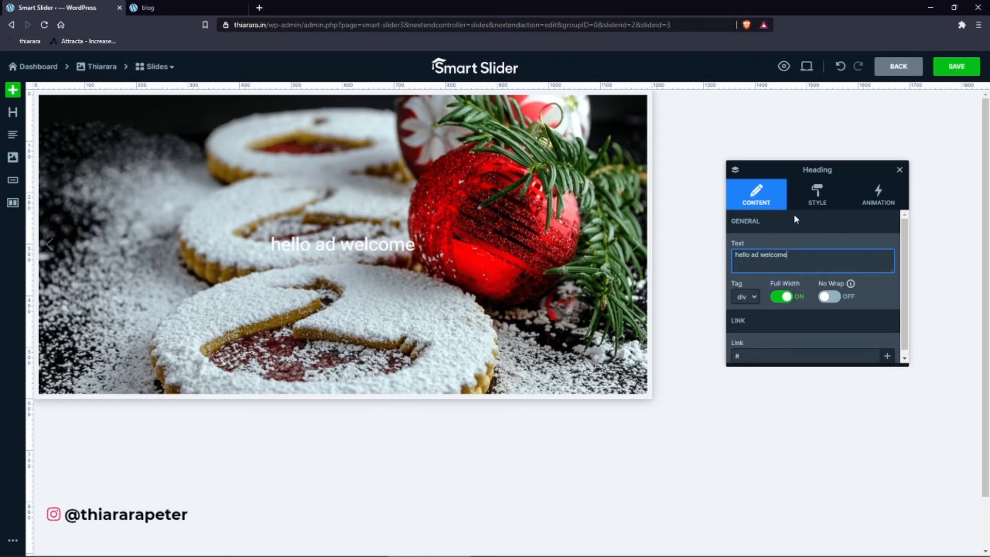
# - Examine the heading's link options, including the URL field with its list of posts and pages, Lightbox and Action
pyautogui.scroll(-1, 774, 305)
pyautogui.click(743, 351)
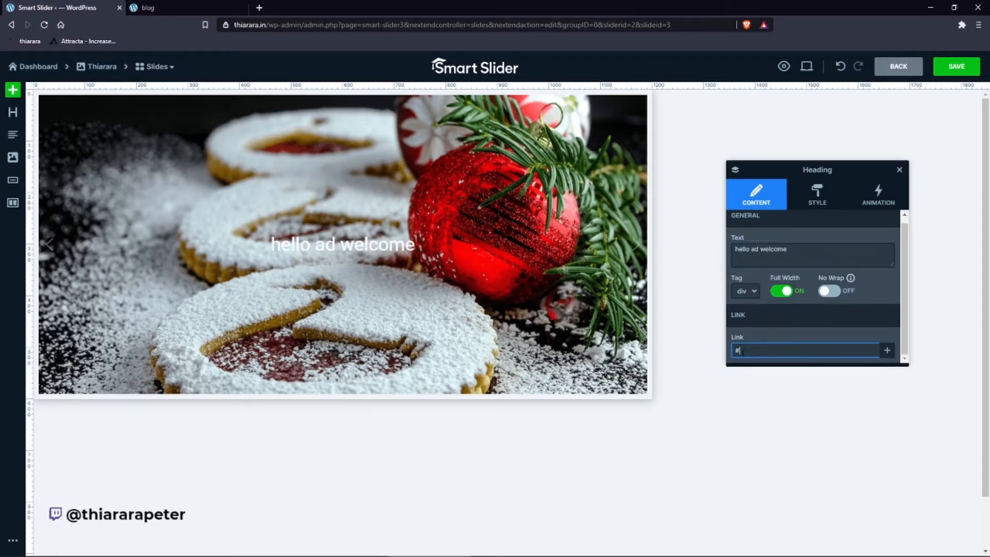
pyautogui.moveTo(739, 350); pyautogui.dragTo(716, 357)
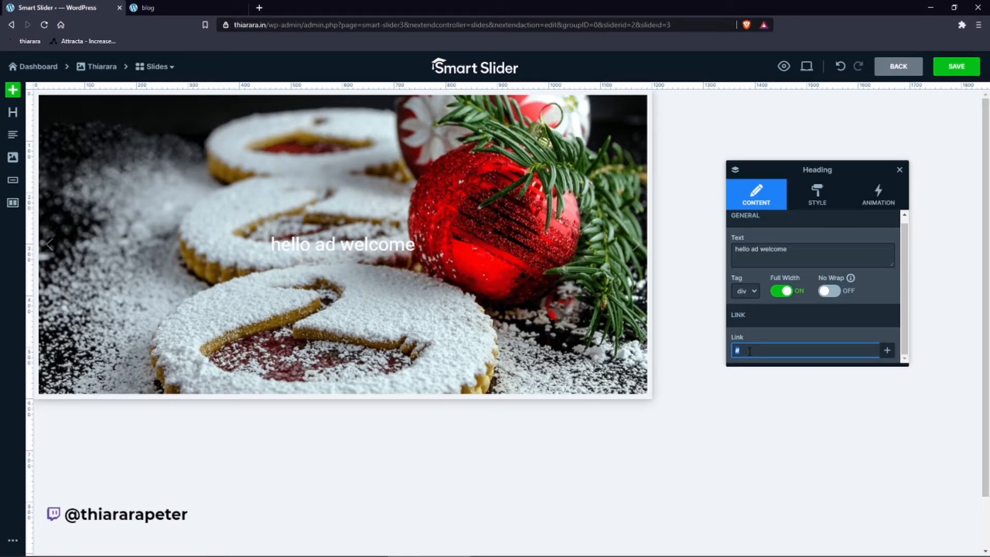
pyautogui.click(887, 352)
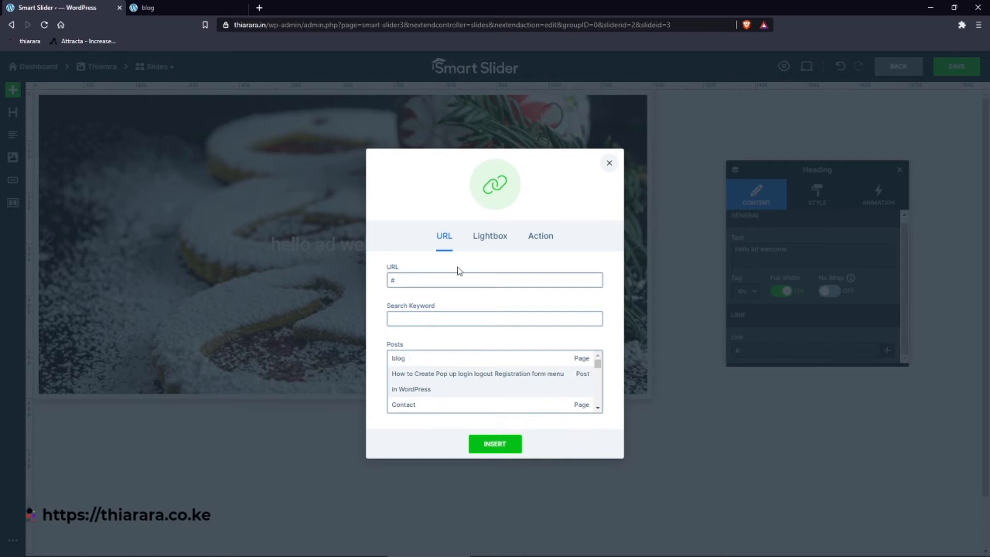
pyautogui.scroll(-3, 427, 370)
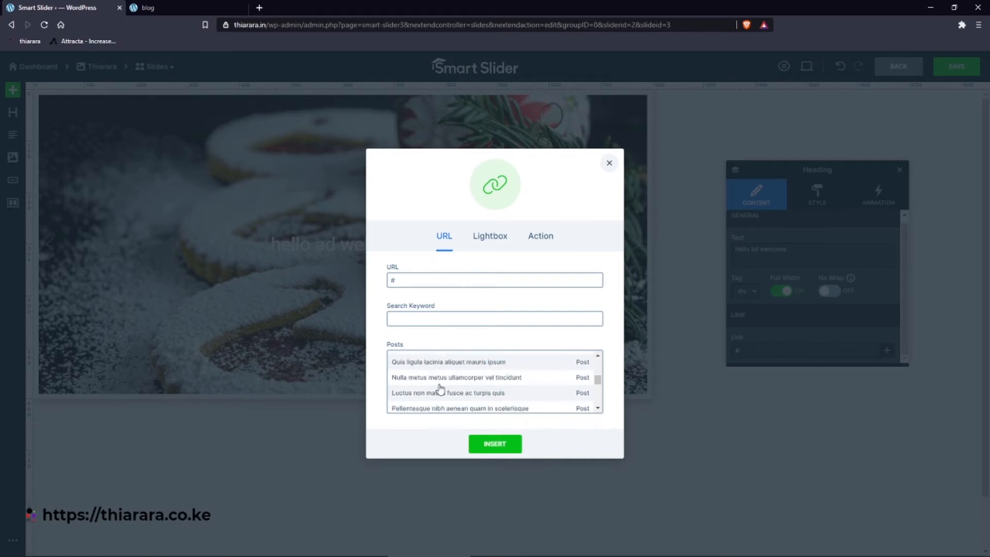
pyautogui.scroll(3, 420, 380)
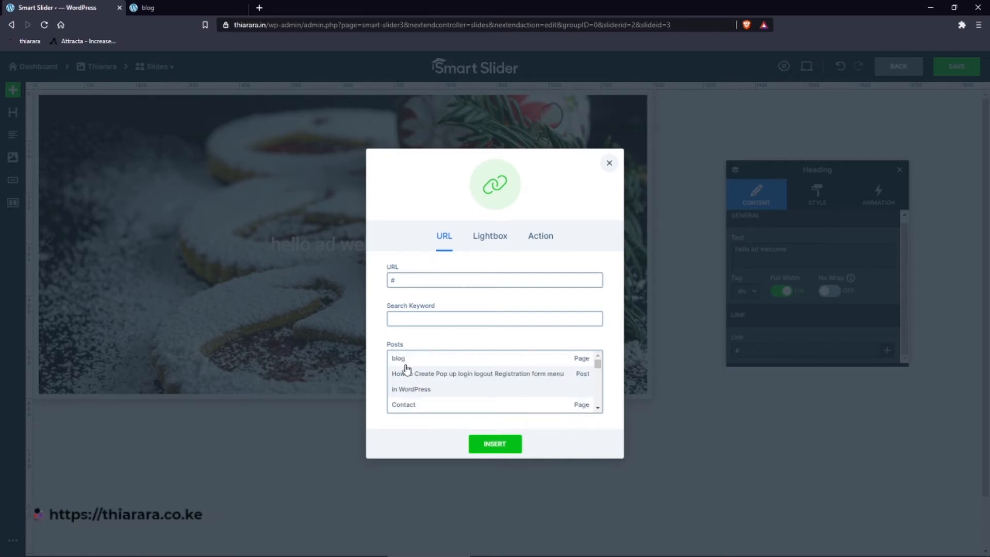
pyautogui.scroll(-5, 428, 363)
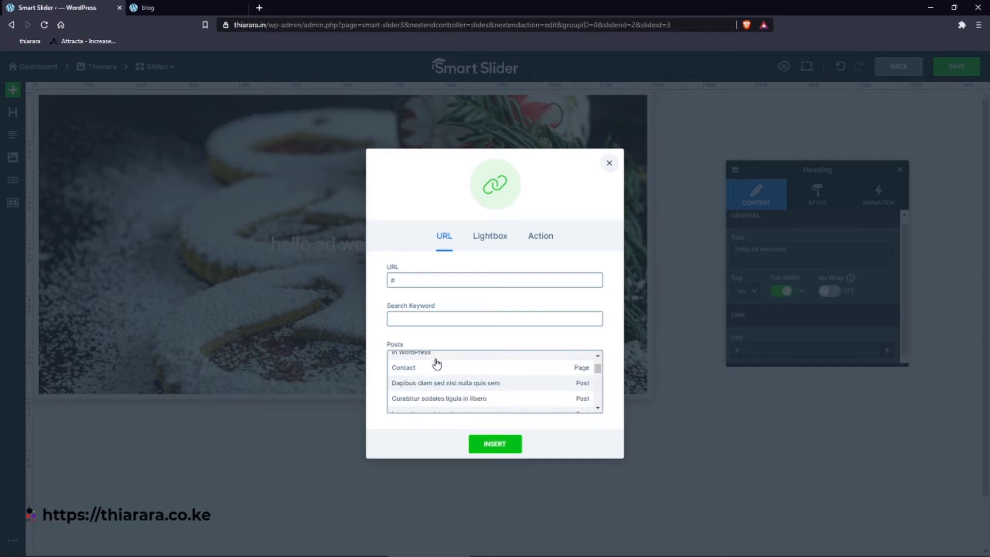
pyautogui.click(494, 239)
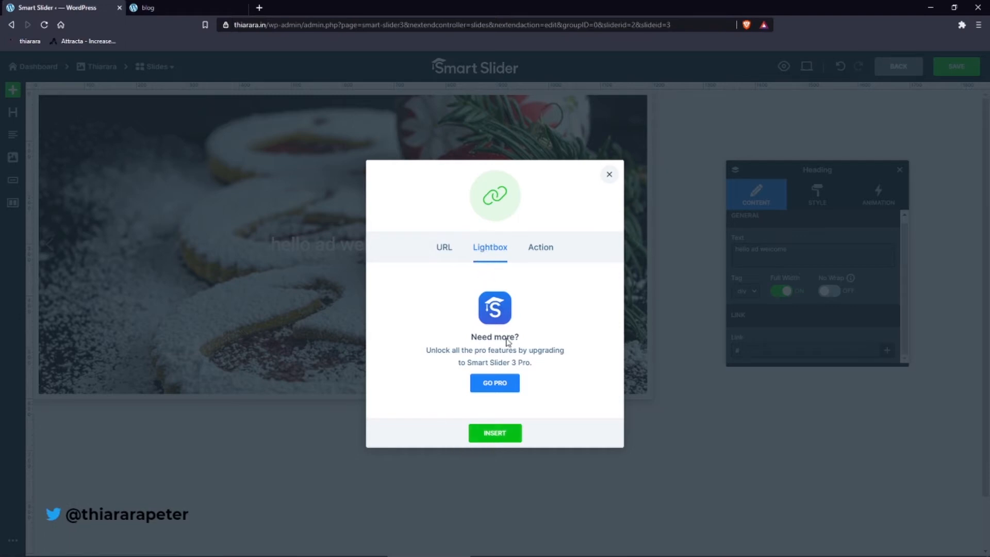
pyautogui.click(545, 247)
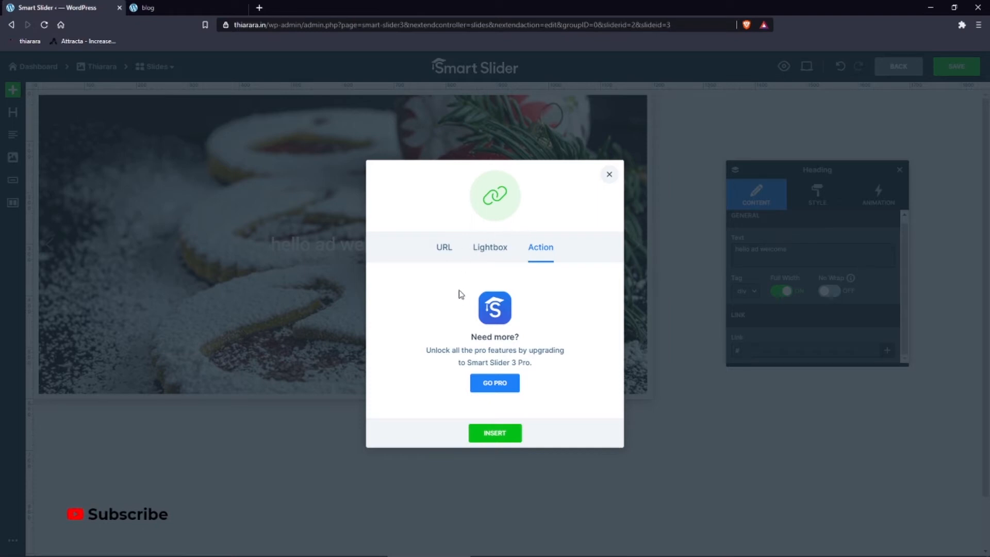
pyautogui.click(443, 248)
pyautogui.click(419, 280)
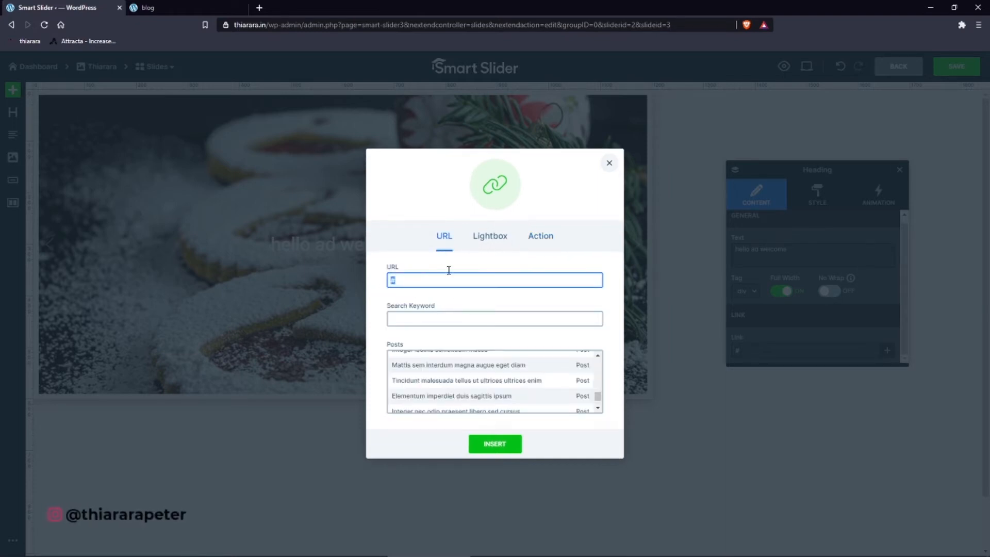
pyautogui.click(611, 163)
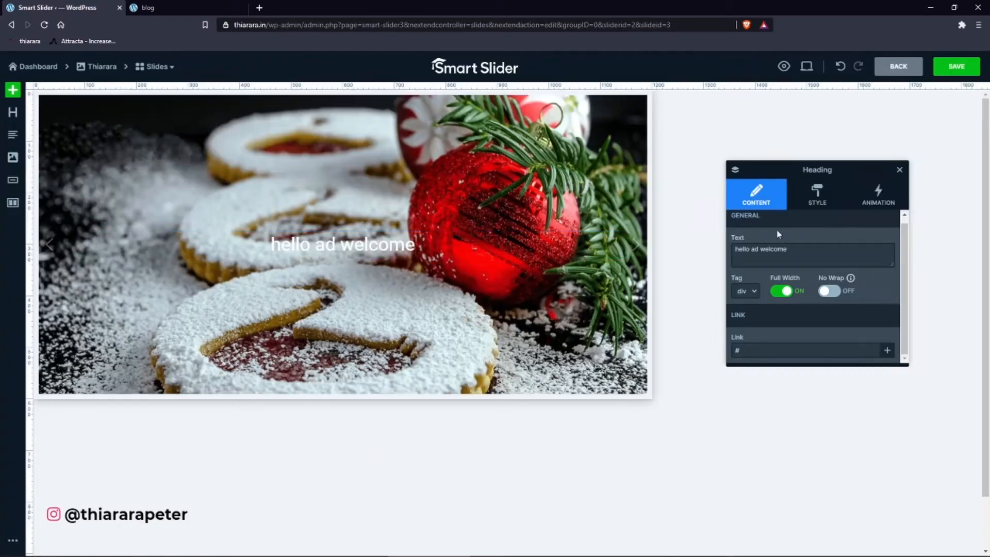
# - Apply the Raleway White Caption style preset to the heading
pyautogui.click(819, 205)
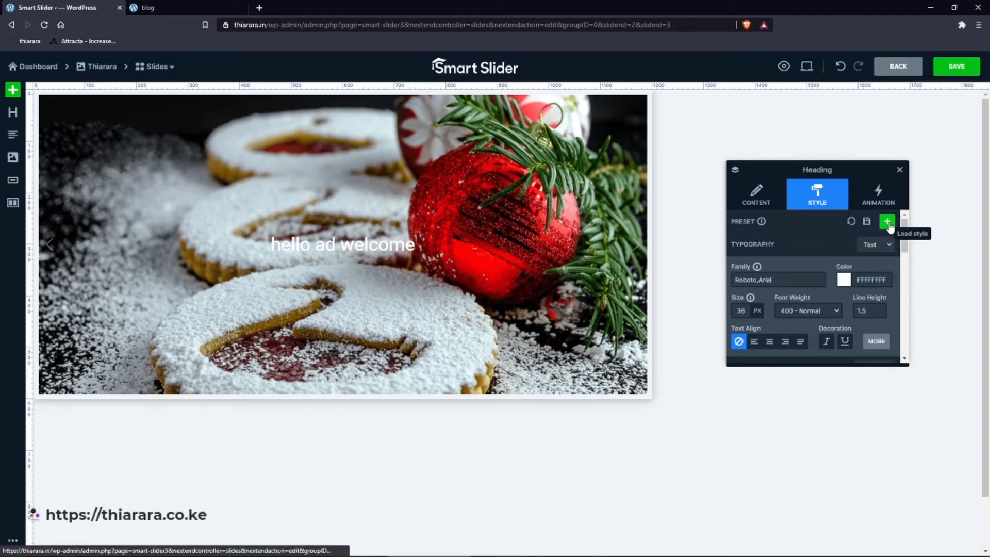
pyautogui.click(867, 223)
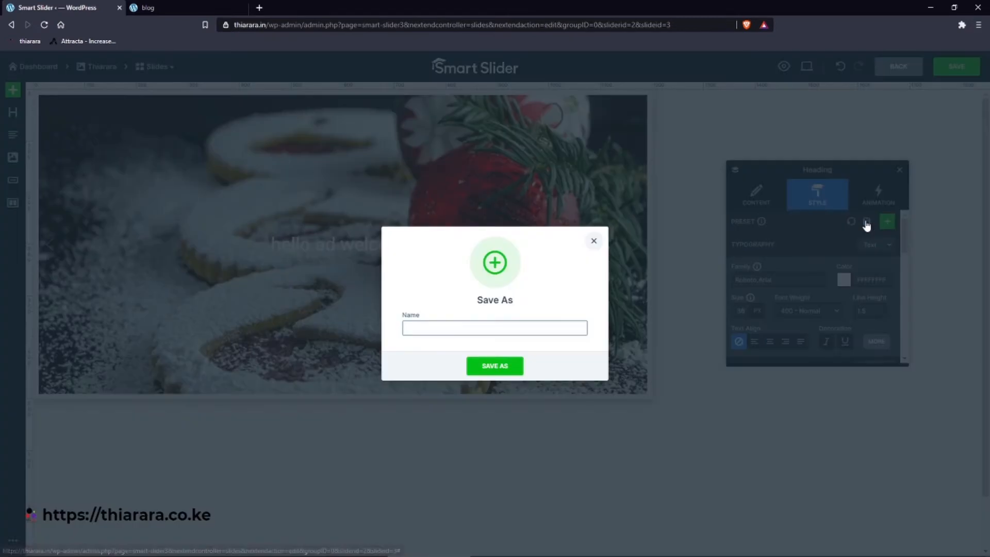
pyautogui.click(592, 243)
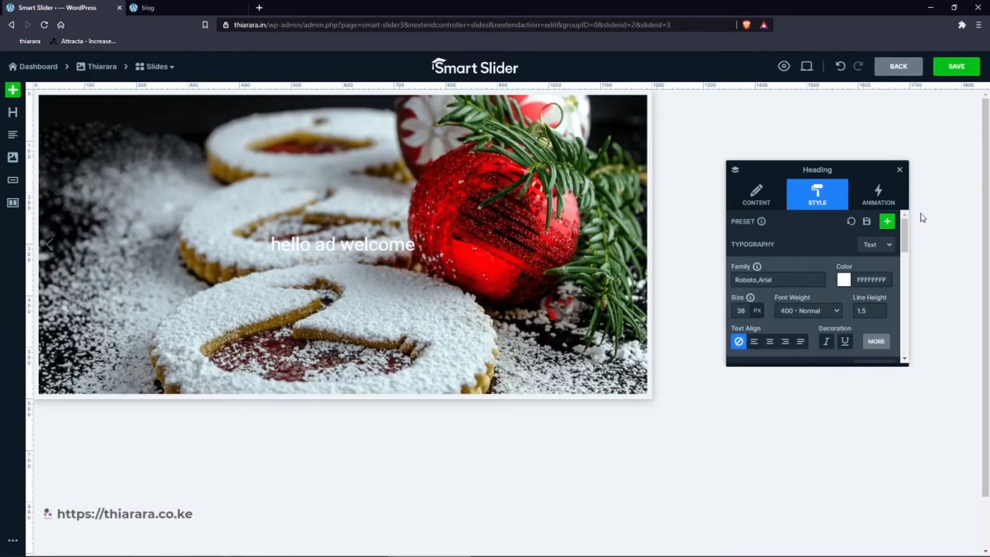
pyautogui.click(889, 222)
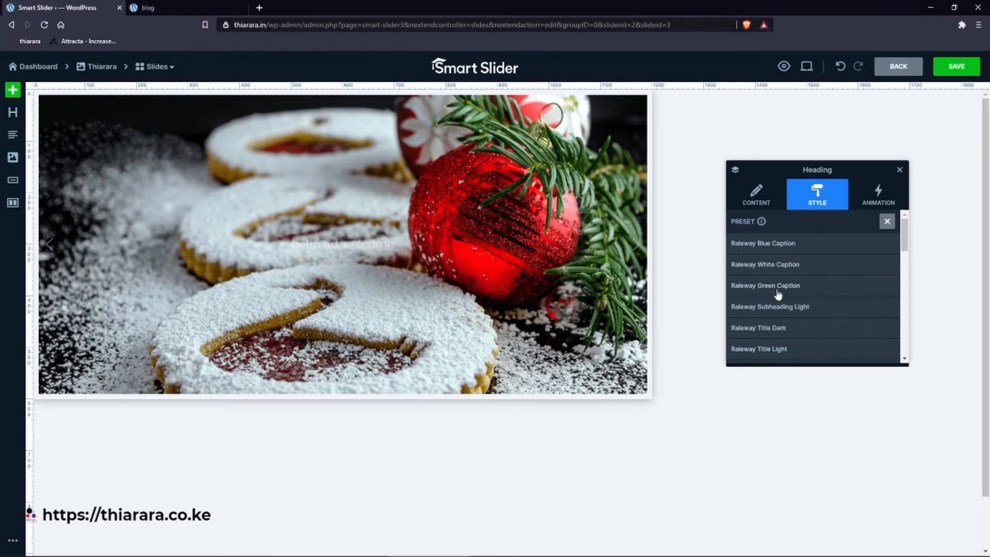
pyautogui.click(769, 268)
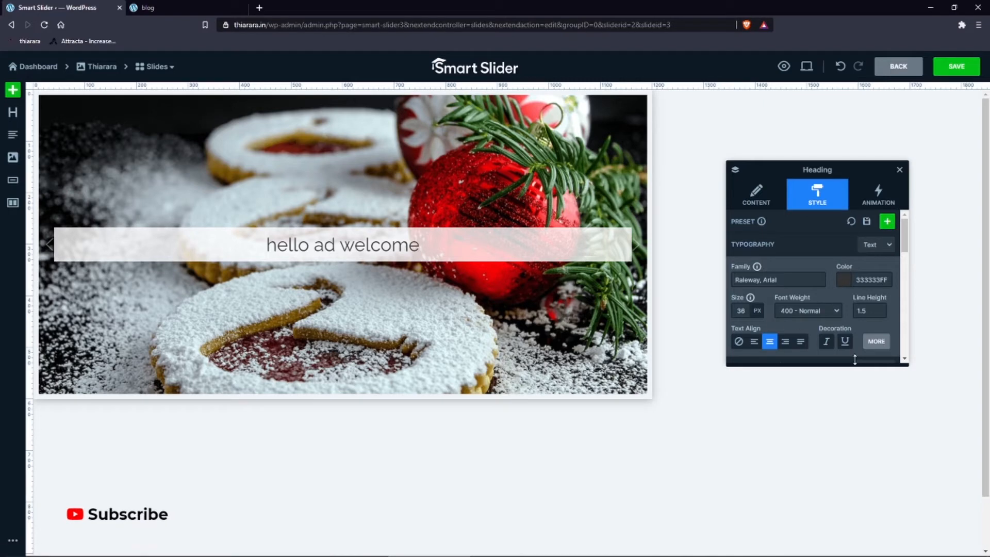
# - Try to save the heading's current style as a custom preset named "preset"
pyautogui.click(868, 224)
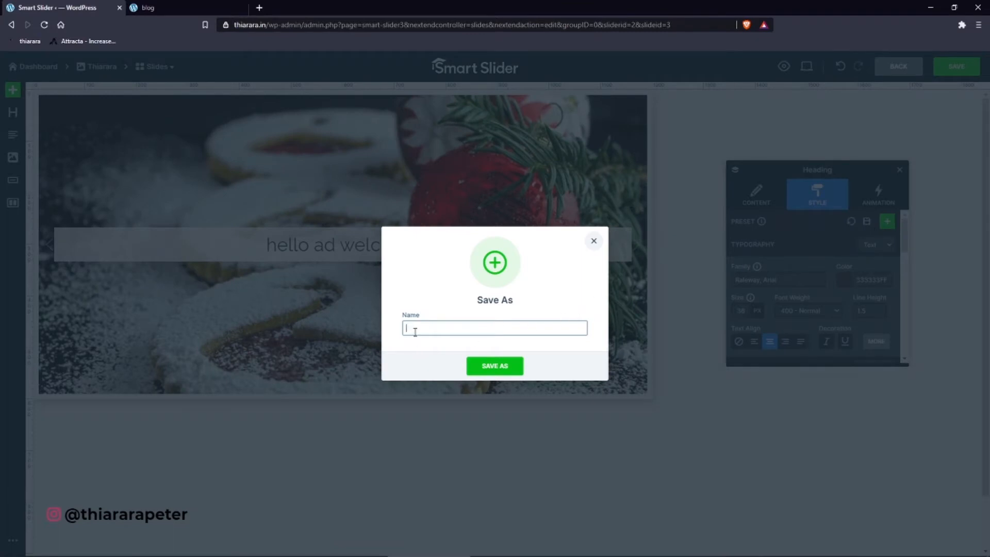
pyautogui.write('preset')
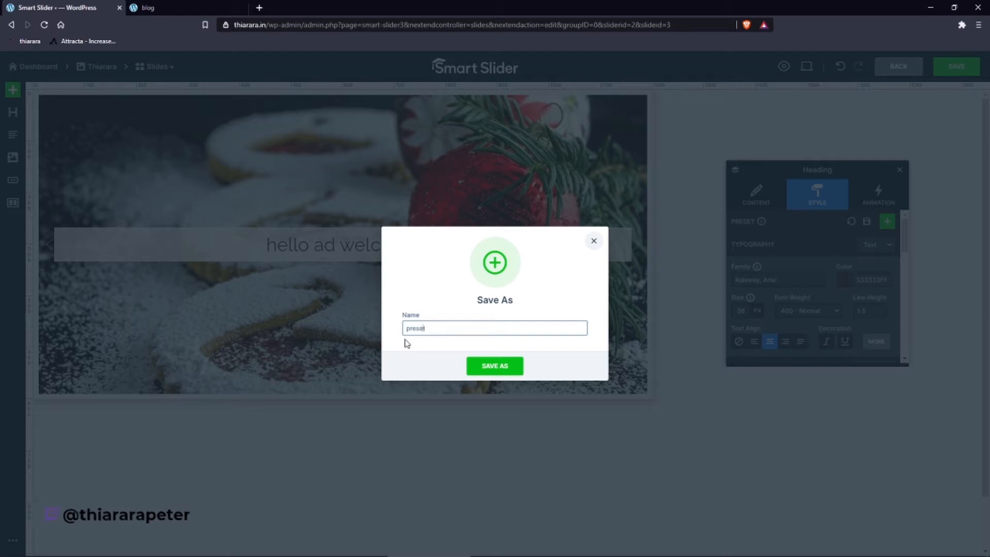
pyautogui.press('Home')
pyautogui.write('1')
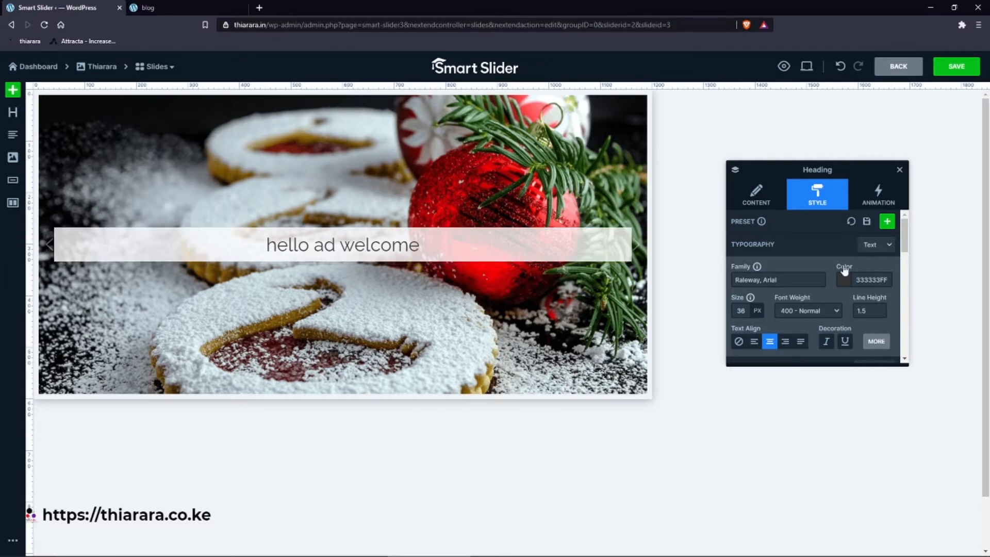
# - Change the heading's font family to Lobster
pyautogui.click(788, 281)
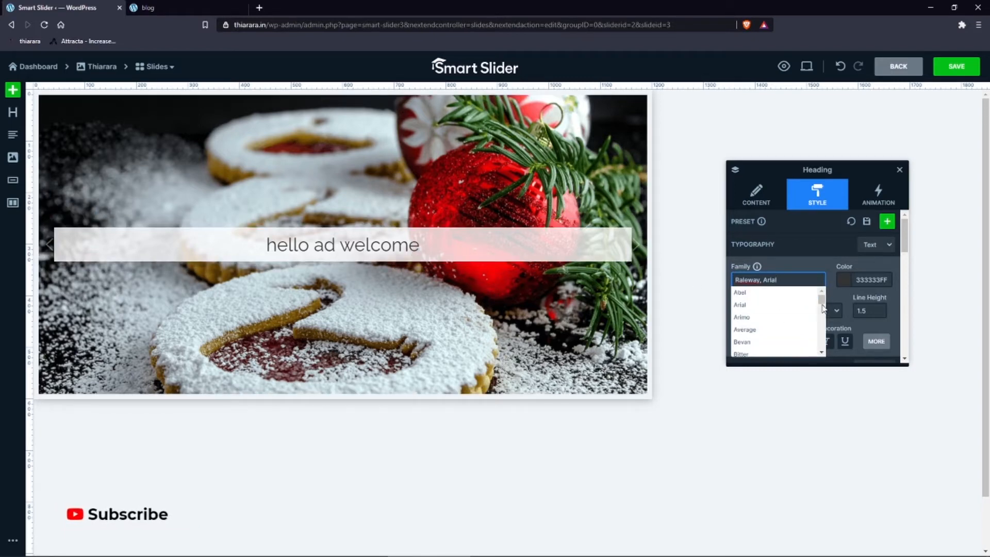
pyautogui.moveTo(824, 308); pyautogui.dragTo(830, 319)
pyautogui.click(766, 326)
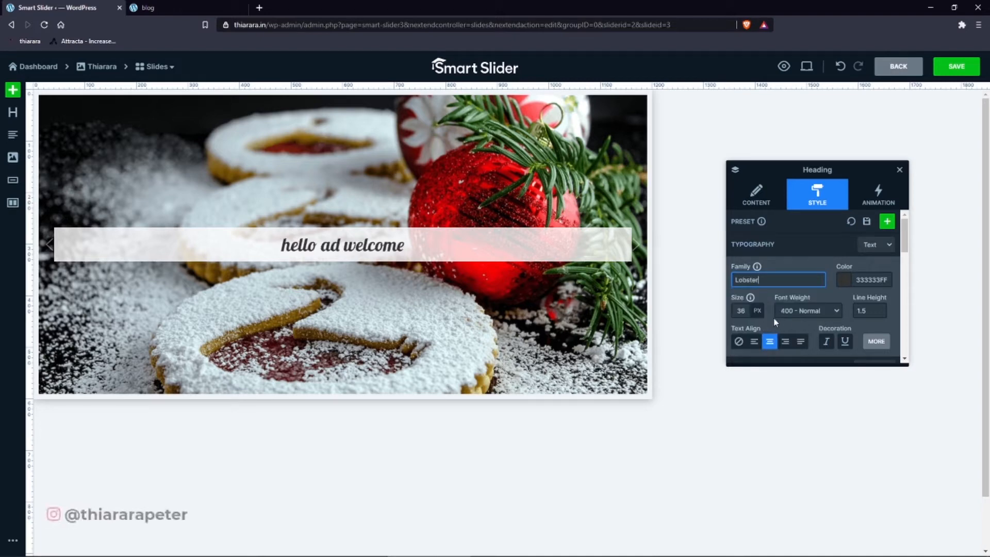
# - Try black and several green swatches as the heading's text colour
pyautogui.click(843, 287)
pyautogui.click(844, 281)
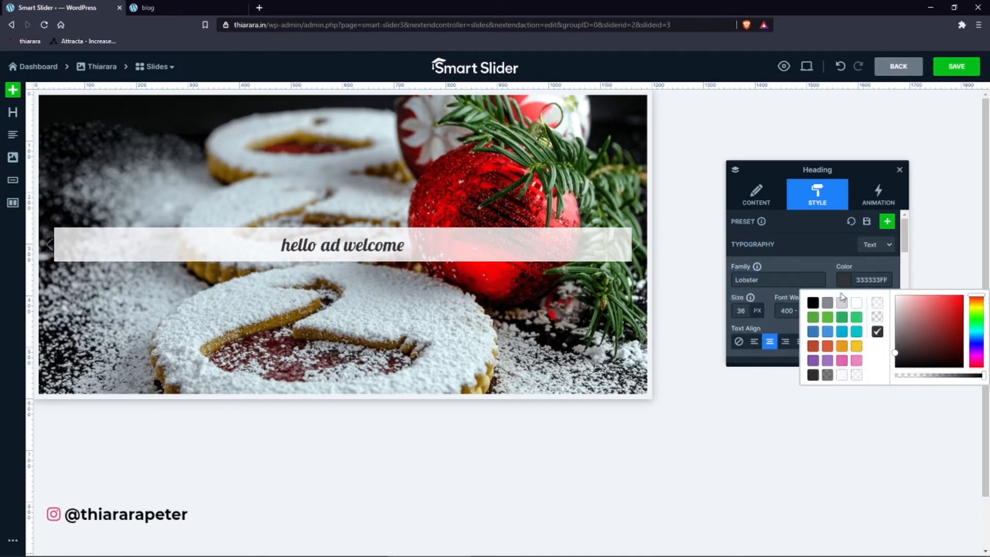
pyautogui.click(813, 303)
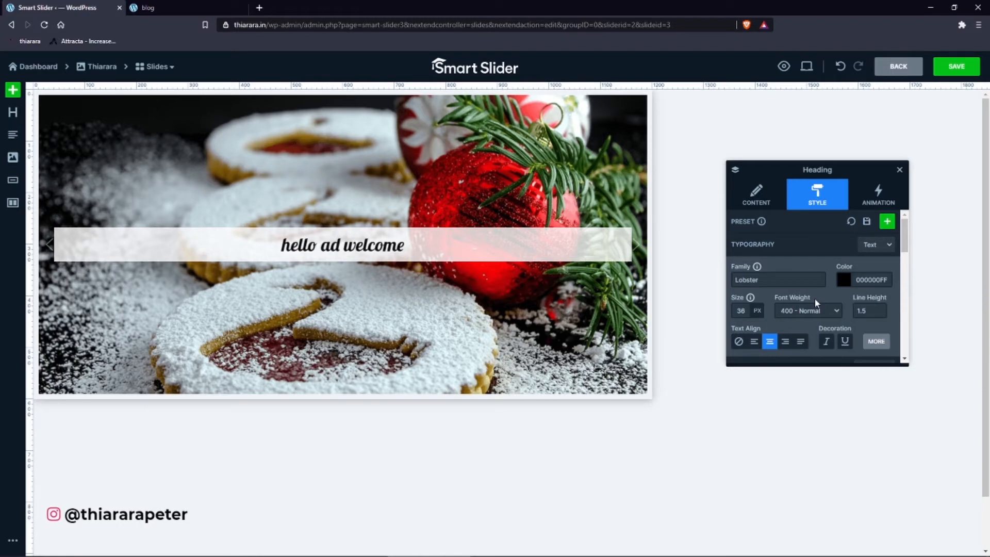
pyautogui.click(844, 281)
pyautogui.click(855, 318)
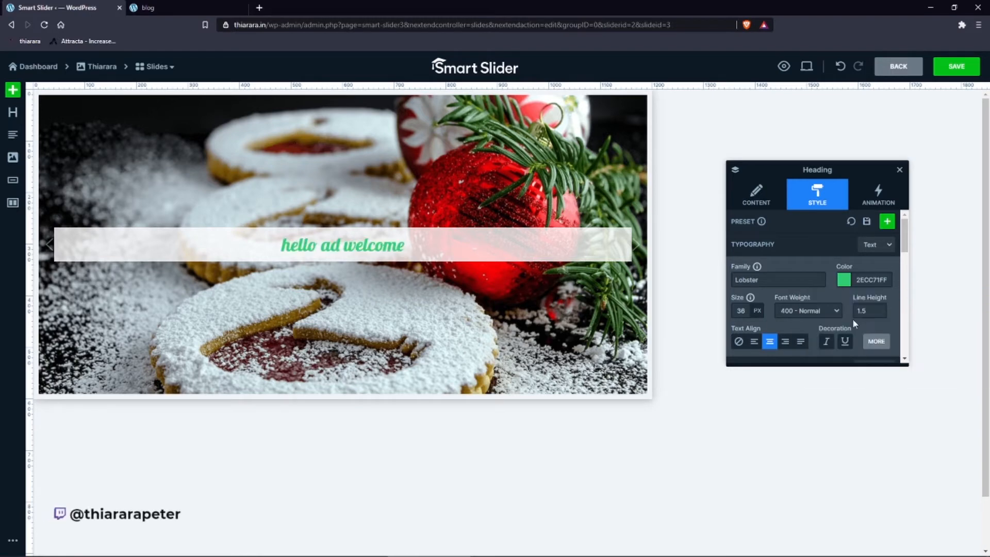
pyautogui.click(843, 280)
pyautogui.click(814, 318)
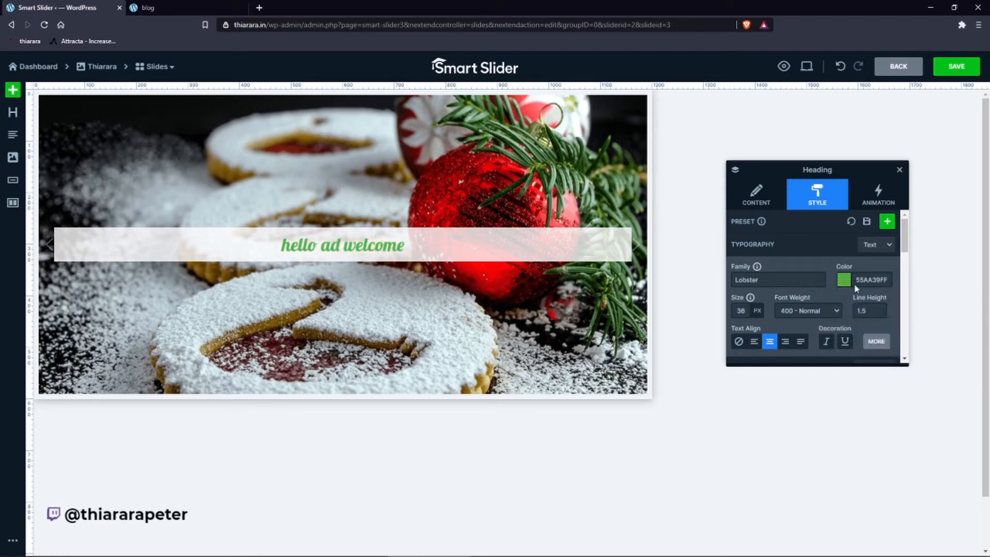
pyautogui.click(844, 282)
pyautogui.click(813, 303)
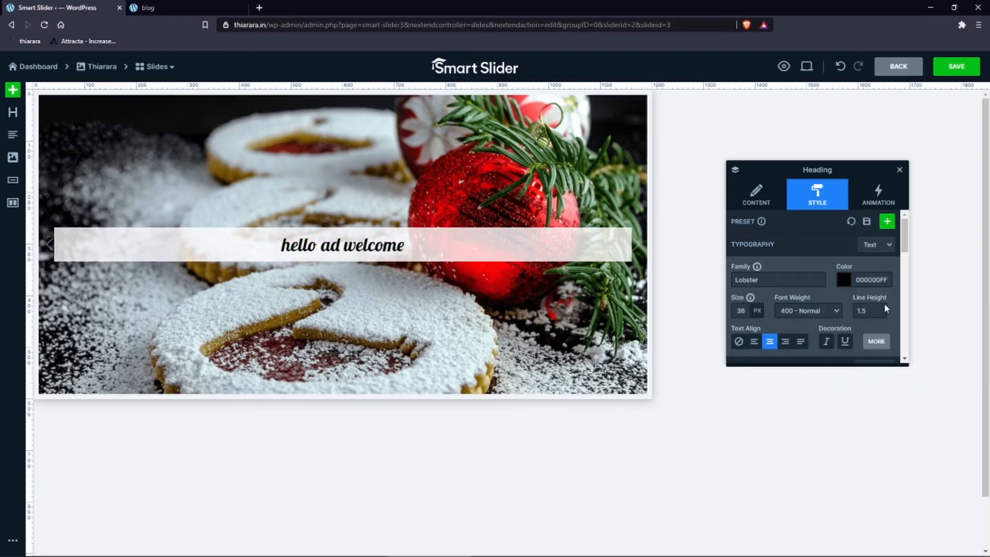
pyautogui.click(846, 279)
pyautogui.click(832, 320)
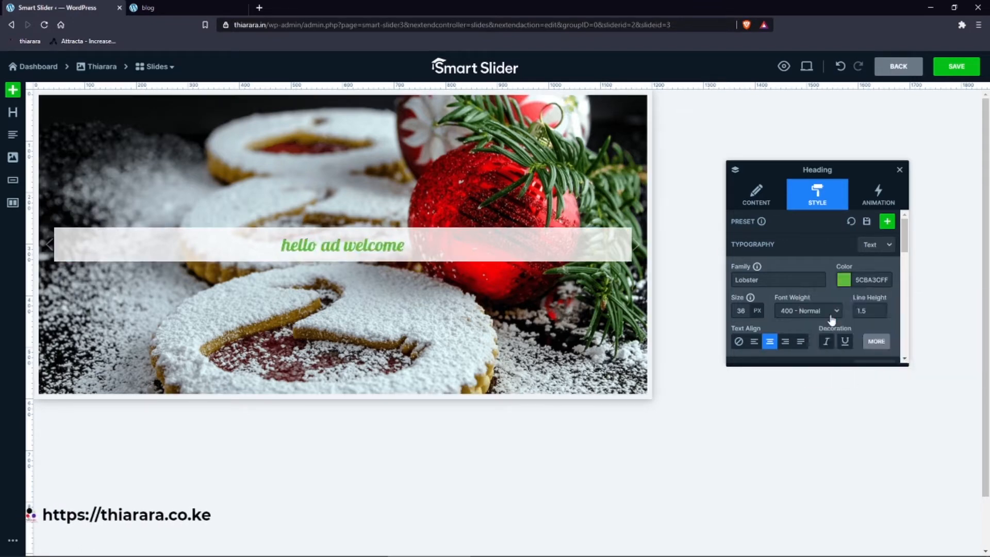
# - Mix a custom bright orange-red, F63400FF, for the heading's text colour
pyautogui.click(846, 281)
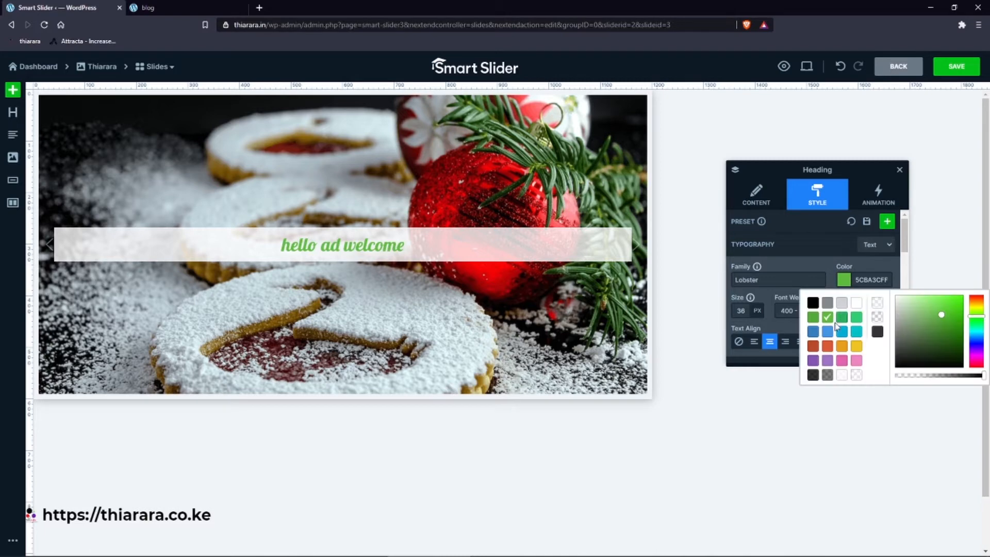
pyautogui.moveTo(978, 320)
pyautogui.mouseDown()
pyautogui.moveTo(979, 355)
pyautogui.moveTo(986, 302)
pyautogui.mouseUp()
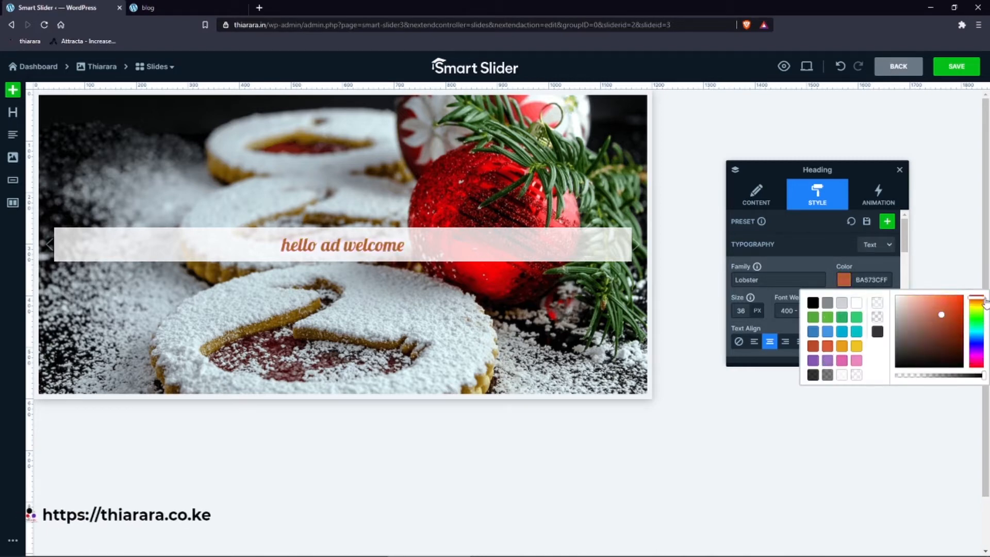
pyautogui.moveTo(934, 321); pyautogui.dragTo(962, 299)
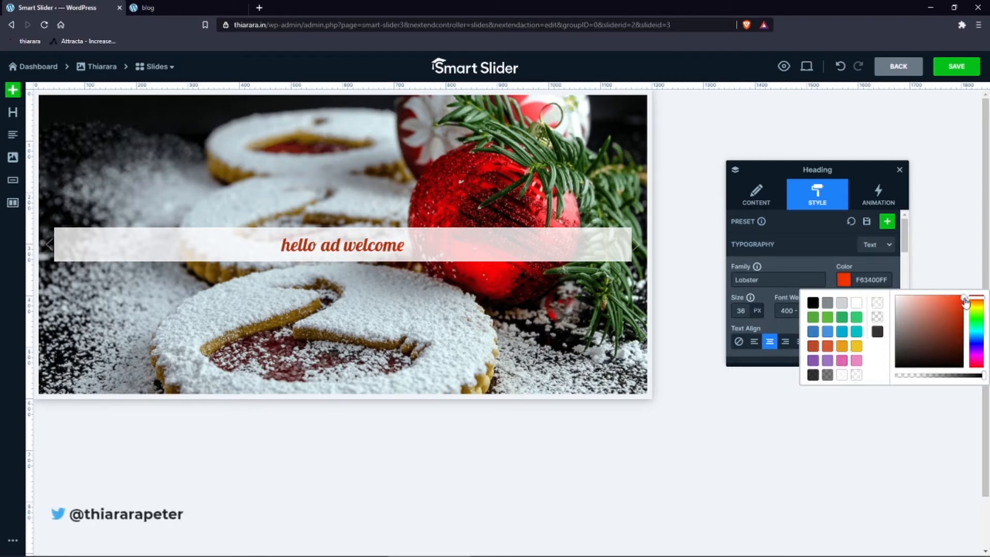
pyautogui.click(838, 265)
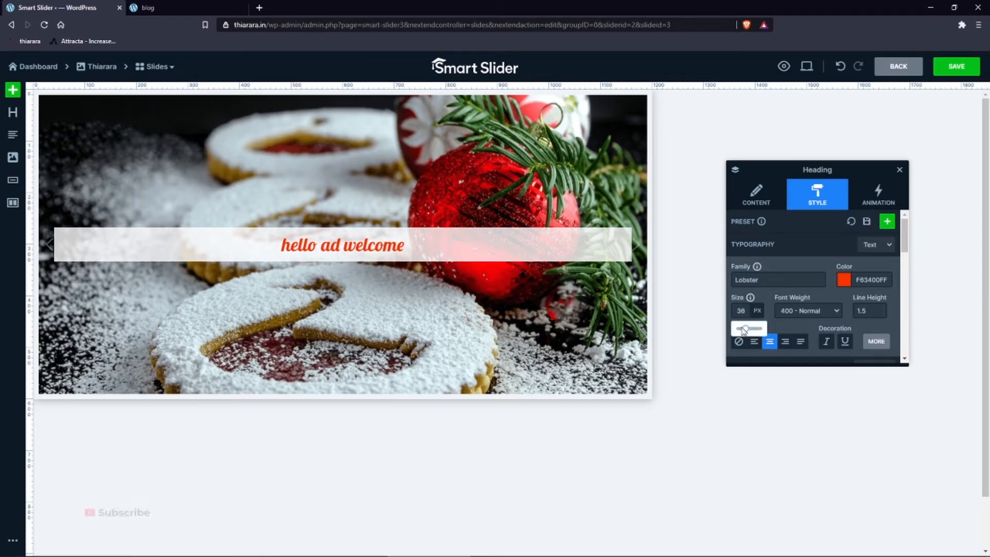
# - Set the heading's font size to 45 px and its font weight to 700 - Bold
pyautogui.moveTo(744, 330); pyautogui.dragTo(748, 328)
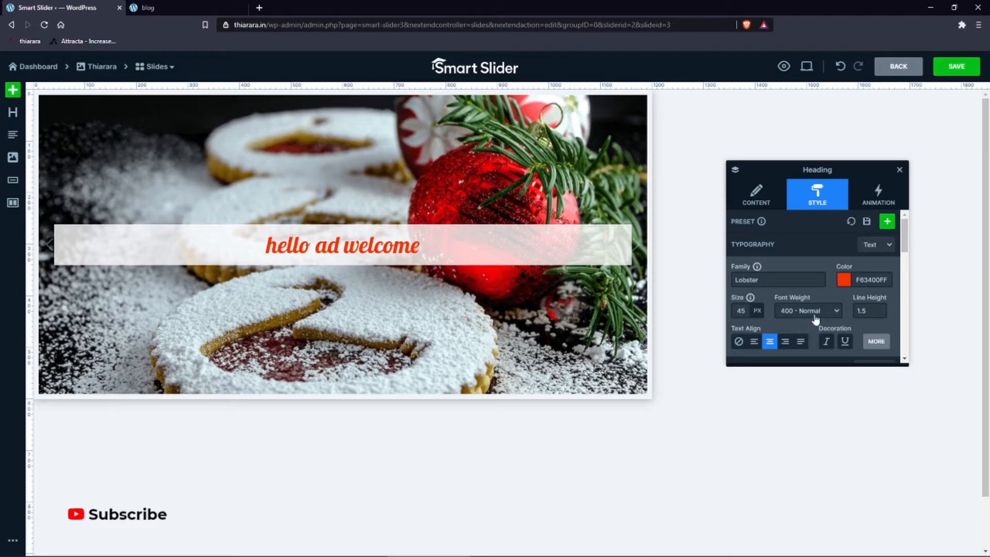
pyautogui.click(819, 311)
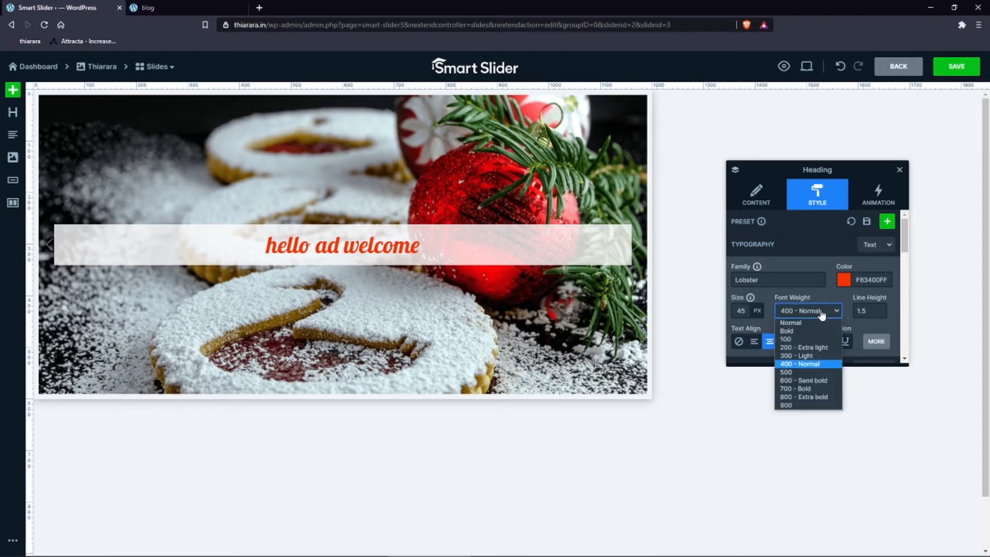
pyautogui.click(787, 388)
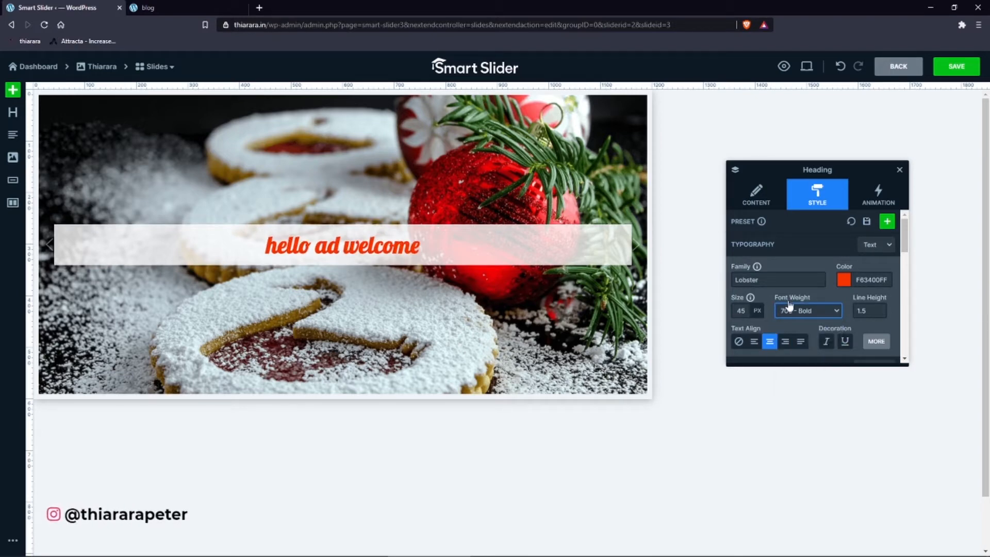
# - Set the heading's font weight to 500 and its line height to 1
pyautogui.click(789, 306)
pyautogui.click(788, 370)
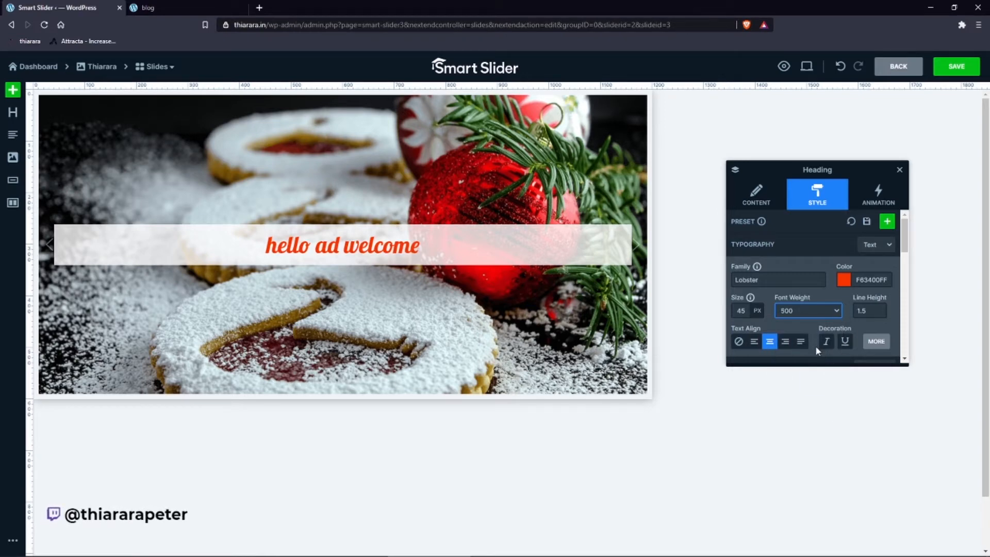
pyautogui.click(867, 311)
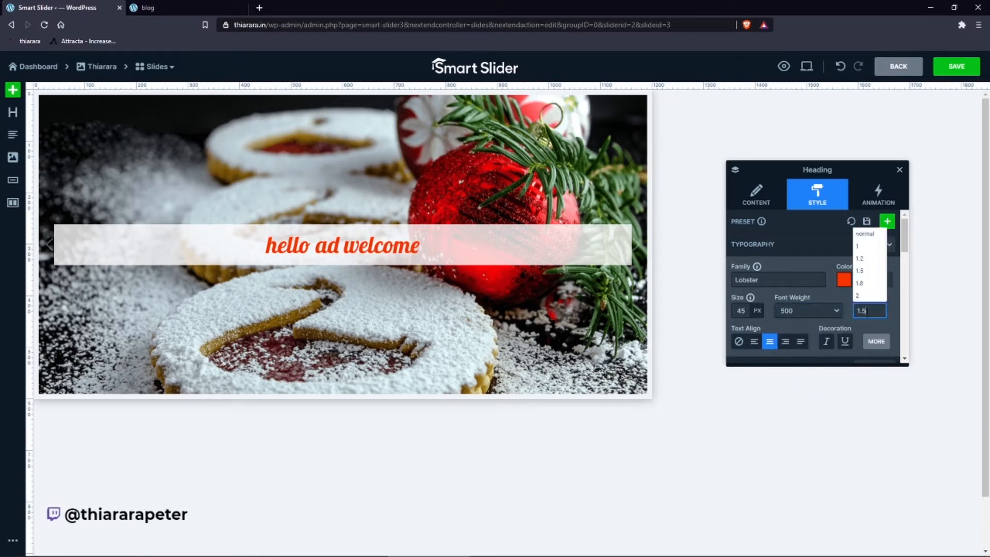
pyautogui.click(857, 247)
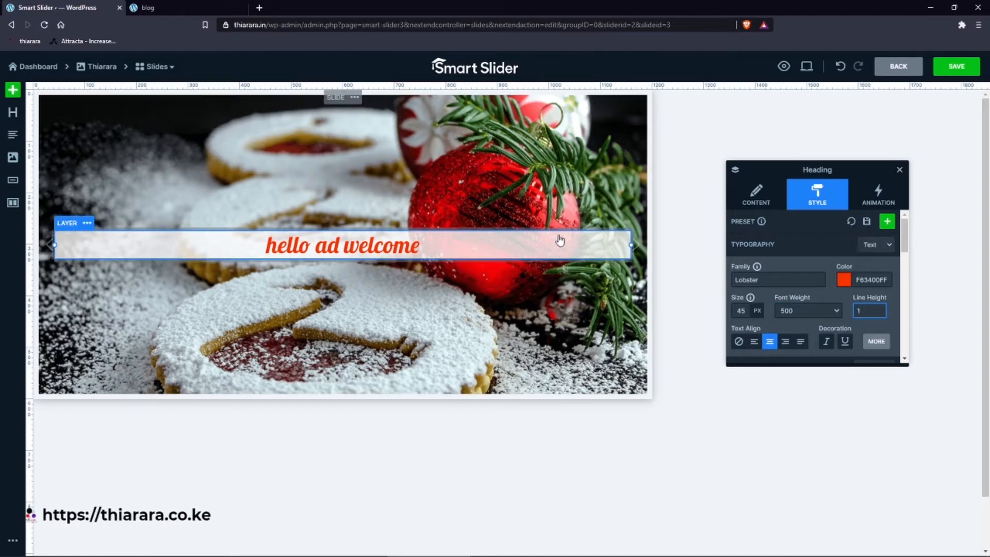
# - Try a line height of 2 on the heading and return it to 1
pyautogui.click(868, 310)
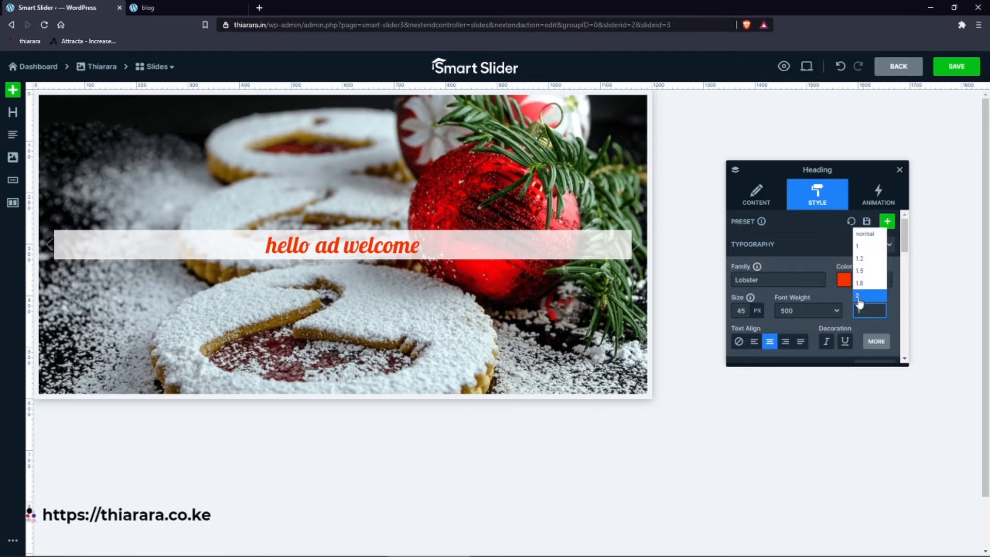
pyautogui.click(859, 296)
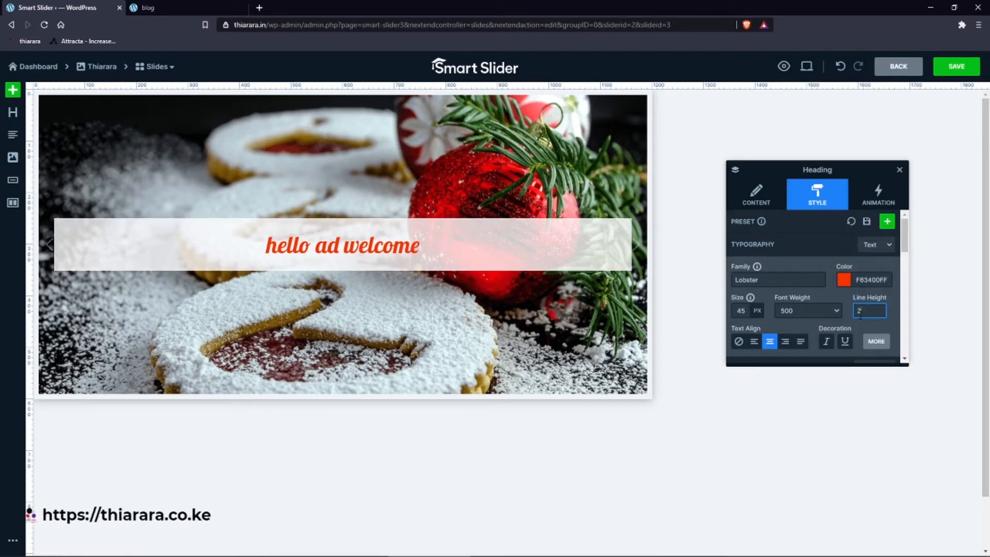
pyautogui.click(860, 312)
pyautogui.click(862, 248)
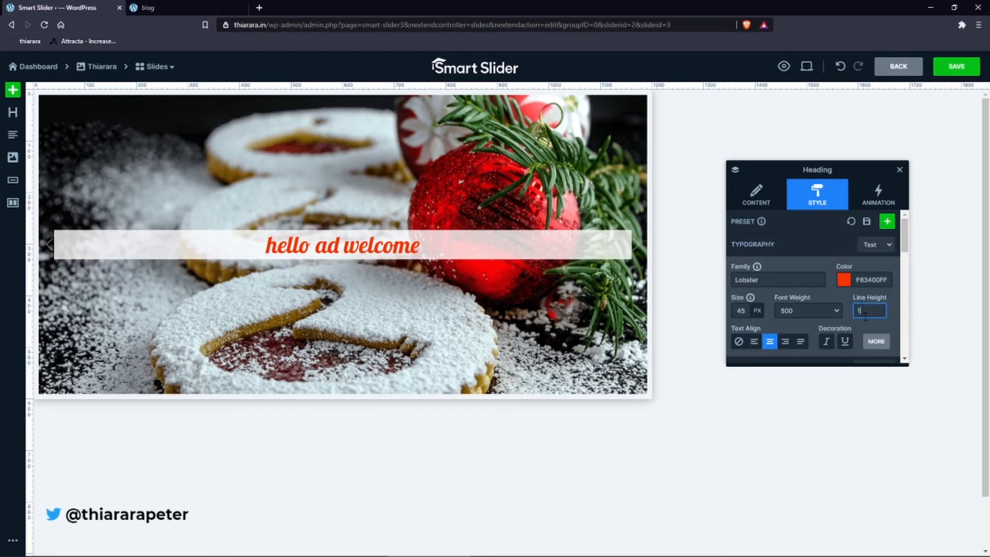
# - Try left, right and justified alignment on the heading text and return it to centred
pyautogui.click(755, 343)
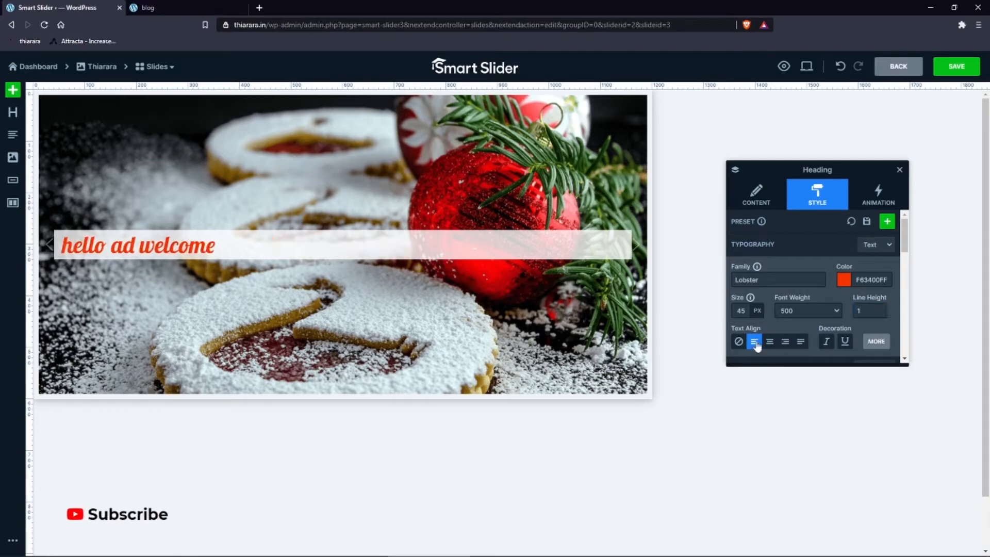
pyautogui.click(773, 344)
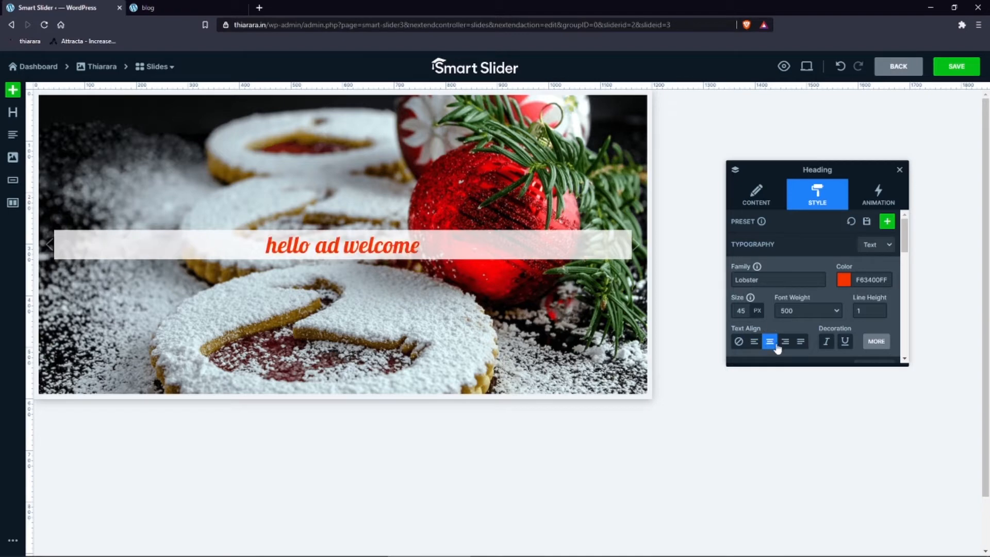
pyautogui.click(785, 343)
pyautogui.click(801, 343)
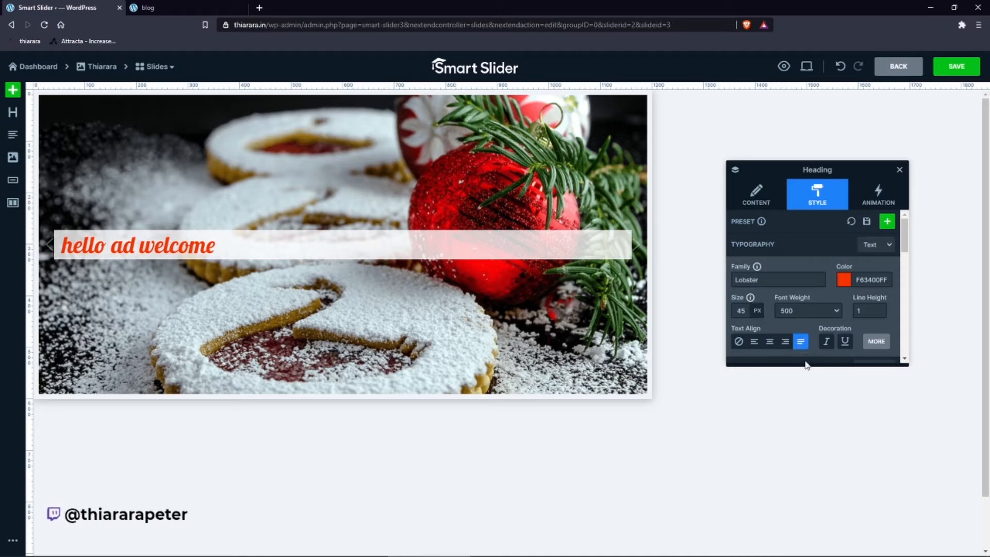
pyautogui.click(771, 343)
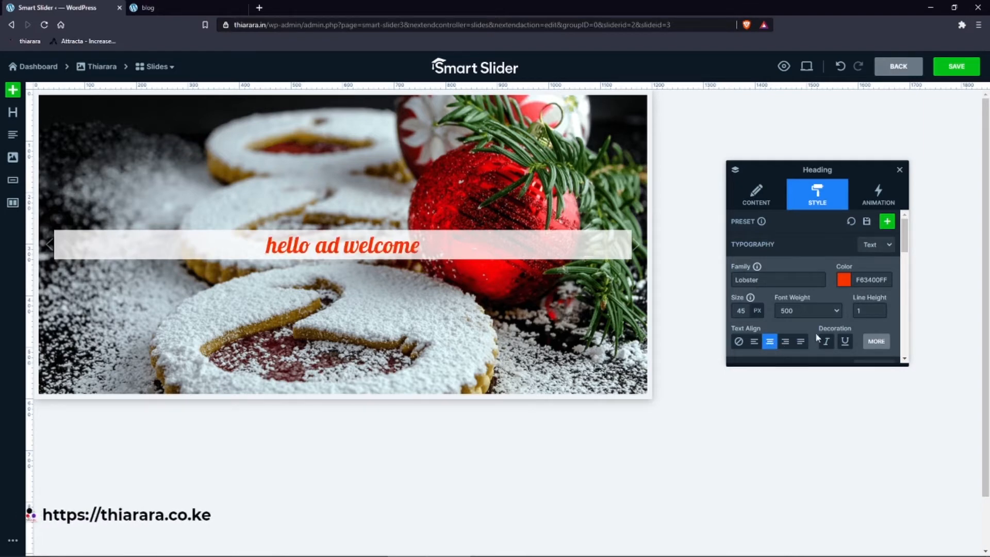
# - Make the heading text italic and underlined, and look through its additional typography and layout settings
pyautogui.click(827, 342)
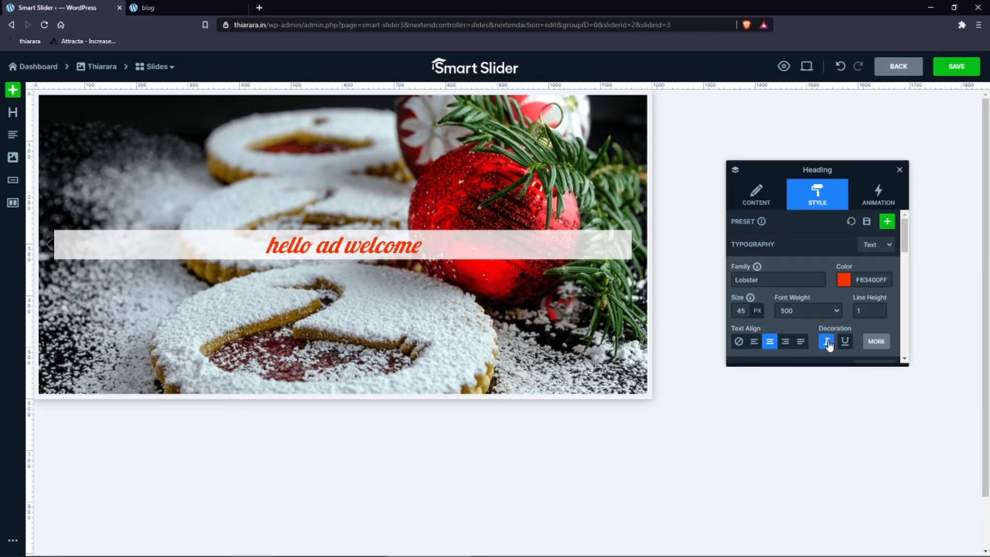
pyautogui.click(847, 343)
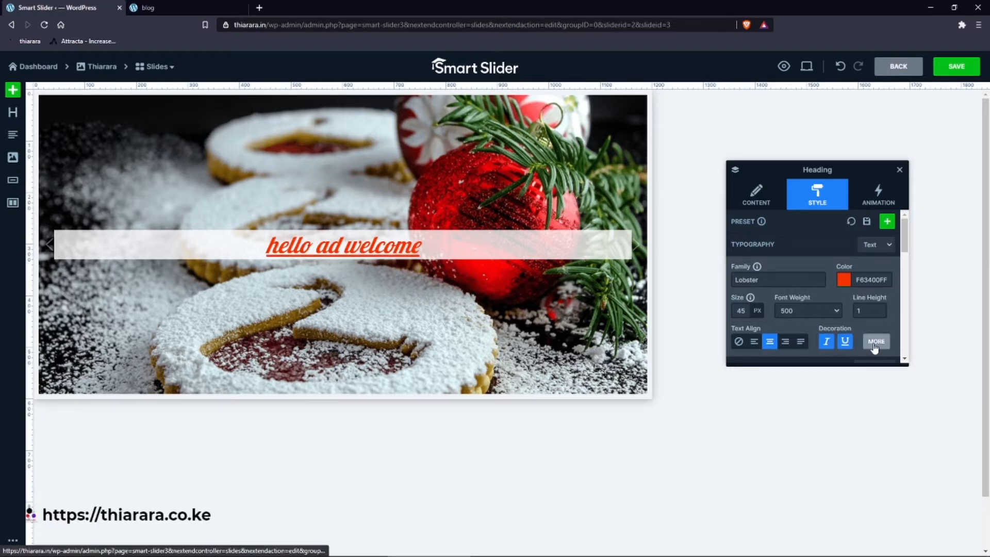
pyautogui.click(876, 342)
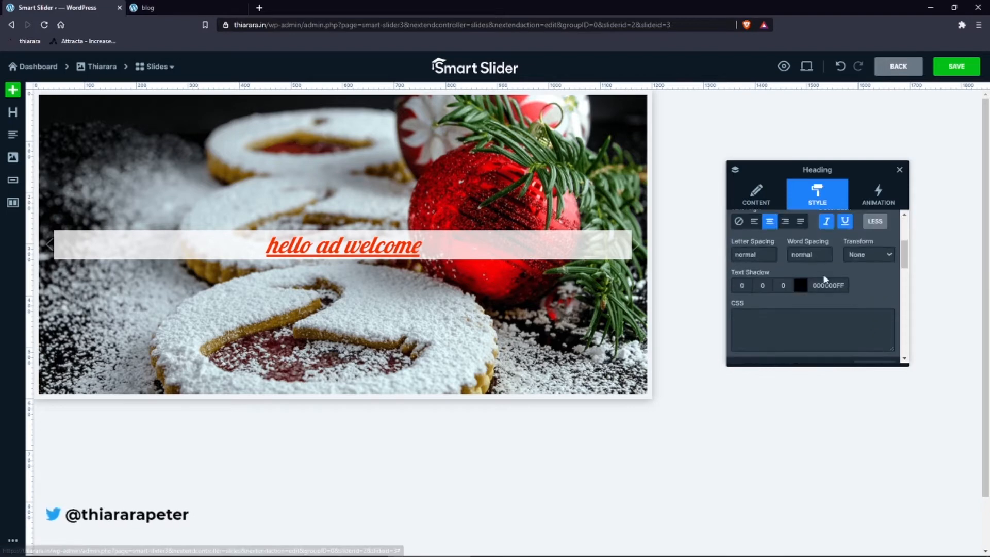
pyautogui.scroll(-5, 763, 274)
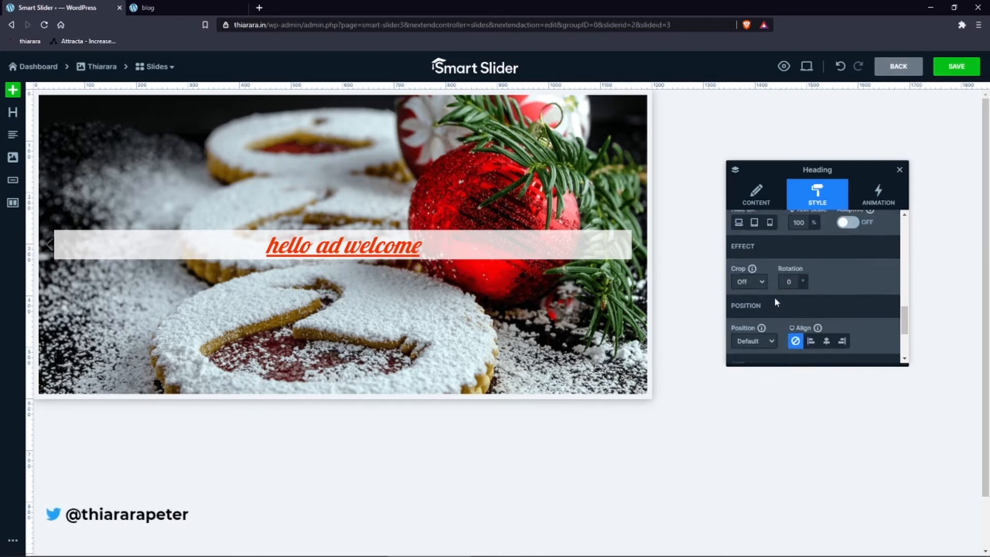
pyautogui.scroll(1, 774, 297)
pyautogui.scroll(-3, 774, 297)
pyautogui.scroll(10, 803, 309)
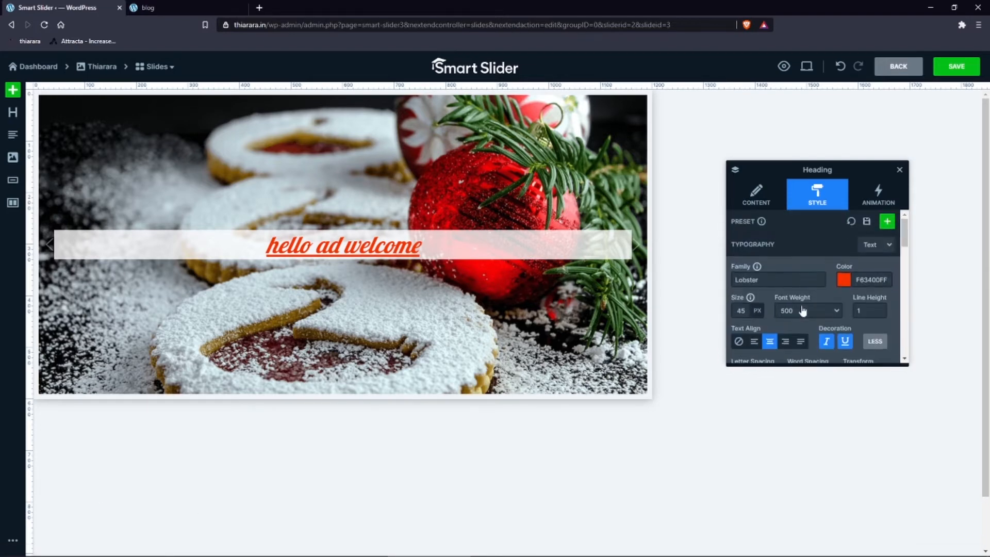
pyautogui.click(875, 341)
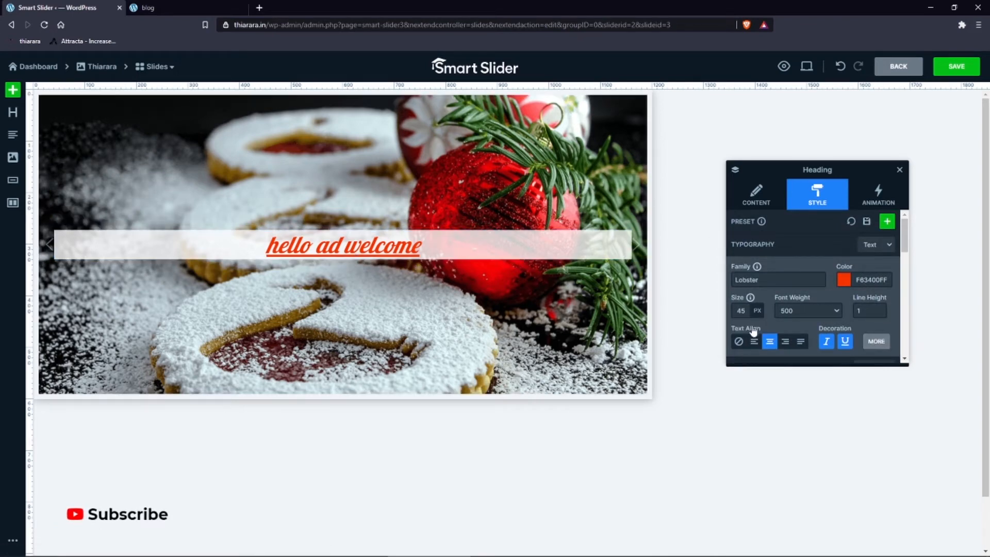
# - Correct the heading's text to "hello and welcome" and close its settings
pyautogui.click(756, 195)
pyautogui.click(755, 254)
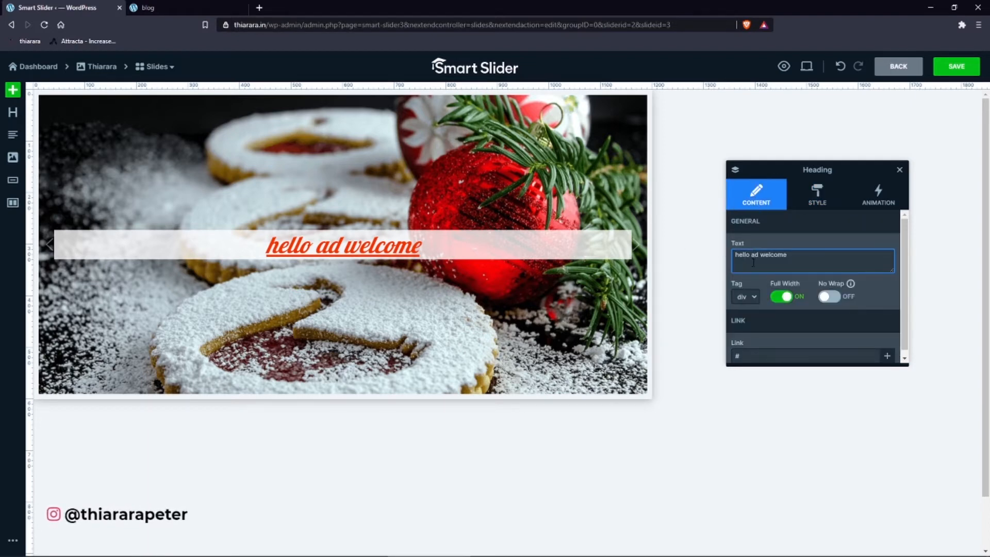
pyautogui.write('n')
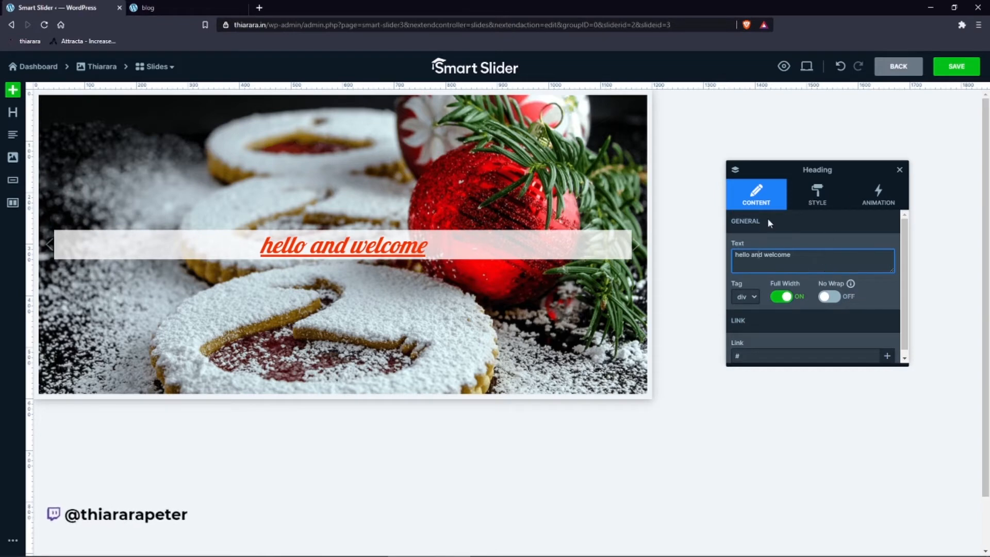
pyautogui.click(902, 173)
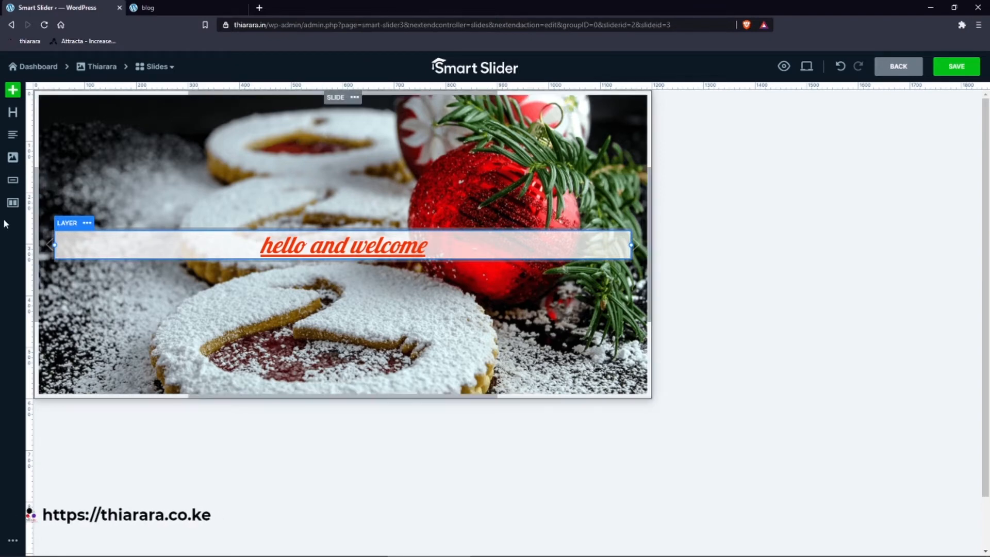
# - Add a two-column row below the heading and place an image layer in each column
pyautogui.moveTo(14, 202); pyautogui.dragTo(245, 293)
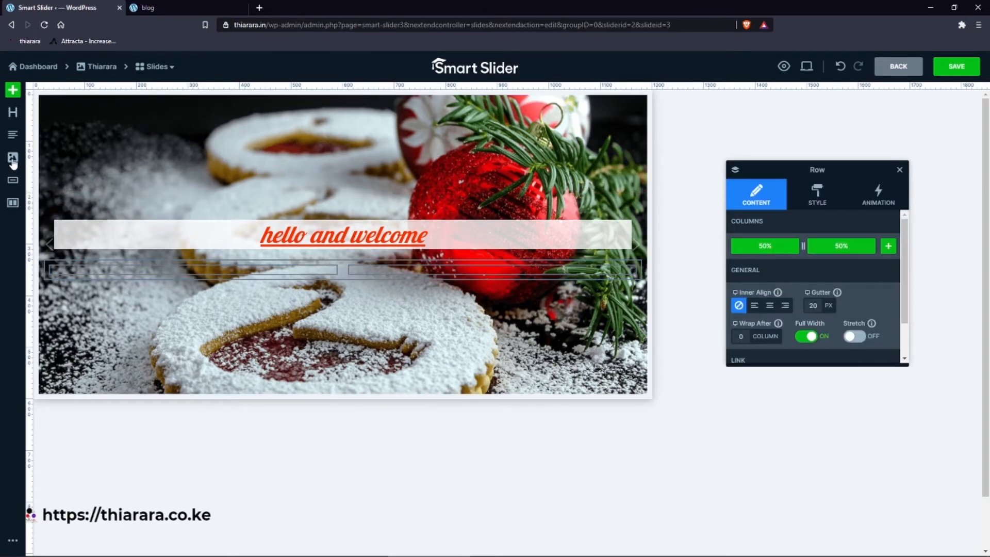
pyautogui.moveTo(13, 158); pyautogui.dragTo(194, 274)
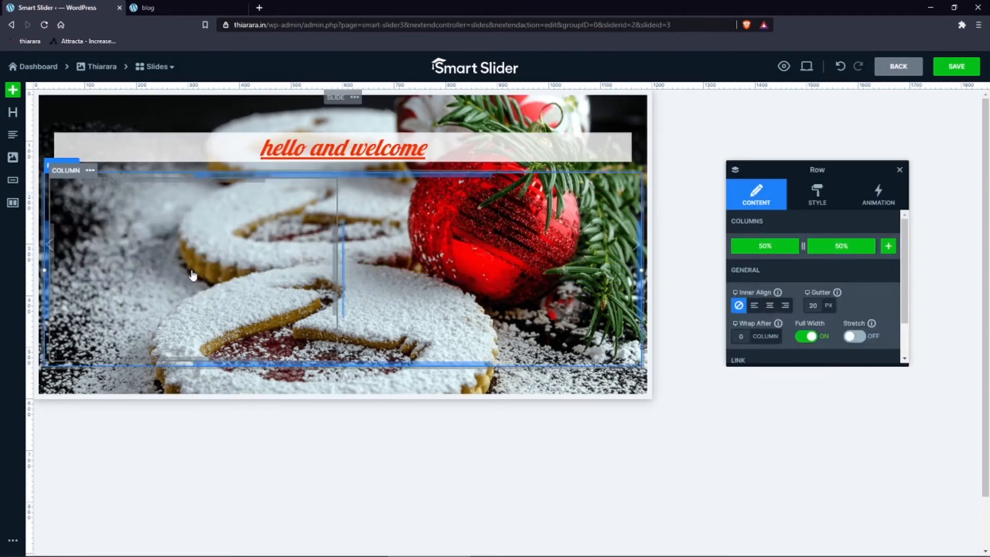
pyautogui.moveTo(13, 158); pyautogui.dragTo(439, 260)
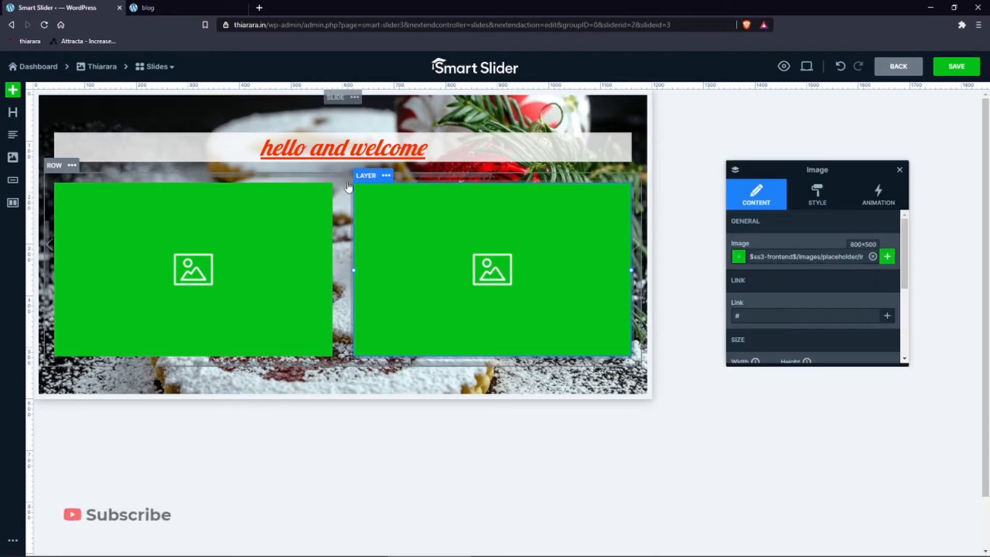
# - Add a third column to the image row, delete it, and try adjusting the split between the two remaining columns
pyautogui.click(337, 172)
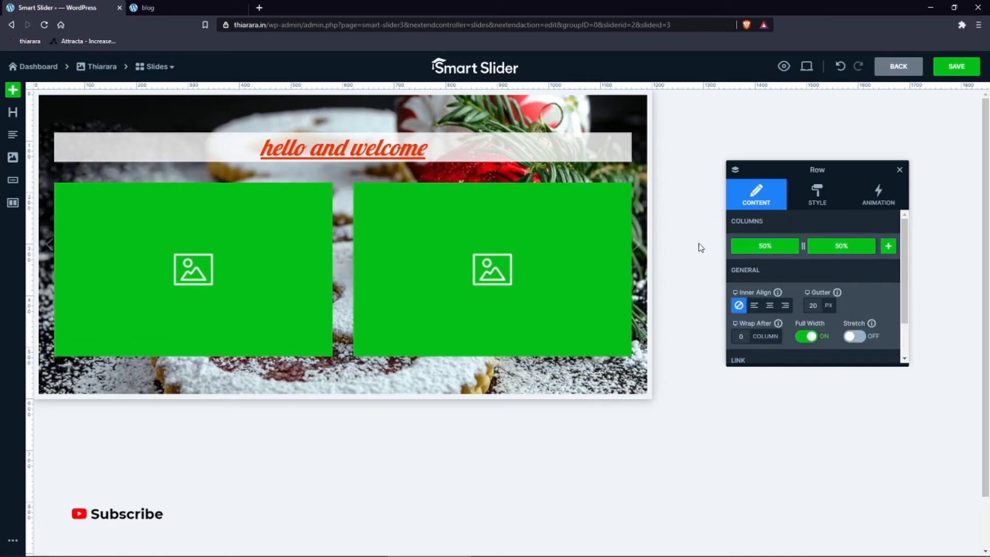
pyautogui.click(888, 247)
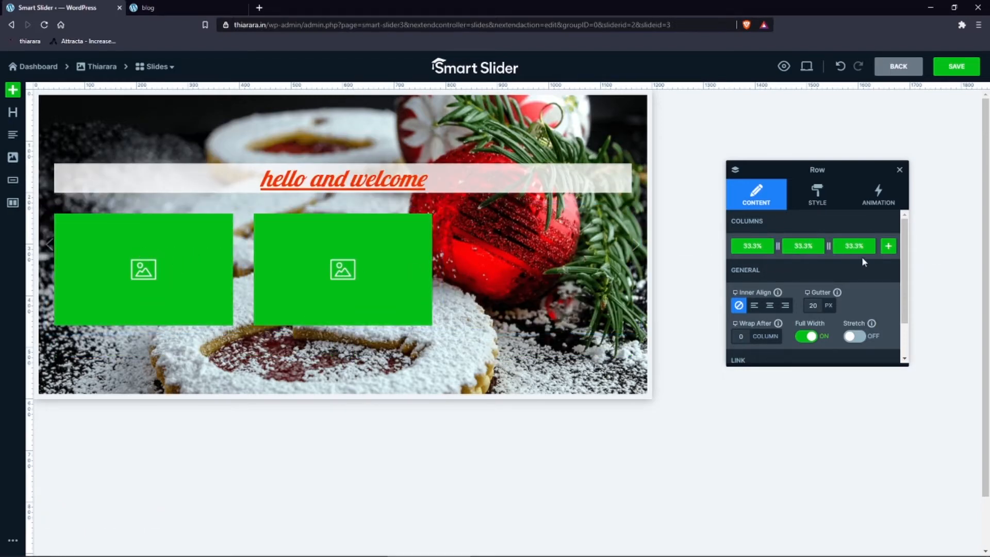
pyautogui.rightClick(524, 243)
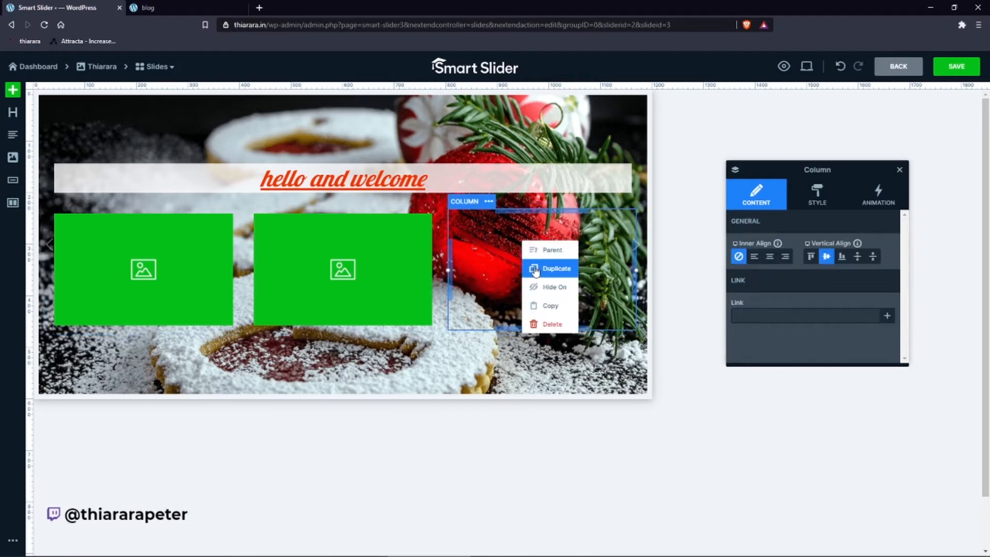
pyautogui.click(548, 324)
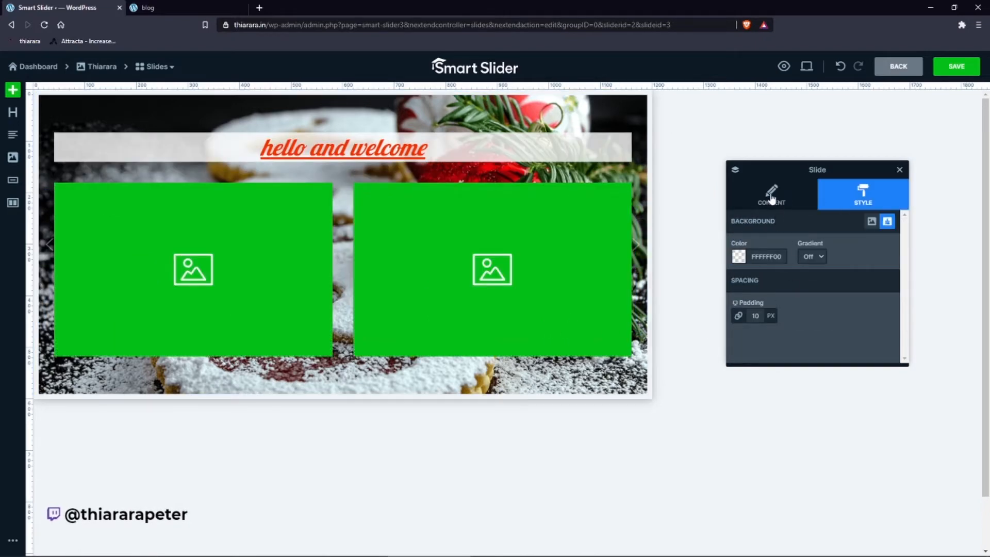
pyautogui.click(577, 233)
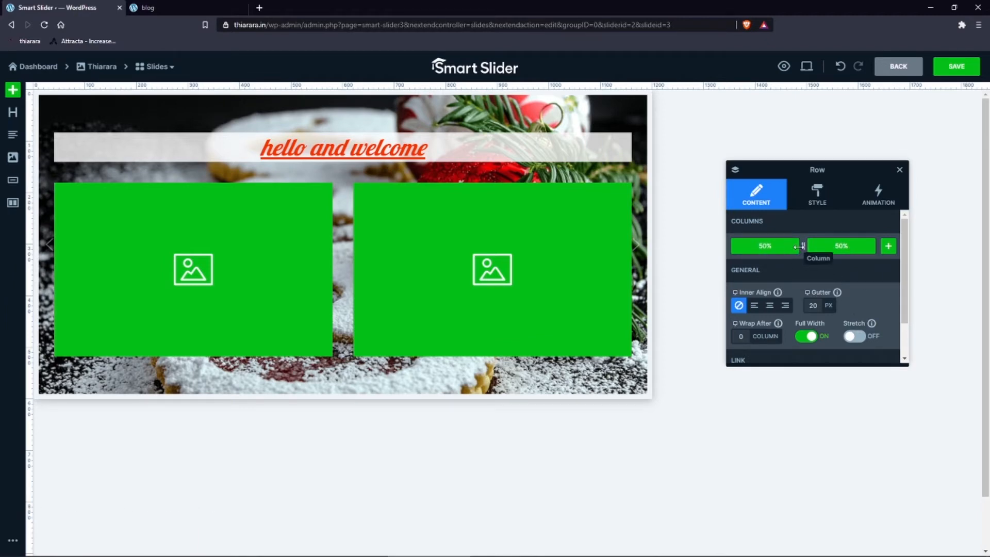
pyautogui.moveTo(803, 246)
pyautogui.mouseDown()
pyautogui.moveTo(848, 246)
pyautogui.moveTo(803, 248)
pyautogui.mouseUp()
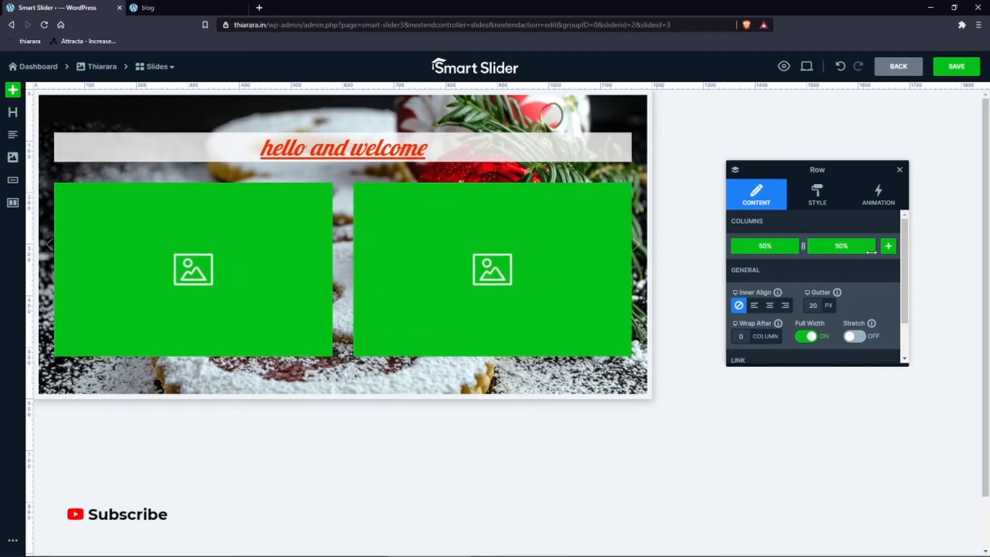
# - Replace the placeholder in the row's first column with the "How to Install WordPress On LocalHost" image, xampp.jpg, from the media library
pyautogui.click(213, 275)
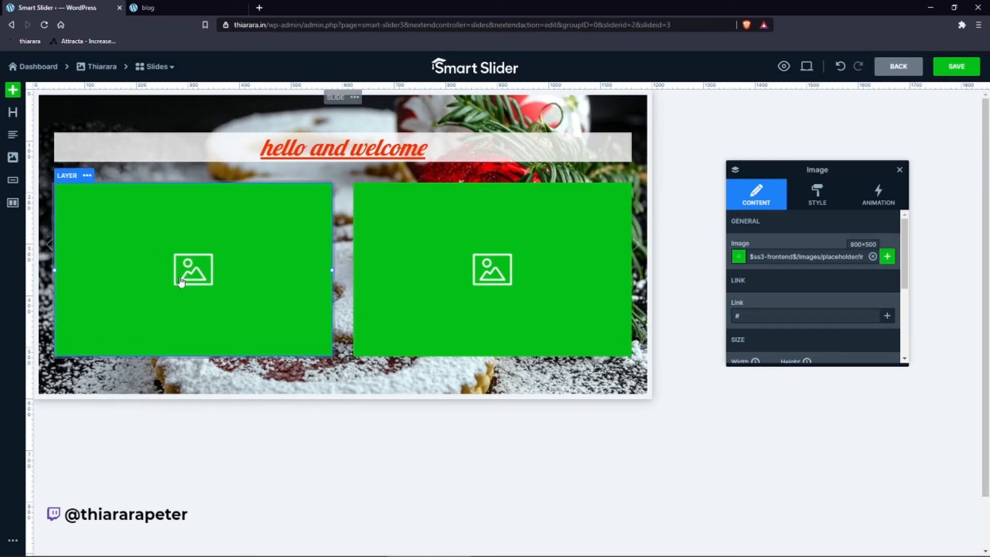
pyautogui.click(887, 256)
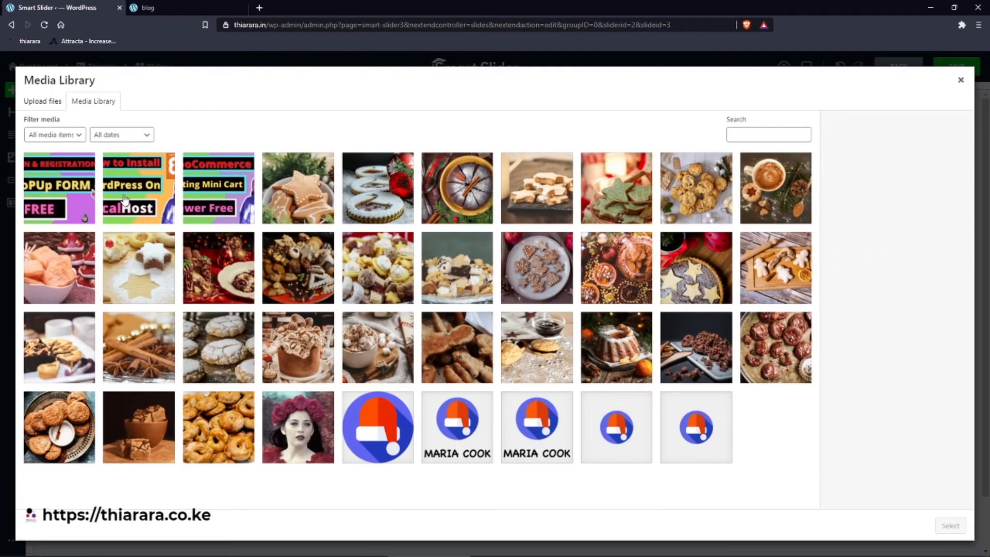
pyautogui.click(139, 187)
pyautogui.click(951, 526)
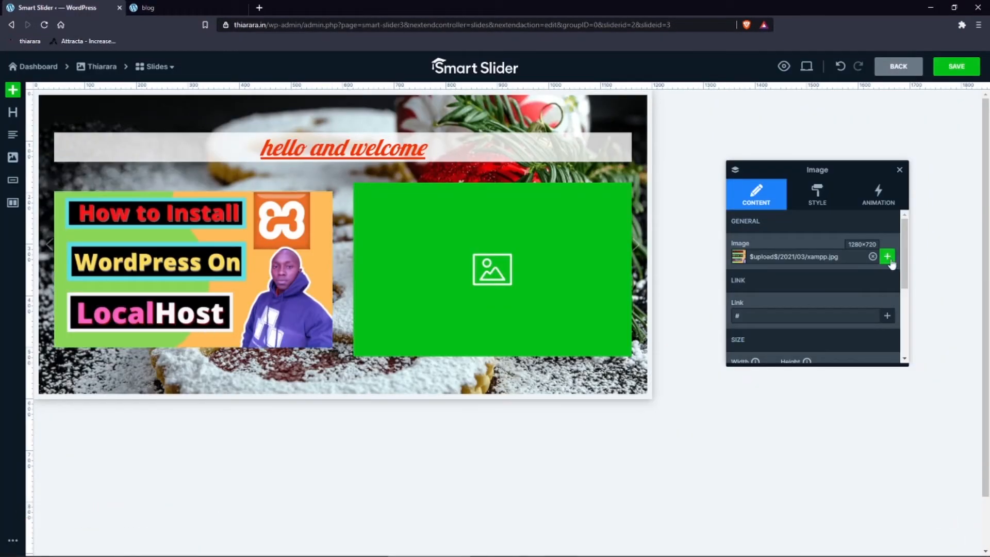
# - Replace the placeholder in the row's second column with the WooCommerce floating mini cart image, drawer.jpg, from the media library
pyautogui.click(494, 278)
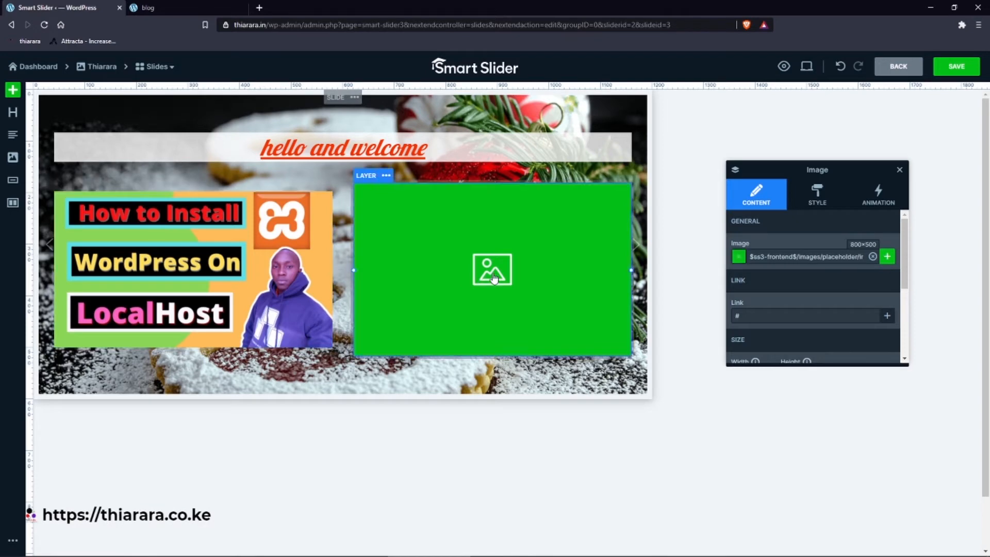
pyautogui.click(887, 257)
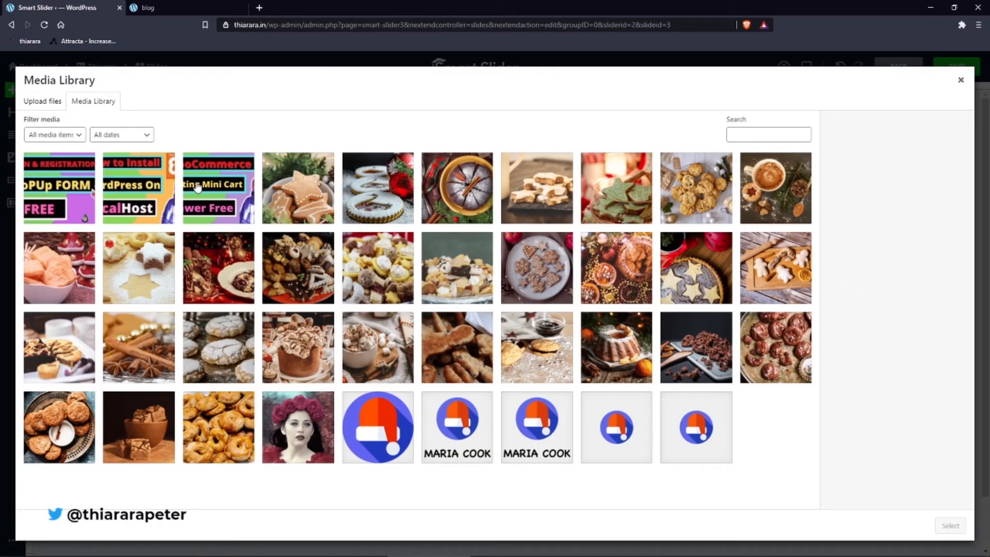
pyautogui.click(210, 192)
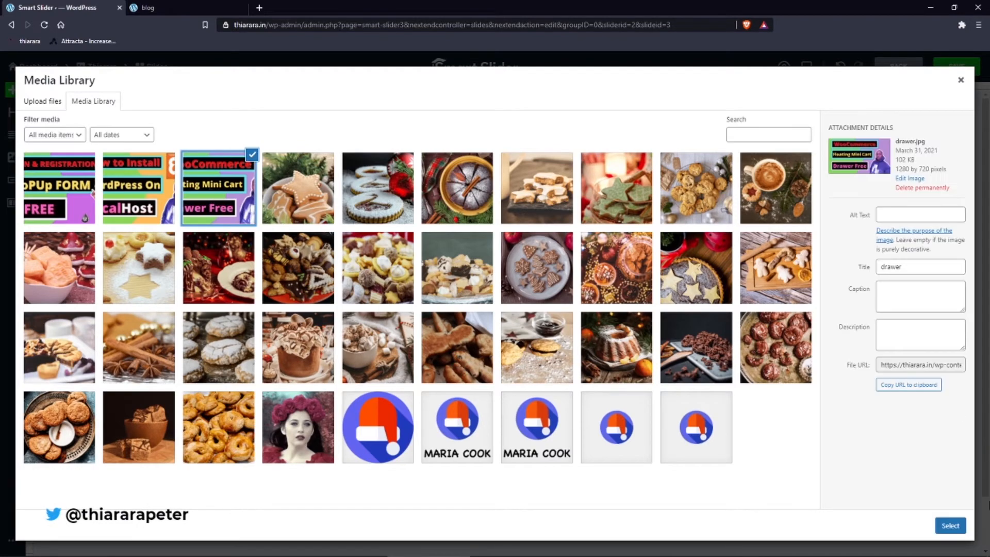
pyautogui.click(949, 525)
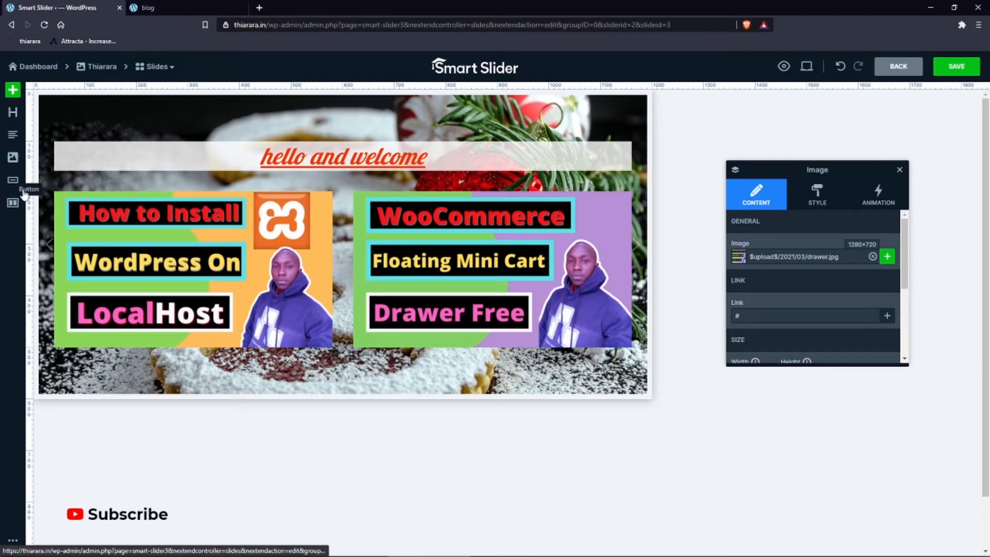
# - Add a button layer below the two-image row and narrow the layer to just around the button
pyautogui.moveTo(24, 193); pyautogui.dragTo(297, 361)
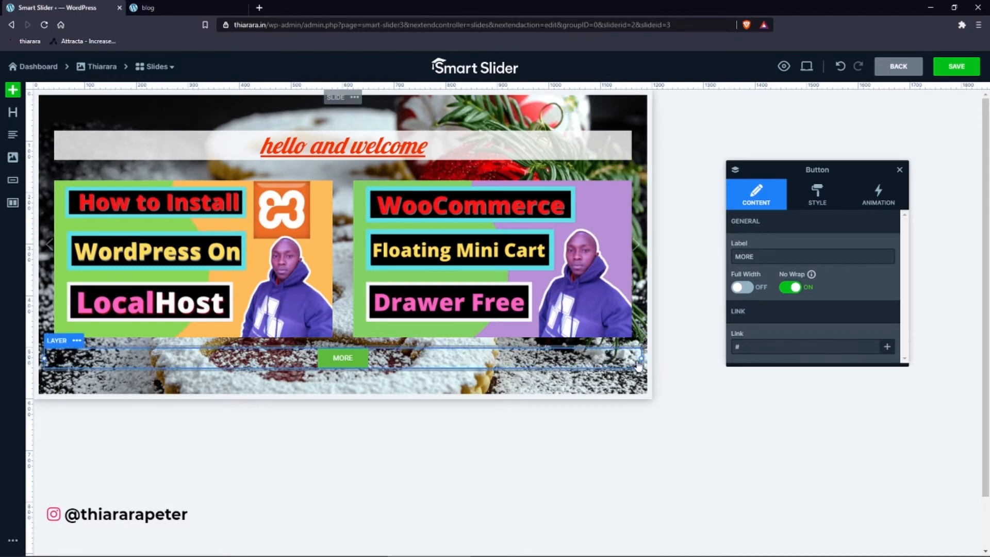
pyautogui.moveTo(638, 357); pyautogui.dragTo(379, 375)
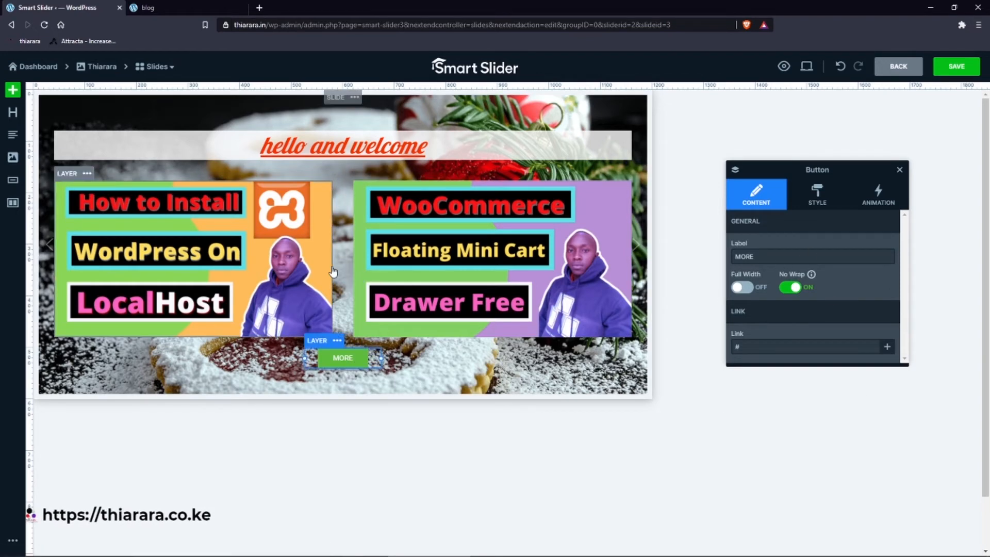
# - Review the size, SEO and CSS class settings of the image in the row's first column
pyautogui.click(256, 271)
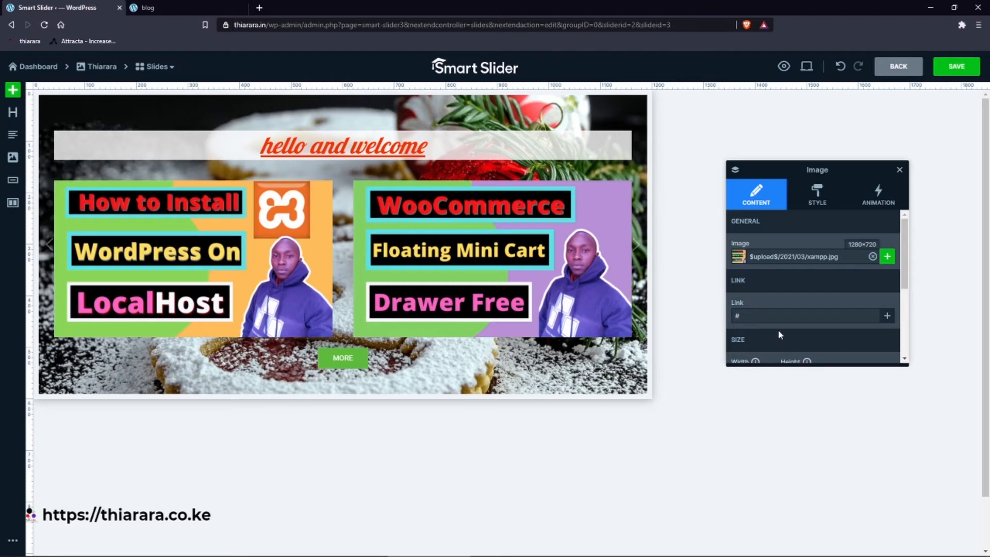
pyautogui.scroll(-3, 757, 275)
pyautogui.scroll(3, 748, 323)
pyautogui.scroll(-3, 748, 322)
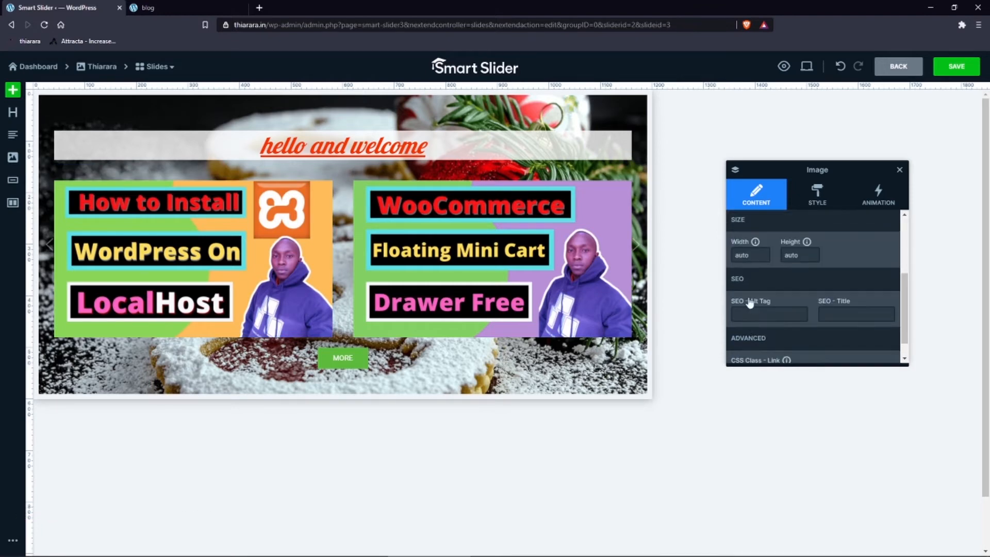
pyautogui.click(759, 259)
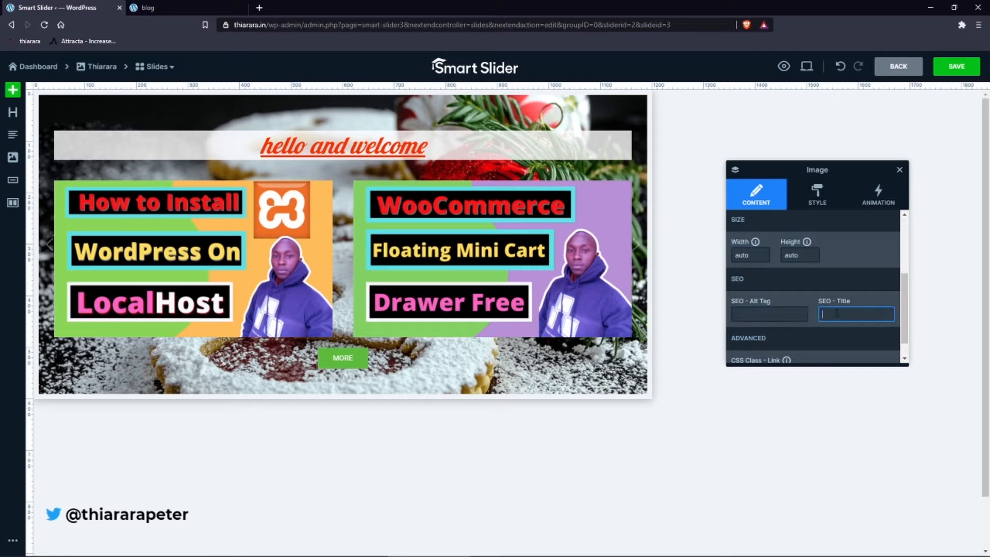
pyautogui.scroll(-1, 781, 313)
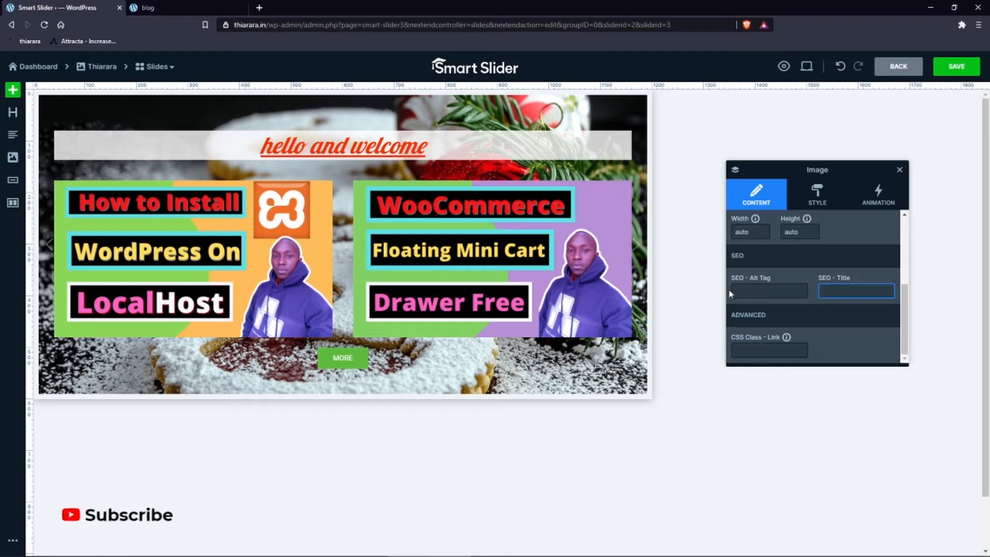
# - Label the button "check out" and clear its placeholder link
pyautogui.click(343, 359)
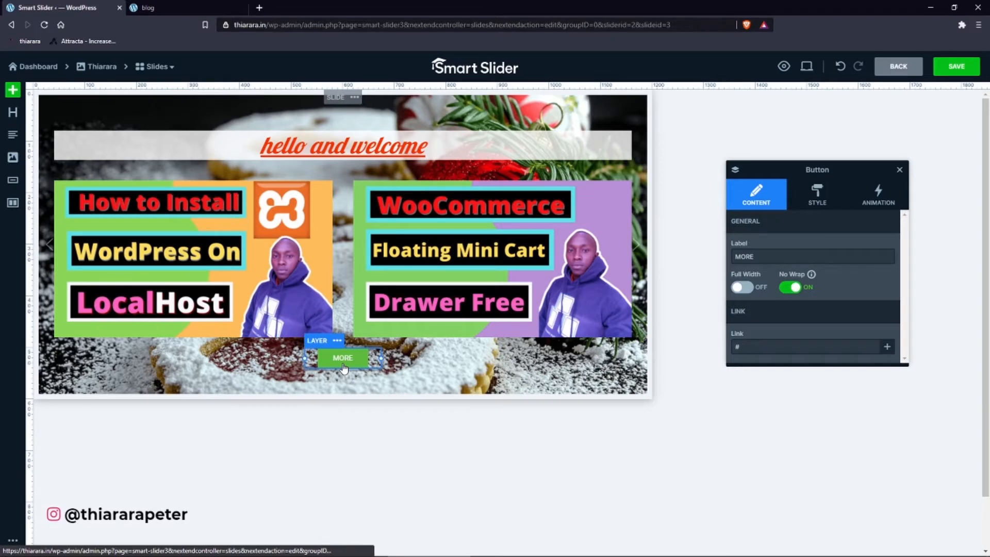
pyautogui.moveTo(764, 254); pyautogui.dragTo(685, 265)
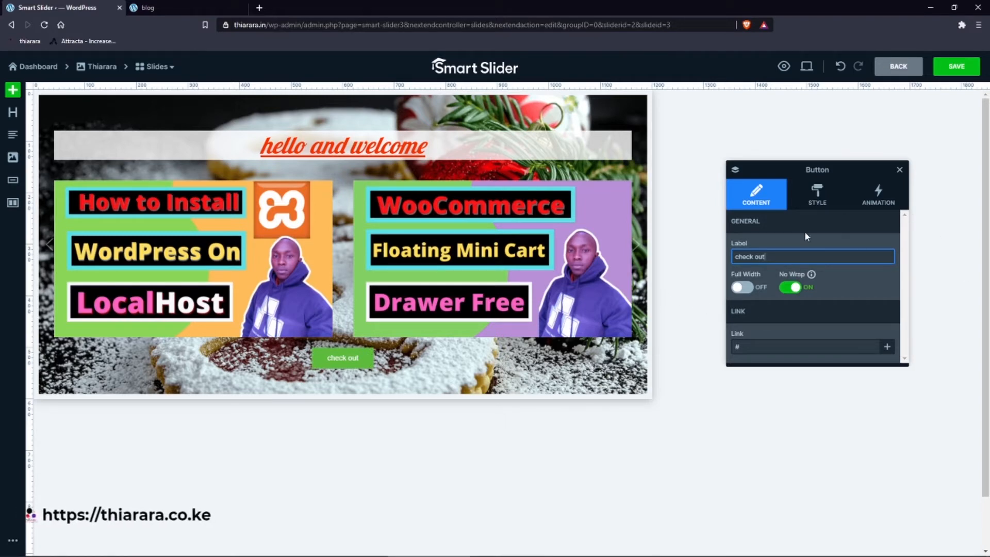
pyautogui.click(741, 351)
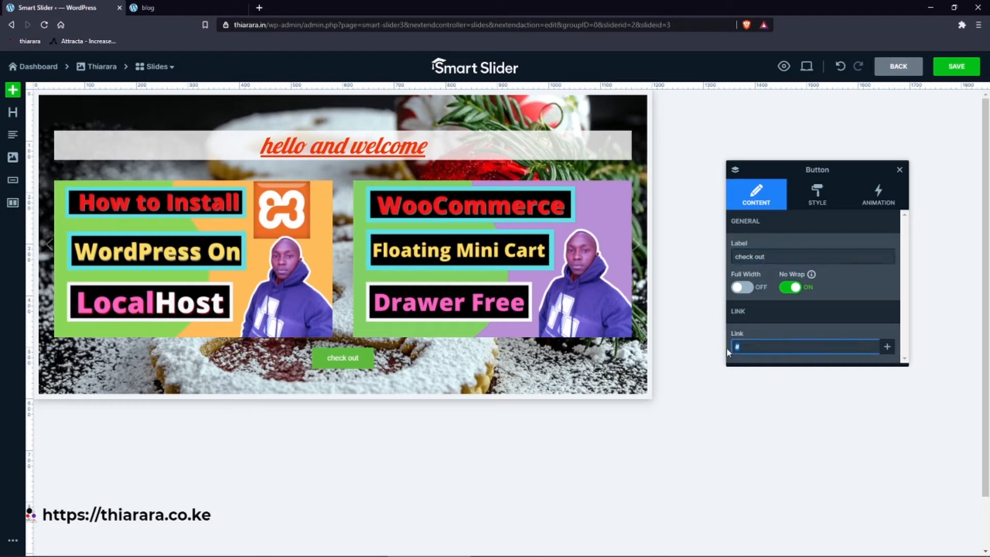
pyautogui.press('BackSpace')
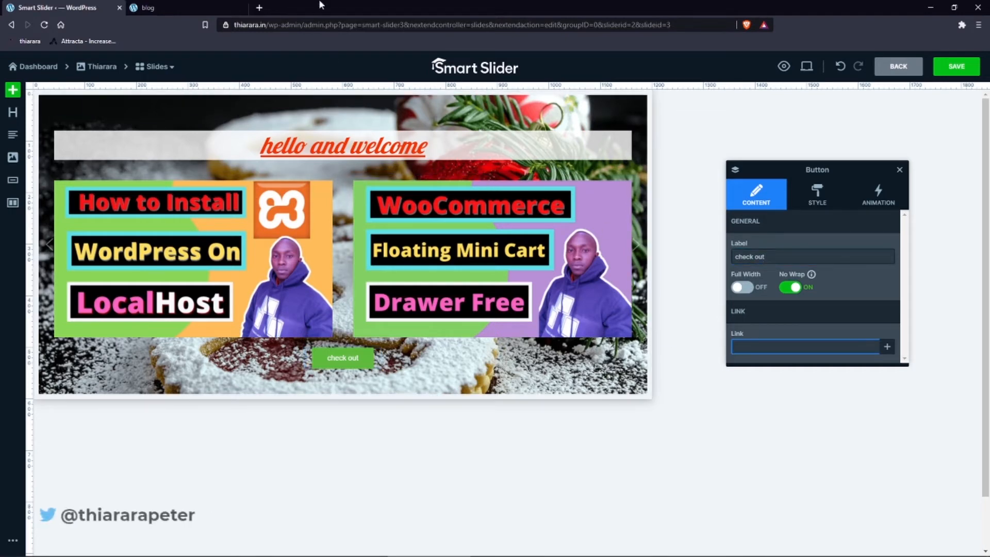
# - Copy the URL of the "How to Create Pop up login logout Registration form menu in WordPress" post and set it as the button's link
pyautogui.click(228, 6)
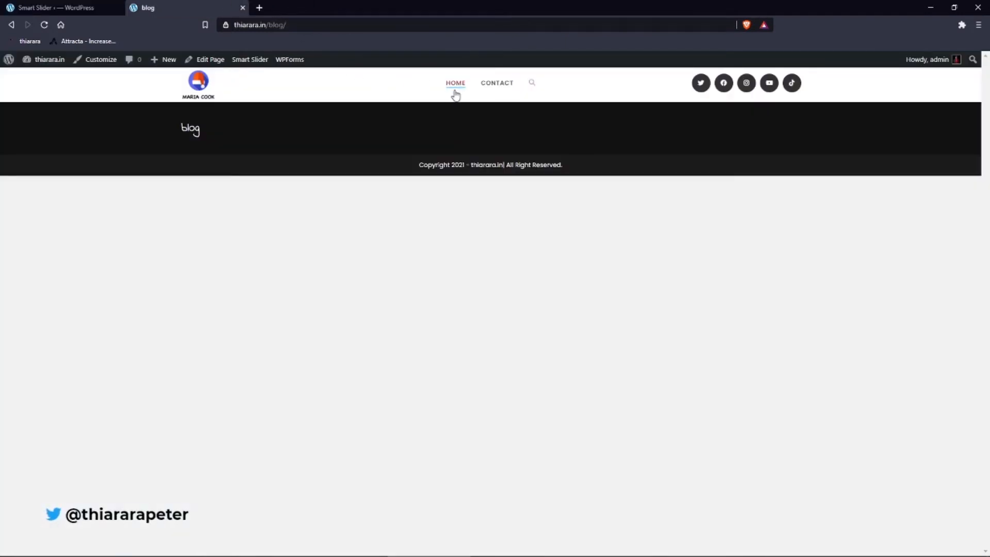
pyautogui.click(454, 85)
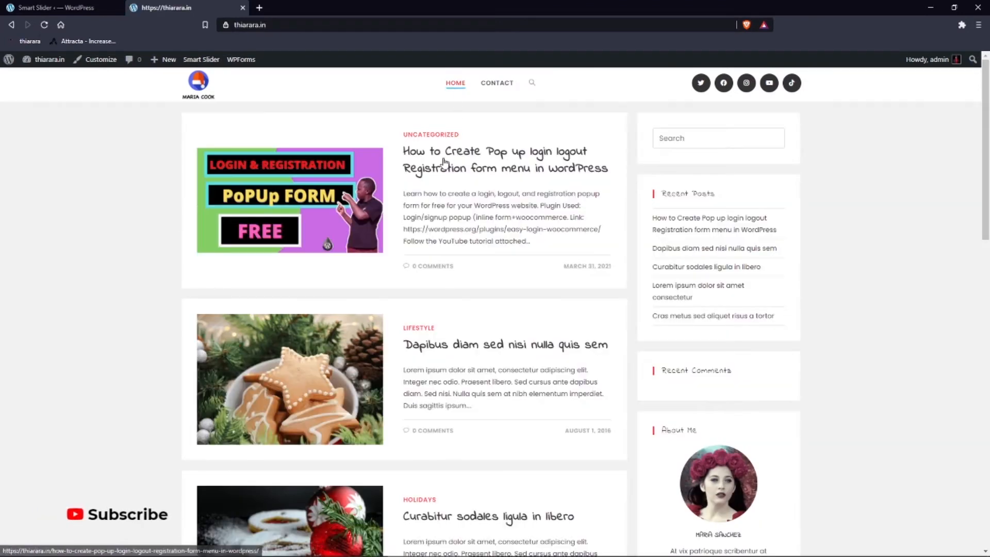
pyautogui.click(464, 170)
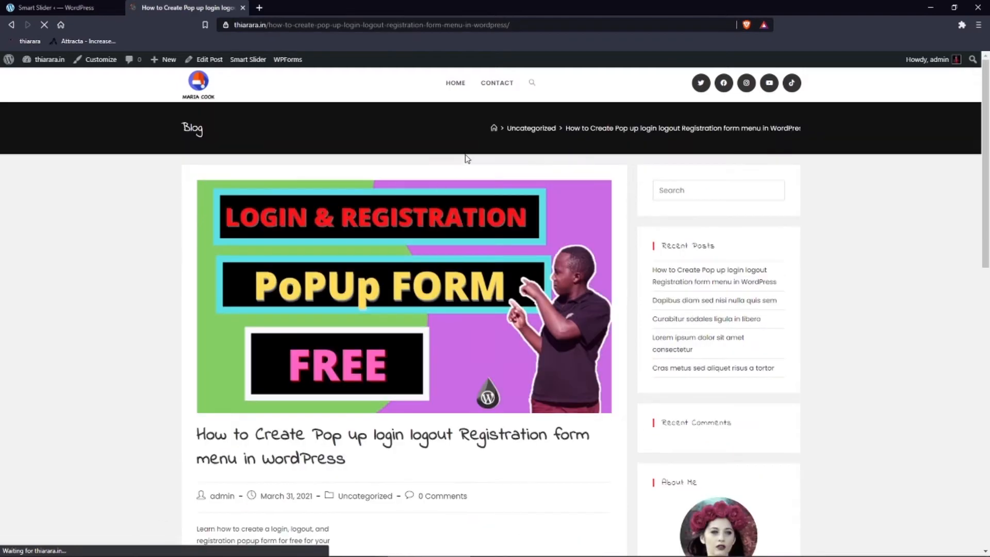
pyautogui.rightClick(318, 25)
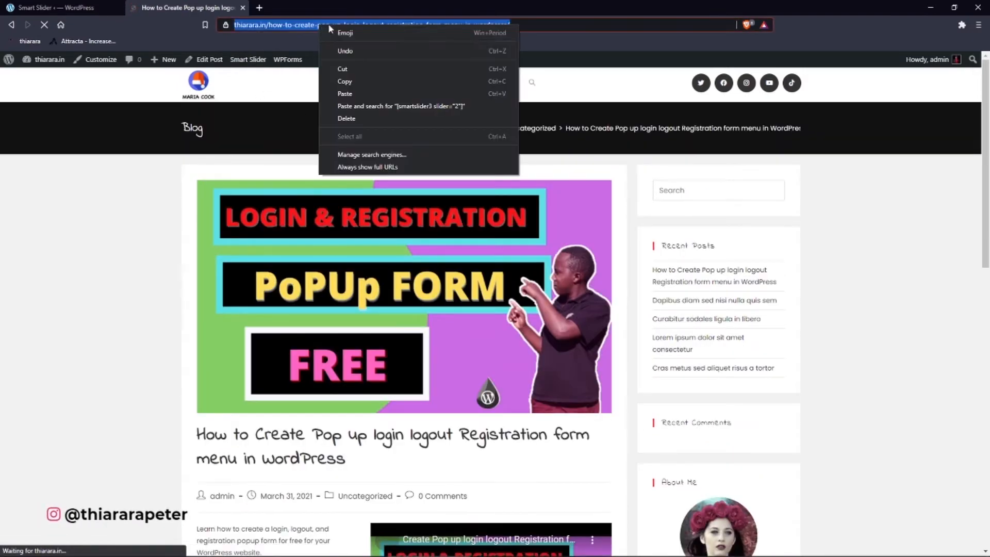
pyautogui.click(347, 82)
pyautogui.click(104, 18)
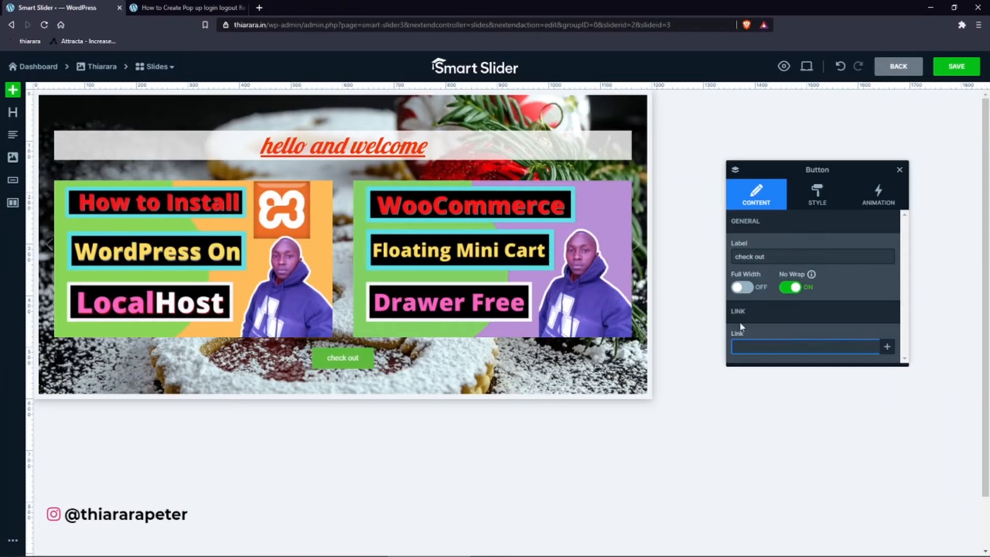
pyautogui.rightClick(738, 343)
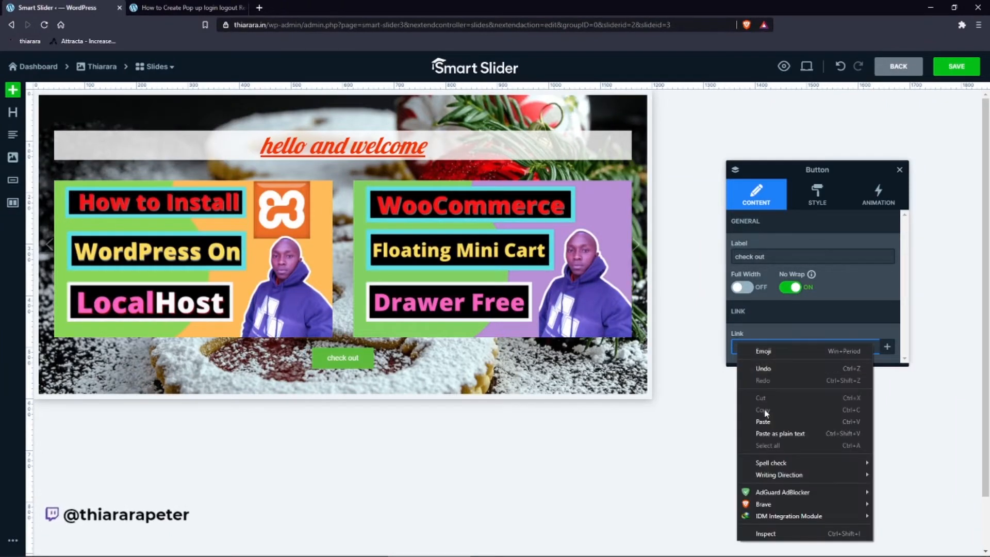
pyautogui.click(755, 419)
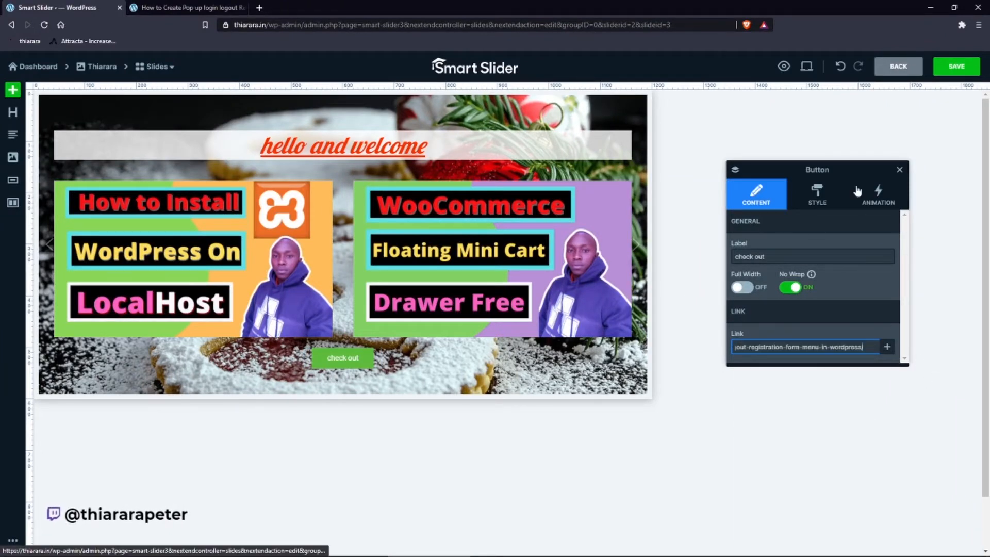
# - Browse and preview the style presets available for the "check out" button without applying one
pyautogui.click(818, 195)
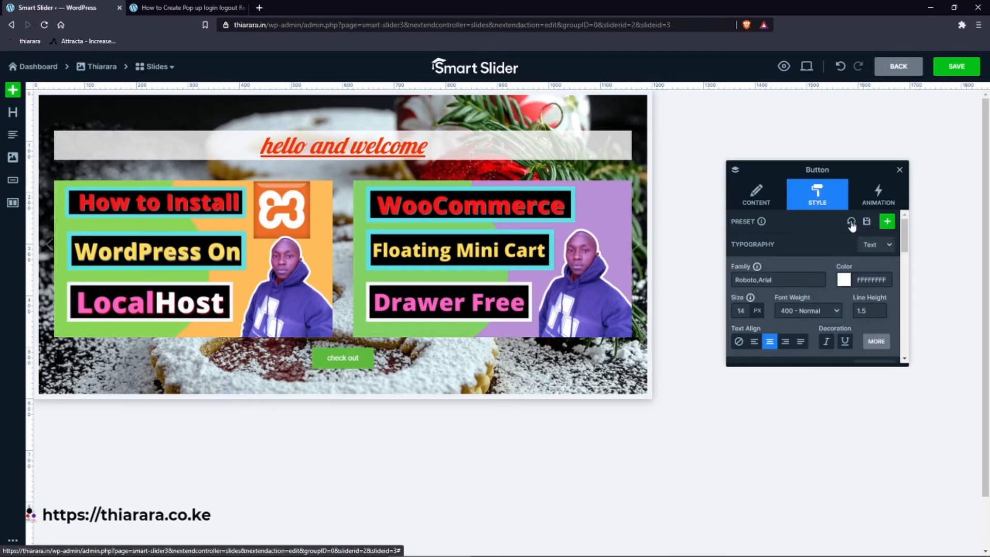
pyautogui.click(888, 223)
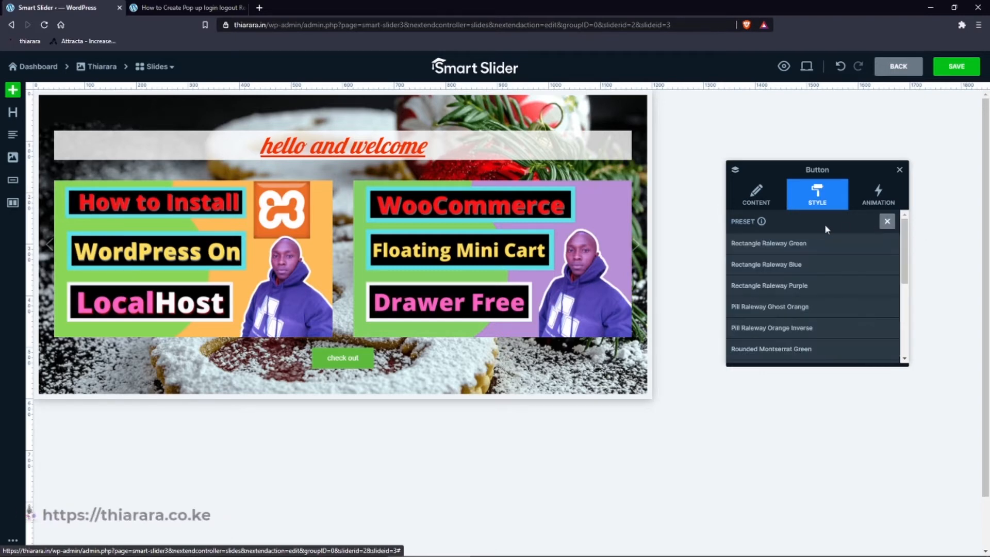
pyautogui.moveTo(907, 272); pyautogui.dragTo(923, 237)
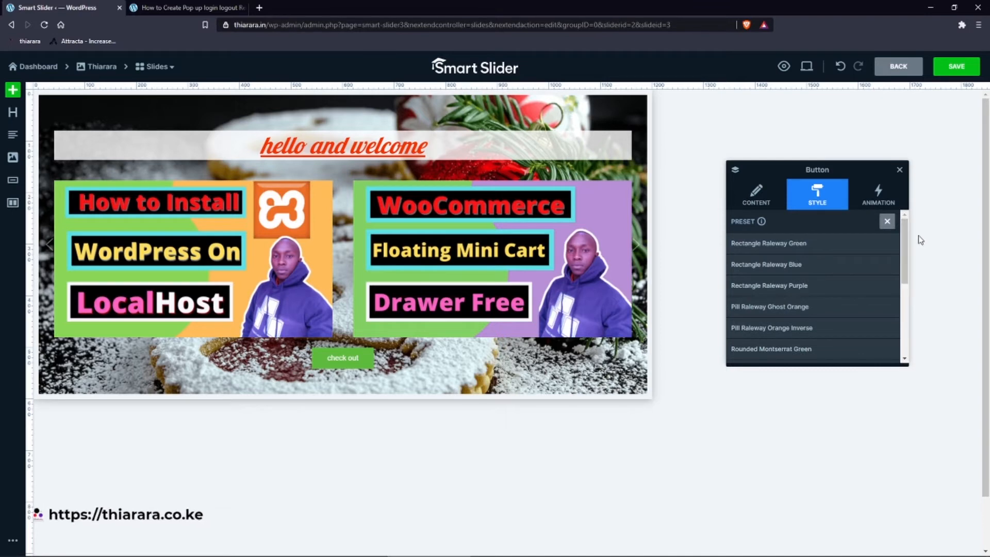
pyautogui.scroll(-5, 780, 269)
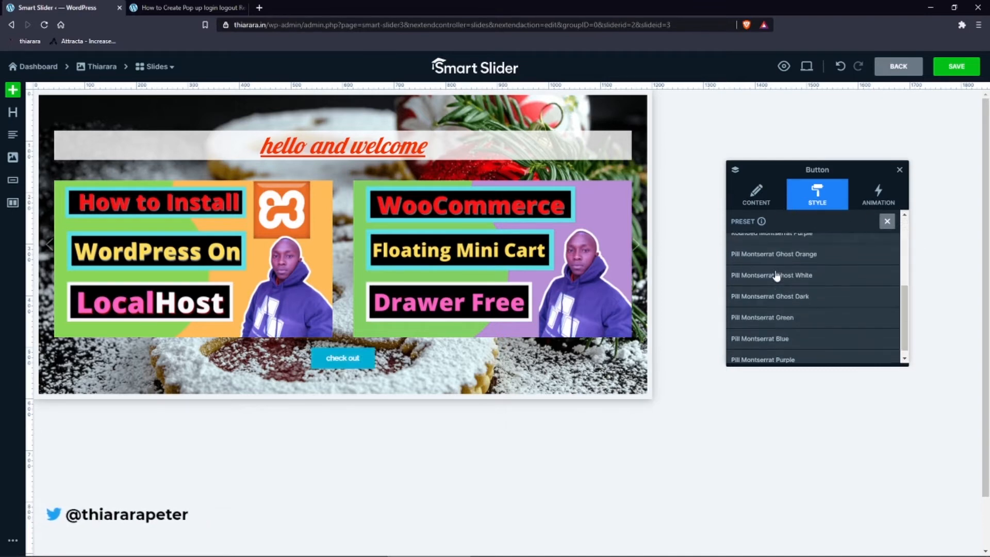
pyautogui.scroll(5, 787, 325)
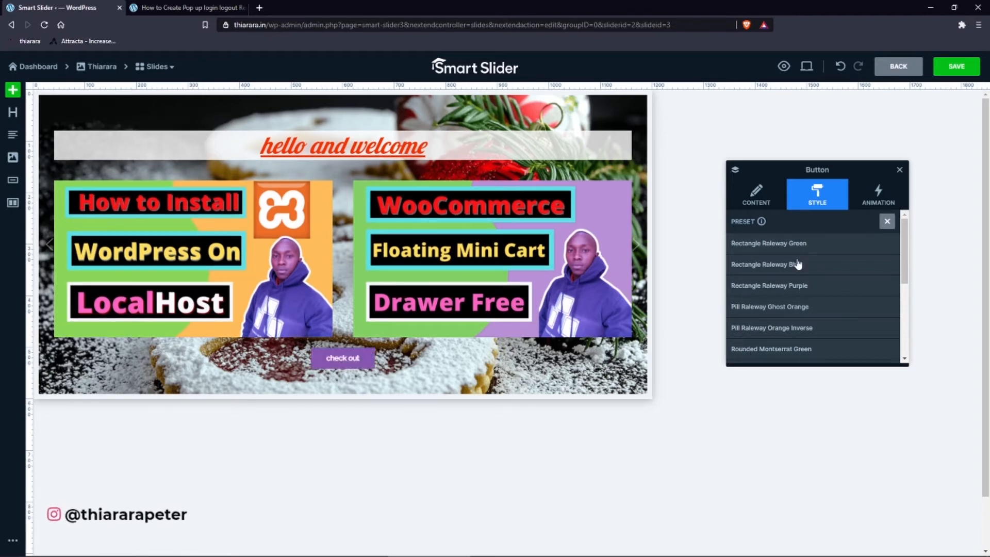
pyautogui.click(887, 221)
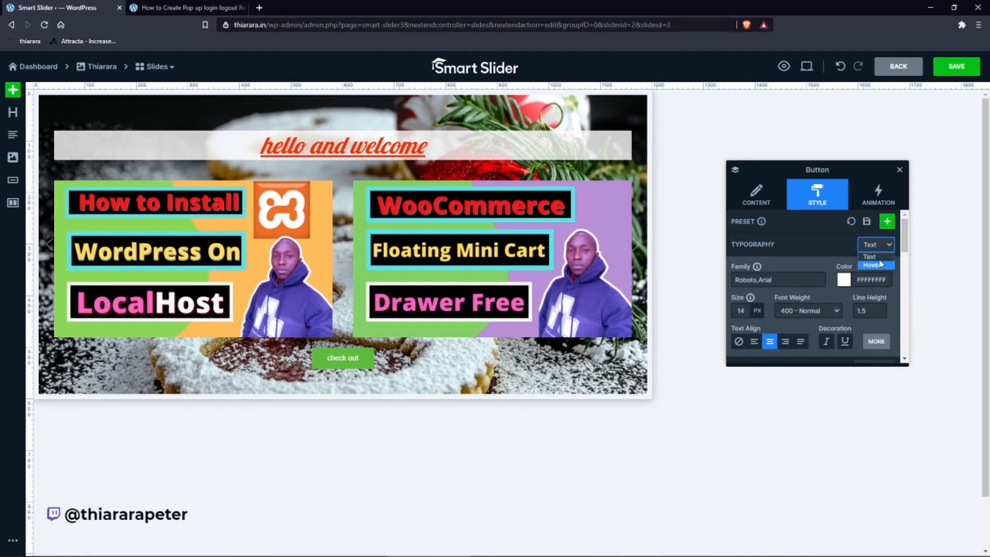
# - Round the "check out" button's corners with a border radius of 50 px
pyautogui.scroll(-3, 851, 304)
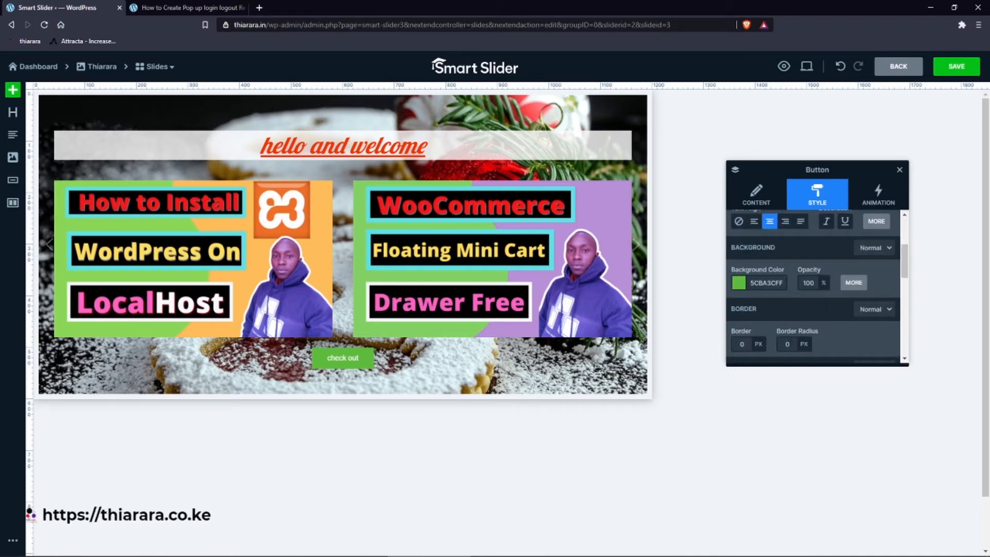
pyautogui.click(787, 344)
pyautogui.write('5')
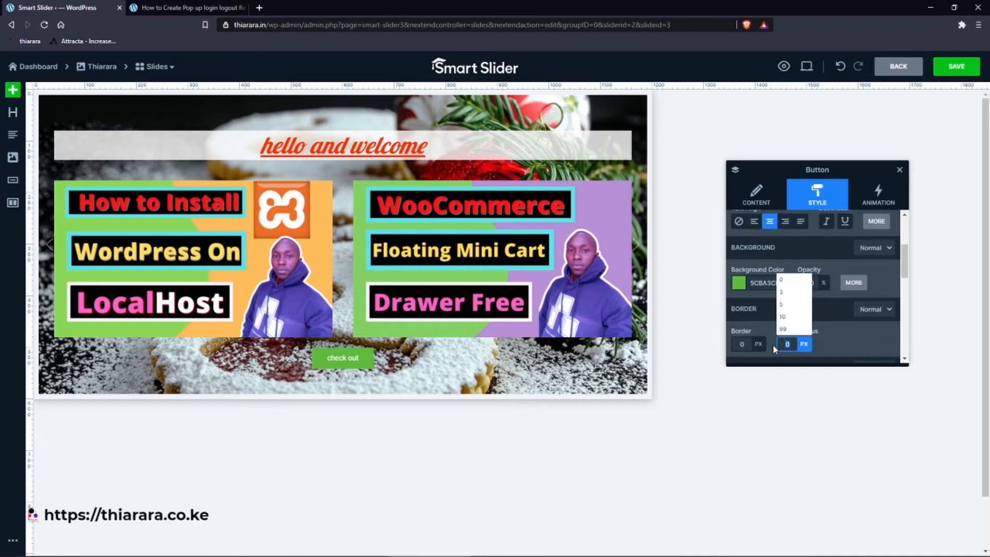
pyautogui.write('00')
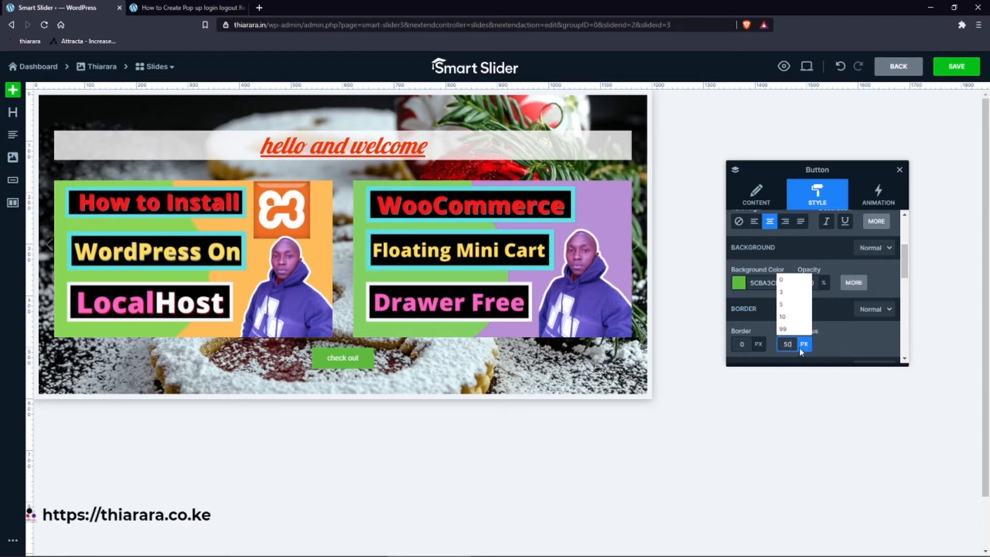
pyautogui.click(840, 340)
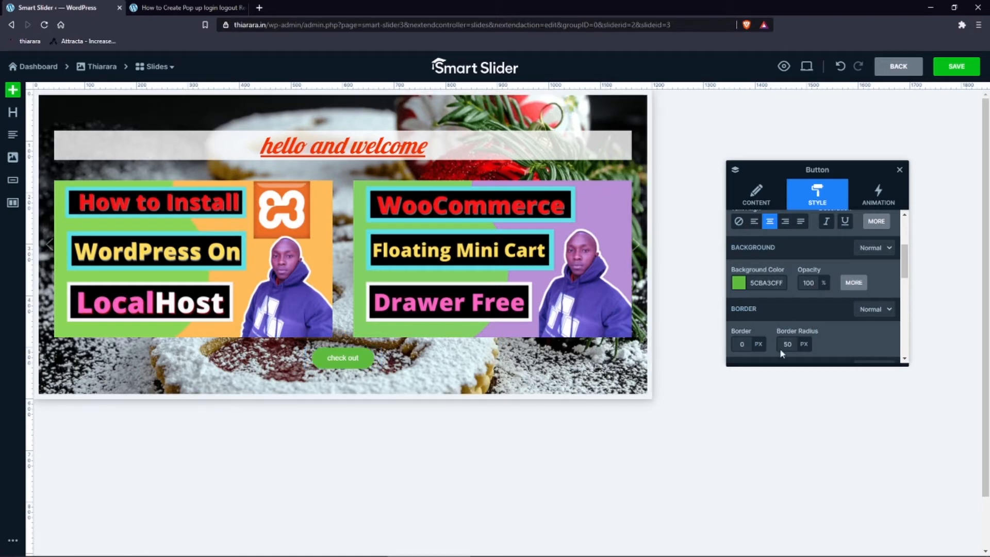
# - Set the "check out" button's background color to black (000000FF) and its text color to white (FFFFFFFF), and close the layer settings
pyautogui.click(739, 284)
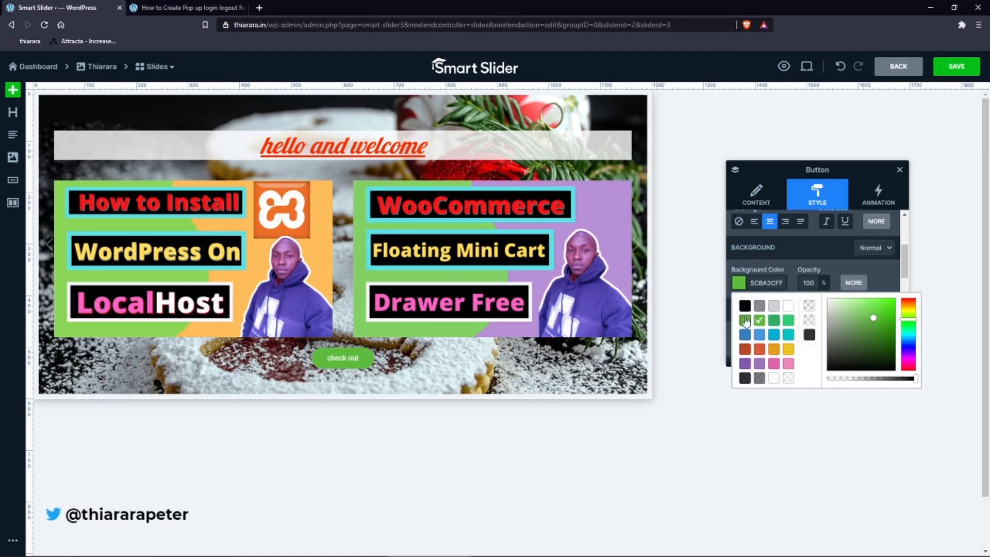
pyautogui.click(746, 307)
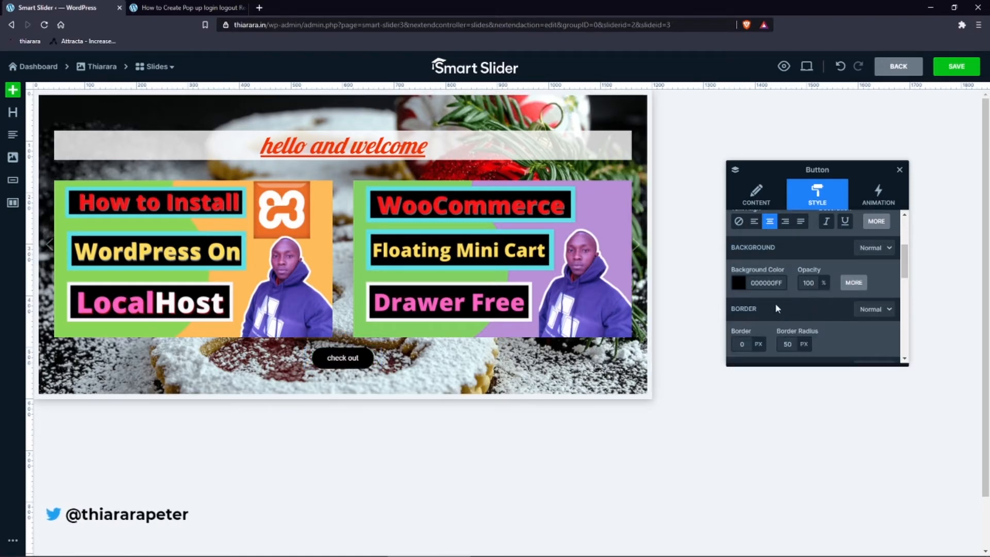
pyautogui.scroll(3, 835, 287)
pyautogui.click(845, 280)
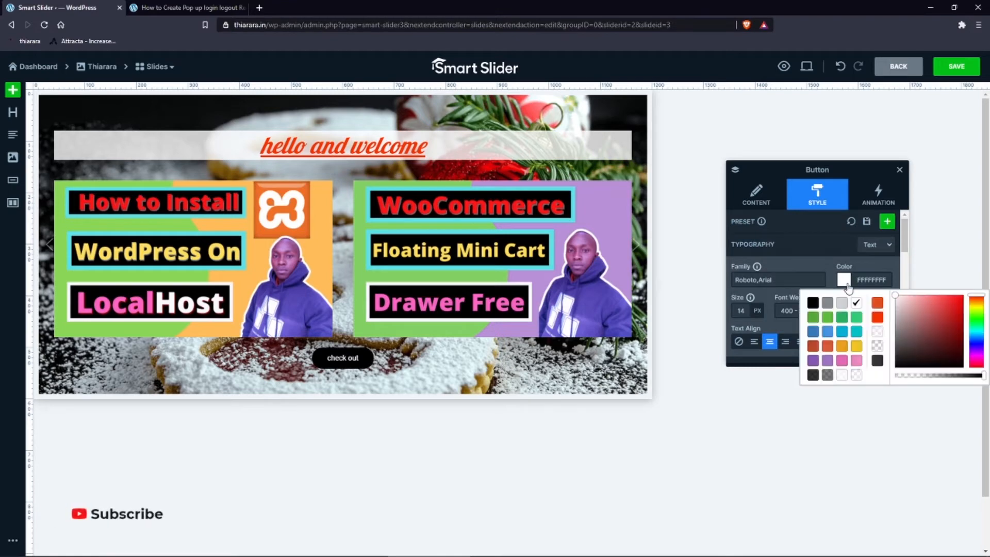
pyautogui.click(856, 306)
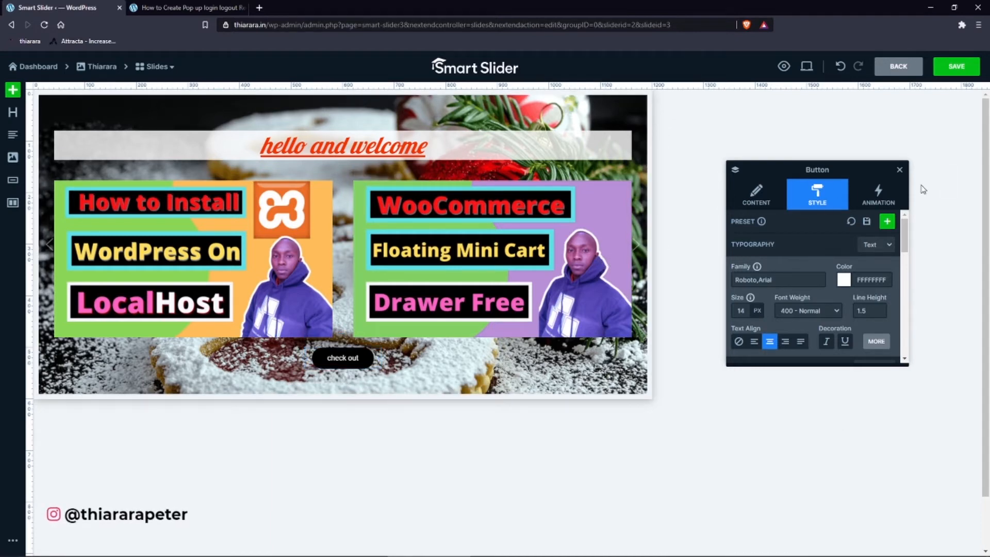
pyautogui.click(900, 170)
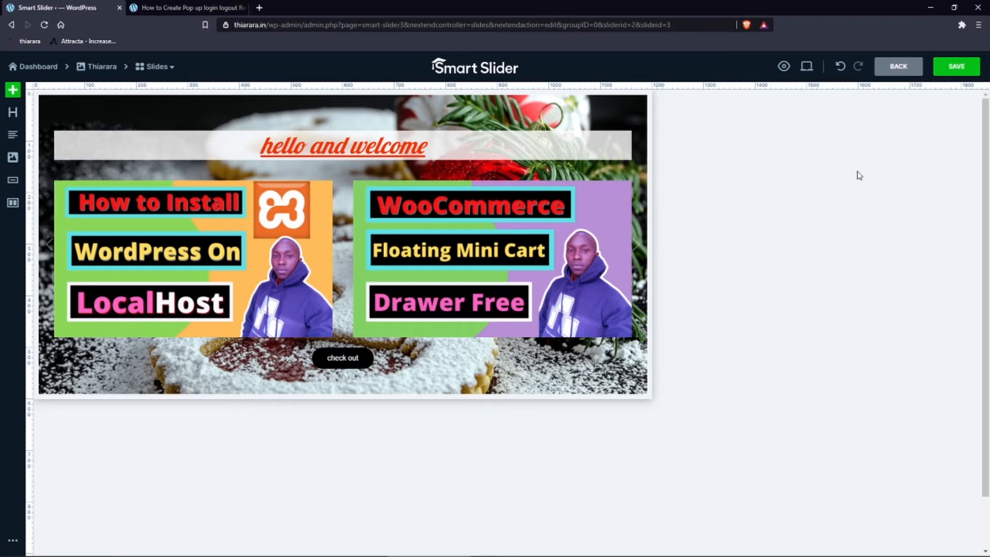
# - Save the current slide and open the slide named "blog" for editing
pyautogui.click(957, 67)
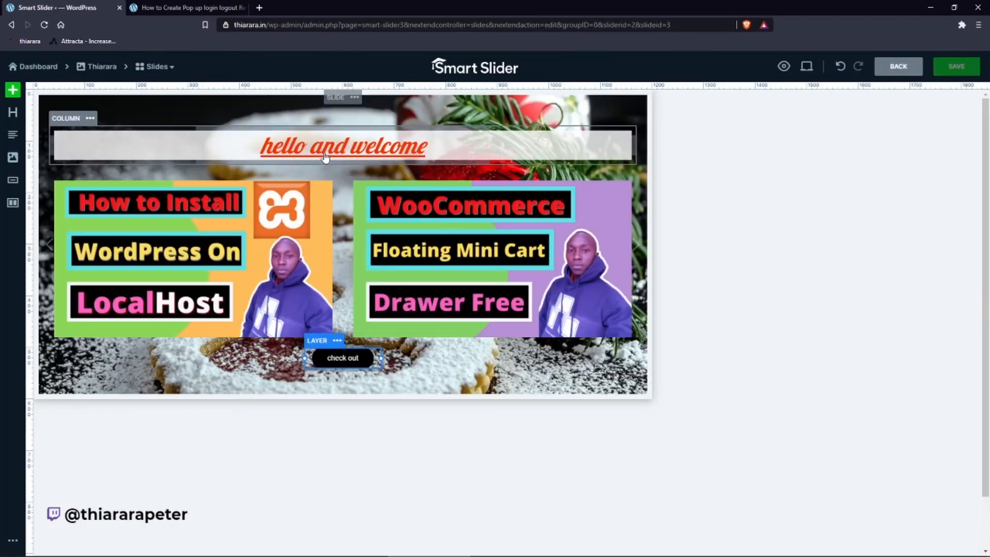
pyautogui.click(153, 67)
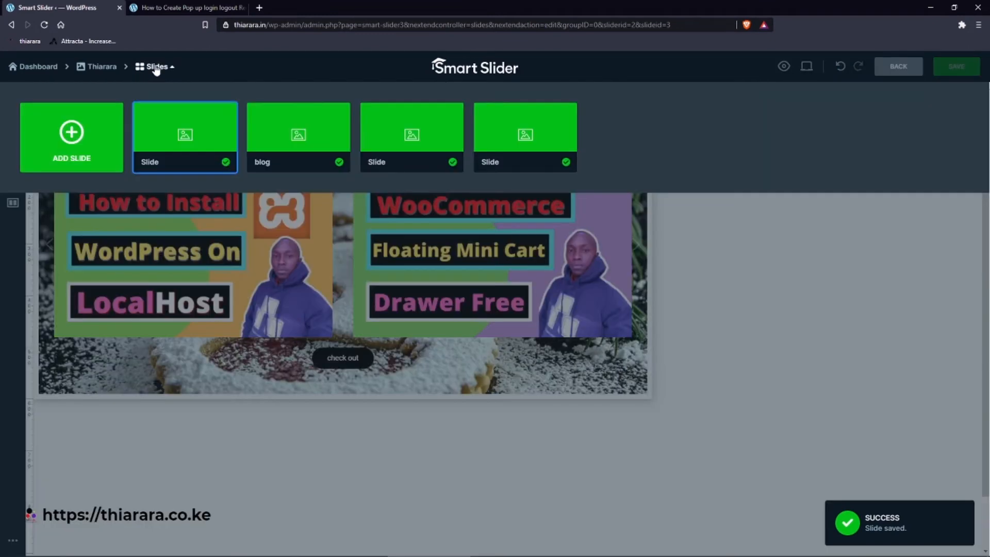
pyautogui.click(305, 146)
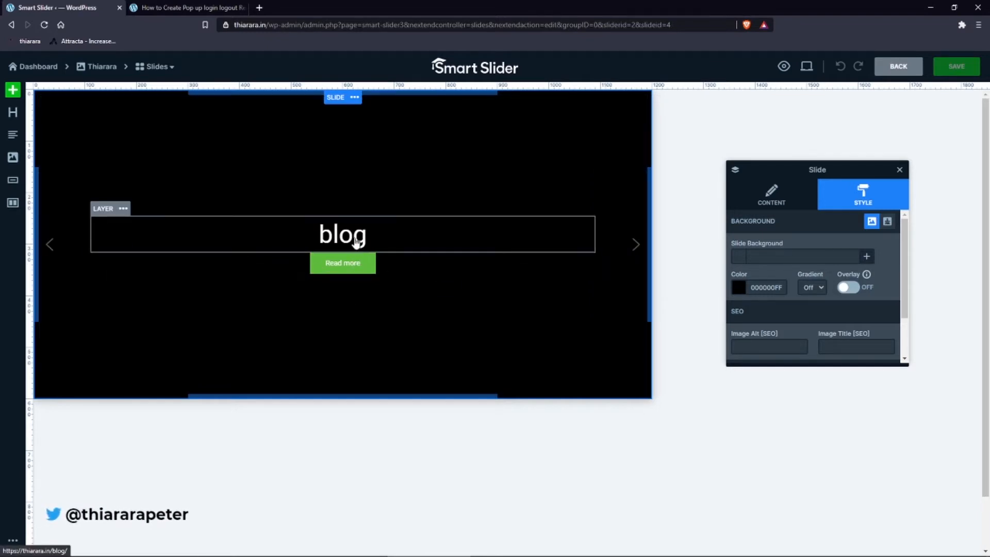
# - Delete the slide named "blog" from the slider and leave its editor without saving changes
pyautogui.click(155, 66)
pyautogui.click(338, 111)
pyautogui.click(313, 227)
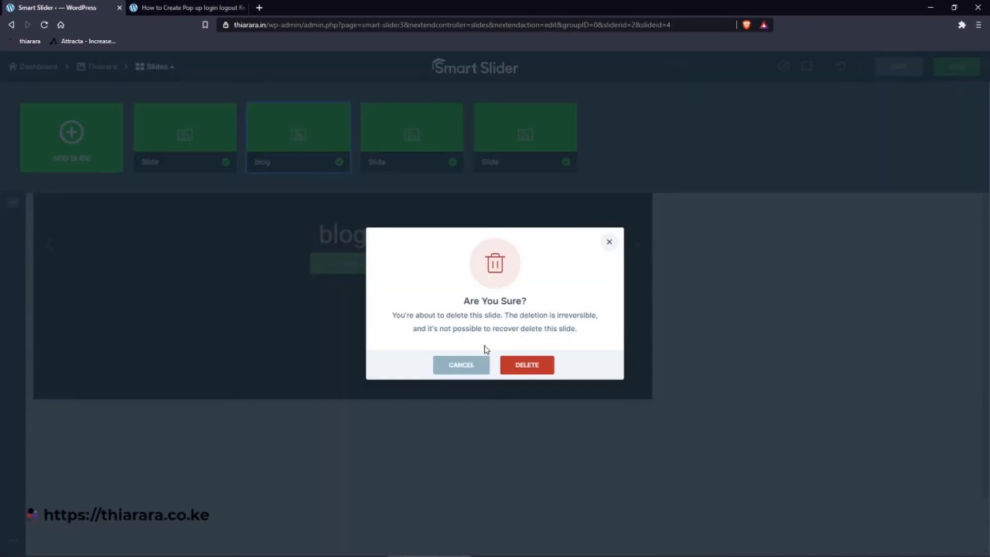
pyautogui.click(537, 368)
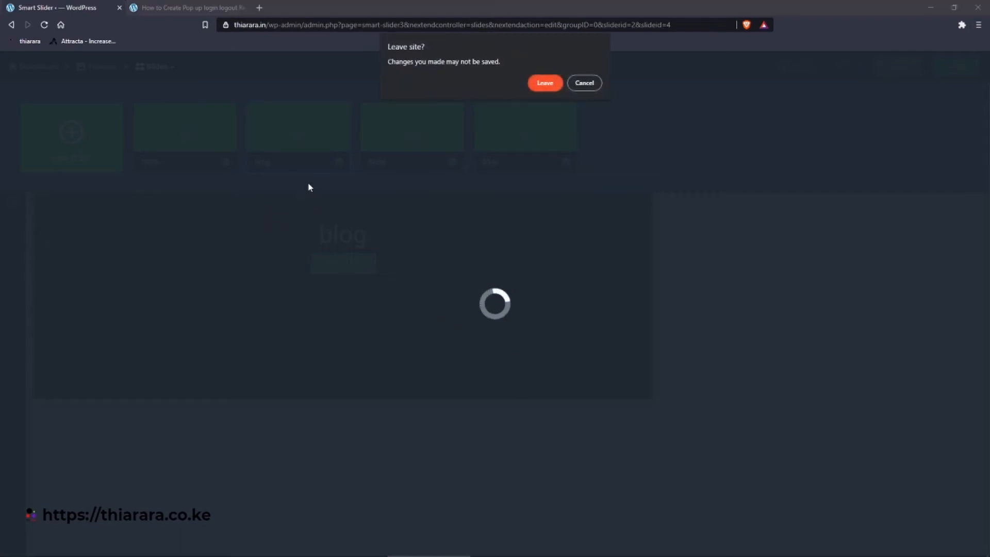
pyautogui.click(553, 88)
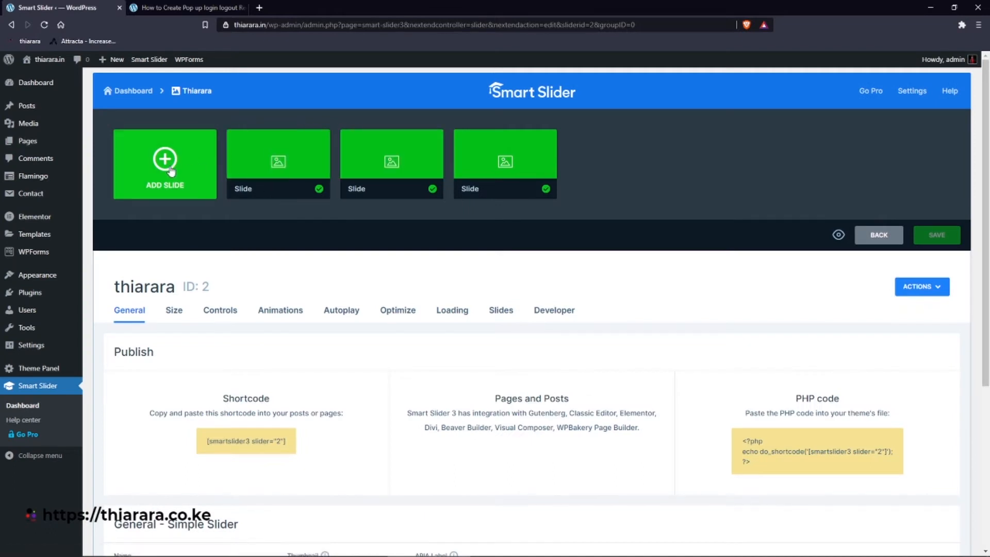
# - Add a post slide from "How to Create Pop up login logout Registration form menu in WordPress" and move it to second place in the slider
pyautogui.click(195, 171)
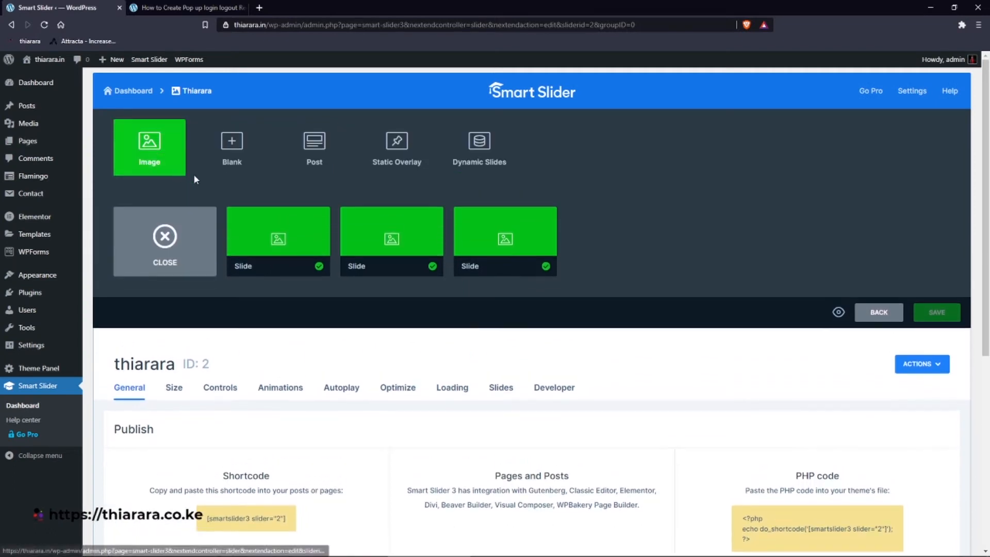
pyautogui.click(326, 152)
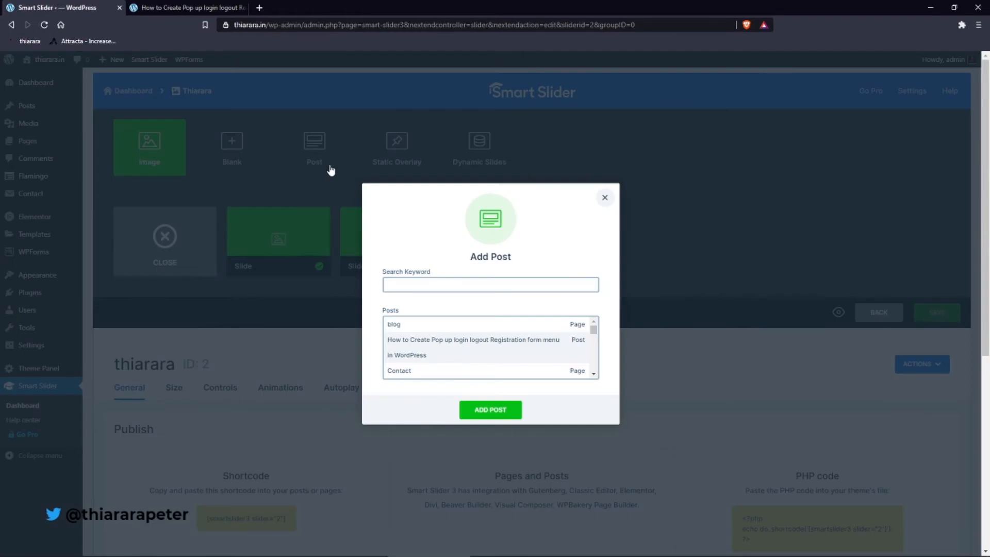
pyautogui.click(418, 341)
pyautogui.click(493, 410)
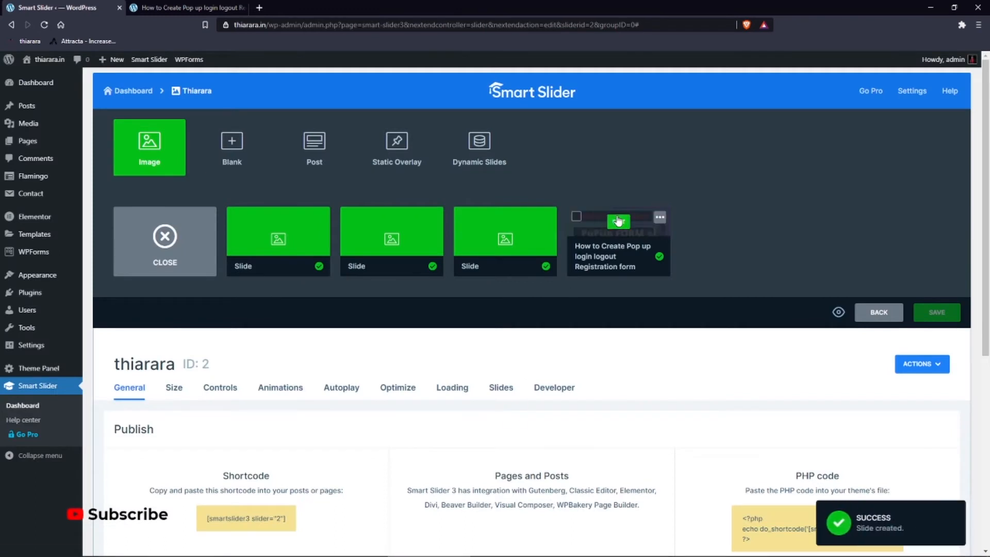
pyautogui.moveTo(621, 215)
pyautogui.mouseDown()
pyautogui.moveTo(356, 216)
pyautogui.moveTo(389, 218)
pyautogui.mouseUp()
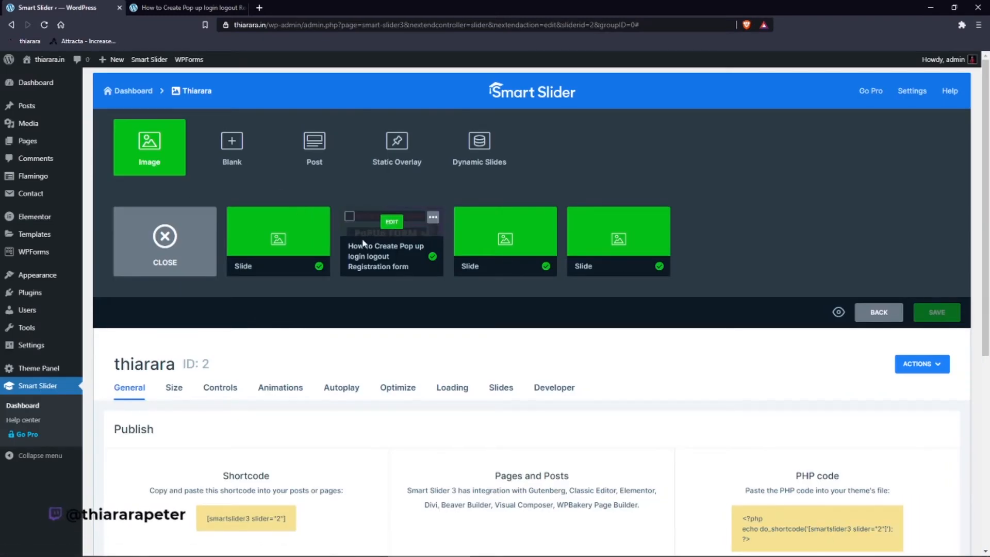
# - Dismiss the selection of another post and open the new post slide for editing
pyautogui.click(314, 158)
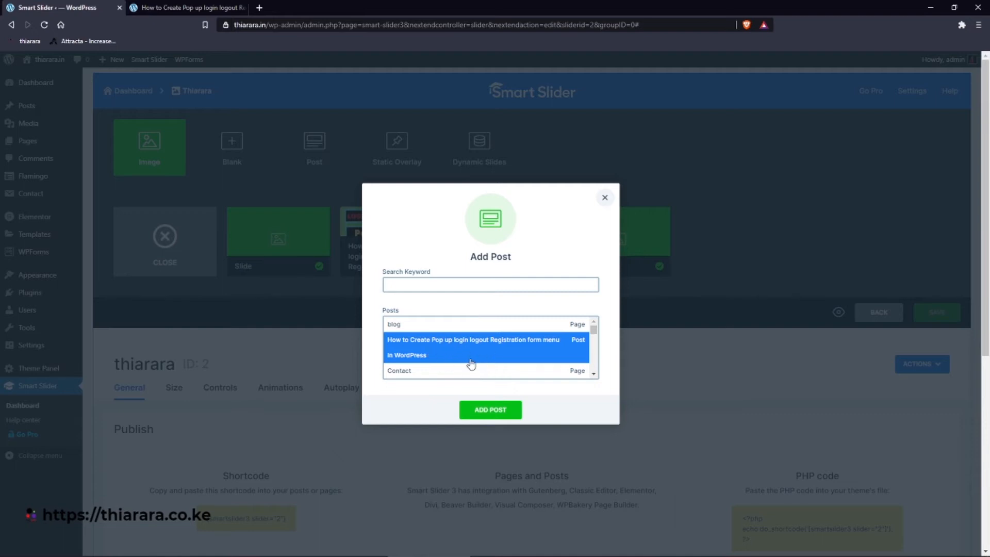
pyautogui.click(605, 199)
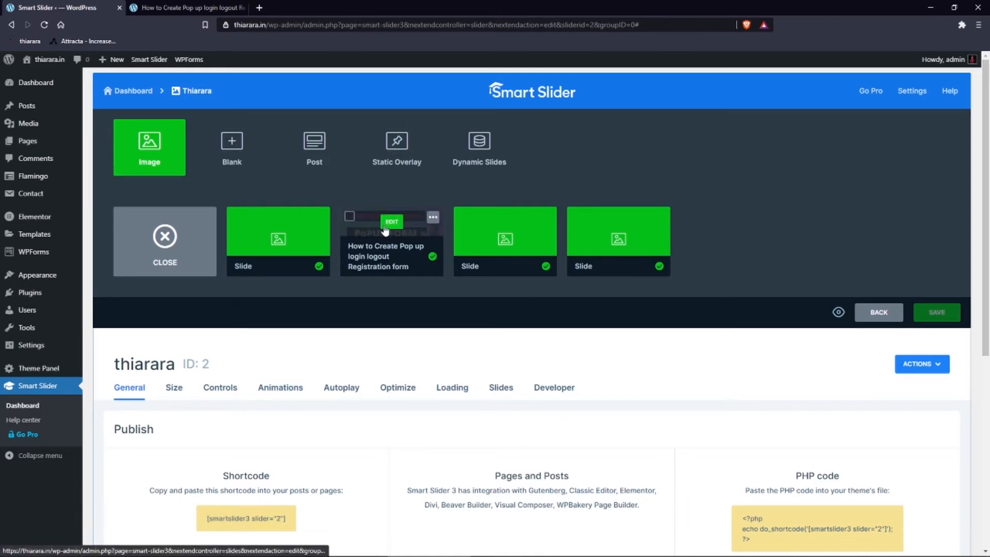
pyautogui.click(391, 223)
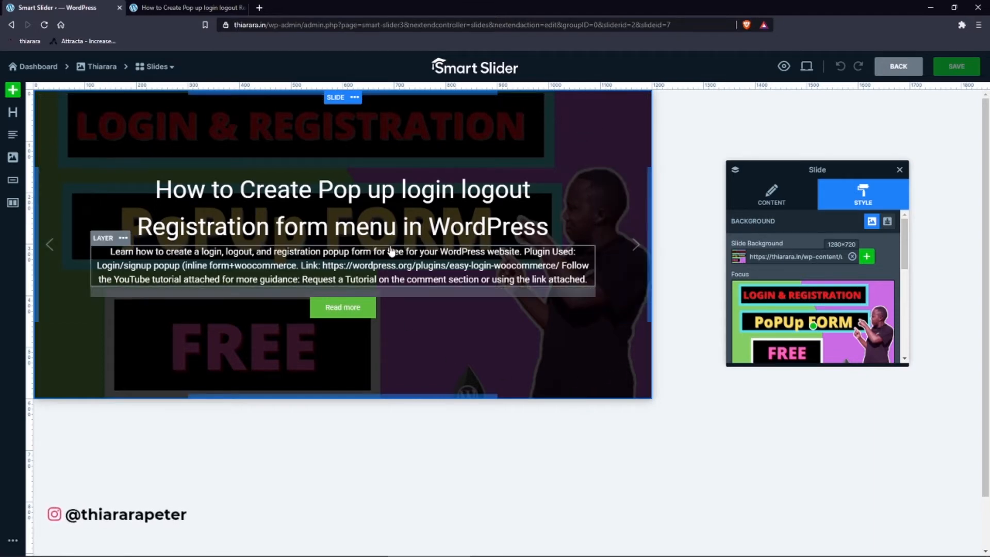
pyautogui.scroll(-1, 319, 282)
pyautogui.scroll(1, 206, 237)
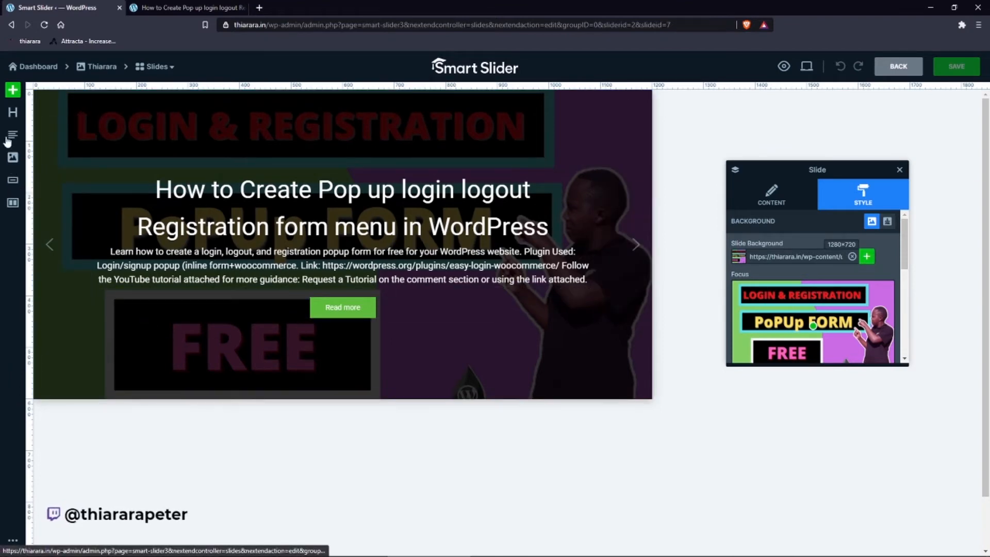
pyautogui.moveTo(14, 115); pyautogui.dragTo(209, 138)
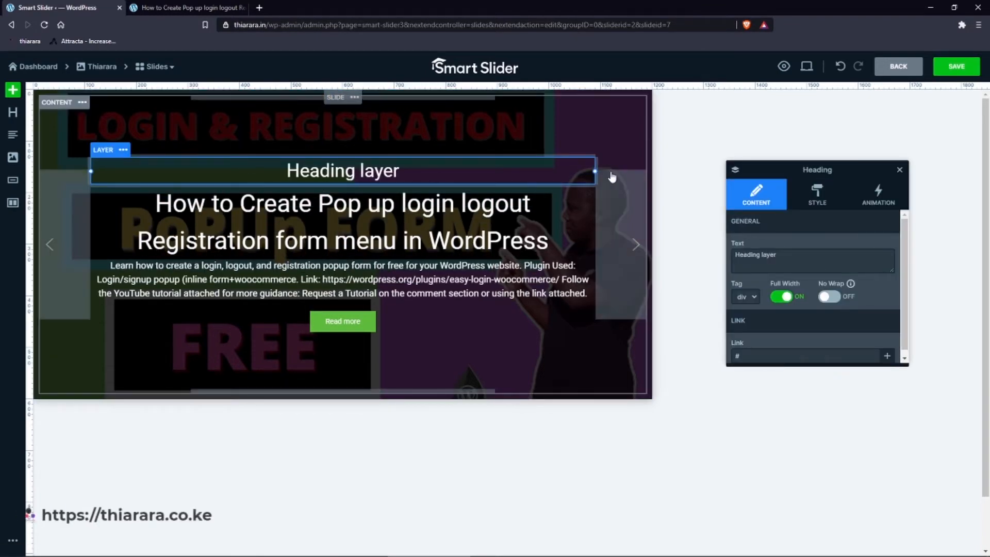
pyautogui.rightClick(512, 175)
pyautogui.click(539, 256)
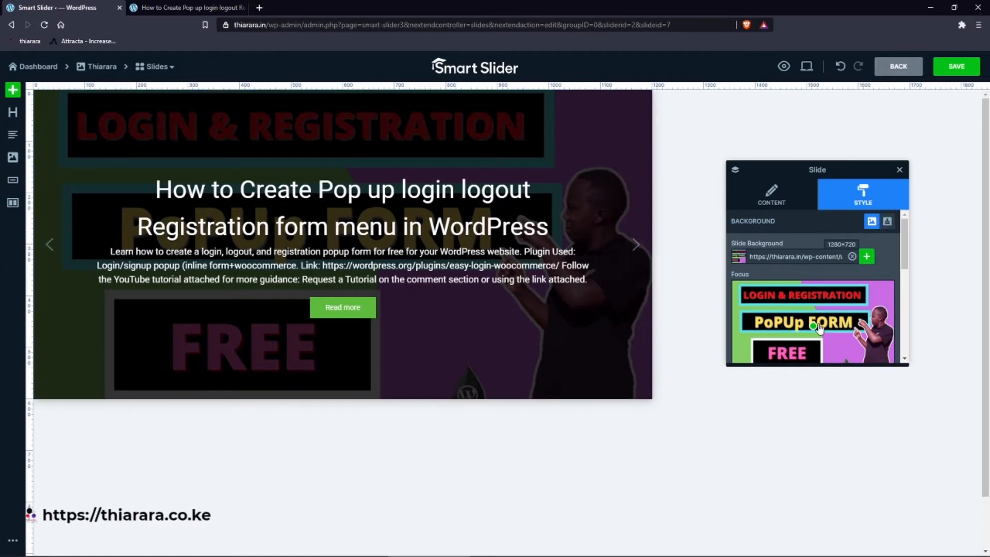
pyautogui.click(888, 222)
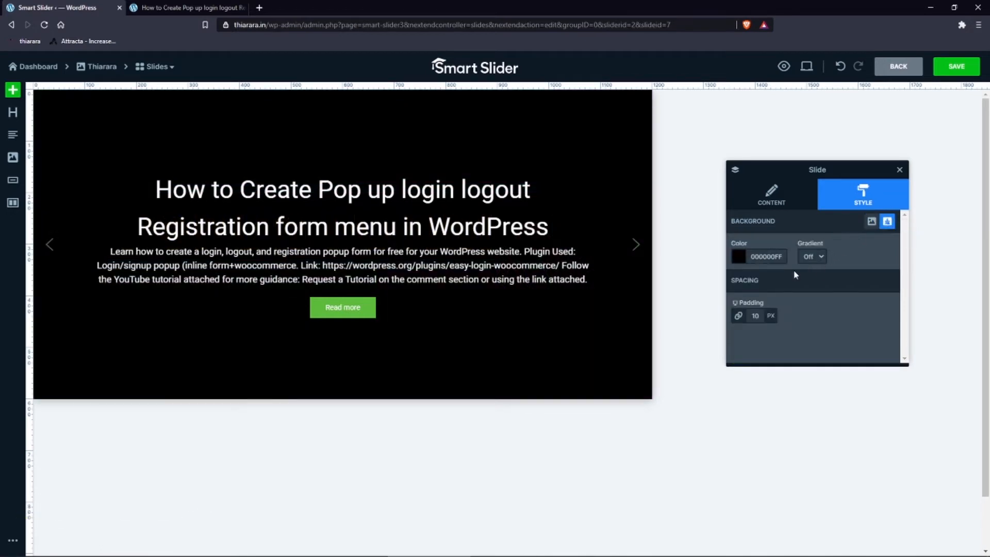
pyautogui.click(872, 222)
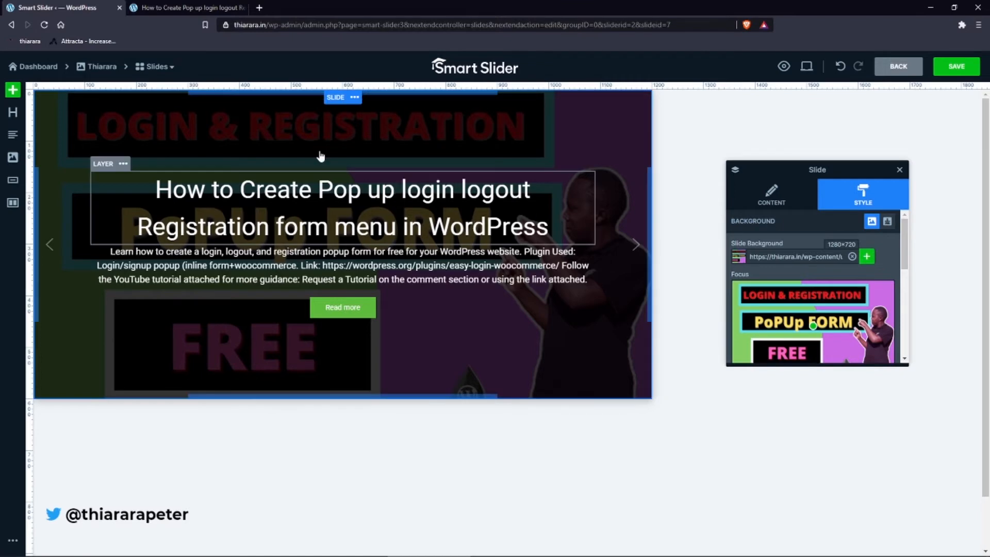
# - Stay on the post slide instead of leaving it unsaved, and save it
pyautogui.click(157, 67)
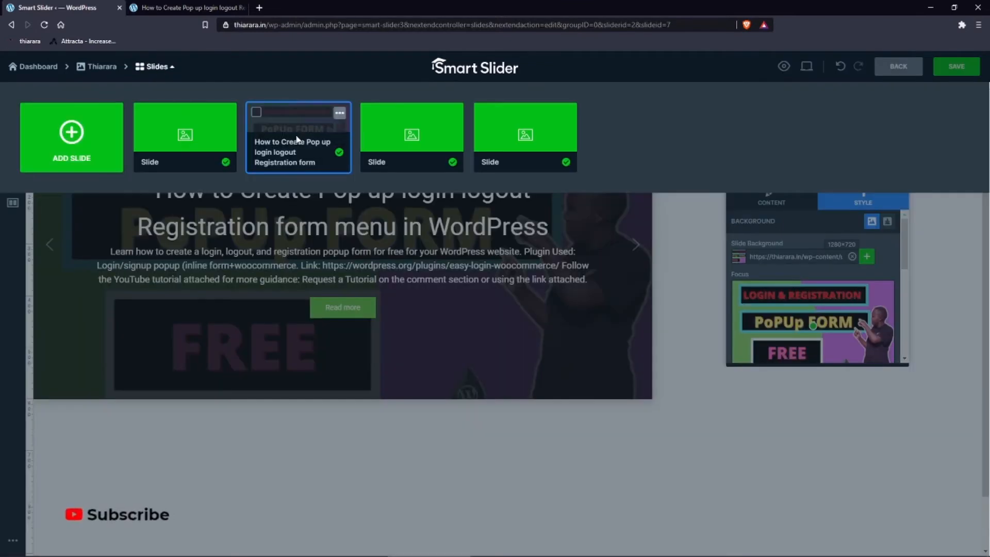
pyautogui.click(412, 134)
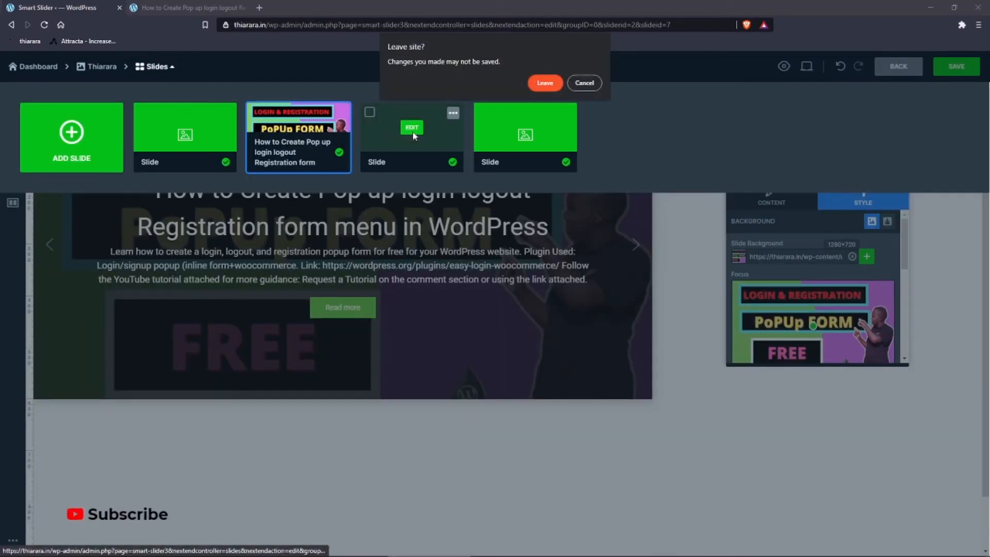
pyautogui.click(584, 83)
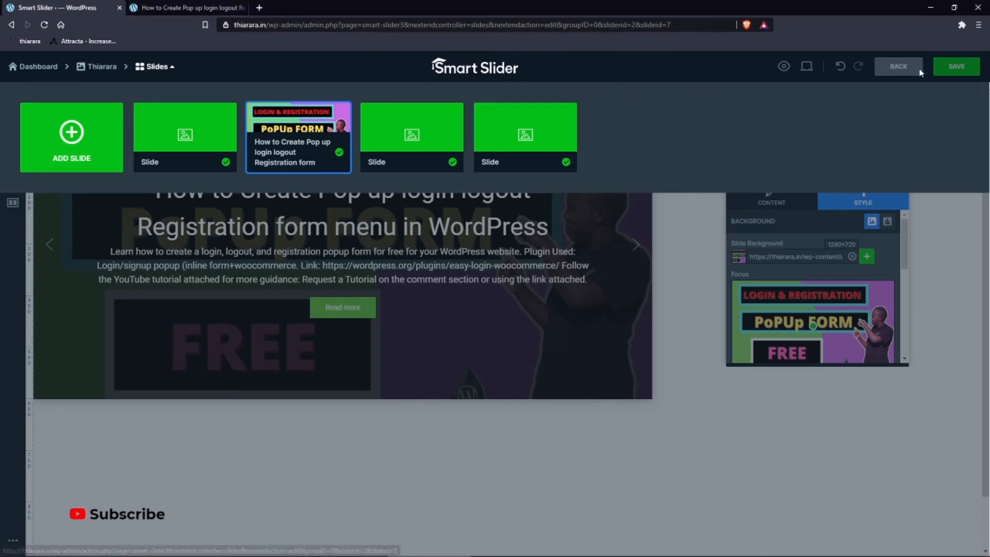
pyautogui.click(149, 67)
pyautogui.click(957, 66)
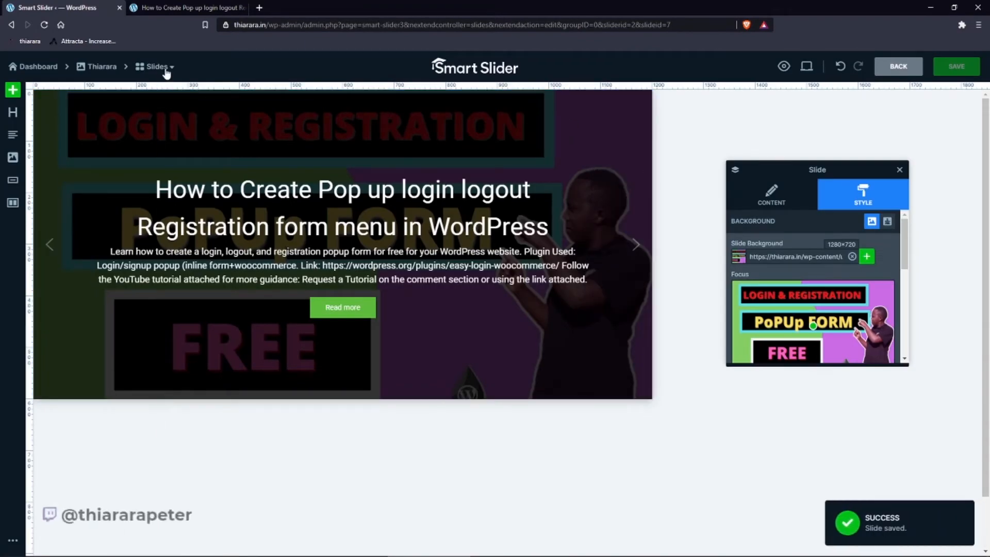
# - Open the slide right after the post slide and set its content background color to pink (EC87C0FF)
pyautogui.click(165, 68)
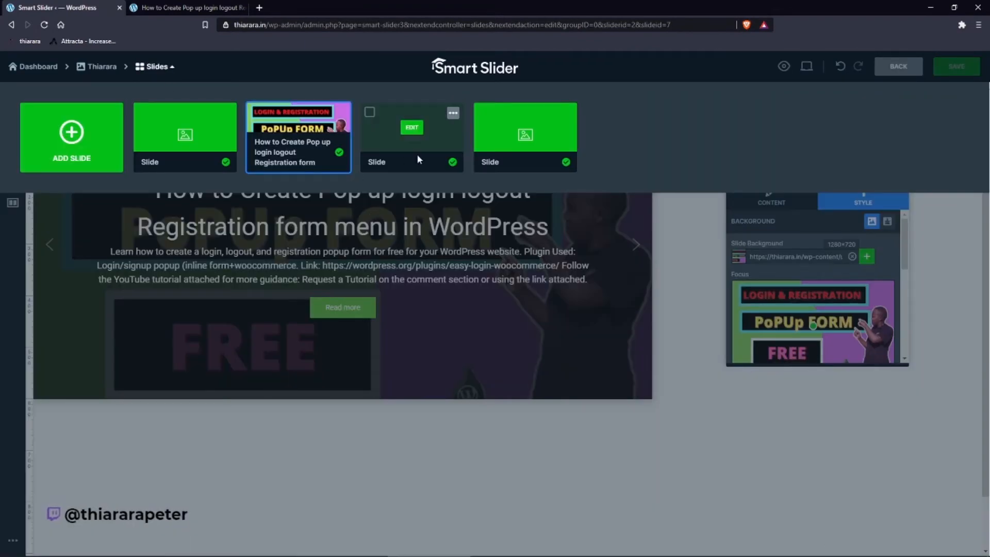
pyautogui.click(413, 133)
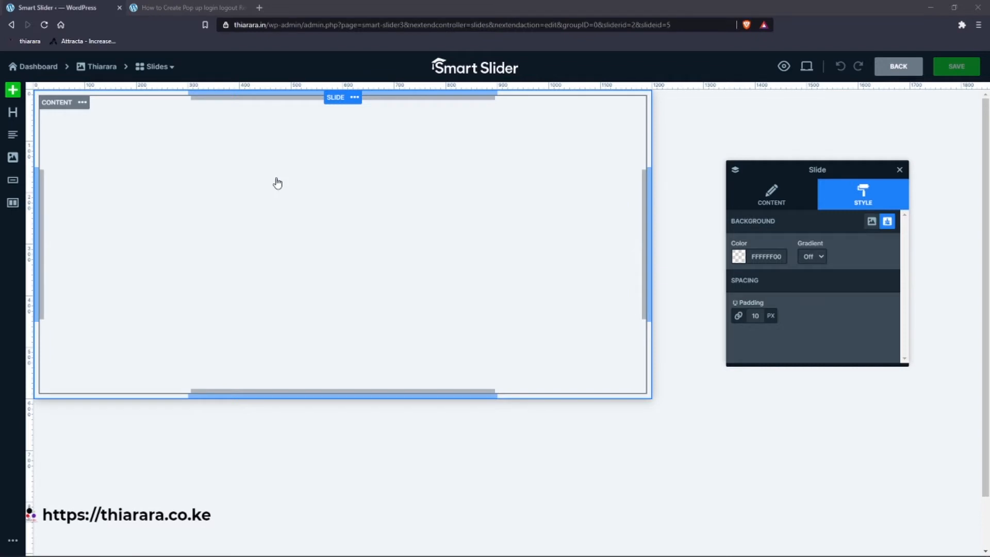
pyautogui.click(739, 258)
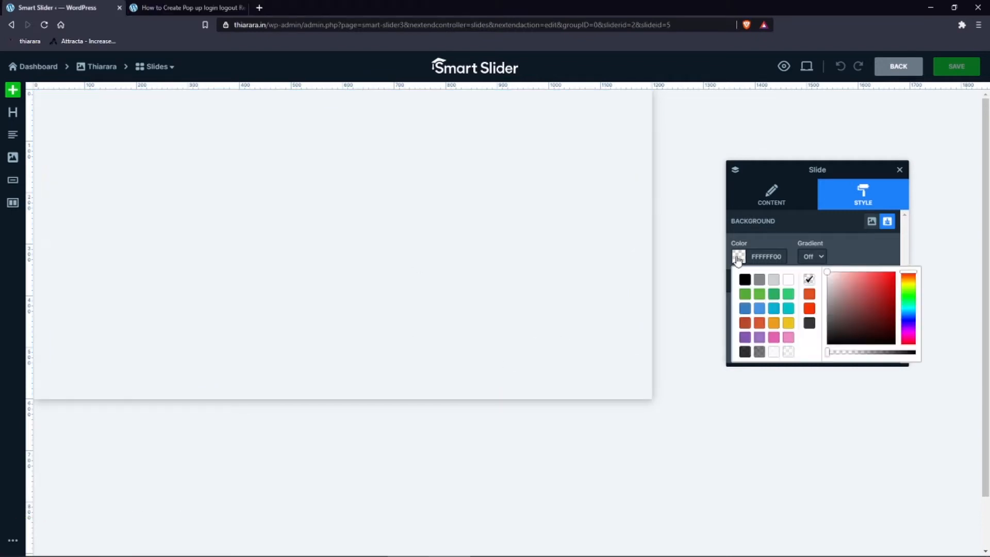
pyautogui.click(787, 338)
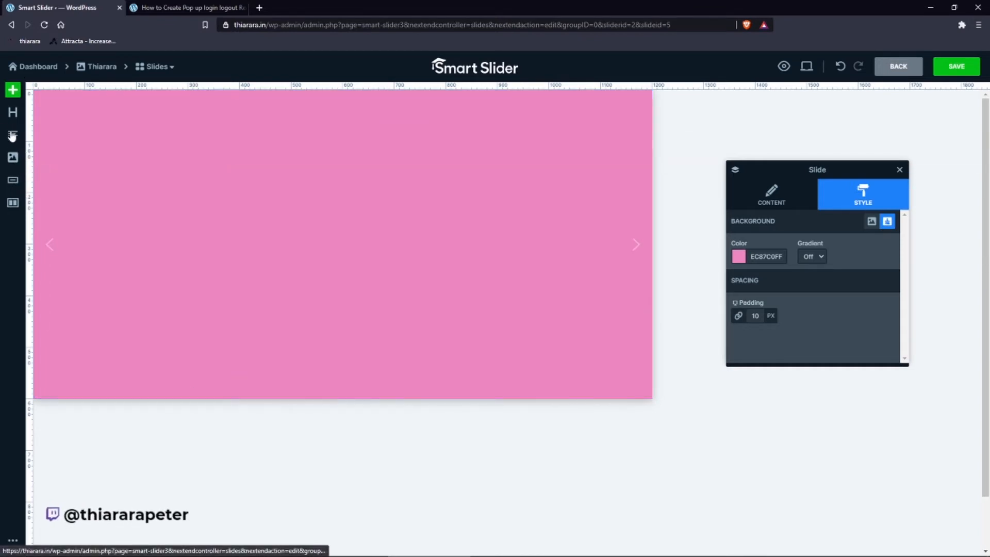
# - Add a heading layer to the pink slide and replace its text with "like an"
pyautogui.moveTo(13, 112); pyautogui.dragTo(228, 142)
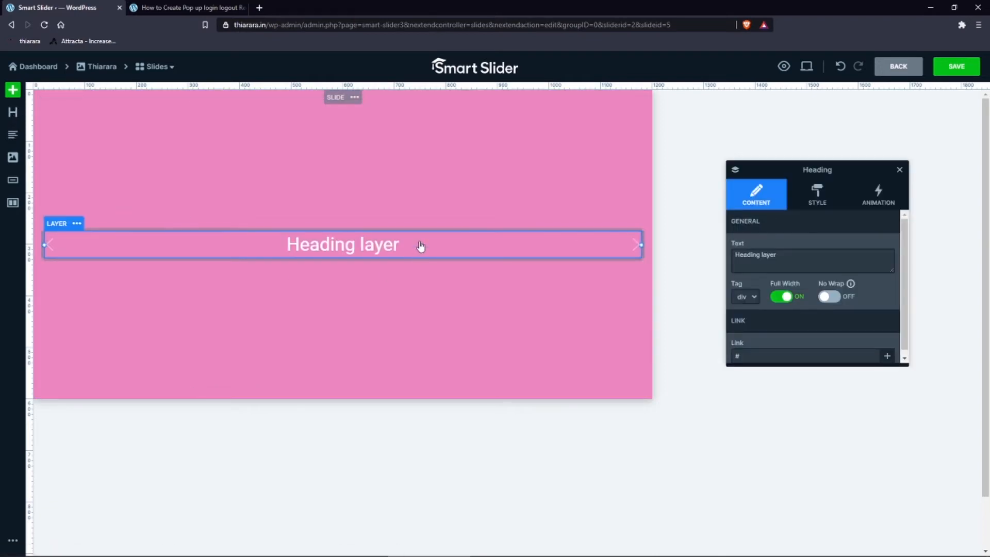
pyautogui.write('lik')
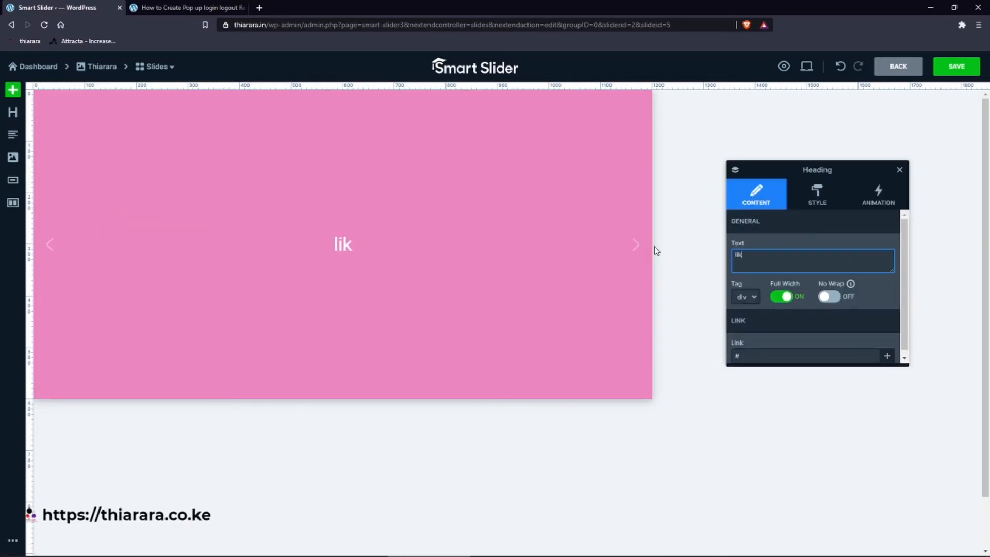
pyautogui.write('e an')
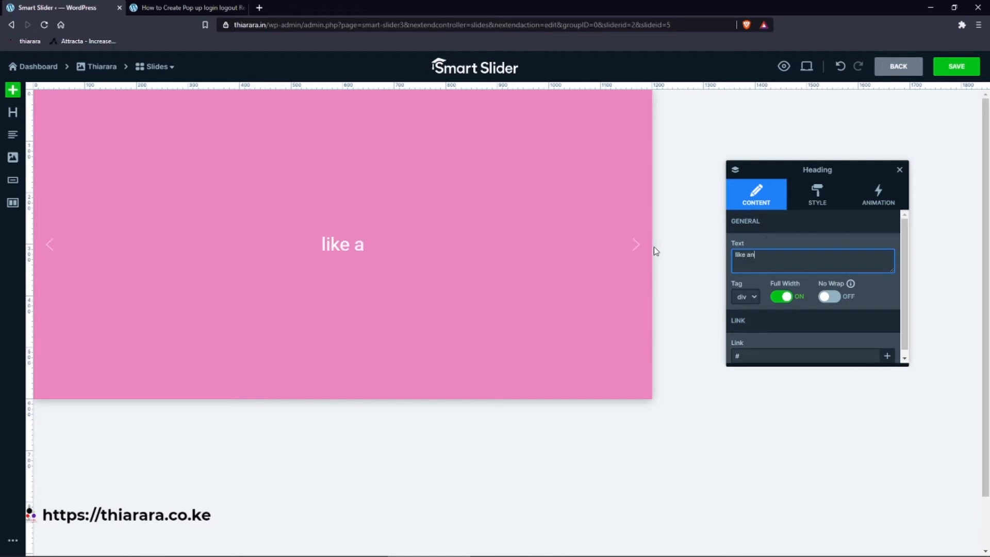
# - Complete the heading text so it reads "like and subscribe to YouTube channel", correcting the spelling of YouTube
pyautogui.write('d sub')
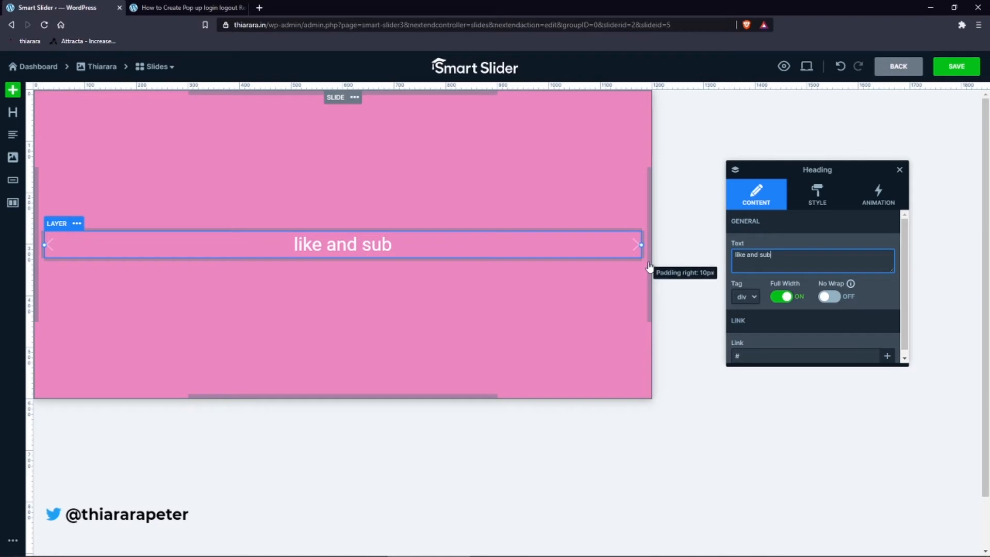
pyautogui.write('scribe to')
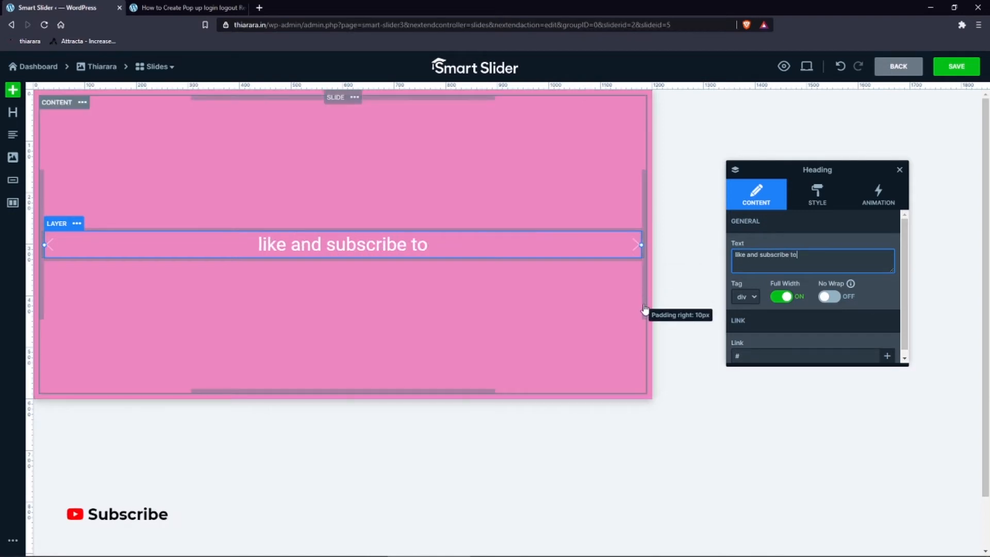
pyautogui.write(' youtube channel')
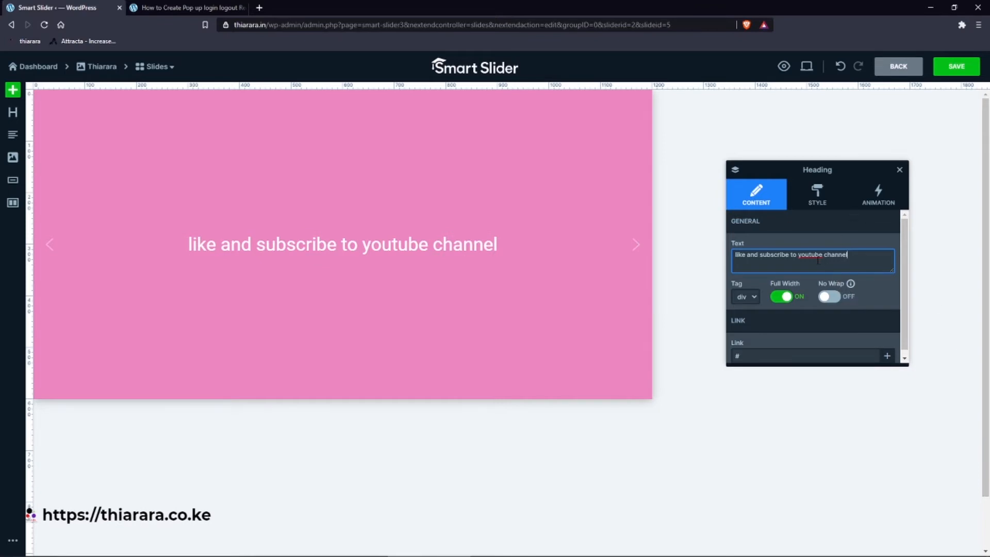
pyautogui.rightClick(818, 260)
pyautogui.click(843, 266)
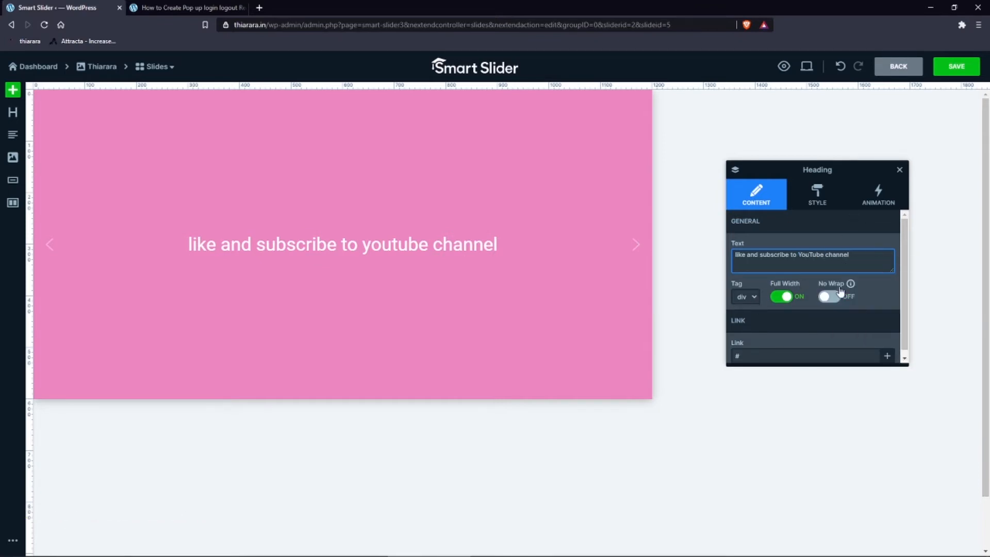
# - Replace the heading's placeholder link with the YouTube channel URL ending in ?sub_confirmation=1, and show the heading's style settings
pyautogui.scroll(-1, 756, 337)
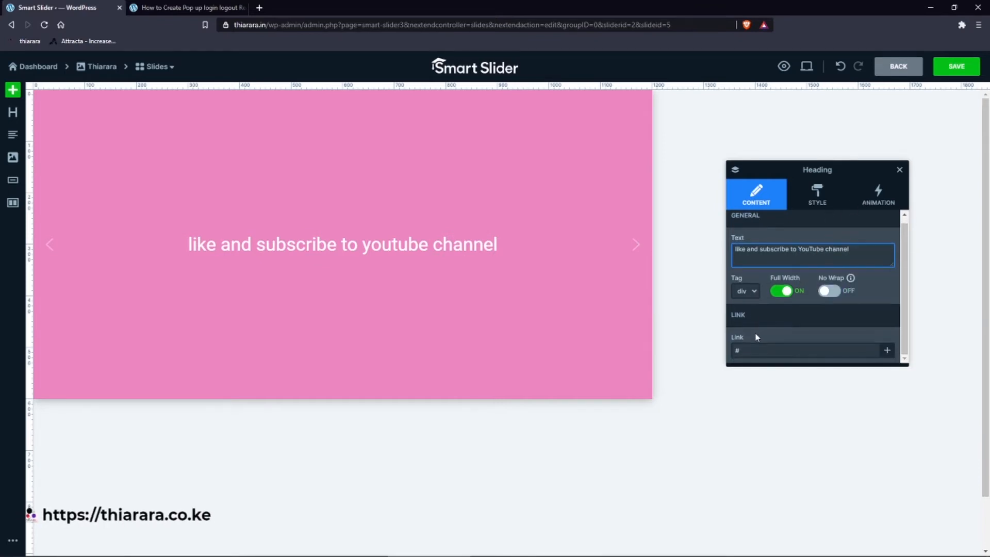
pyautogui.click(751, 349)
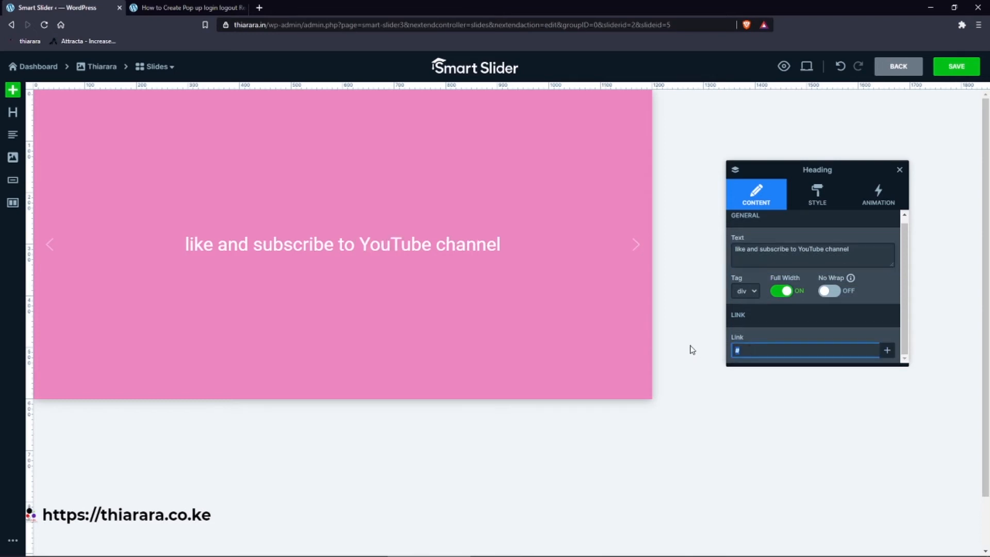
pyautogui.press('BackSpace')
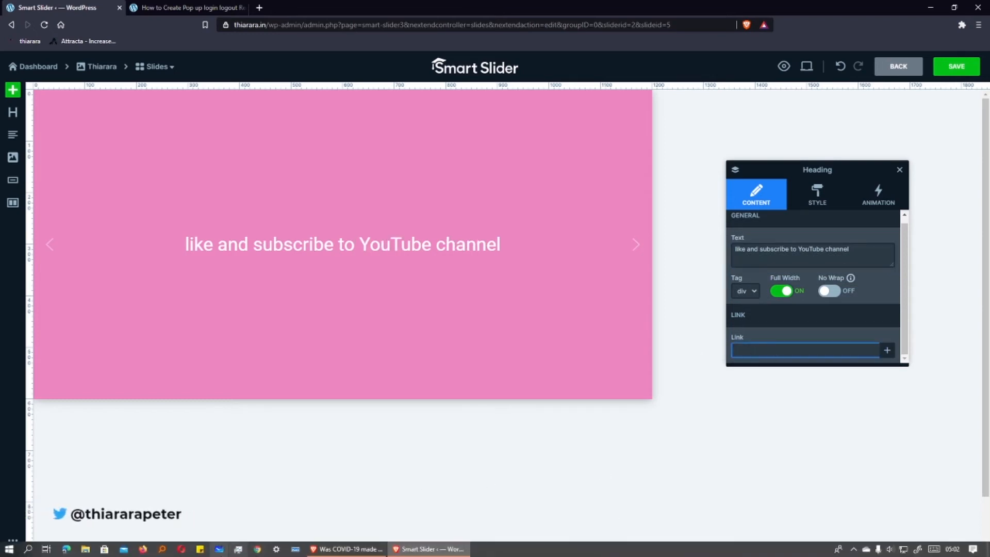
pyautogui.click(201, 550)
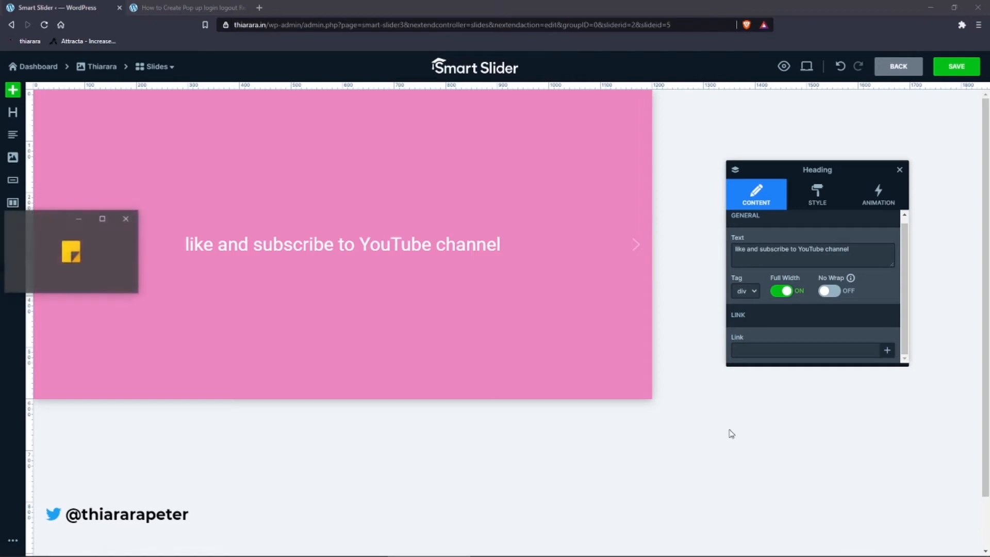
pyautogui.click(804, 350)
pyautogui.write('https://www.youtube.com/c/thiarara1?sub_confirmation=1')
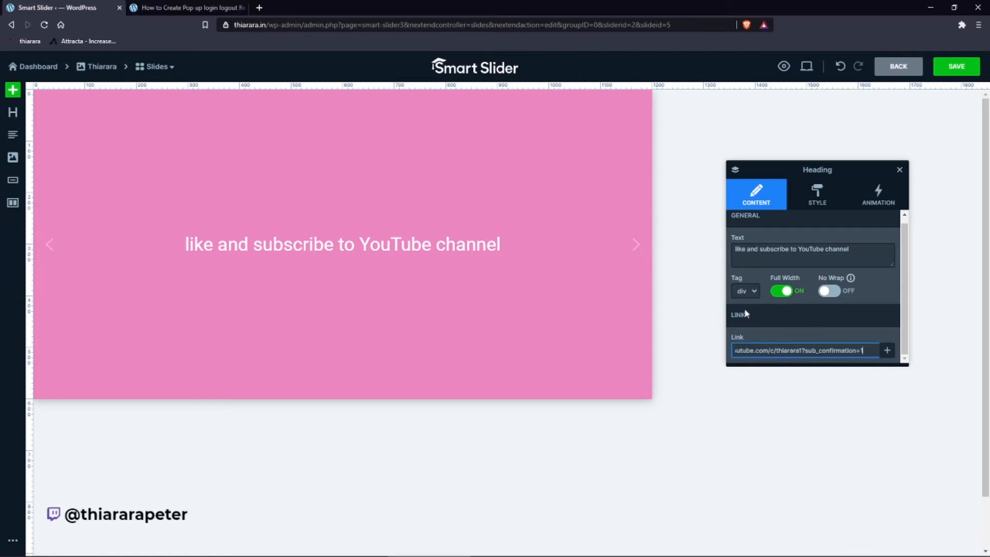
pyautogui.click(832, 200)
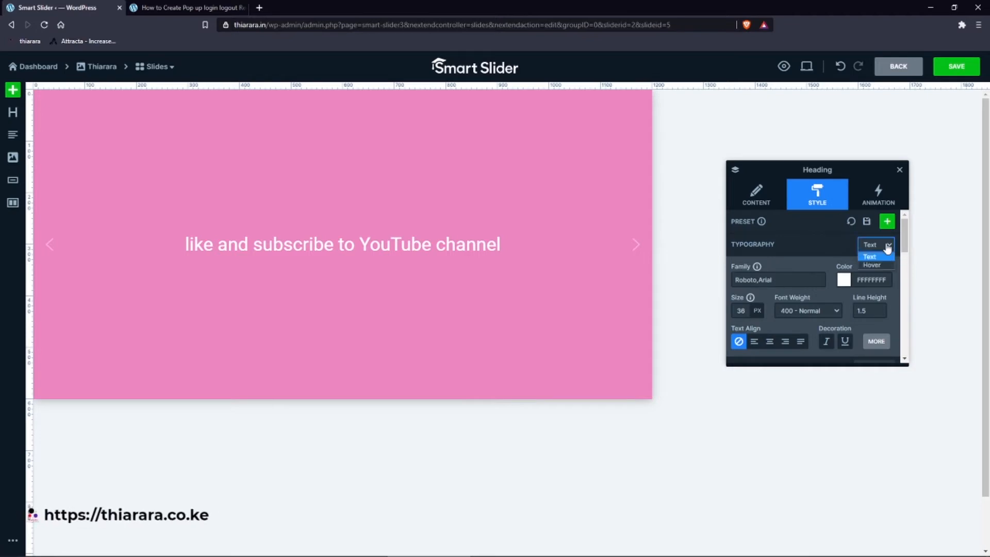
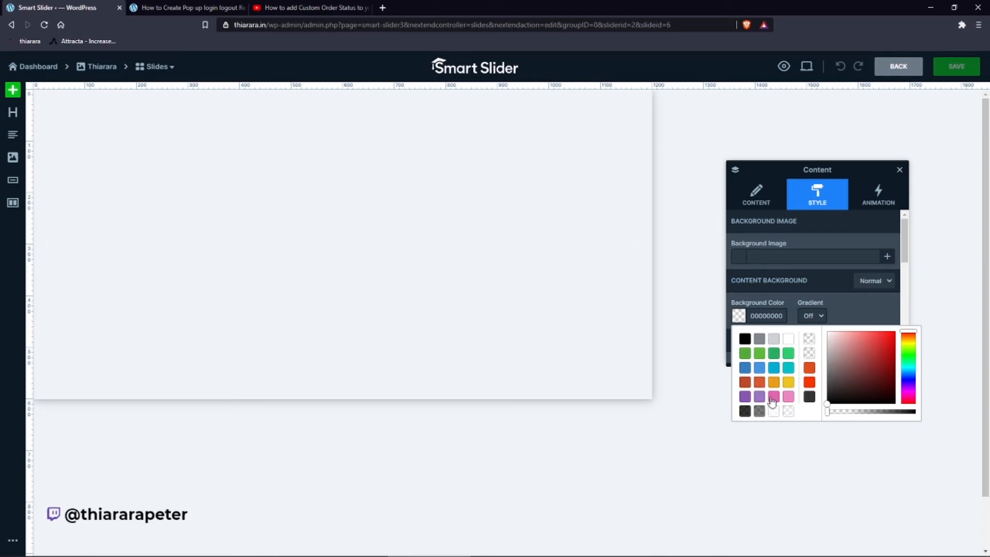
# - Set the content background colour to turquoise 00C1C4FF with a diagonal gradient running up to the right
pyautogui.click(789, 367)
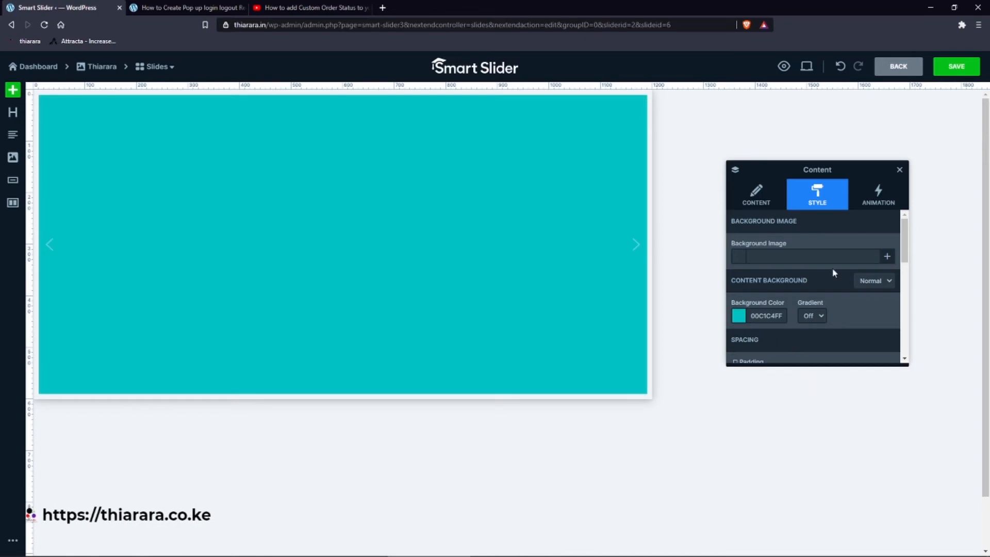
pyautogui.click(811, 318)
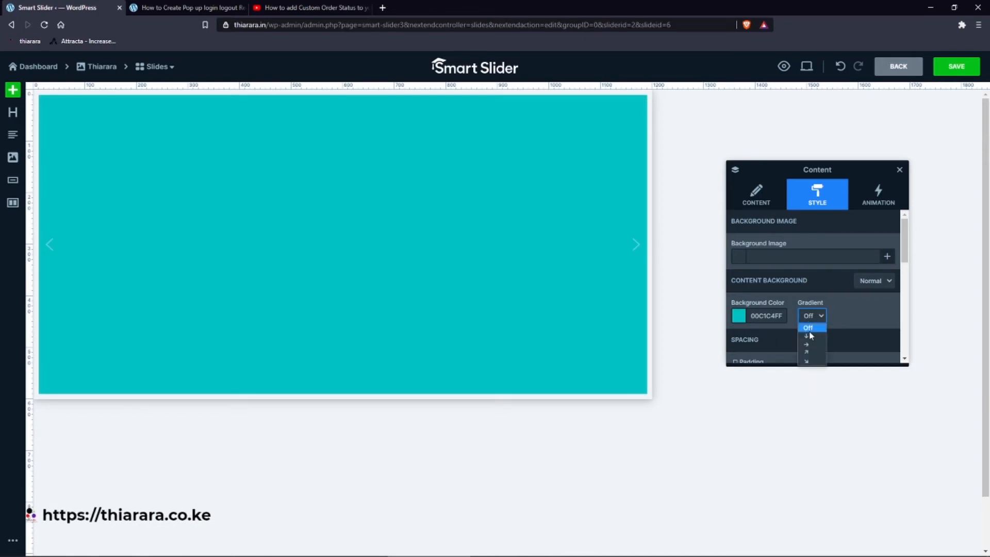
pyautogui.click(808, 337)
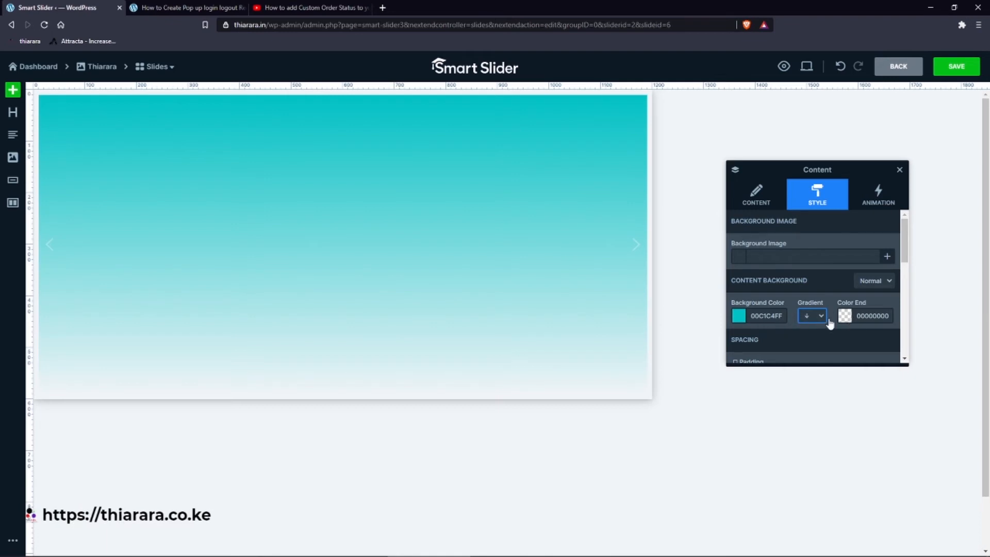
pyautogui.click(845, 316)
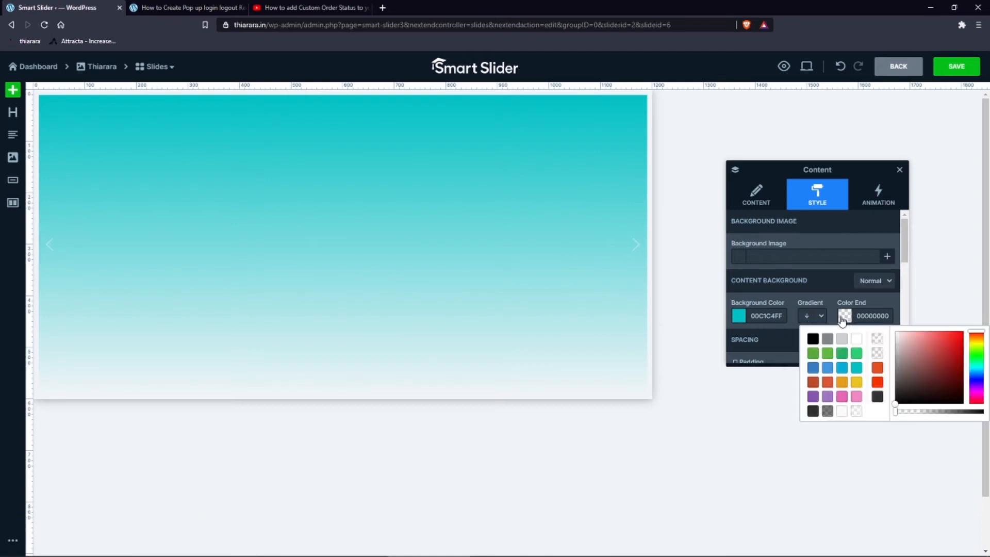
pyautogui.click(767, 316)
pyautogui.click(740, 317)
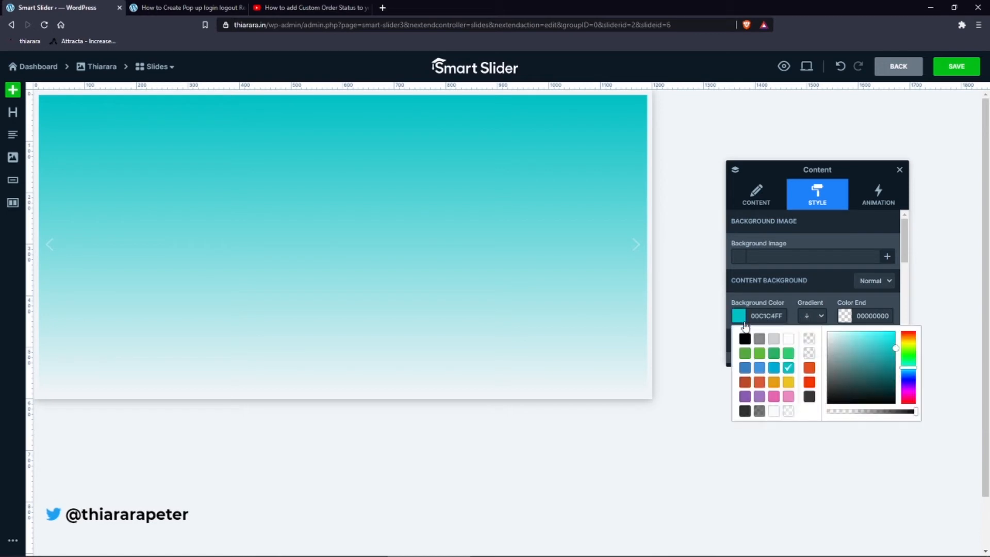
pyautogui.click(812, 317)
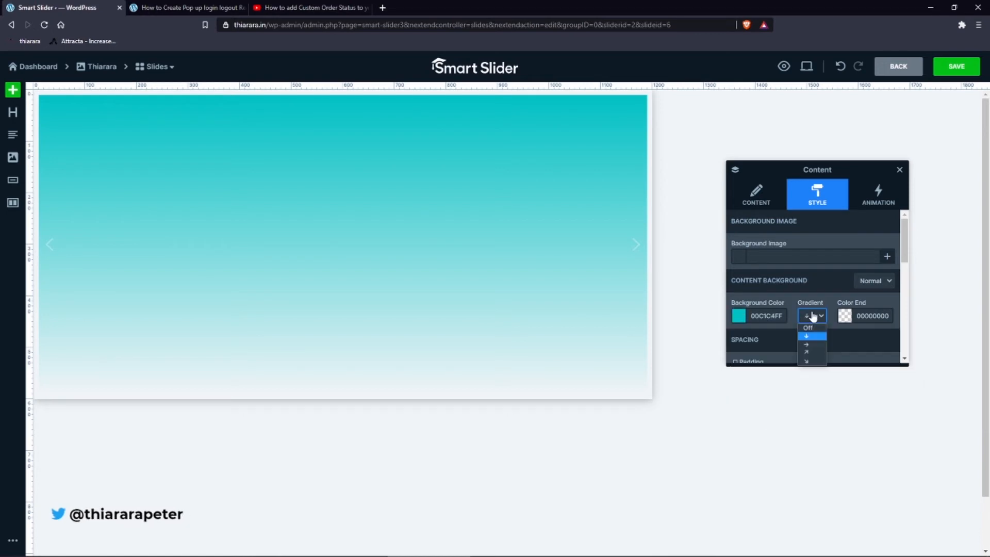
pyautogui.click(807, 357)
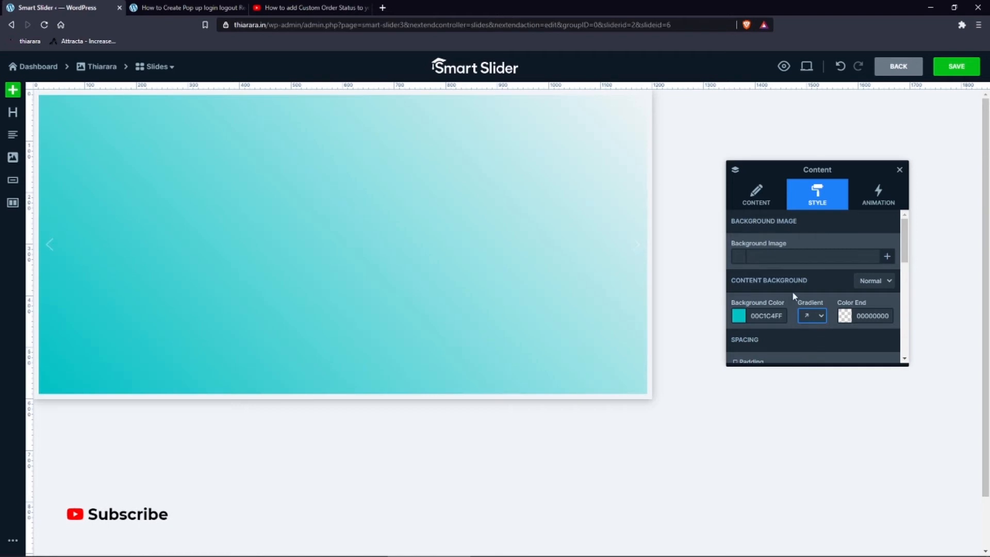
# - Set the content background's hover colour to orange E79D19FF
pyautogui.click(870, 286)
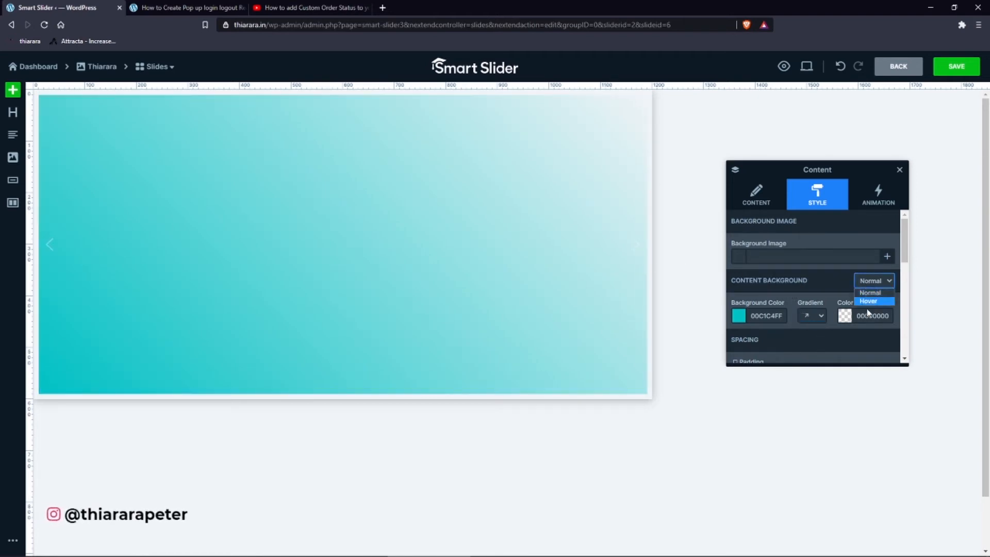
pyautogui.click(870, 303)
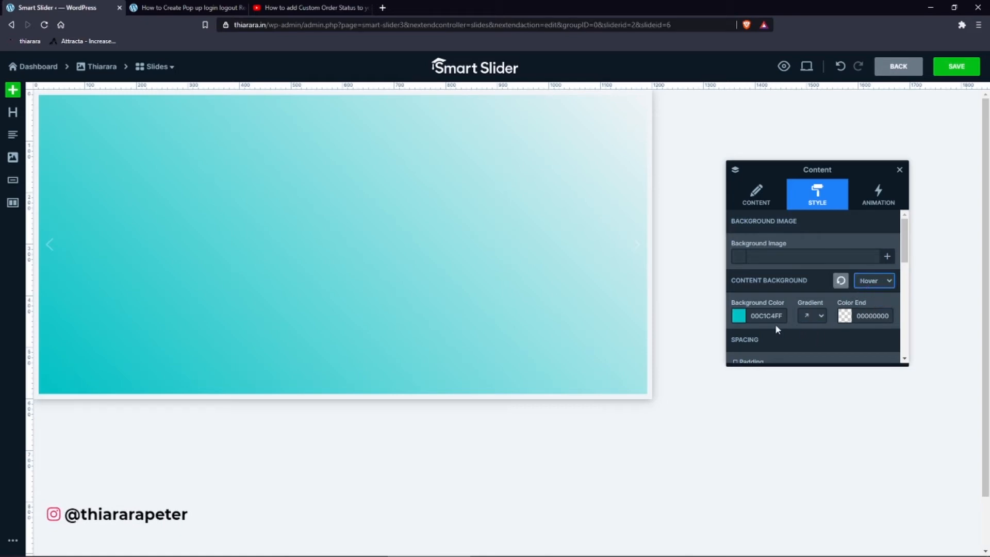
pyautogui.click(740, 316)
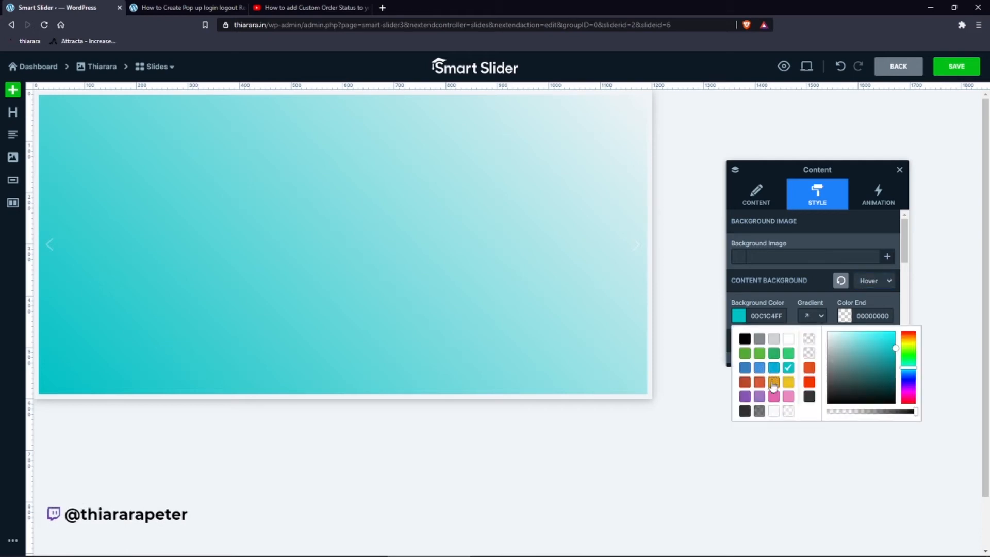
pyautogui.click(774, 384)
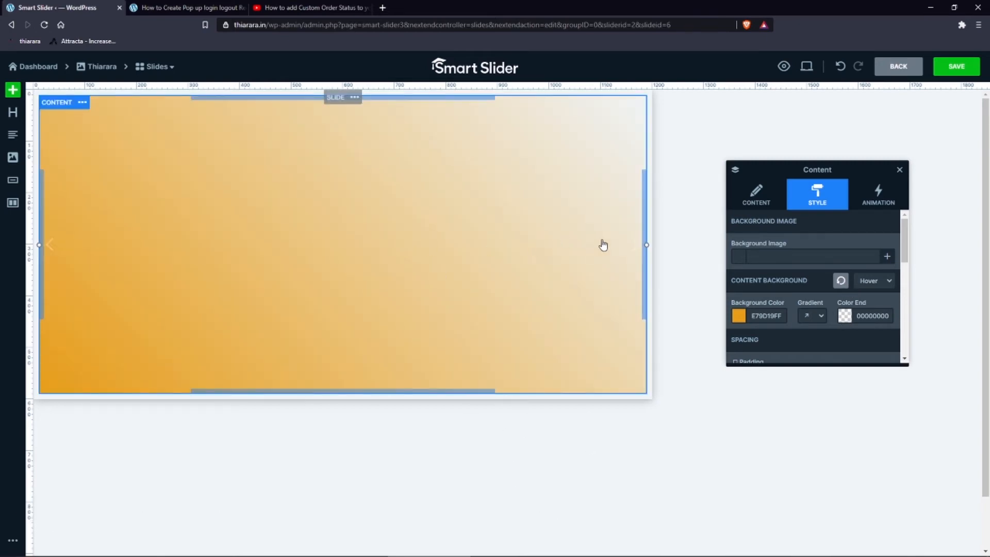
# - Add a heading layer to the slide with the text "Thank you far subscribing"
pyautogui.click(756, 195)
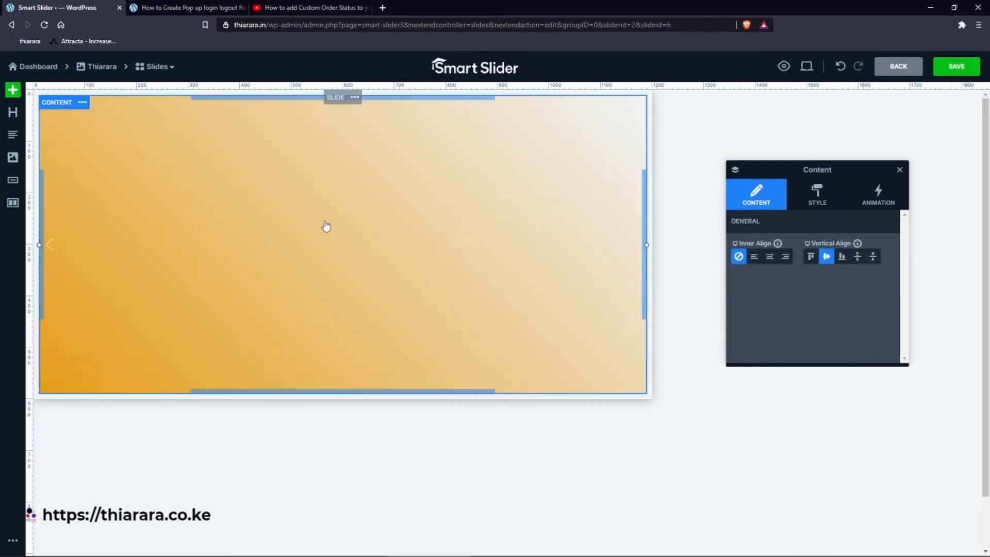
pyautogui.moveTo(55, 86); pyautogui.dragTo(13, 122)
pyautogui.click(13, 112)
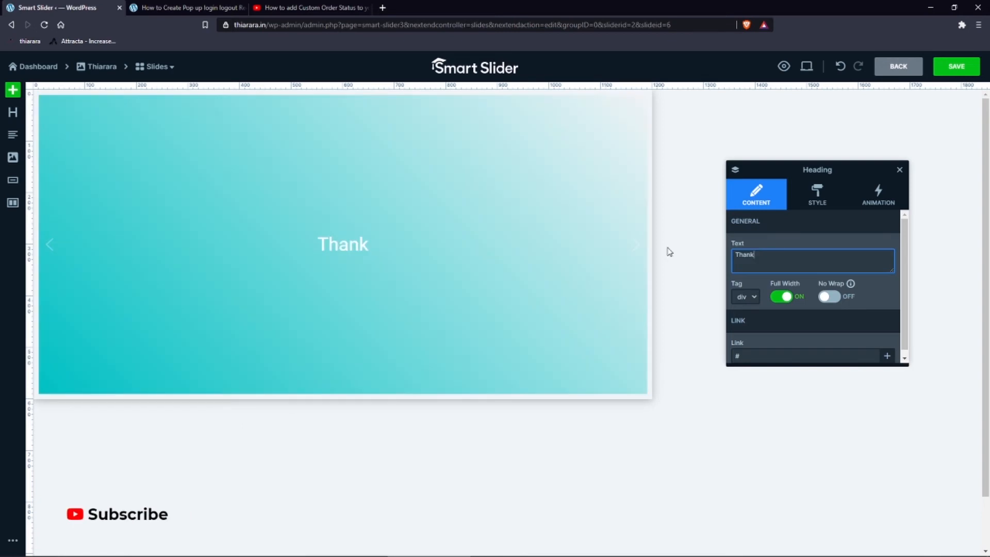
pyautogui.write('ou ')
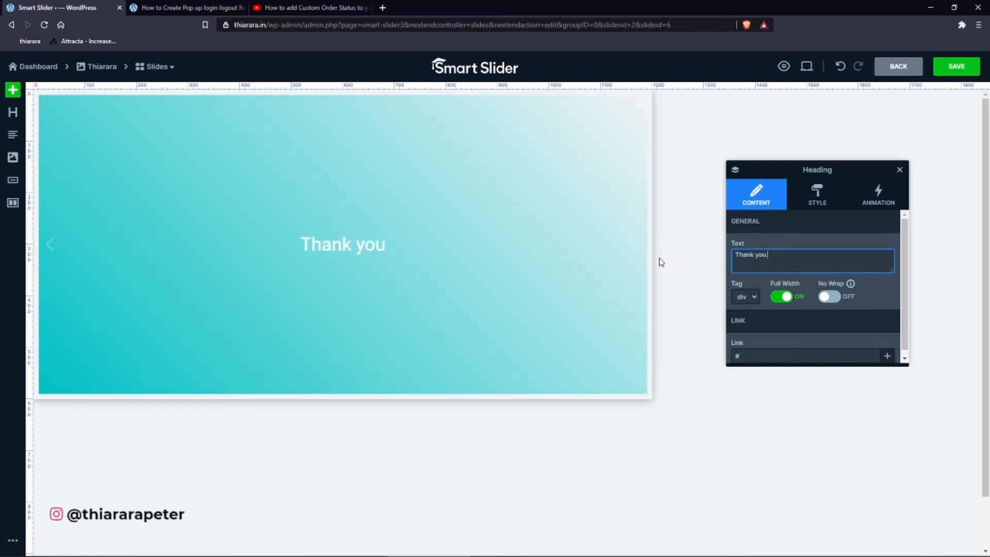
pyautogui.write('far')
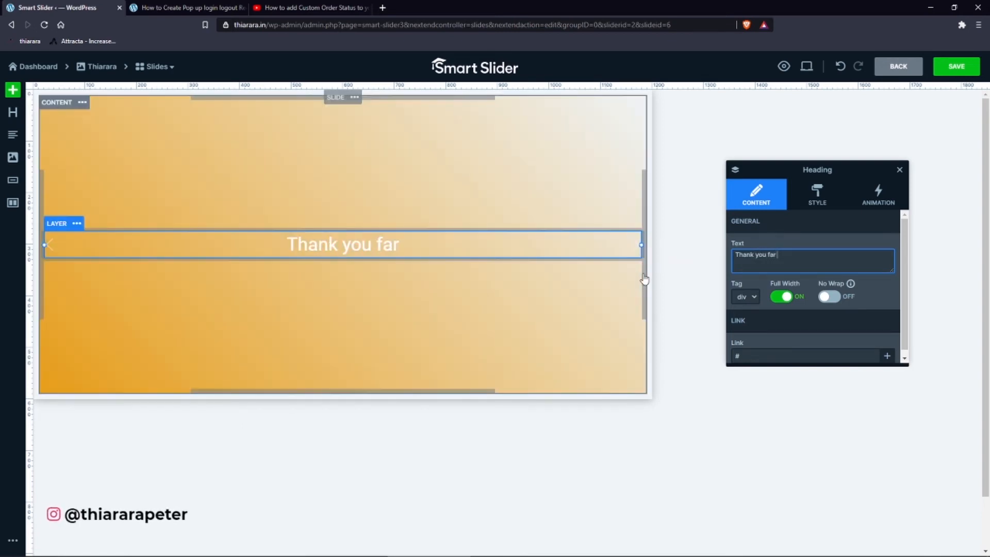
pyautogui.write(' subscribing')
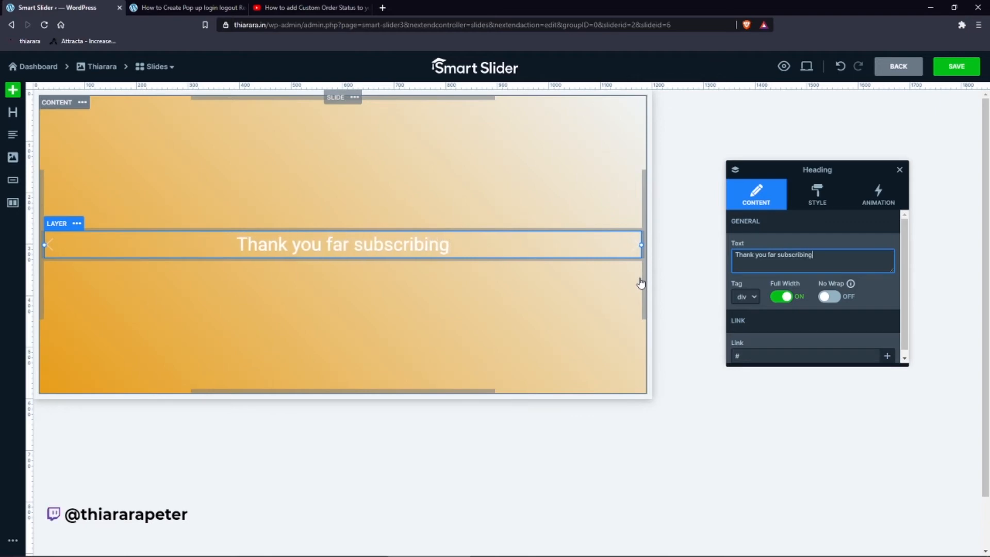
# - Apply the preset with dark, centred Raleway text on a light background band to the "Thank you far subscribing" heading
pyautogui.click(830, 198)
pyautogui.click(871, 226)
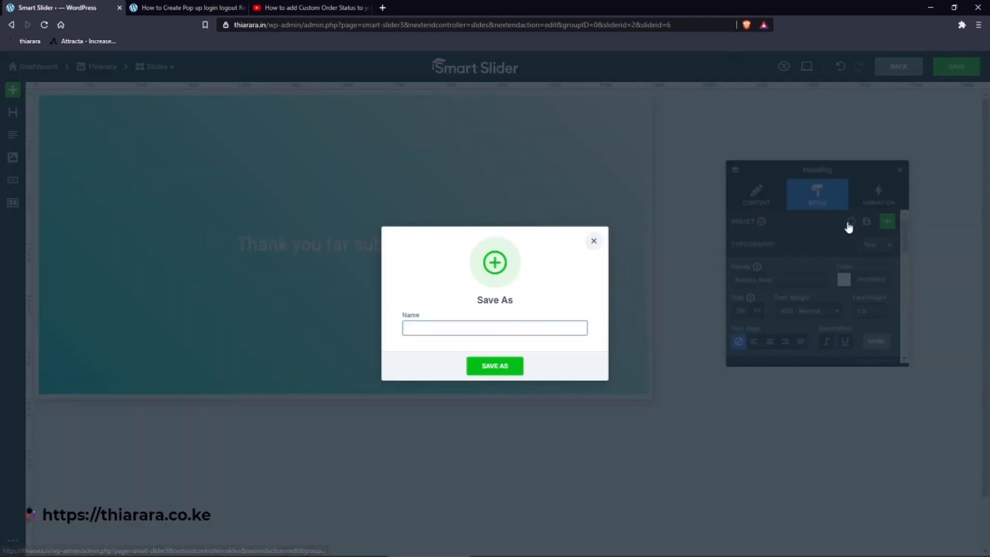
pyautogui.click(594, 242)
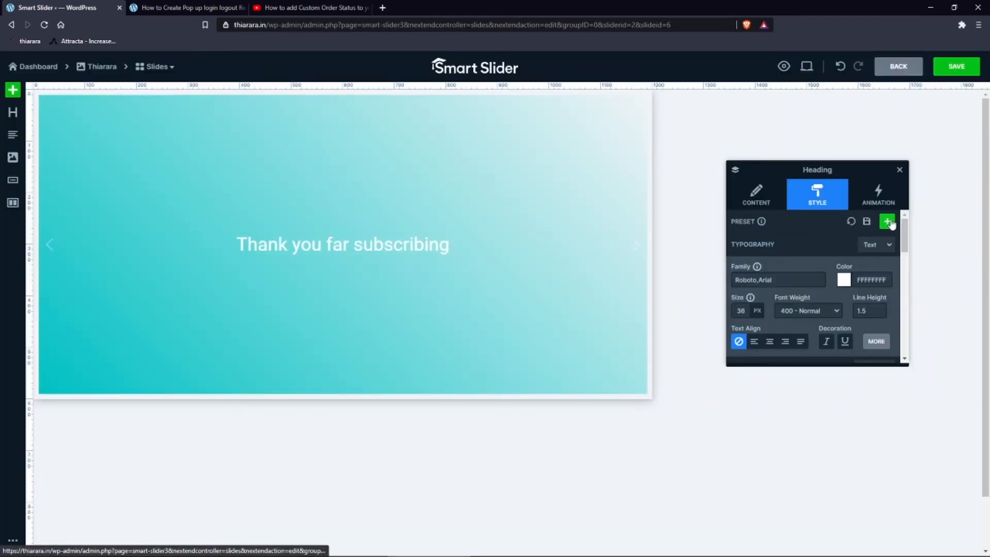
pyautogui.click(886, 222)
pyautogui.click(766, 251)
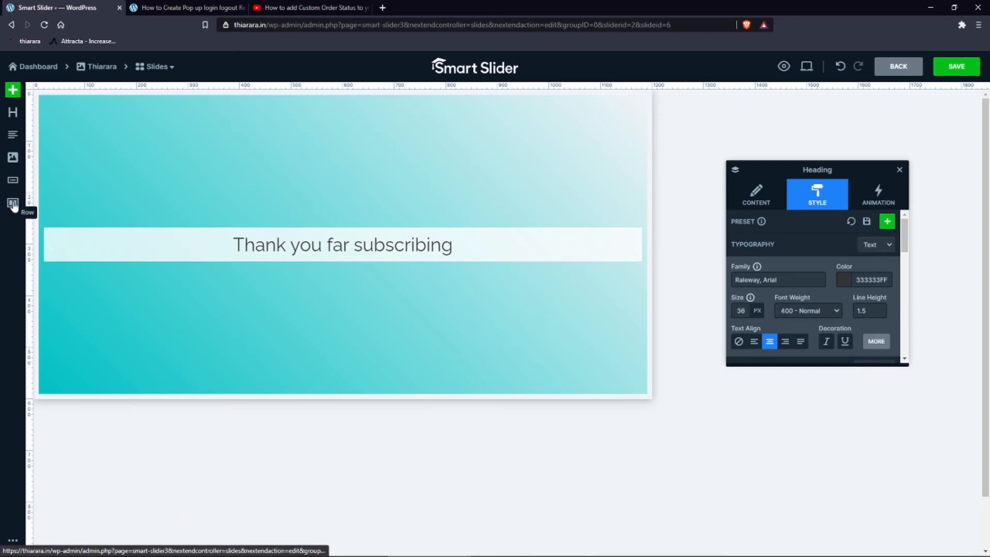
# - Insert a two-column row beneath the heading and open the library of ready-made slide sections
pyautogui.moveTo(13, 205); pyautogui.dragTo(234, 289)
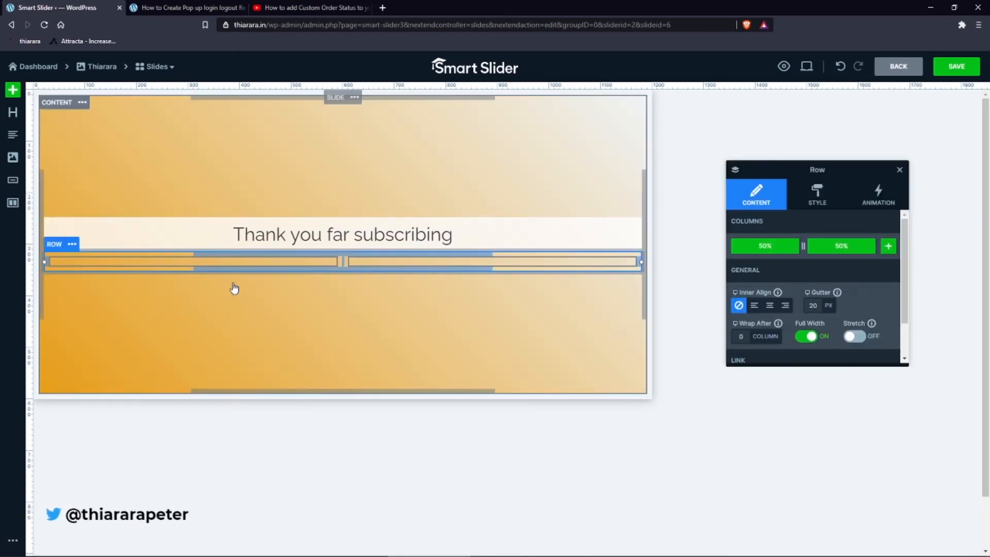
pyautogui.click(15, 93)
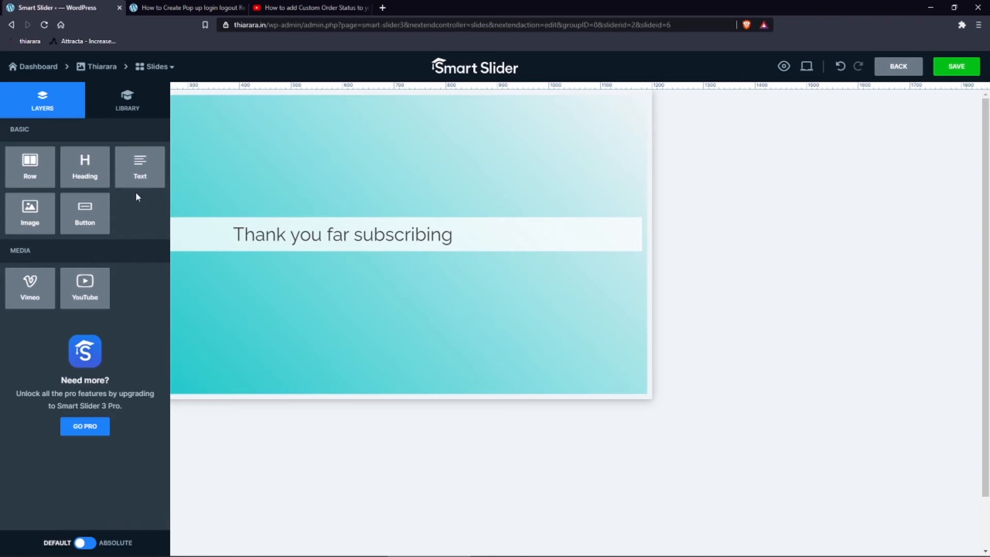
pyautogui.click(99, 107)
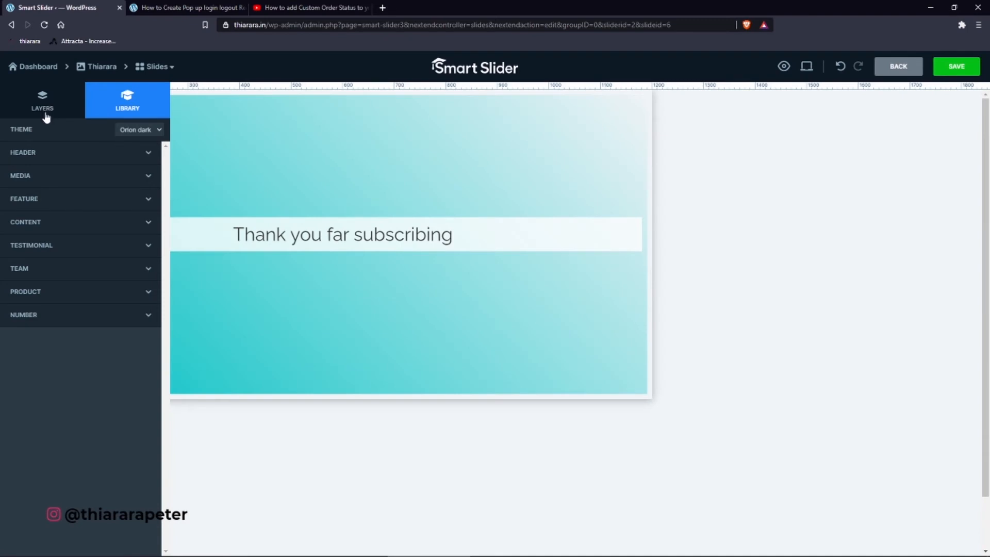
pyautogui.click(42, 103)
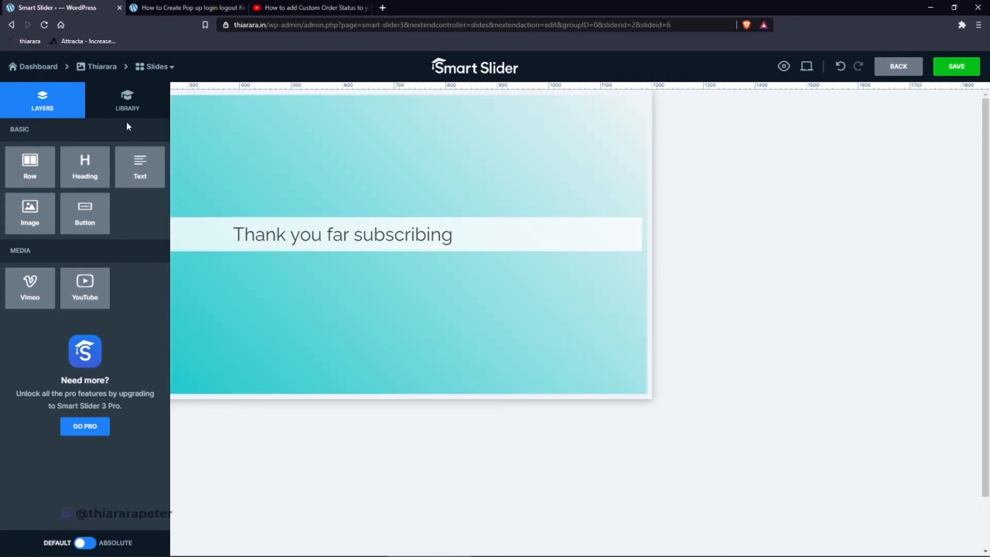
pyautogui.click(134, 106)
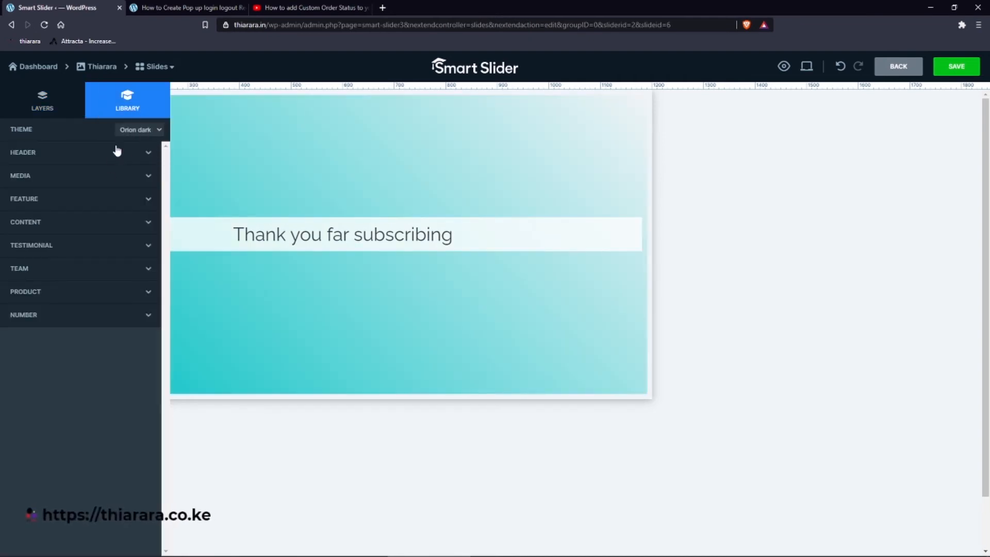
# - Insert the free Content section with the green grass background, headline and two text columns into the slide
pyautogui.click(81, 226)
pyautogui.scroll(-3, 103, 246)
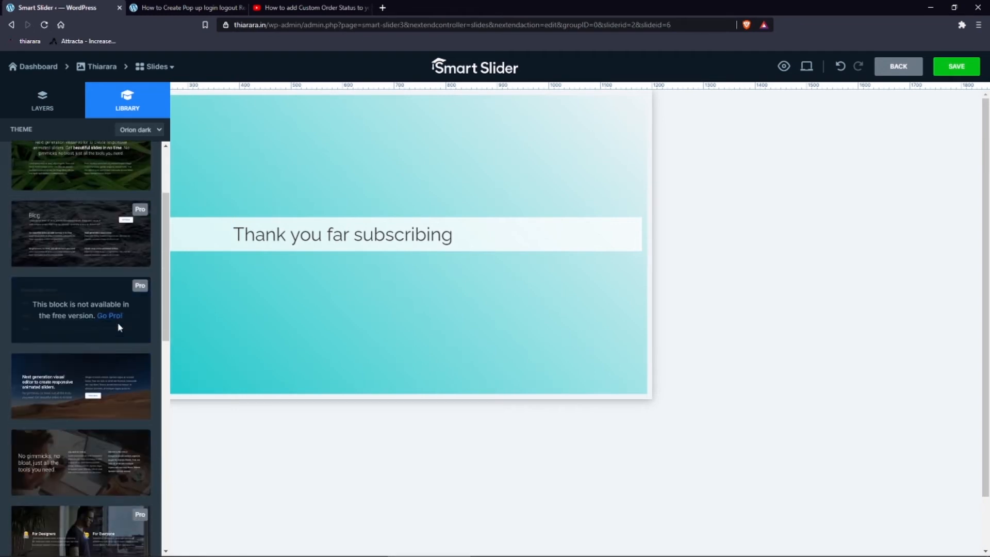
pyautogui.scroll(3, 86, 333)
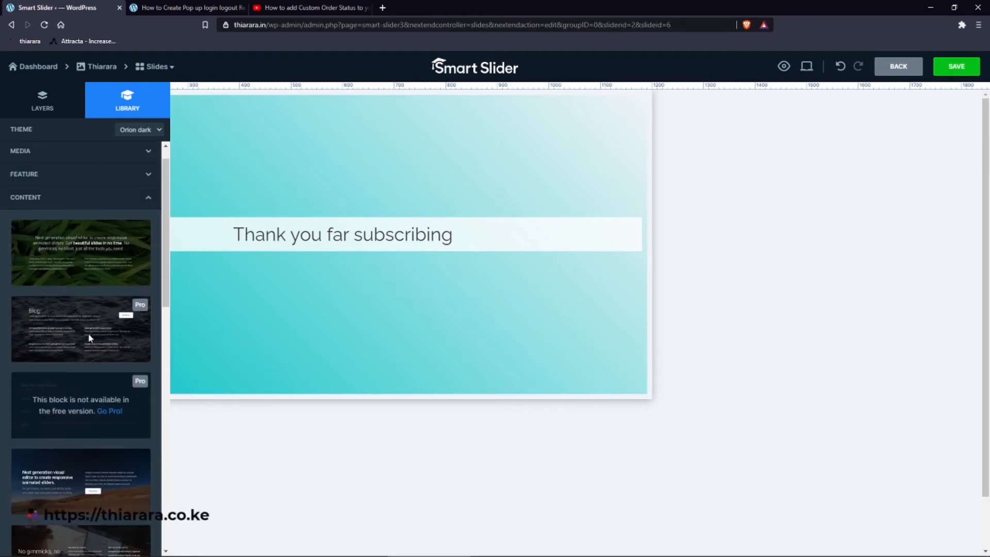
pyautogui.click(100, 282)
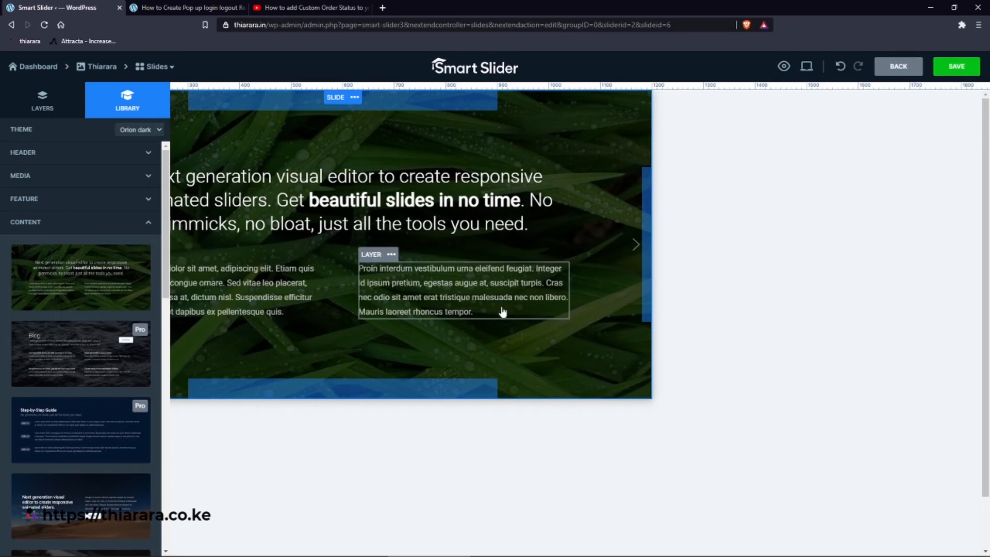
pyautogui.click(300, 321)
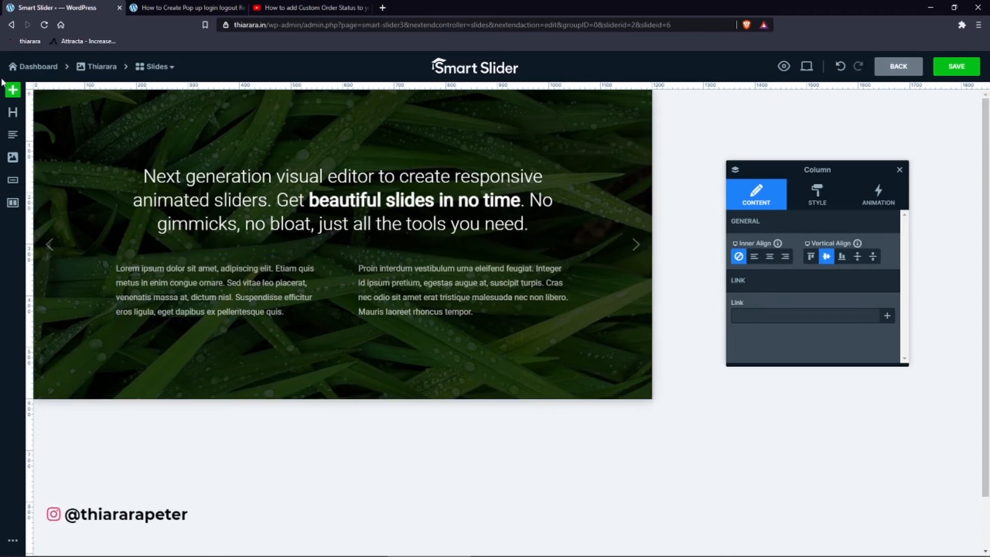
# - Browse the ready-made Product sections in the library and examine the slide's background style settings
pyautogui.click(13, 89)
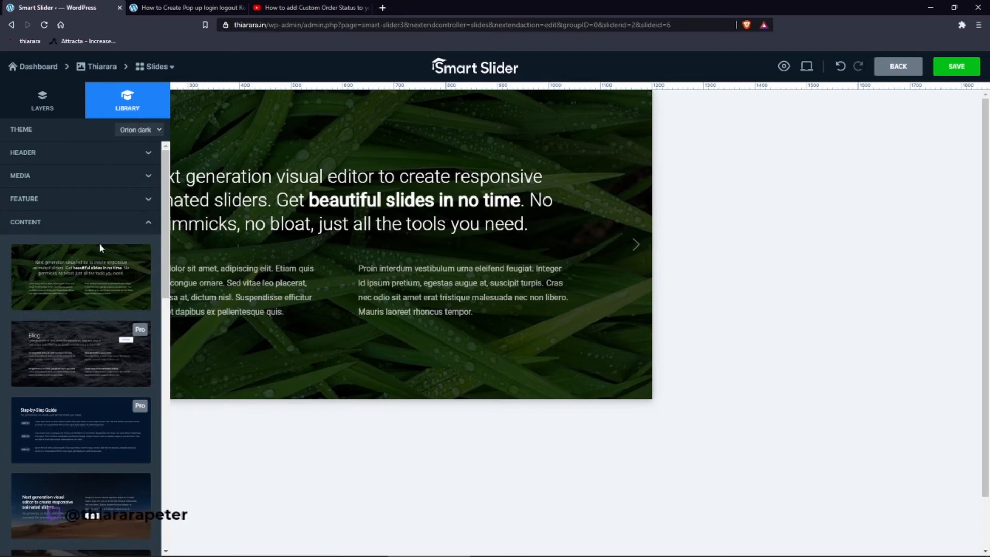
pyautogui.click(149, 225)
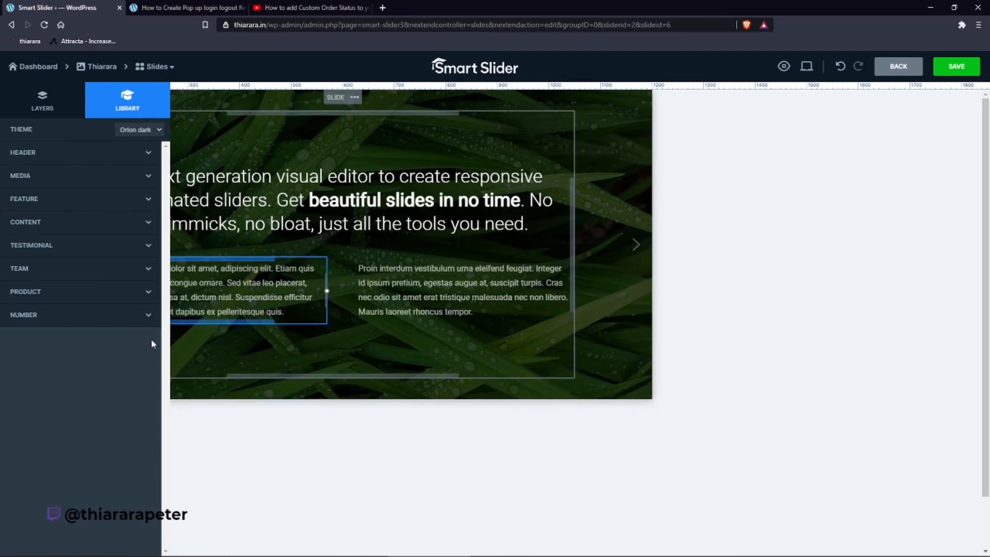
pyautogui.click(87, 296)
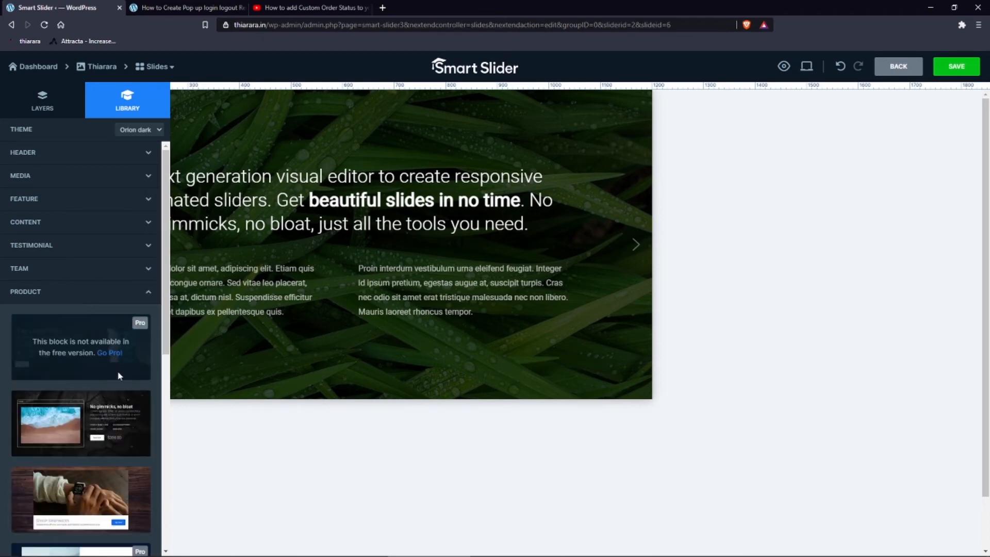
pyautogui.scroll(-5, 93, 423)
pyautogui.scroll(2, 82, 295)
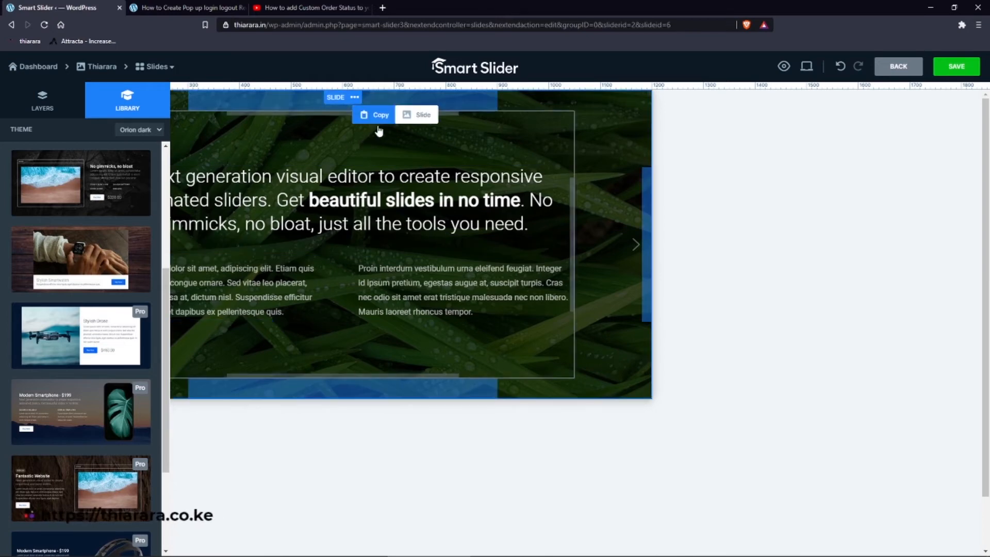
pyautogui.click(353, 97)
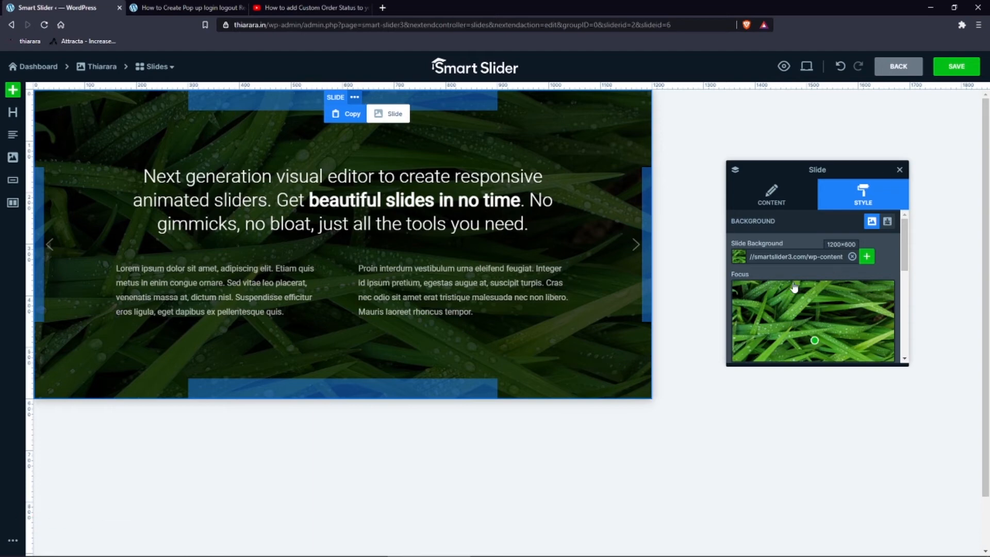
pyautogui.scroll(-5, 794, 289)
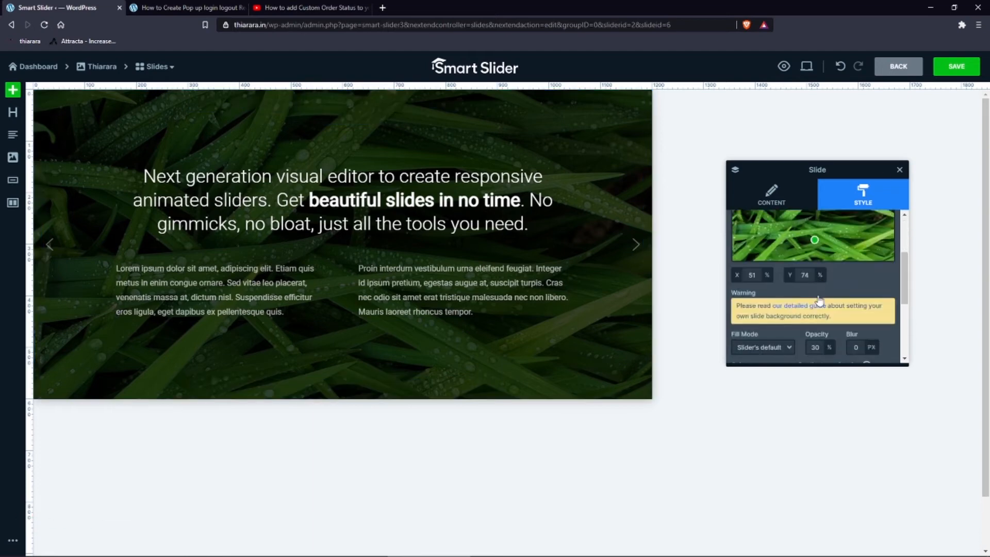
# - Try clearing the "Proin interdum" paragraph in the second column, and undo the deletion
pyautogui.click(515, 310)
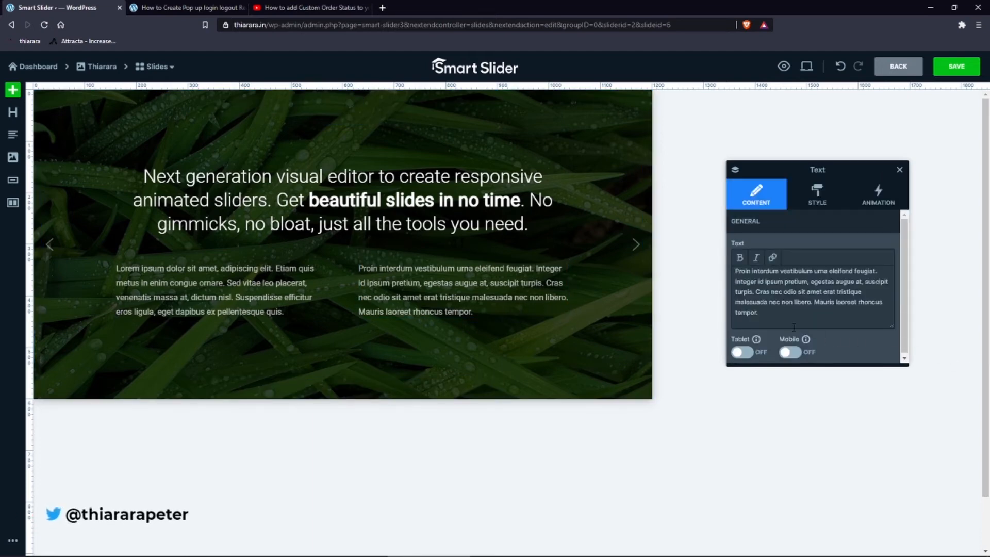
pyautogui.moveTo(760, 312); pyautogui.dragTo(686, 271)
pyautogui.press('BackSpace')
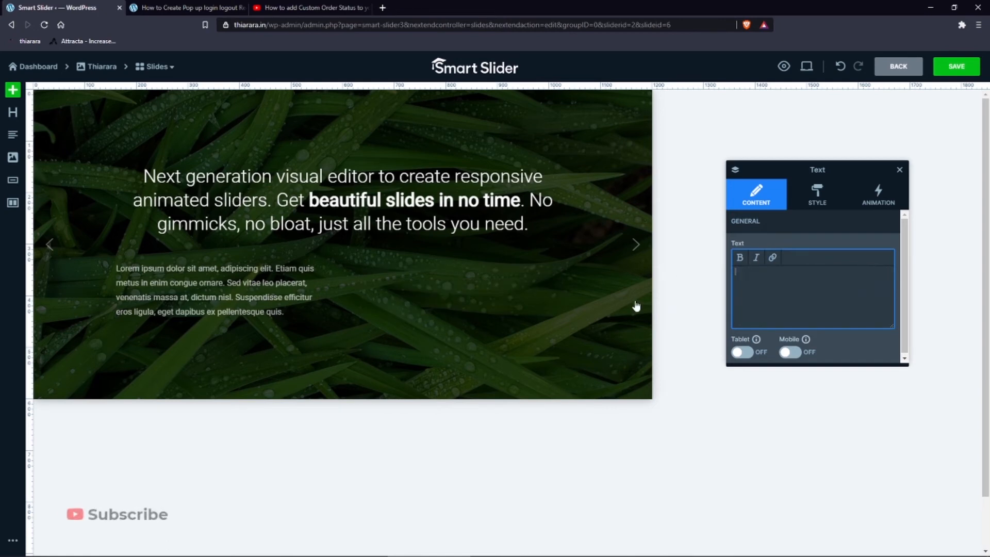
pyautogui.click(458, 291)
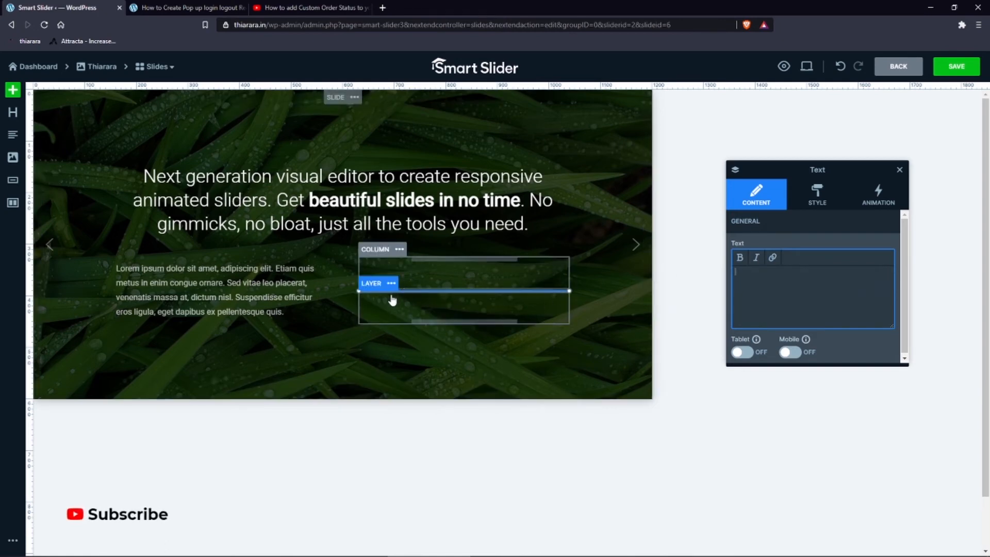
pyautogui.hotkey('ctrl', 'z')
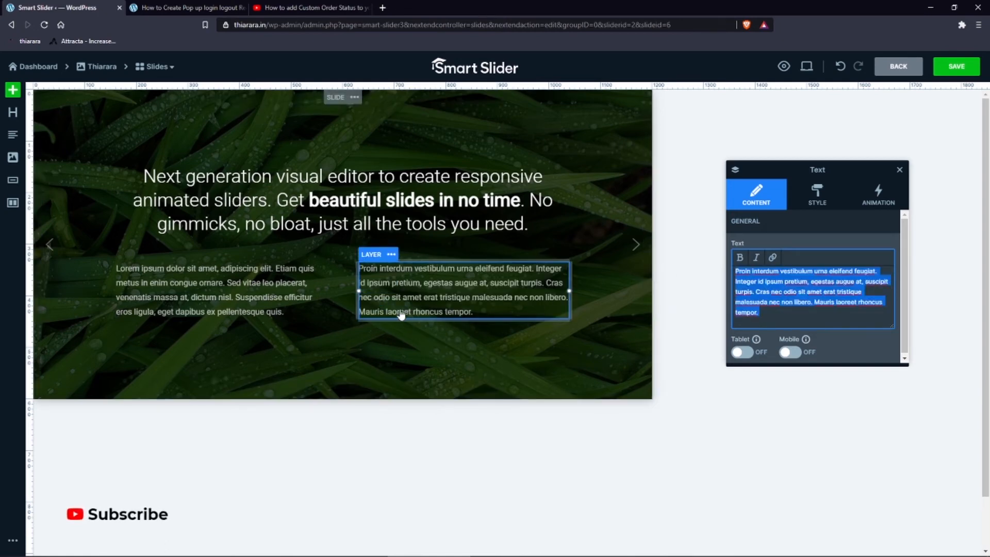
# - Check the content of the "Lorem ipsum" paragraph and the headline text layer, and save the slide
pyautogui.click(294, 303)
pyautogui.click(370, 215)
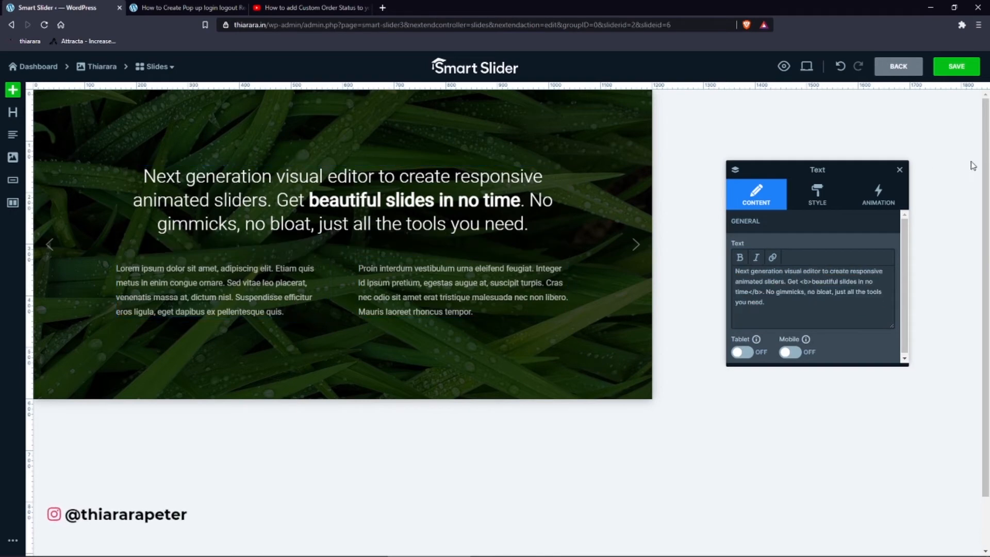
pyautogui.click(948, 65)
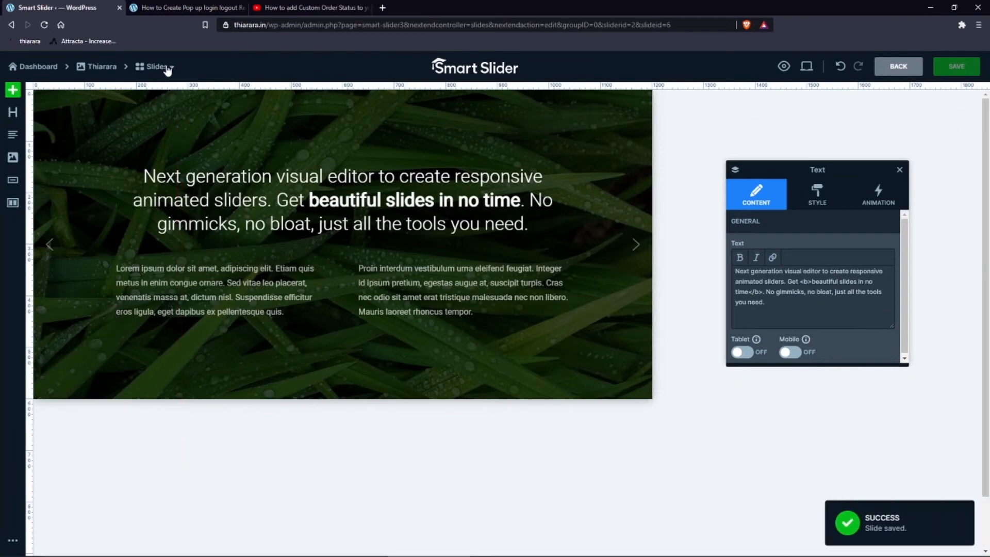
# - Add a blank slide to the slider and open it for editing
pyautogui.click(167, 68)
pyautogui.click(62, 142)
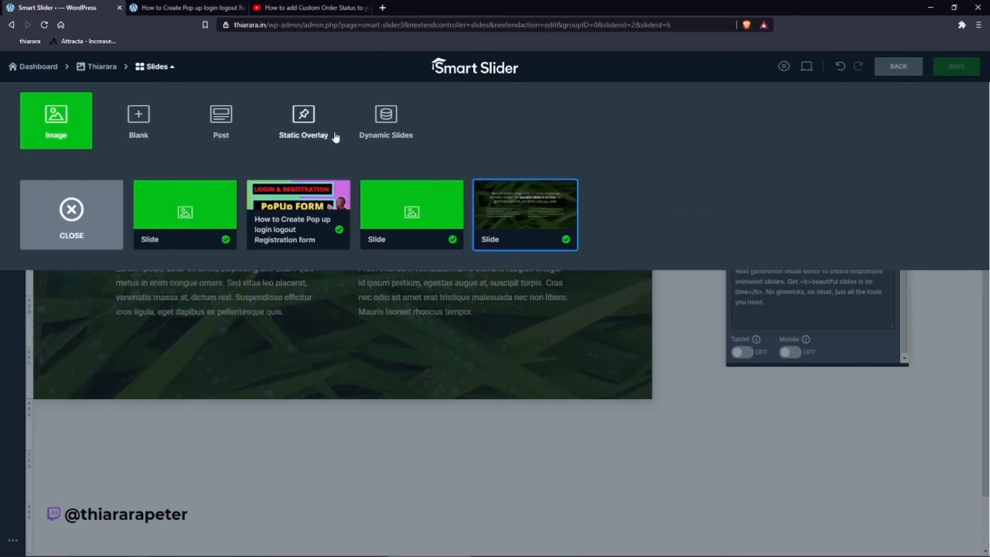
pyautogui.click(138, 120)
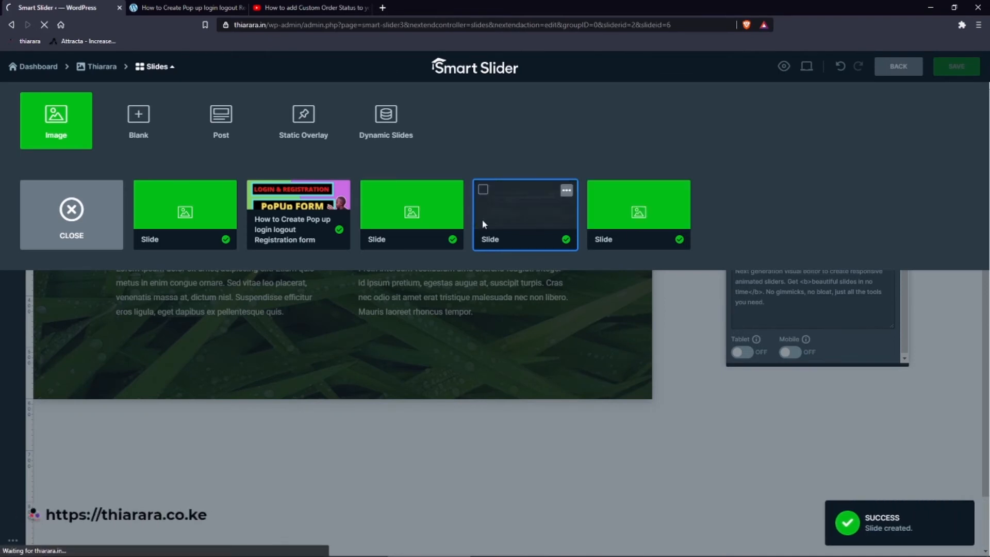
pyautogui.click(648, 220)
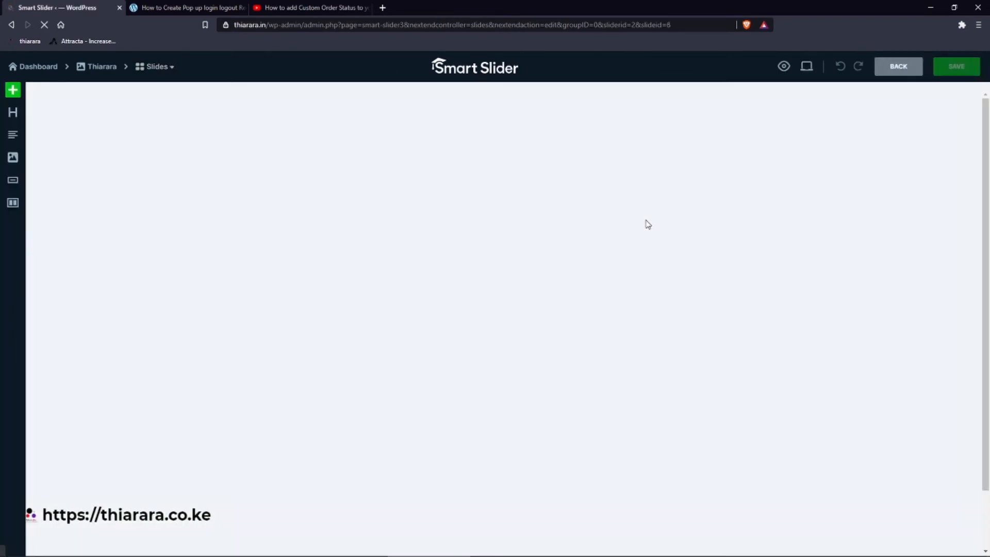
# - Insert the free Product section with the smartwatch photo and "Buy Now" button from the library into the blank slide
pyautogui.click(12, 91)
pyautogui.click(138, 96)
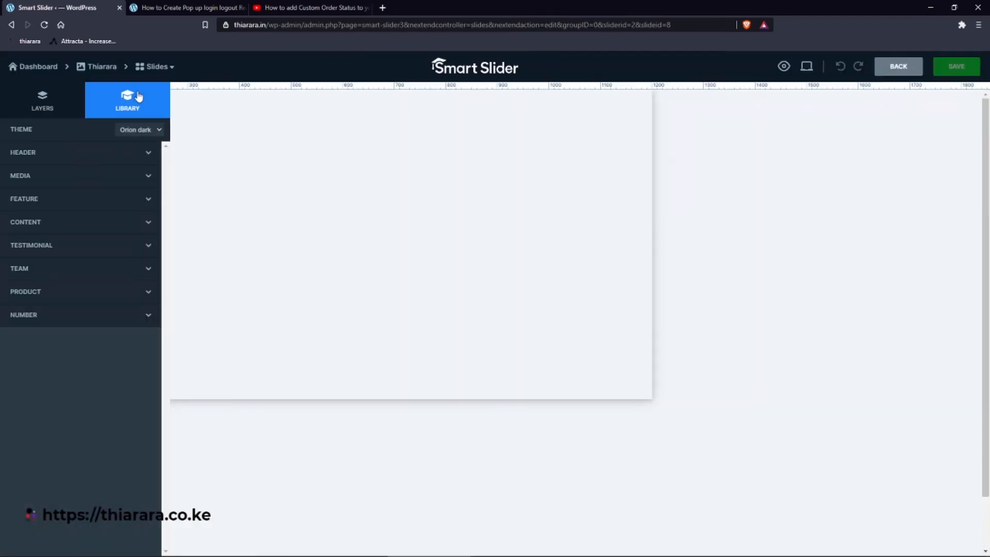
pyautogui.click(86, 300)
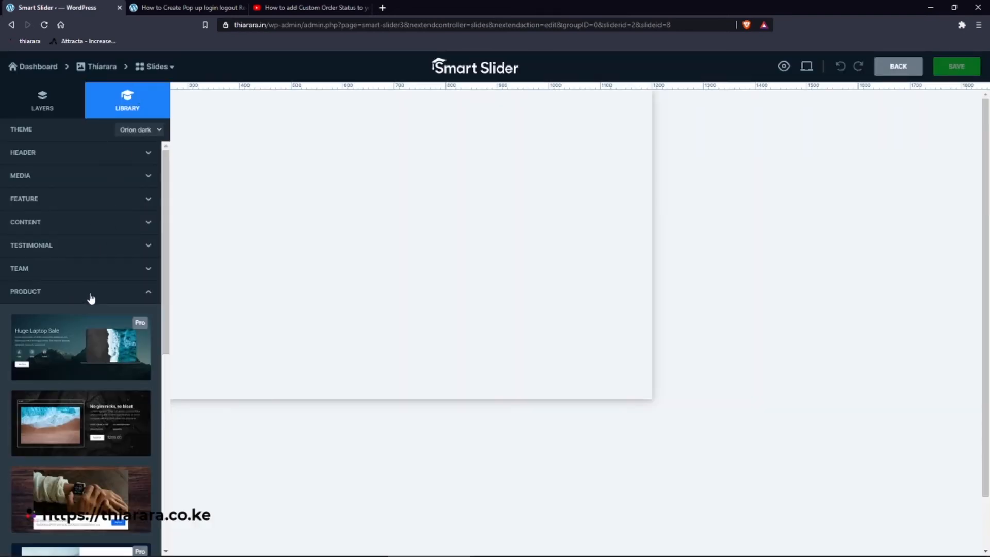
pyautogui.scroll(-2, 83, 418)
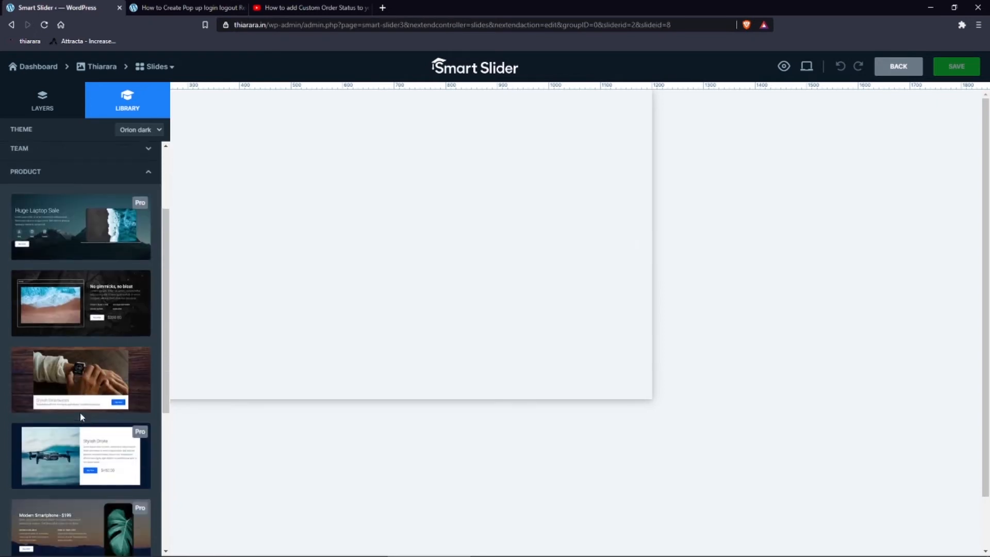
pyautogui.click(91, 384)
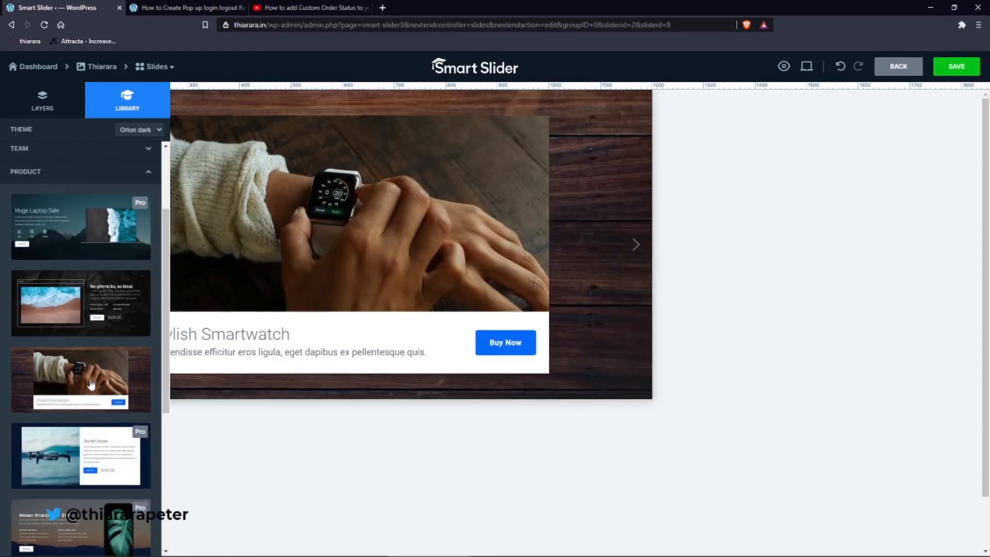
# - Look at the content settings of the smartwatch image, the "Stylish Smartwatch" heading and the description text
pyautogui.click(379, 186)
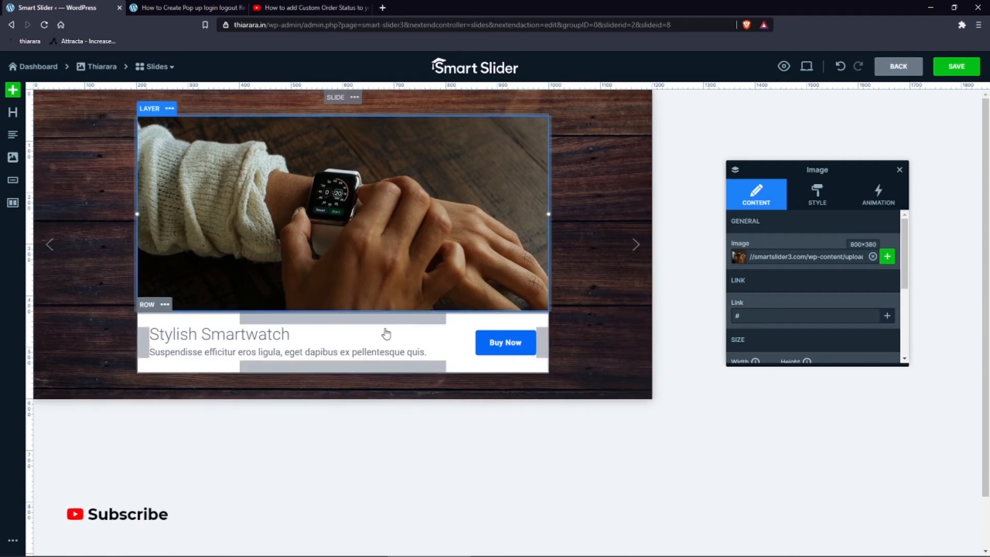
pyautogui.click(281, 340)
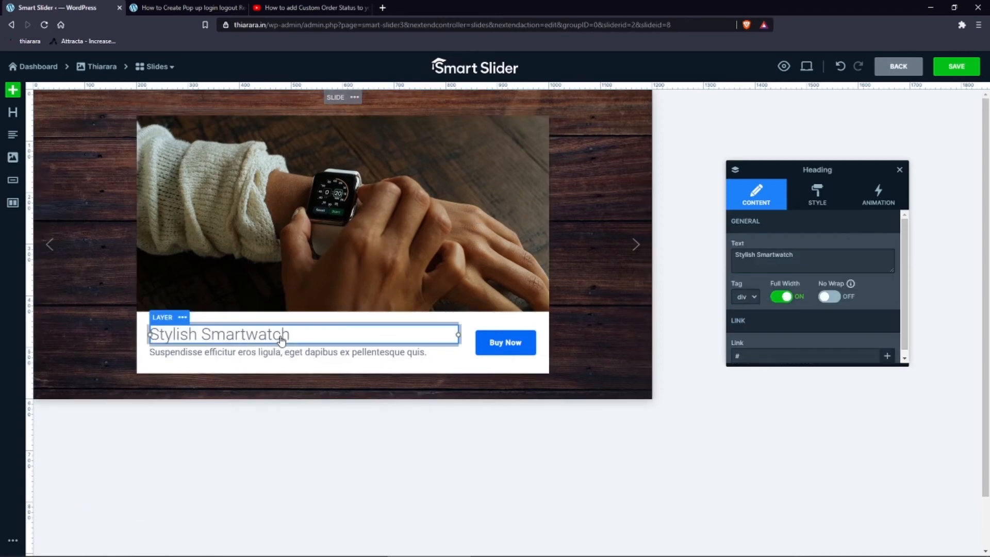
pyautogui.click(328, 355)
# - Review the "Buy Now" button's link and style settings, and save the slide
pyautogui.click(516, 354)
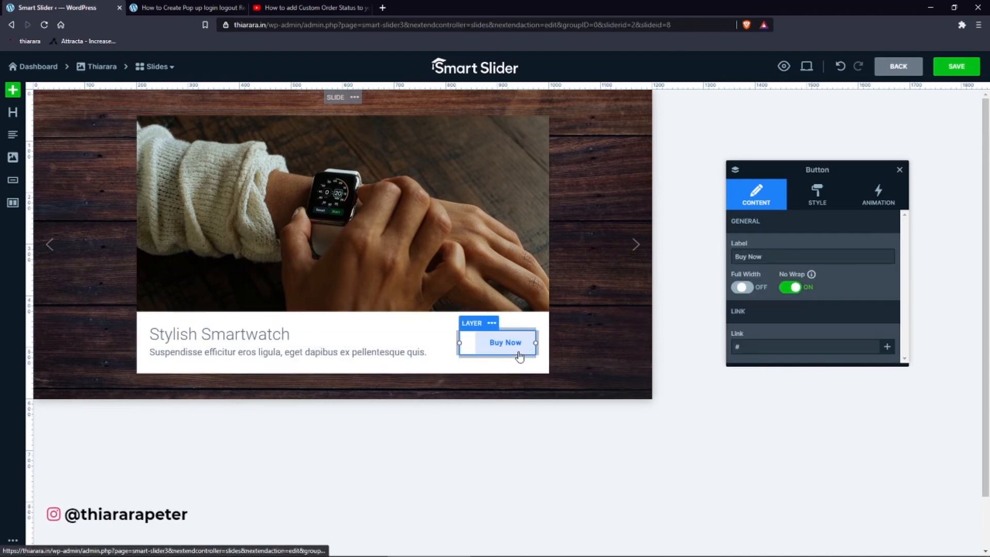
pyautogui.moveTo(754, 347); pyautogui.dragTo(699, 345)
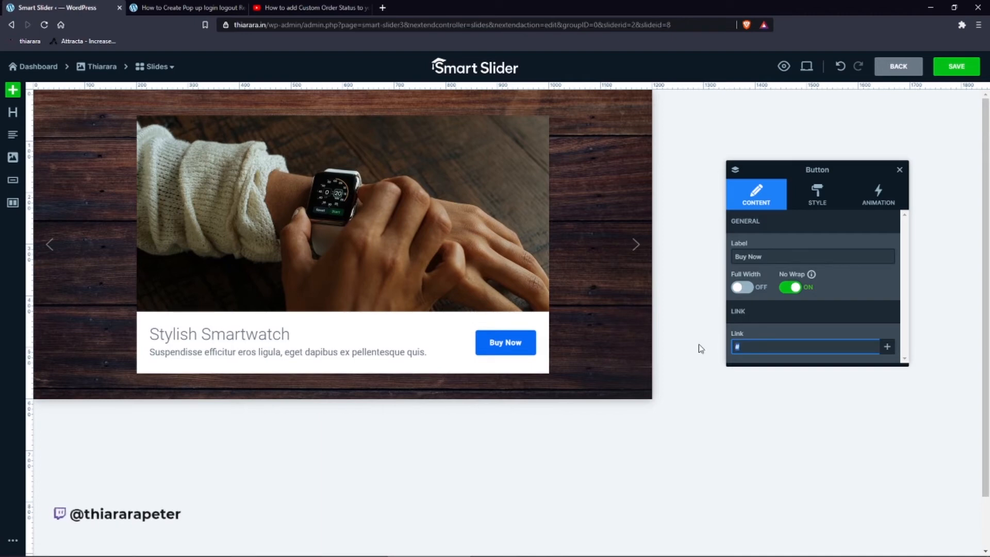
pyautogui.click(821, 199)
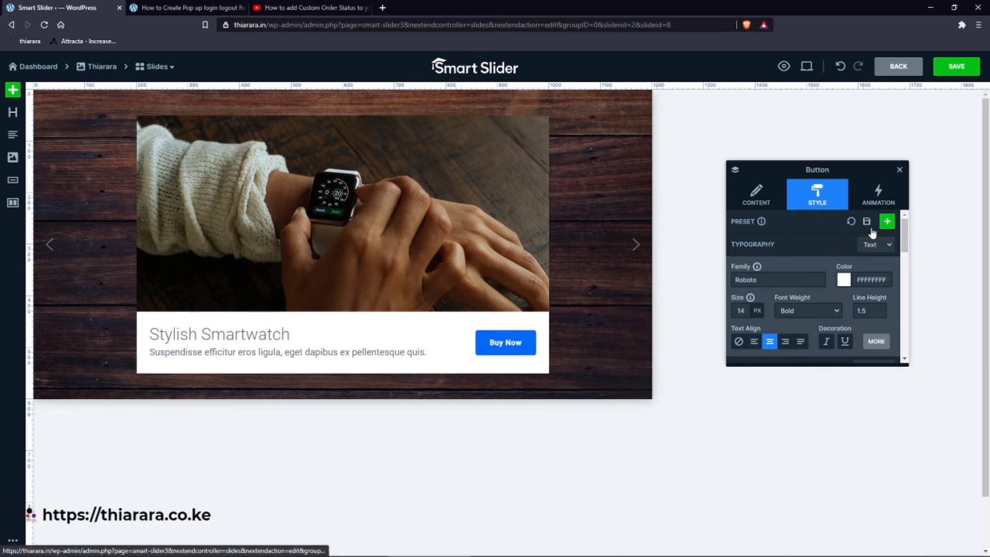
pyautogui.scroll(-1, 678, 258)
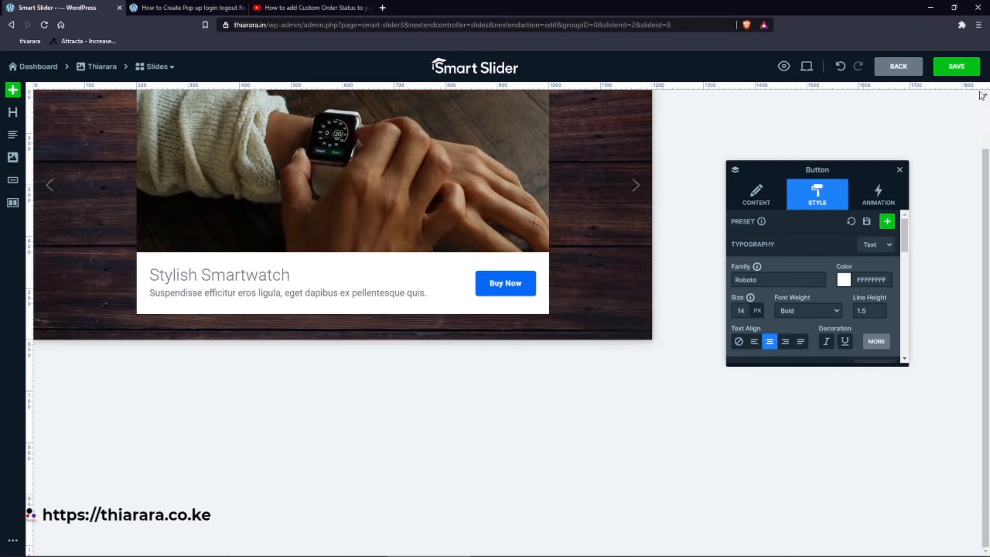
pyautogui.click(960, 69)
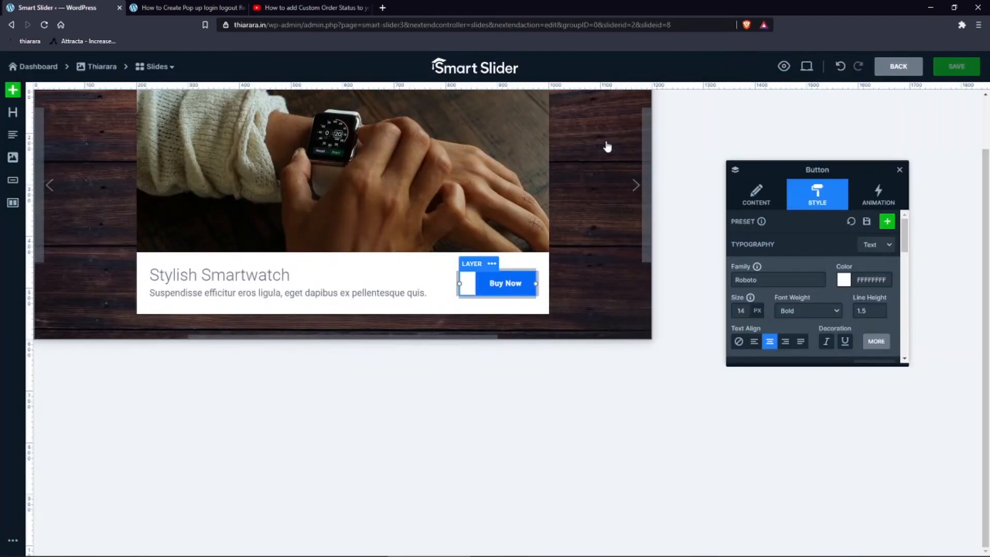
pyautogui.scroll(1, 392, 124)
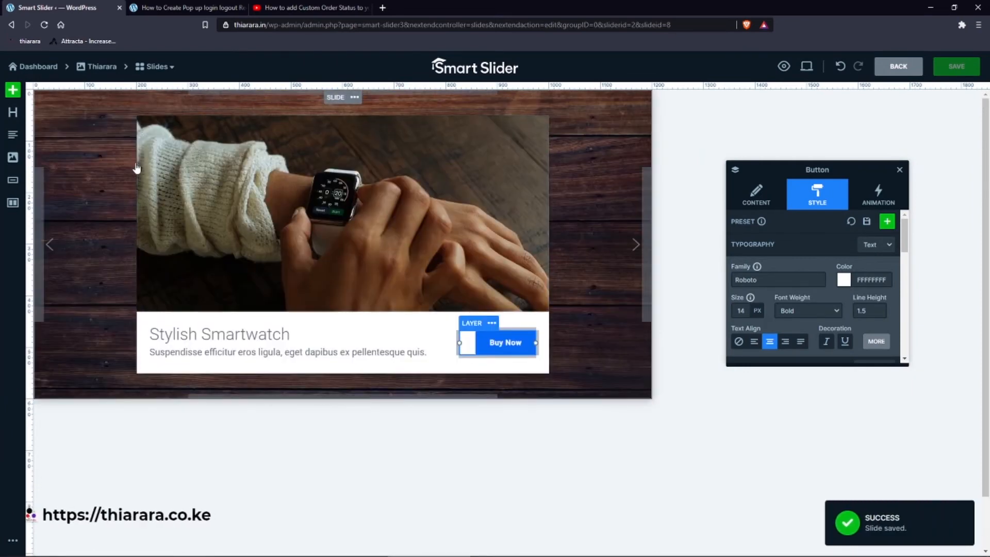
# - Go back to the site's blog page and reload it to view the slider live
pyautogui.click(155, 8)
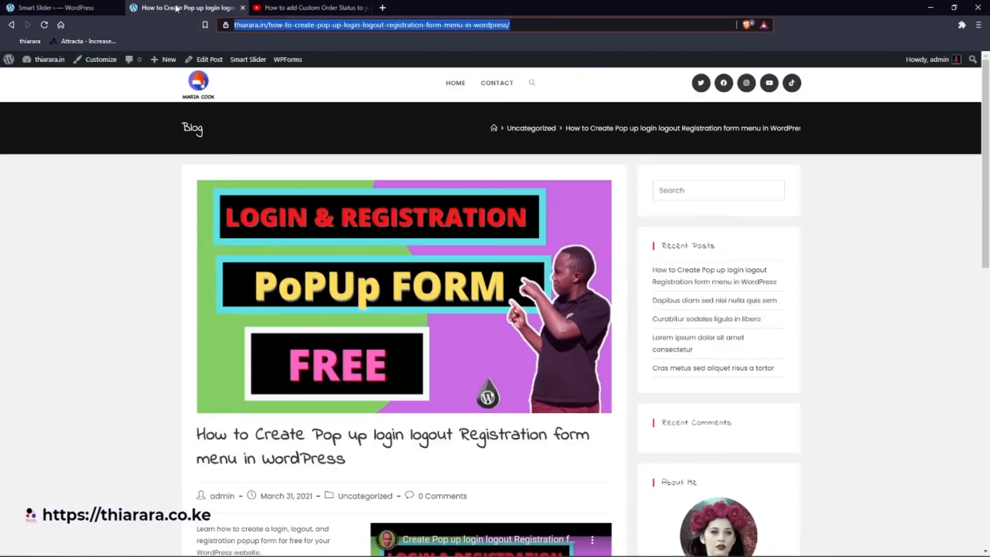
pyautogui.click(9, 26)
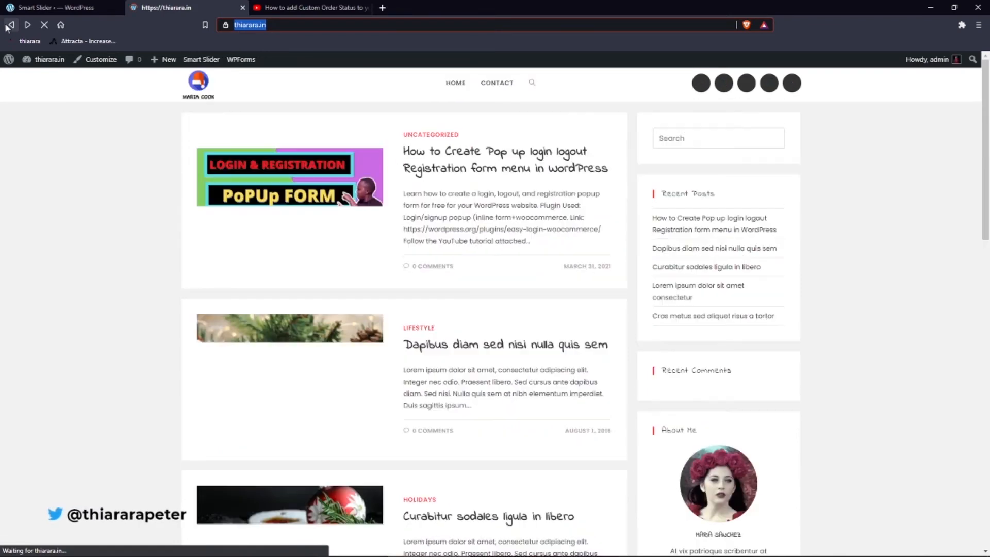
pyautogui.click(8, 25)
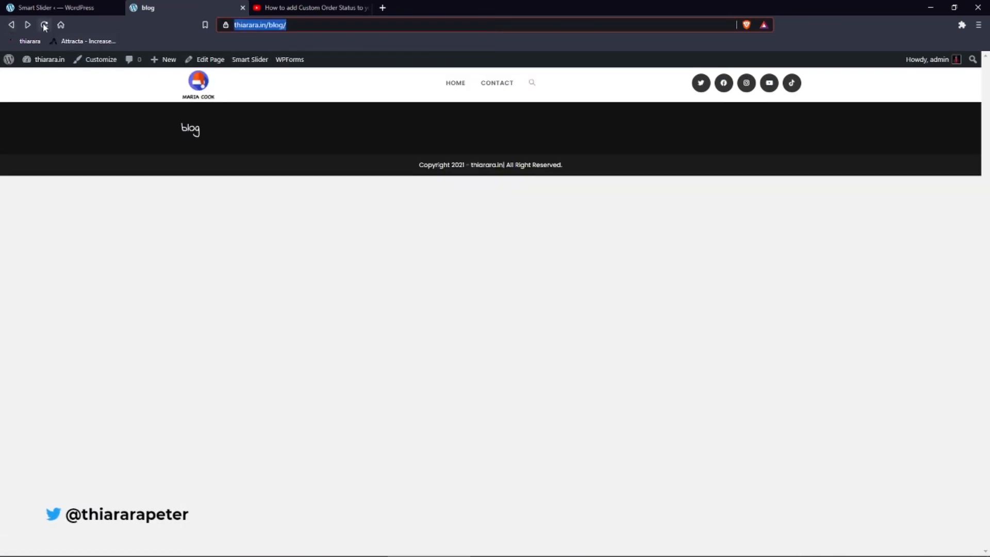
pyautogui.click(44, 26)
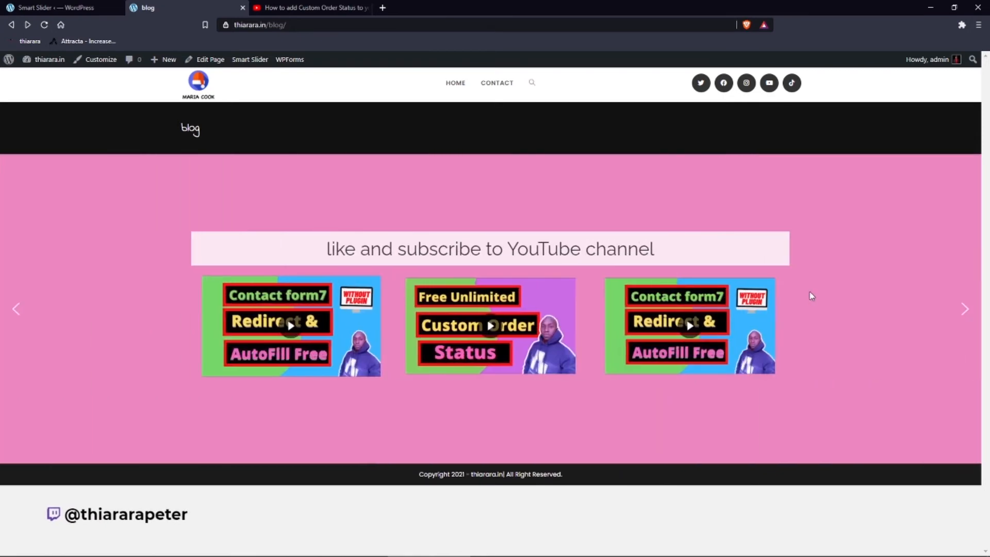
# - Play the third video in the "like and subscribe to YouTube channel" slide and advance through the following slides on the blog page
pyautogui.click(692, 326)
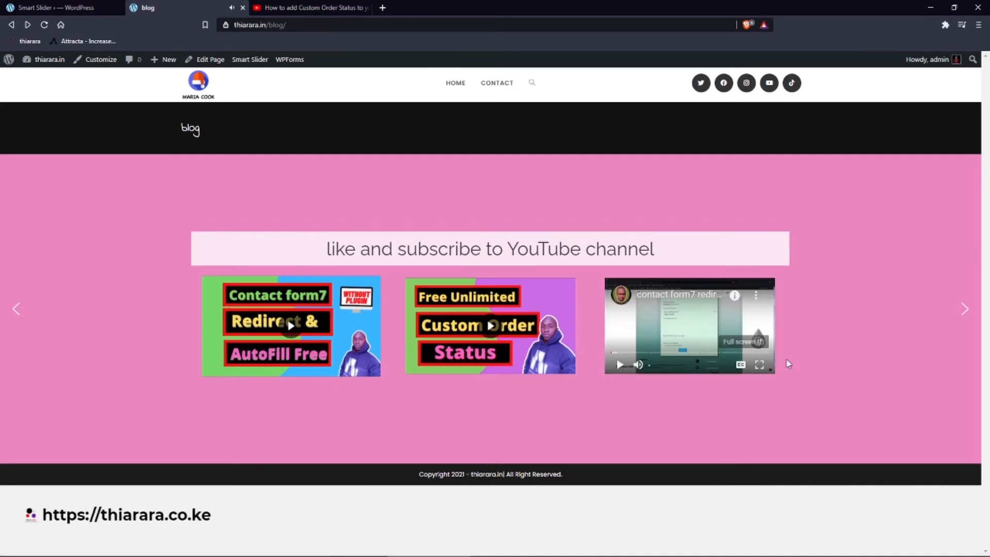
pyautogui.click(966, 309)
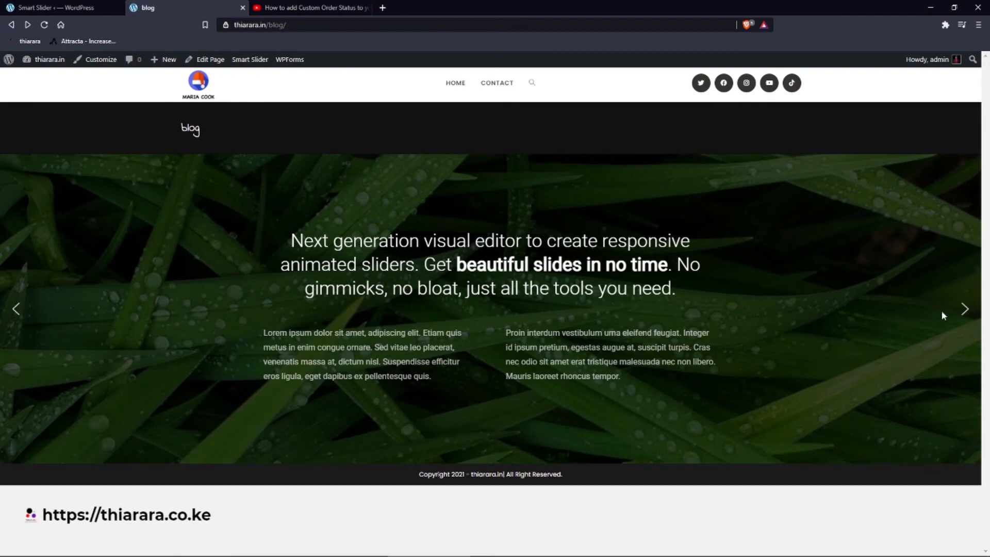
pyautogui.click(962, 313)
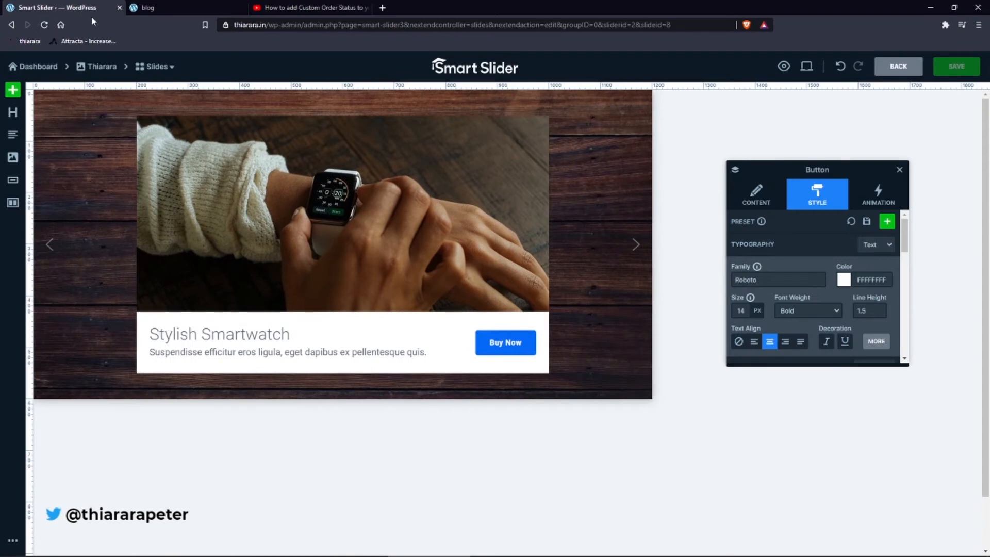
# - Return to the Smart Slider dashboard, open slider project #2 and look through its General settings
pyautogui.click(100, 67)
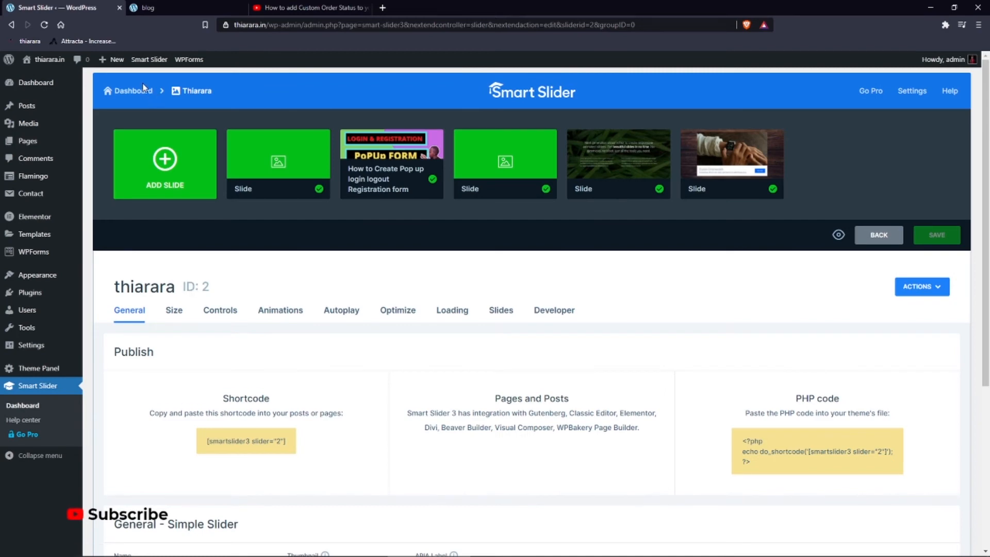
pyautogui.click(153, 93)
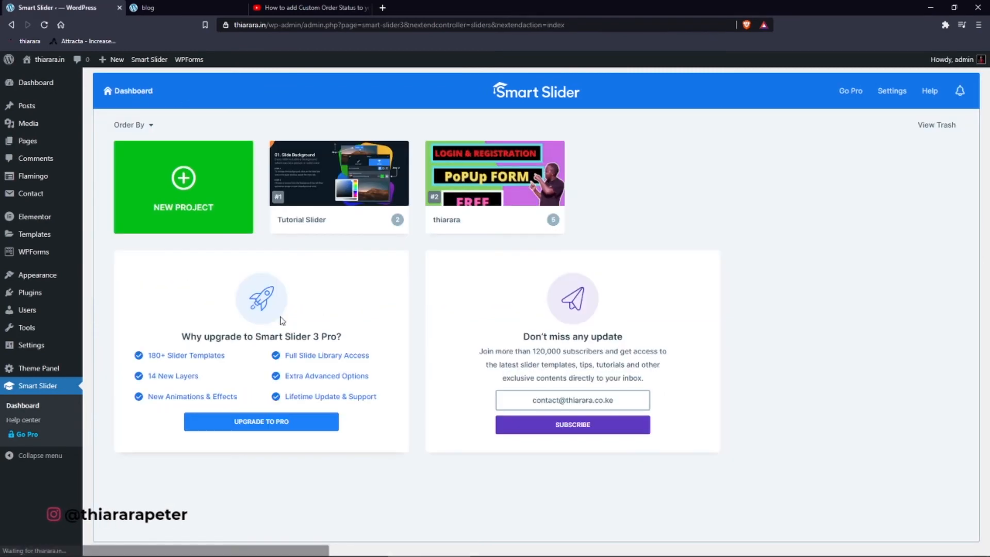
pyautogui.click(493, 199)
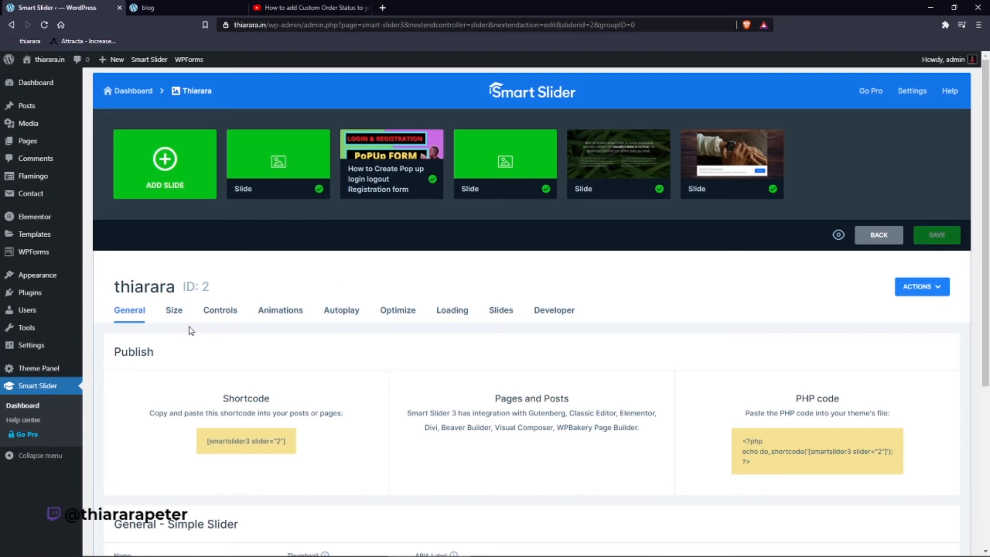
pyautogui.scroll(-5, 191, 330)
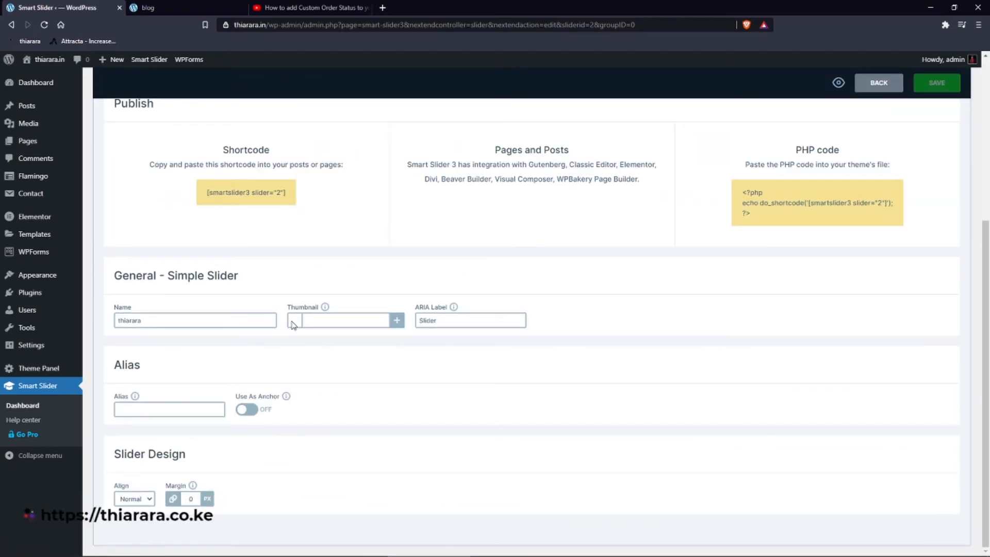
pyautogui.scroll(5, 229, 478)
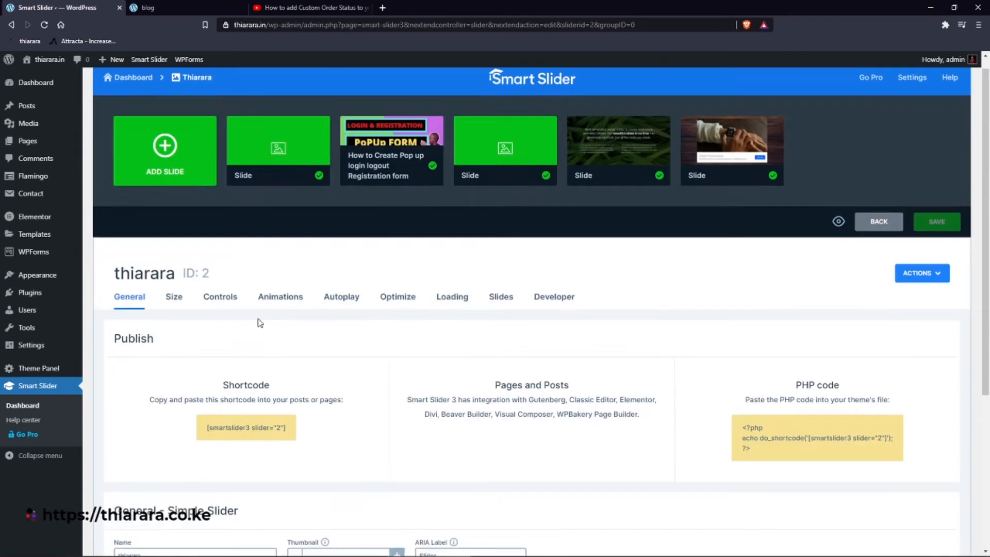
# - In the slider's Size settings, turn on the mobile slide width limit with a maximum of 480 px
pyautogui.click(174, 311)
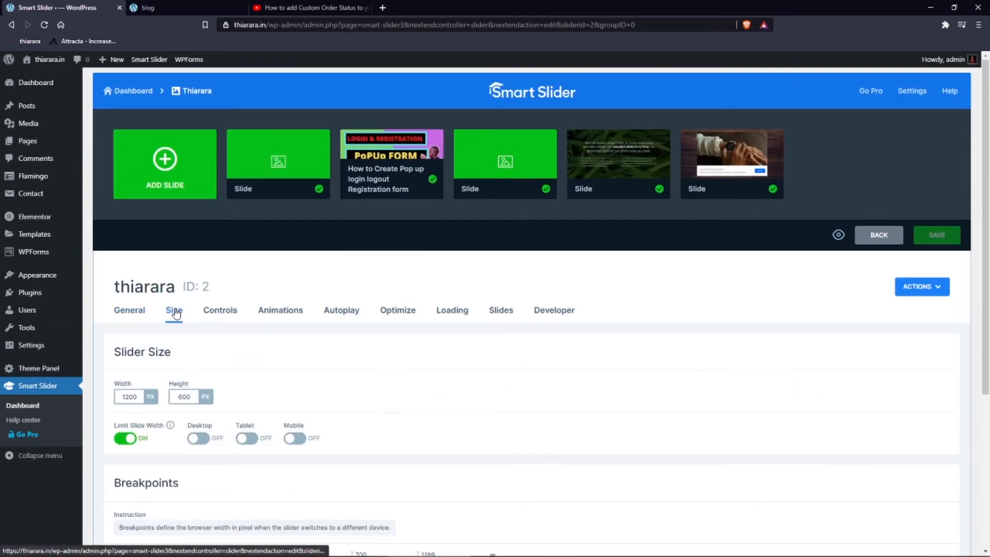
pyautogui.scroll(-3, 135, 308)
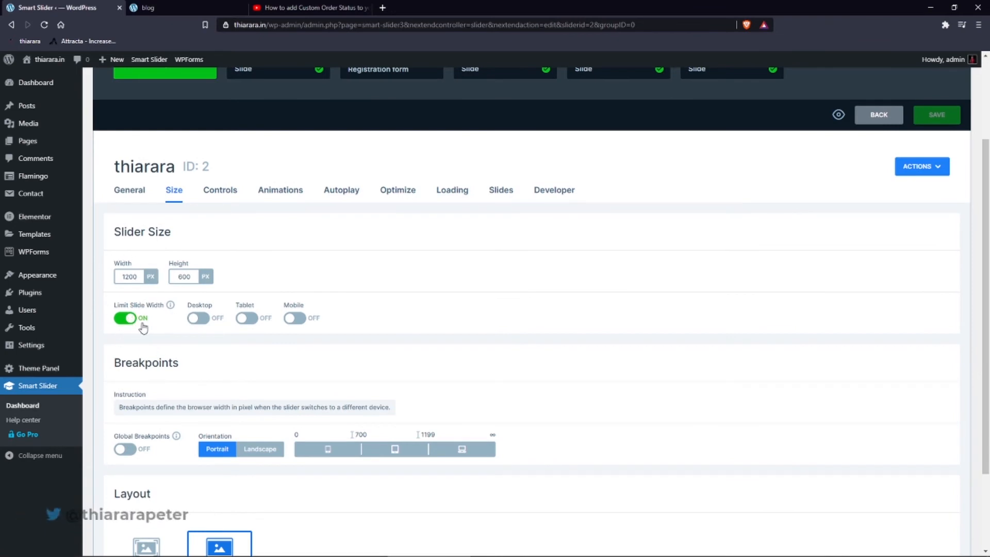
pyautogui.click(296, 320)
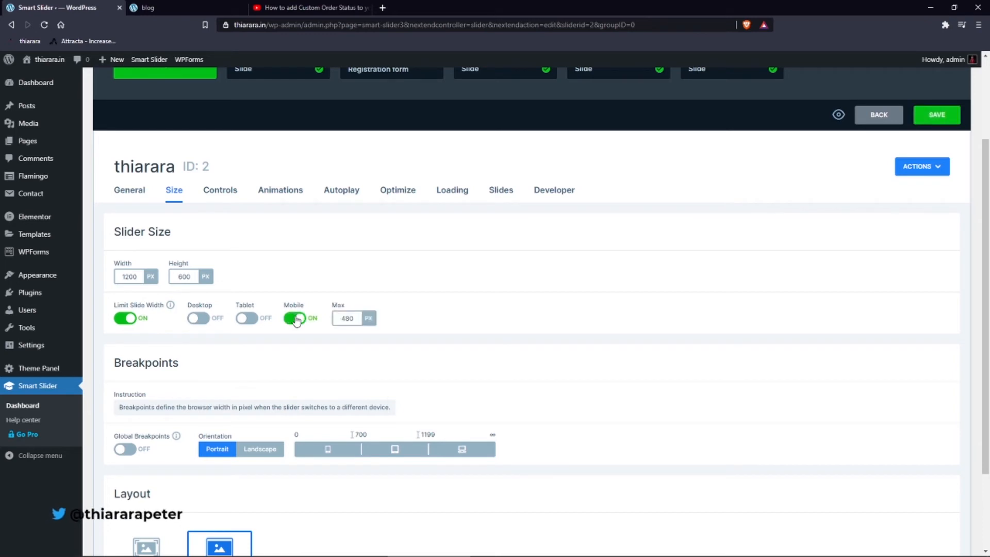
pyautogui.click(296, 320)
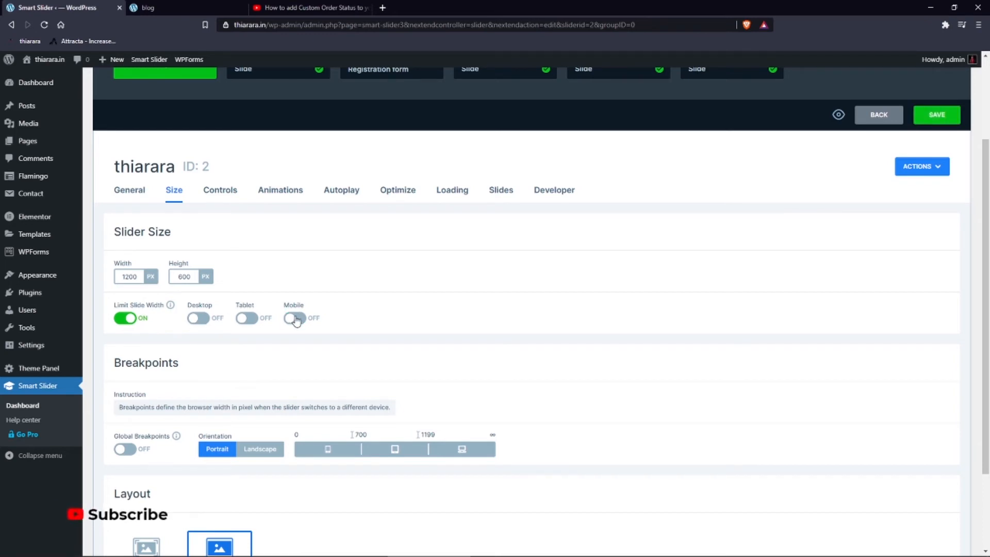
pyautogui.scroll(-2, 427, 400)
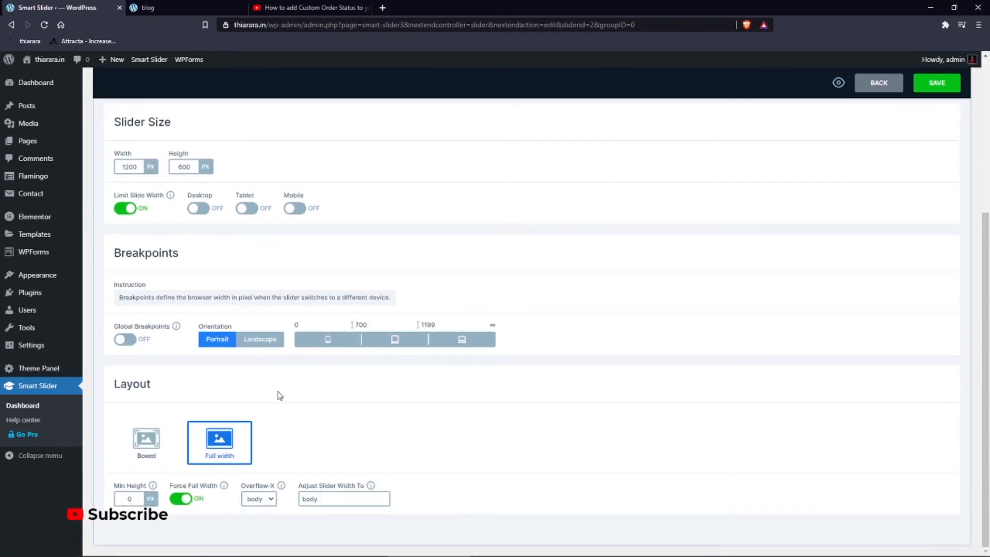
pyautogui.scroll(2, 245, 288)
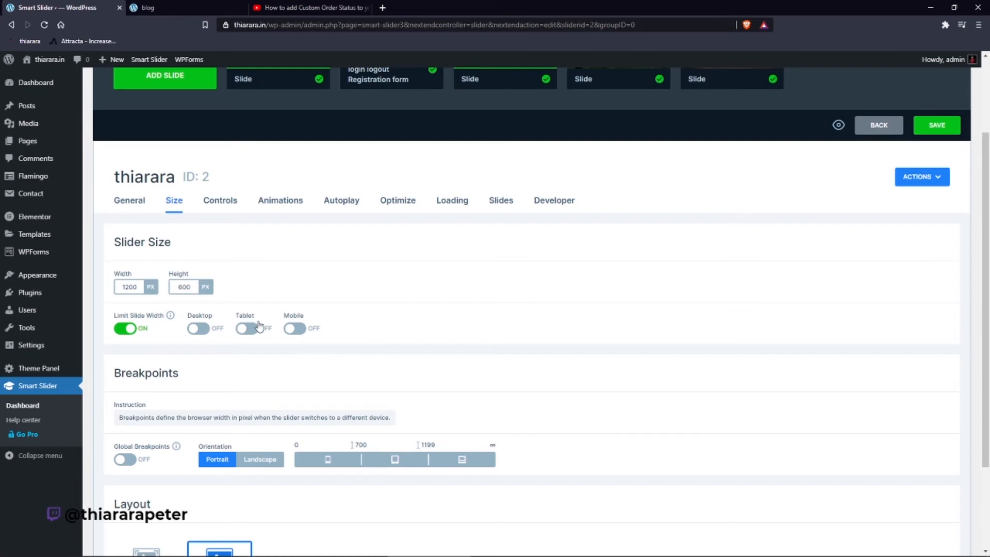
pyautogui.click(293, 331)
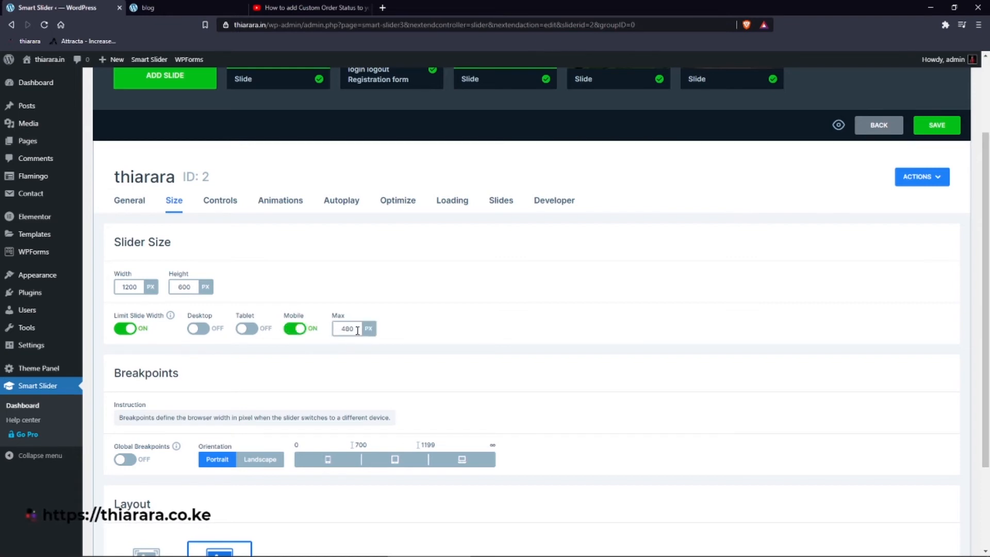
pyautogui.doubleClick(344, 331)
pyautogui.click(405, 341)
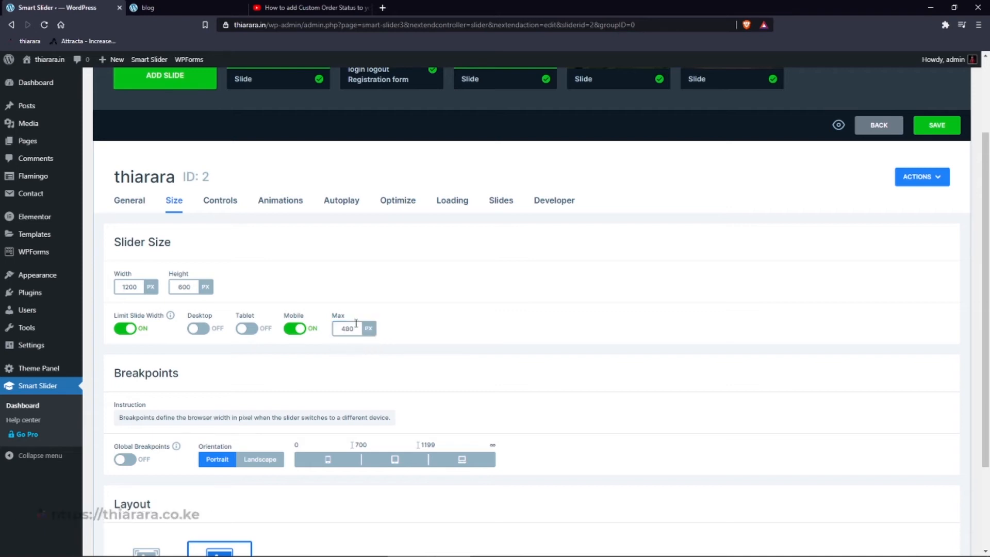
# - Look over the Breakpoints and Layout options in the slider's Size settings
pyautogui.scroll(-3, 206, 388)
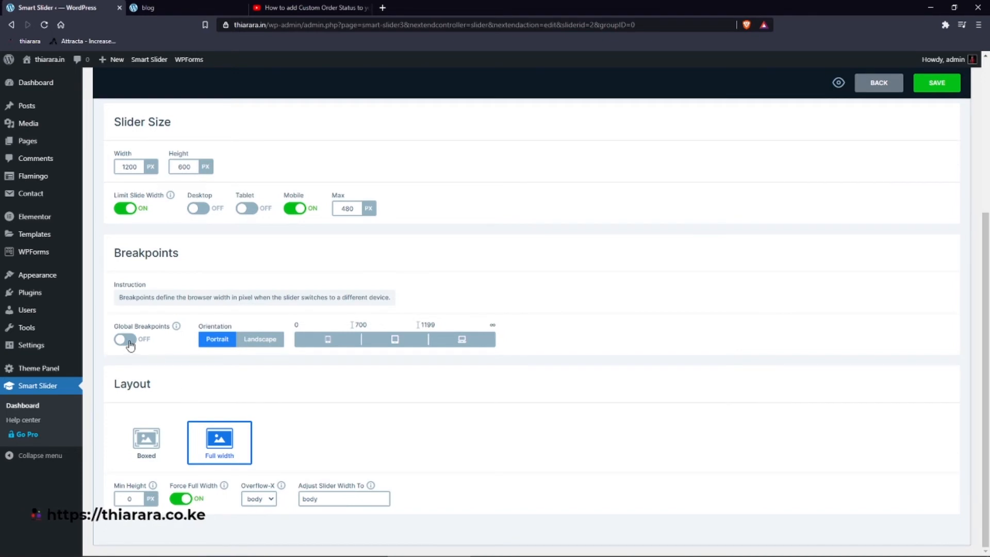
pyautogui.click(129, 341)
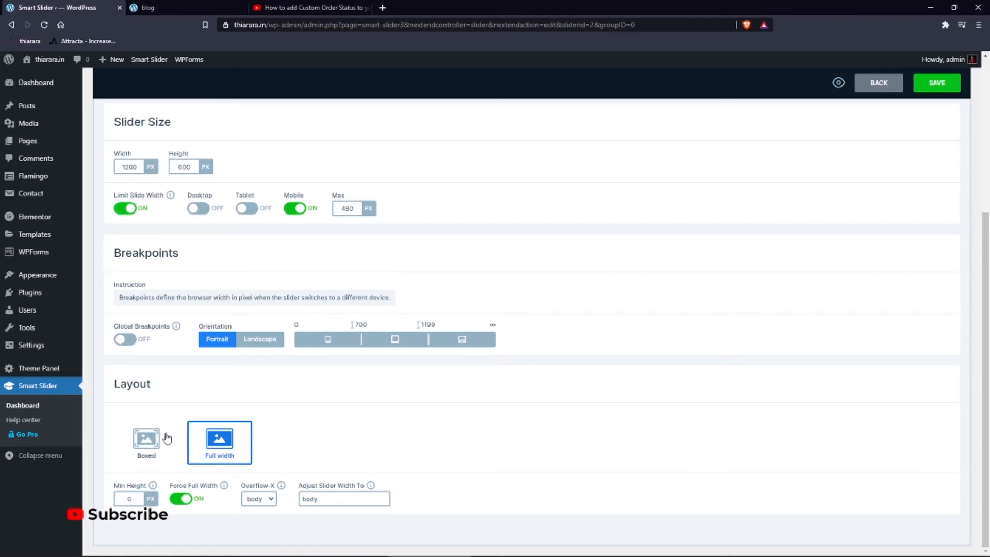
pyautogui.scroll(5, 268, 531)
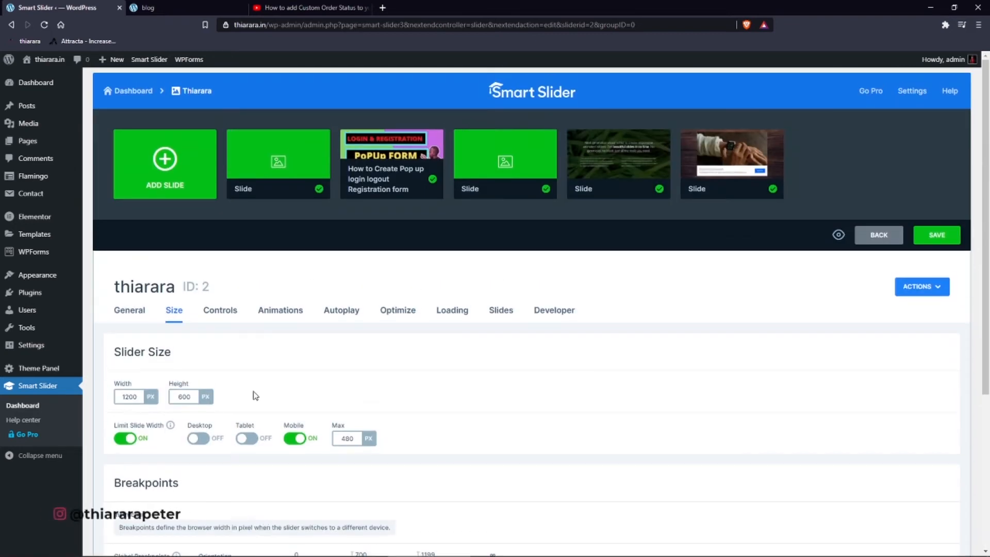
# - Turn on Mouse Wheel navigation in the slider's Controls settings and check the slider on the blog page
pyautogui.click(223, 312)
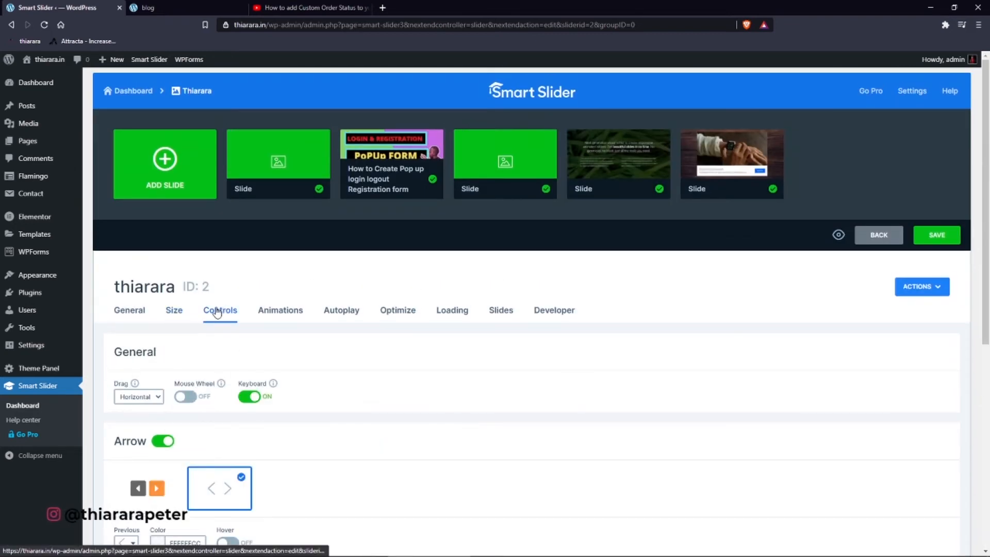
pyautogui.scroll(-2, 277, 400)
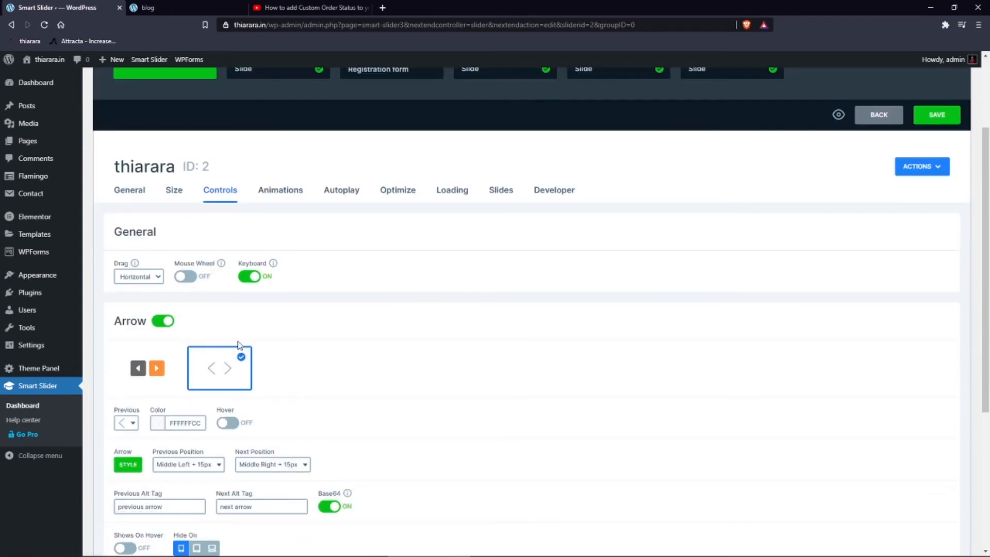
pyautogui.scroll(3, 250, 356)
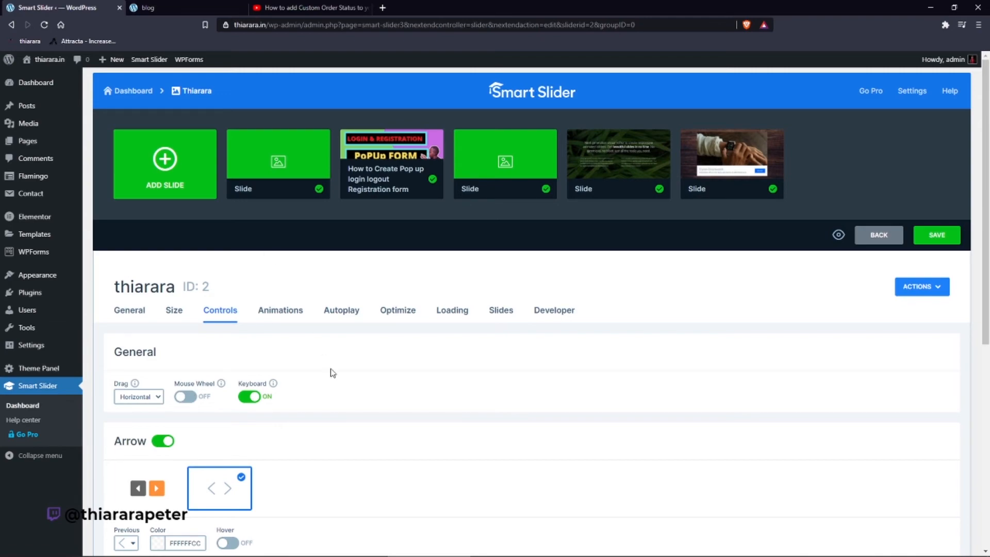
pyautogui.click(221, 5)
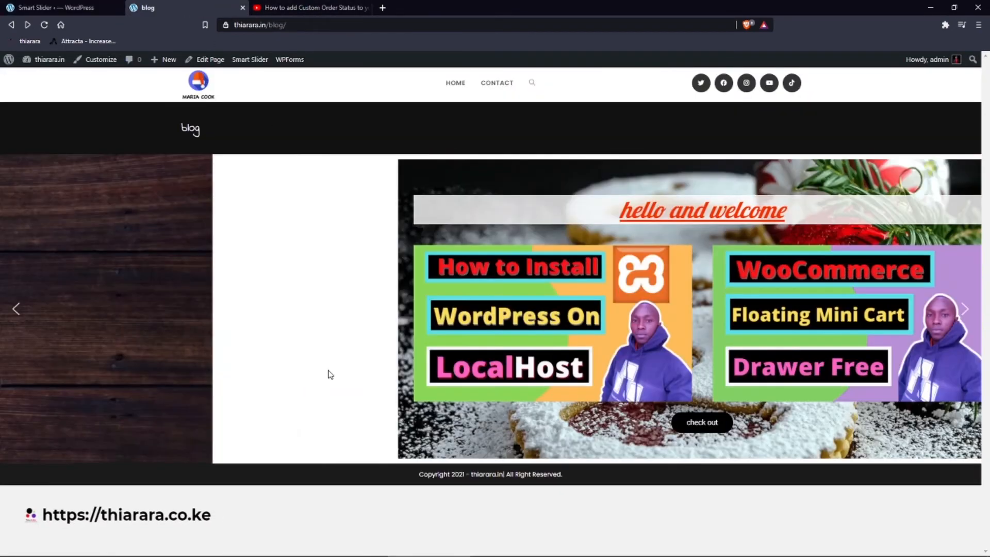
pyautogui.click(62, 7)
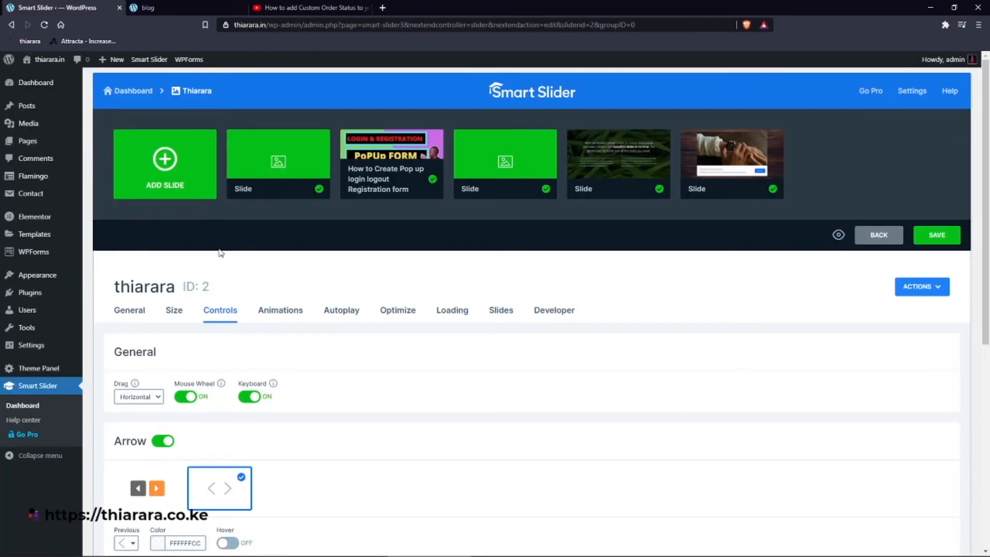
pyautogui.click(222, 7)
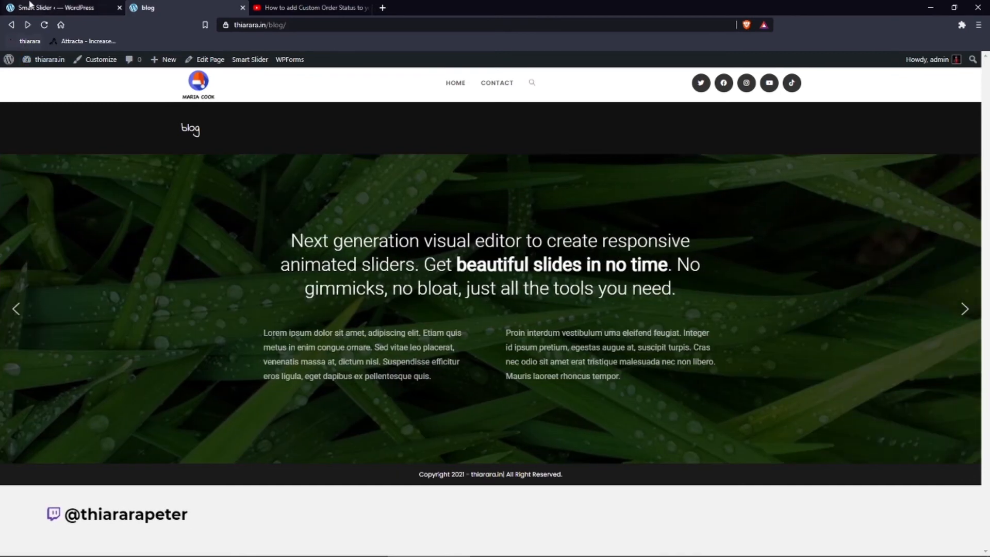
pyautogui.click(49, 8)
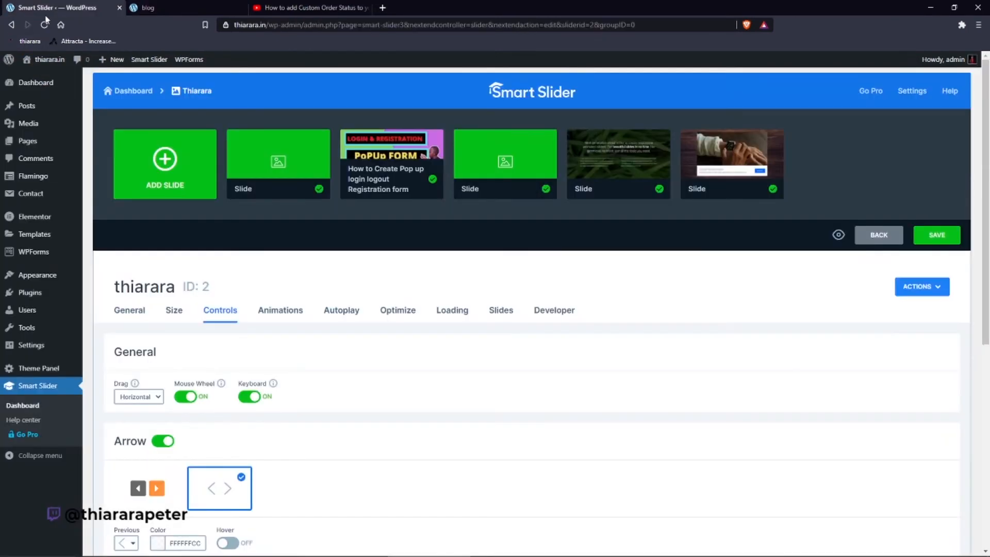
# - Look through the Arrow control's style, position, Shows On Hover and Hide On options
pyautogui.scroll(-2, 180, 443)
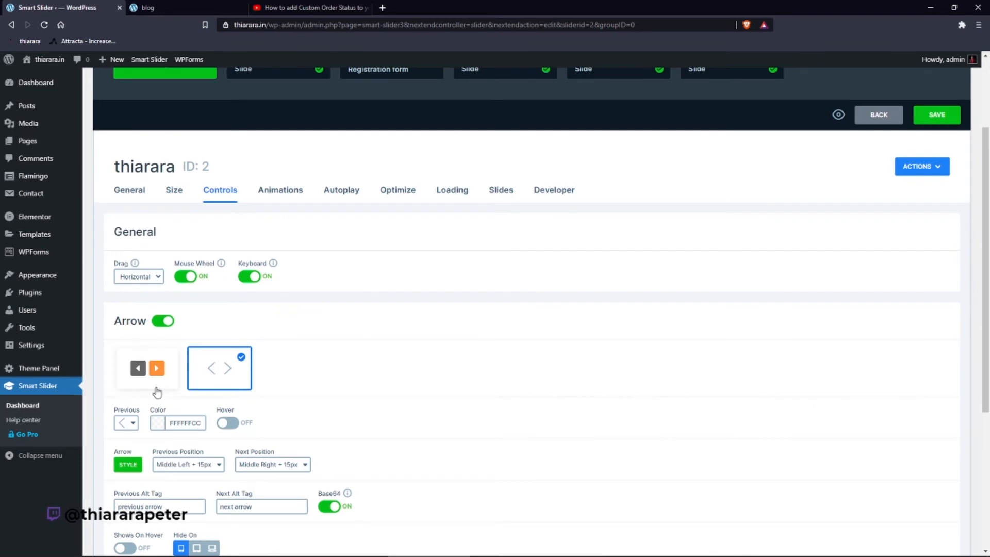
pyautogui.scroll(-2, 195, 325)
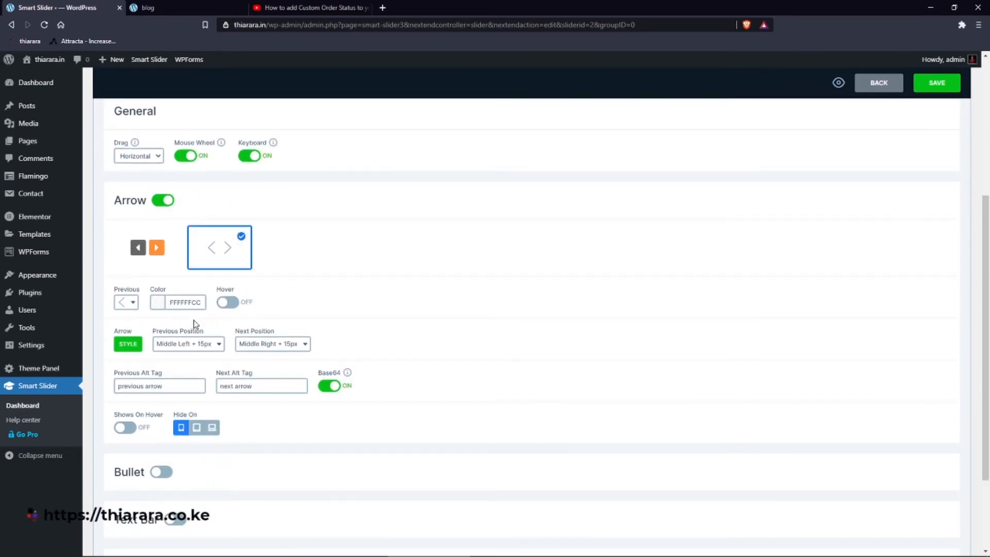
pyautogui.scroll(4, 180, 441)
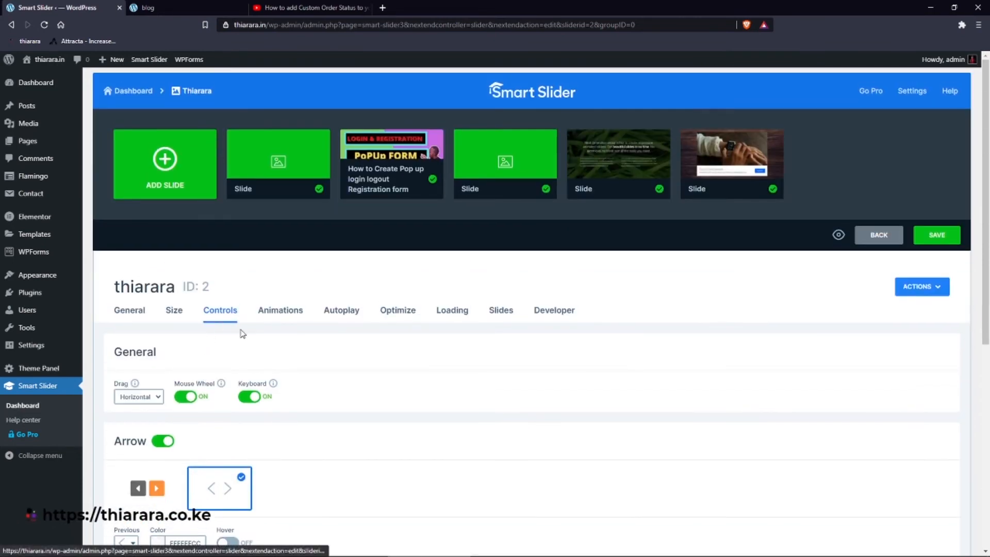
pyautogui.scroll(-6, 225, 373)
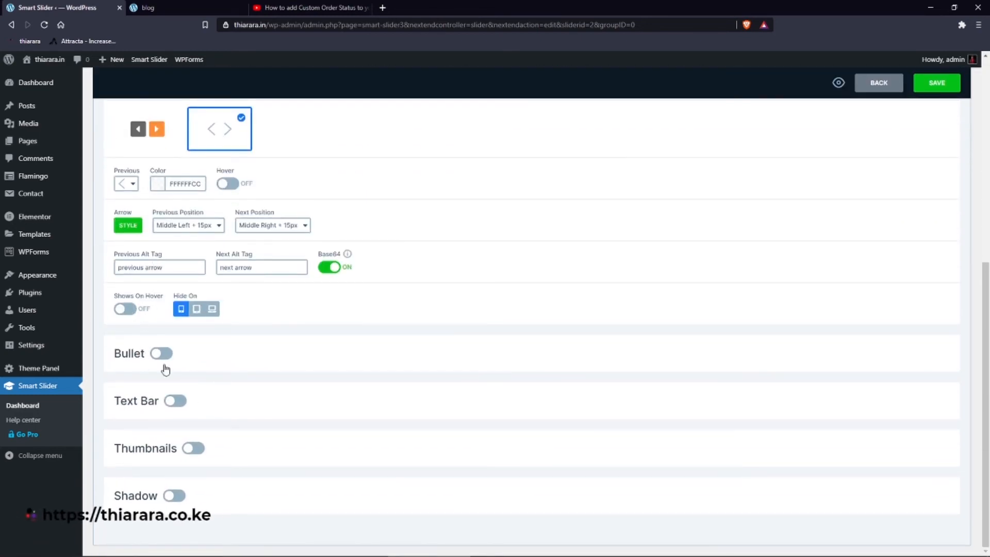
pyautogui.click(126, 310)
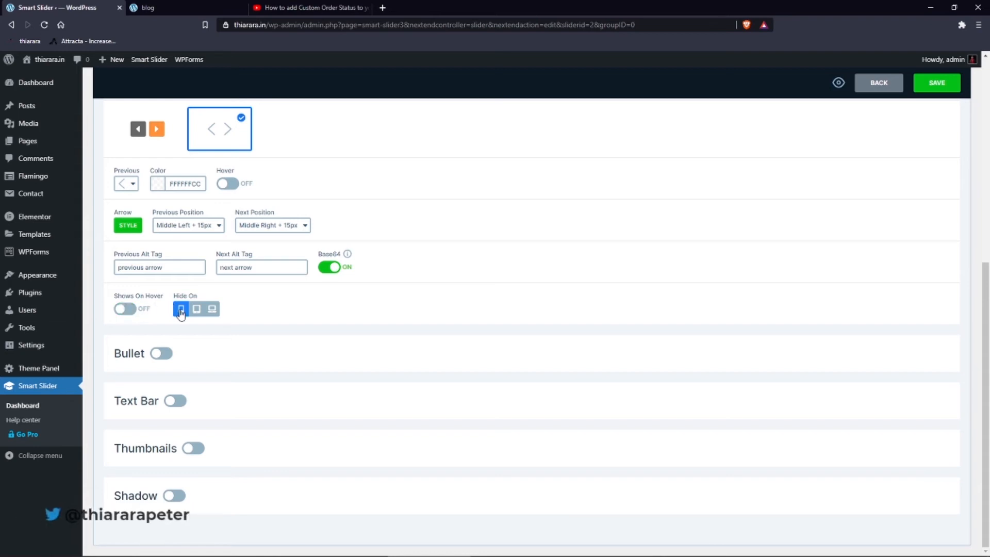
pyautogui.scroll(2, 193, 350)
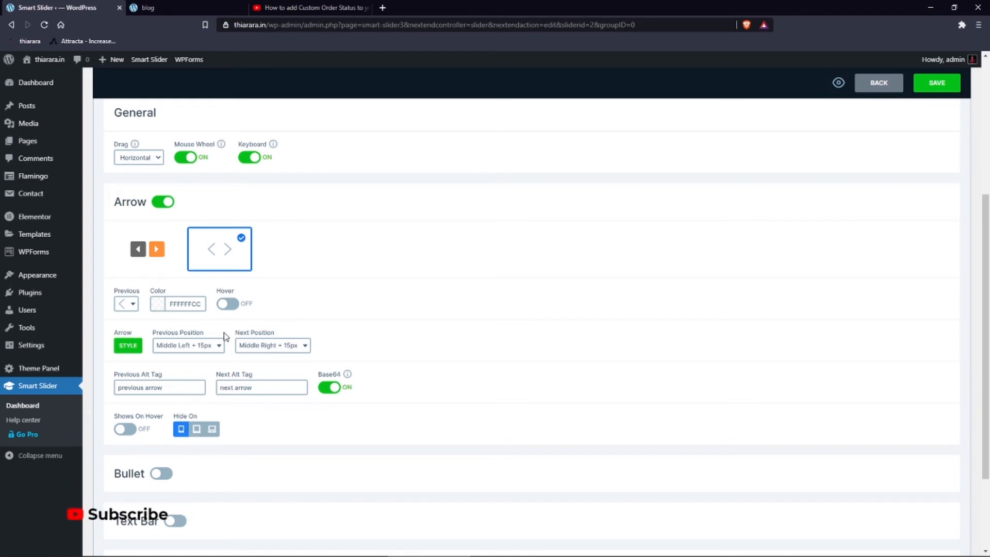
# - Enable the Bullet control for the slider
pyautogui.scroll(4, 298, 303)
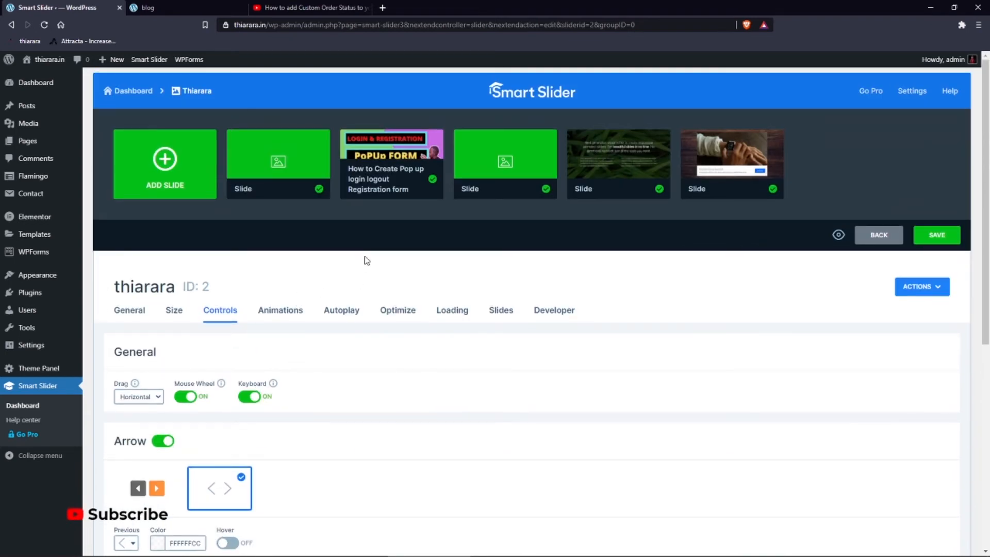
pyautogui.scroll(-4, 287, 448)
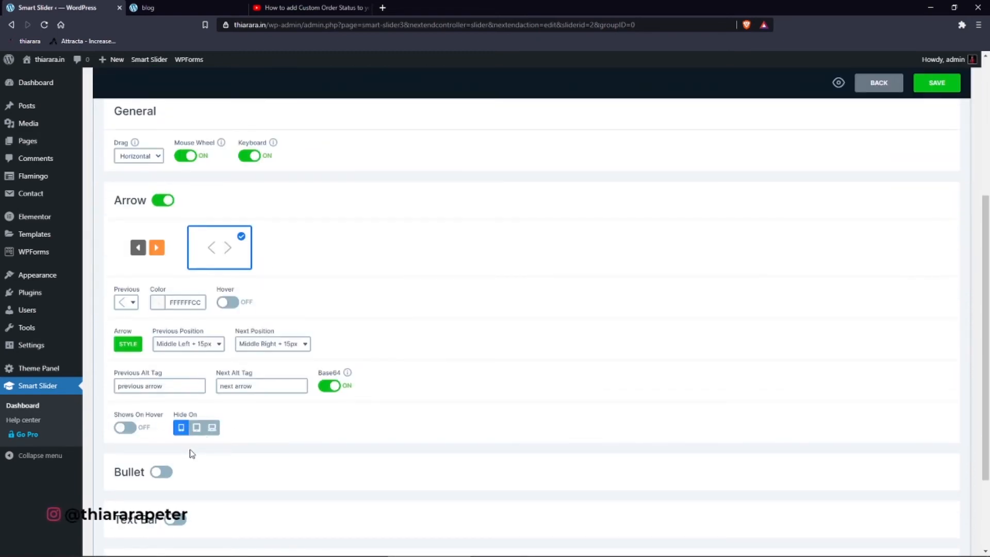
pyautogui.click(161, 472)
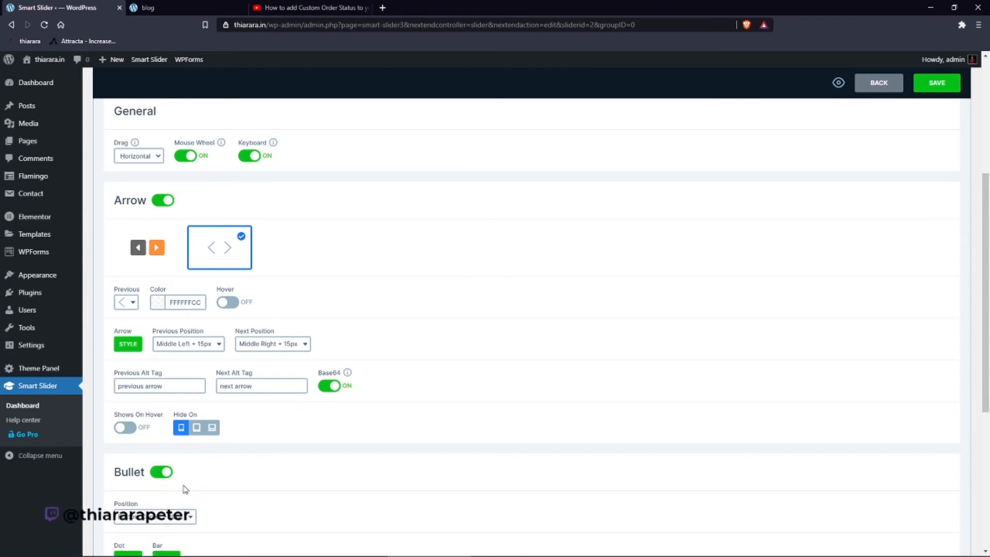
# - Look over the slider's General and Arrow control settings and compare them with the arrows on the blog page
pyautogui.scroll(-3, 239, 466)
pyautogui.scroll(2, 417, 346)
pyautogui.scroll(5, 418, 346)
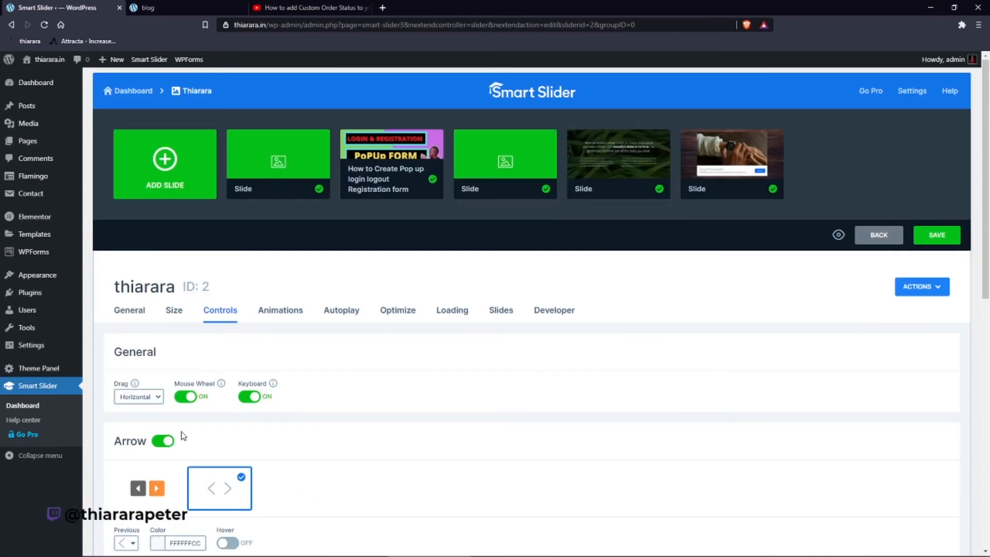
pyautogui.scroll(-2, 146, 469)
pyautogui.scroll(-2, 203, 475)
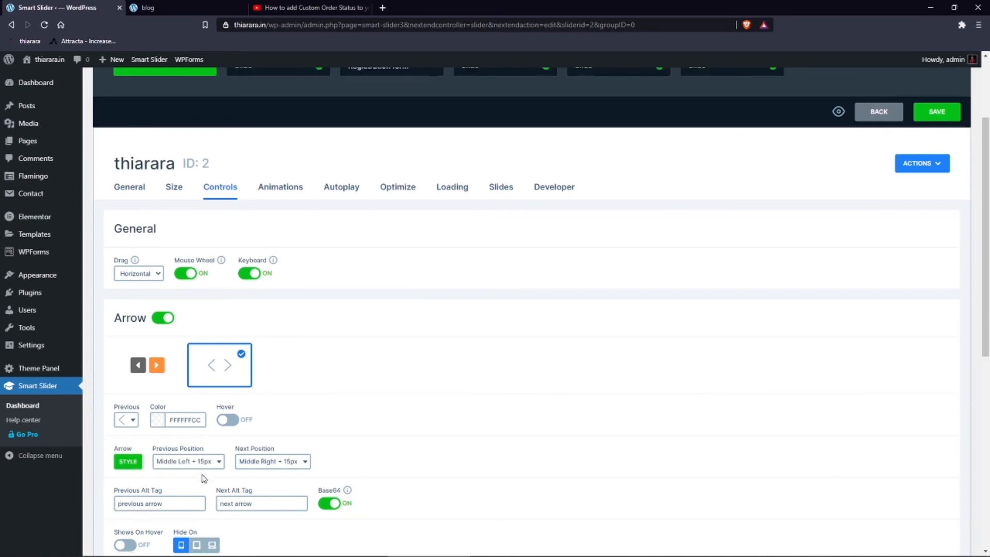
pyautogui.scroll(5, 123, 309)
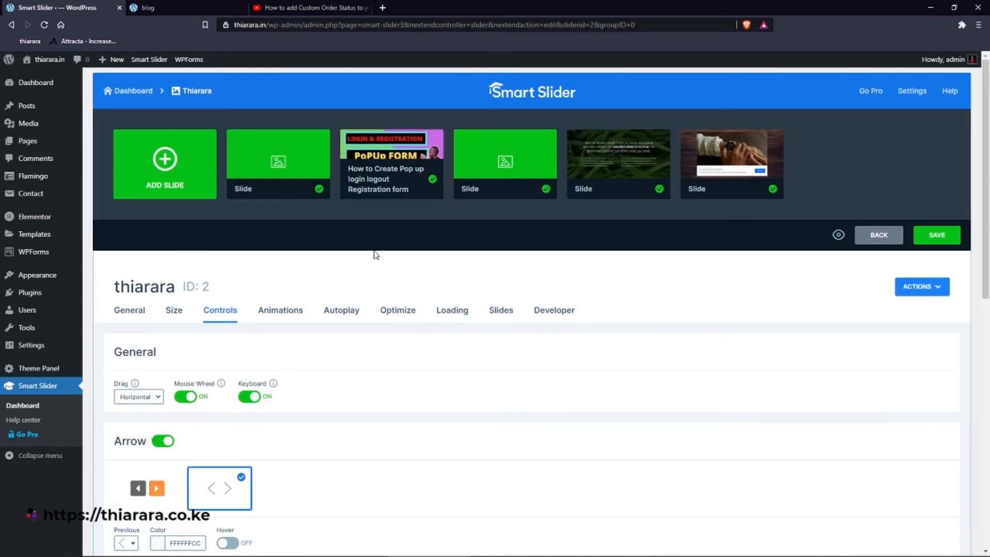
pyautogui.click(172, 8)
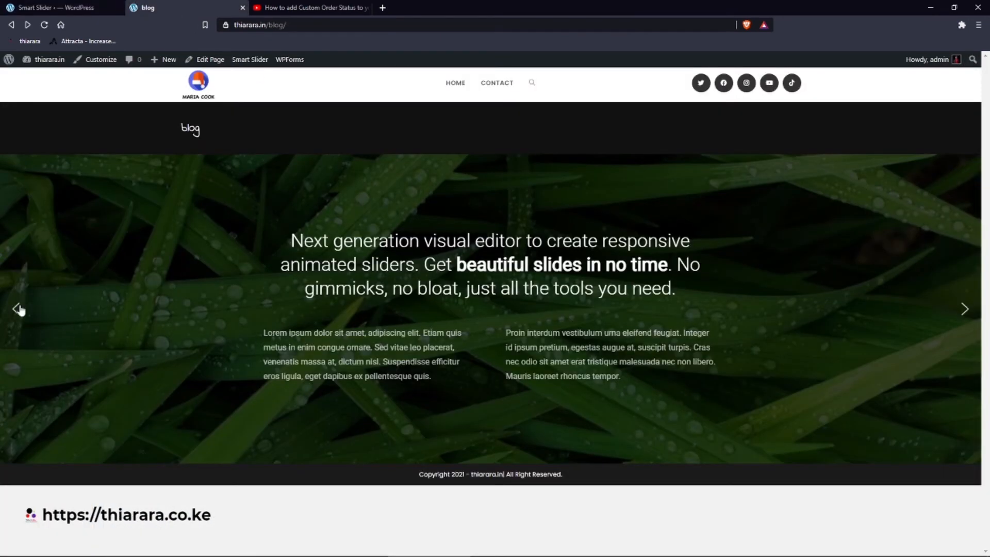
pyautogui.click(57, 7)
# - Look through the Bullet, Text Bar, Thumbnails and Shadow controls, trying the Thumbnails toggle on and off
pyautogui.scroll(-4, 179, 509)
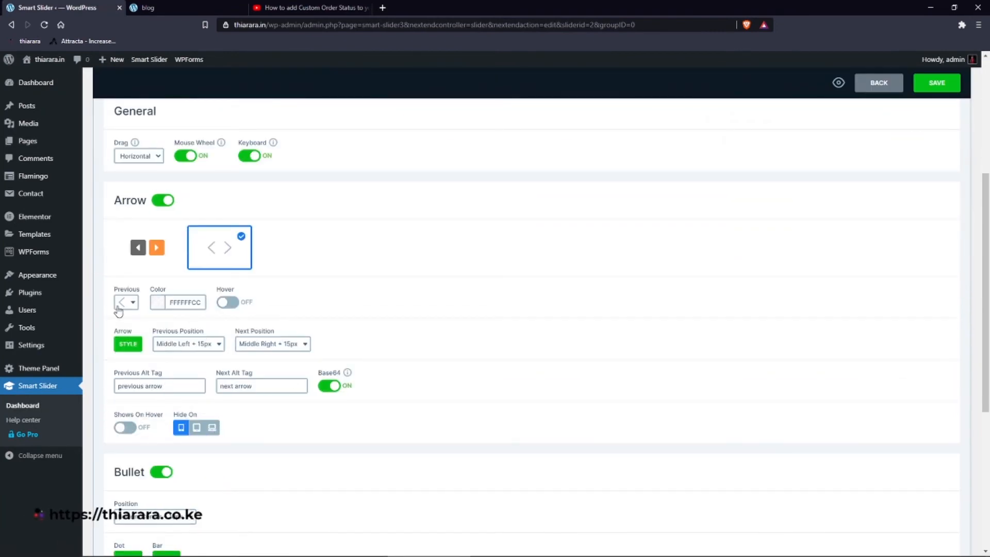
pyautogui.scroll(-4, 174, 484)
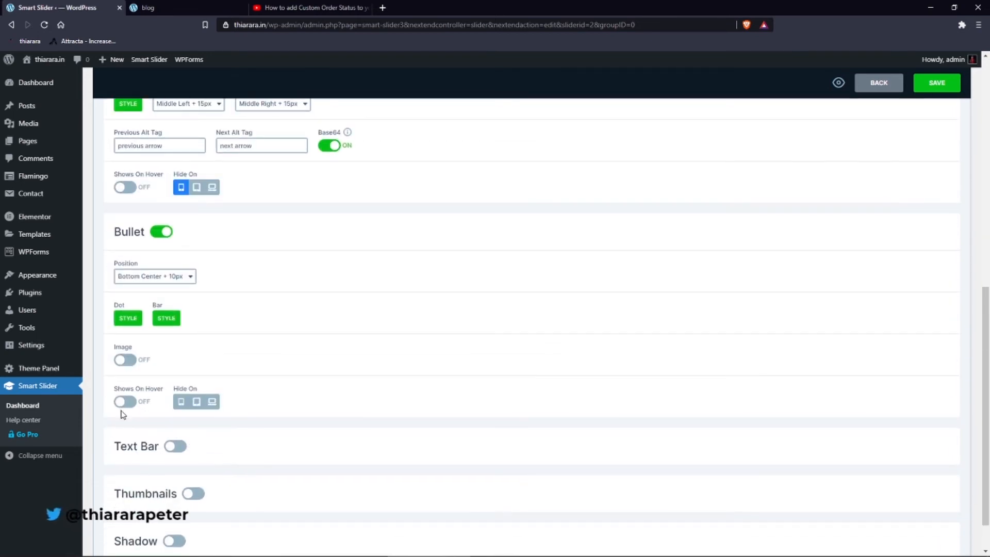
pyautogui.scroll(-1, 170, 471)
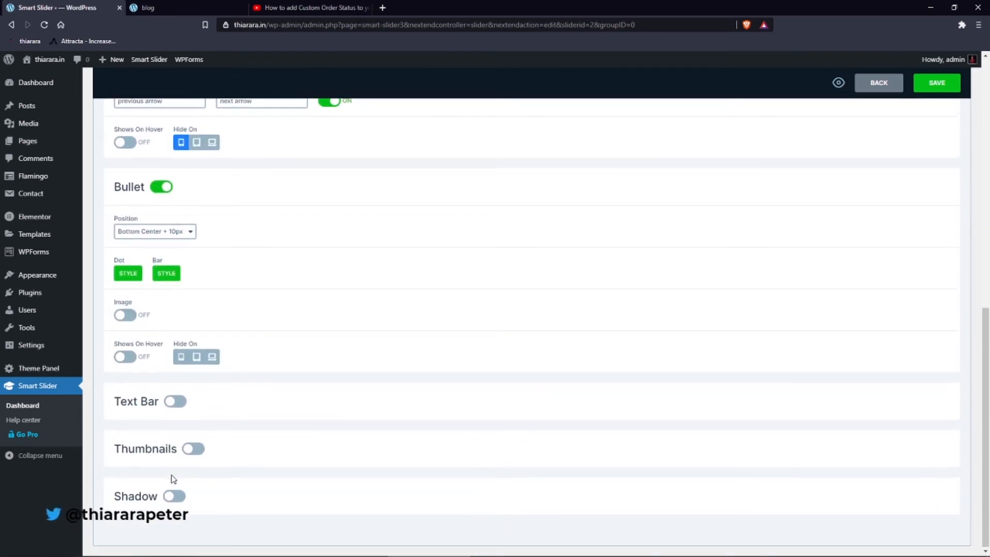
pyautogui.click(194, 454)
pyautogui.click(194, 450)
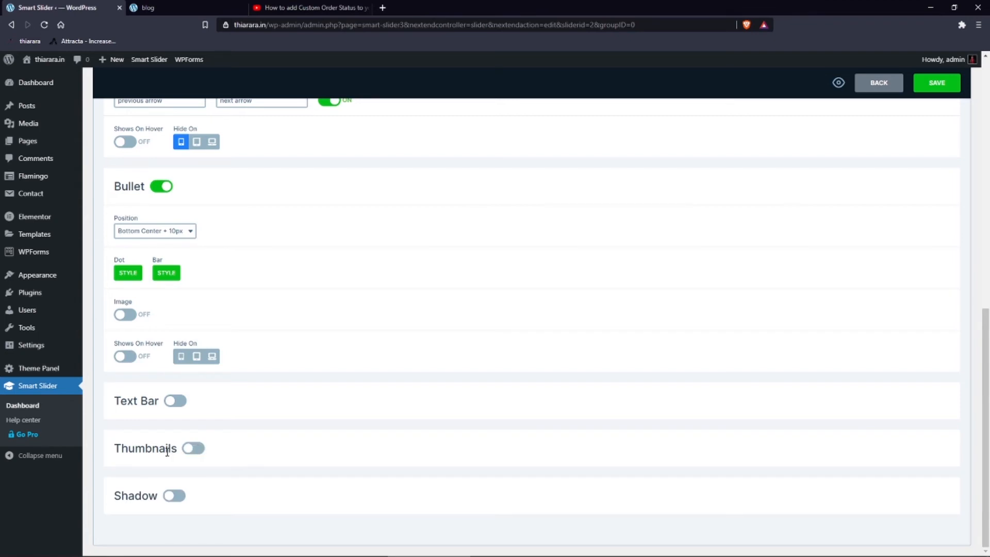
pyautogui.scroll(9, 206, 366)
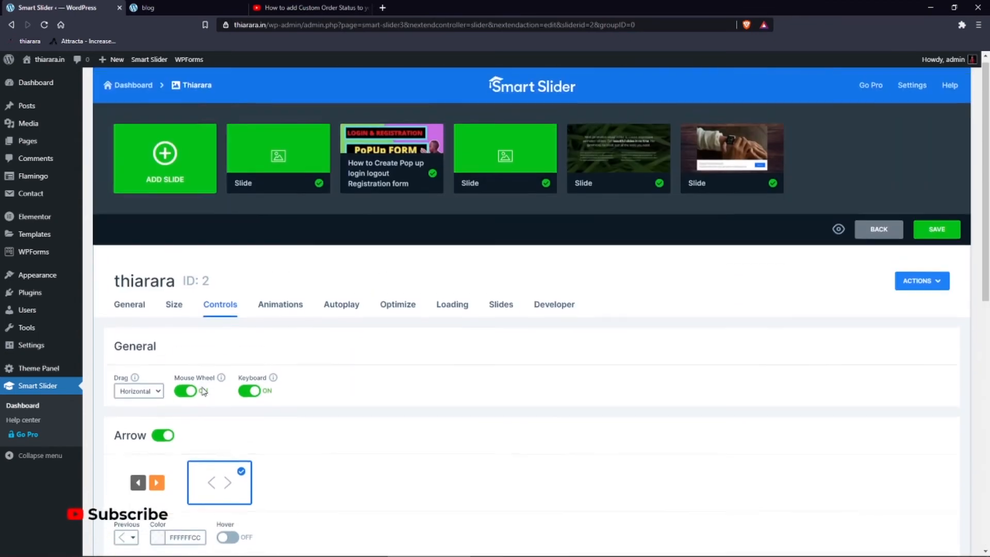
# - Review the Main Animation choices in the slider's Animations settings and check the Horizontal transition on the blog page
pyautogui.click(281, 313)
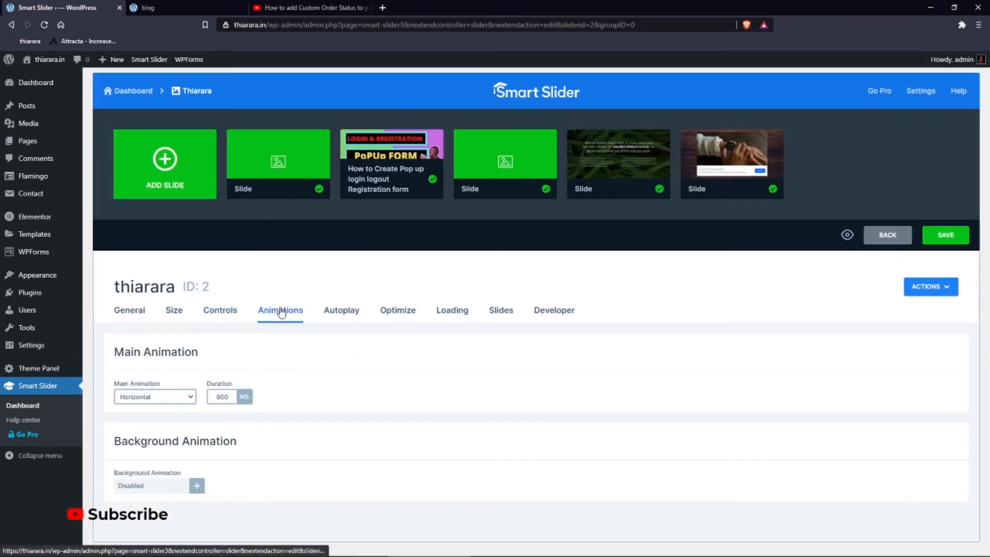
pyautogui.click(185, 402)
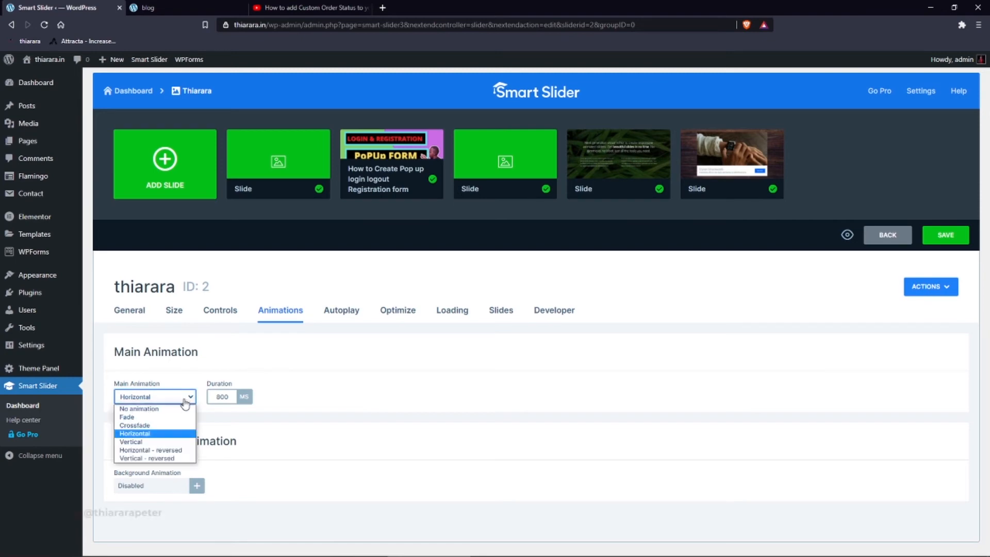
pyautogui.click(169, 434)
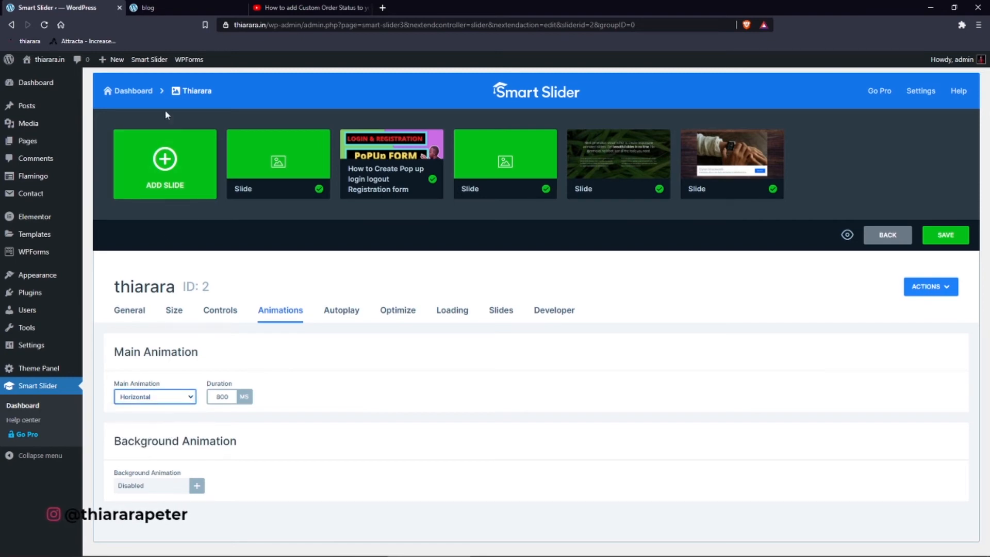
pyautogui.click(284, 6)
pyautogui.click(202, 7)
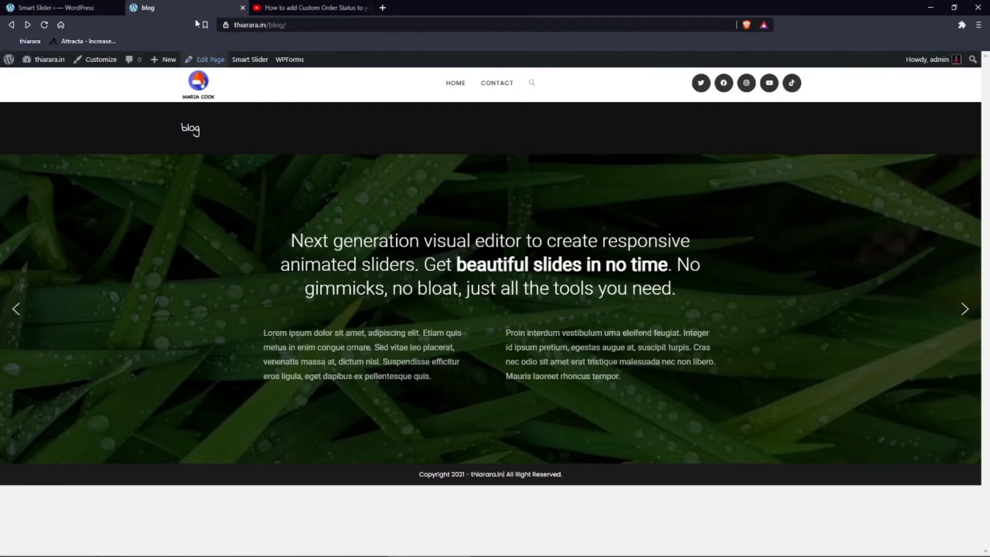
pyautogui.click(16, 310)
pyautogui.click(56, 7)
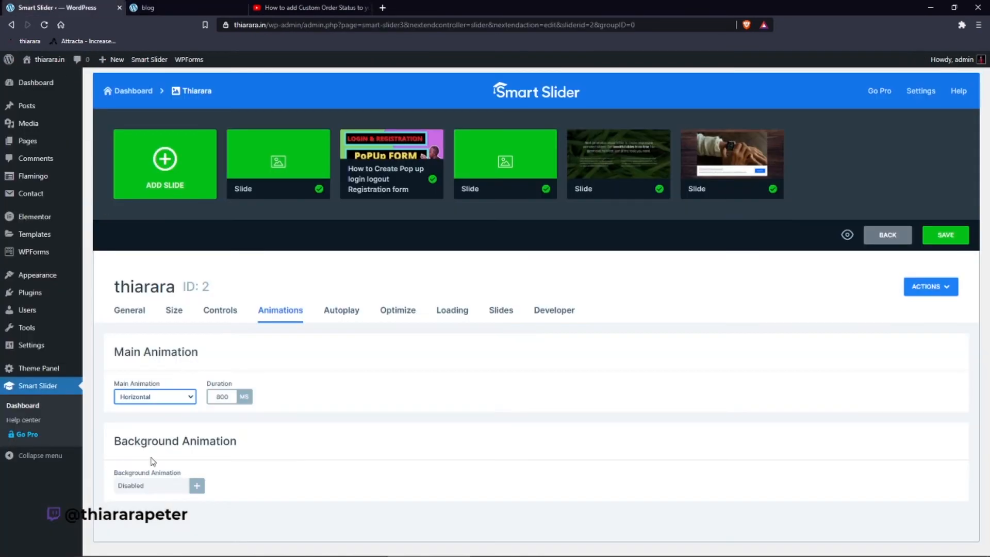
# - Set the slider's Main Animation to Fade, save the slider and check the transition on the reloaded blog page
pyautogui.click(170, 398)
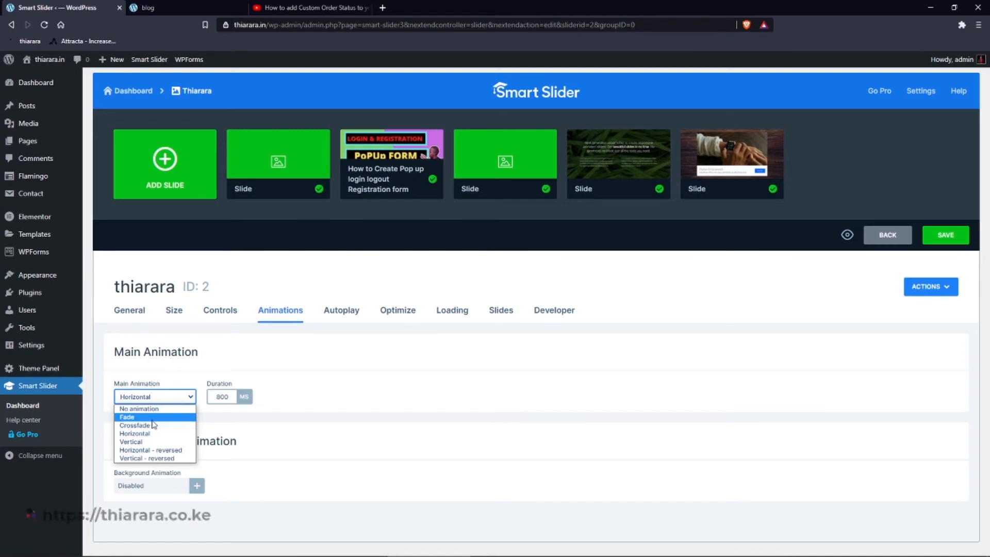
pyautogui.click(135, 416)
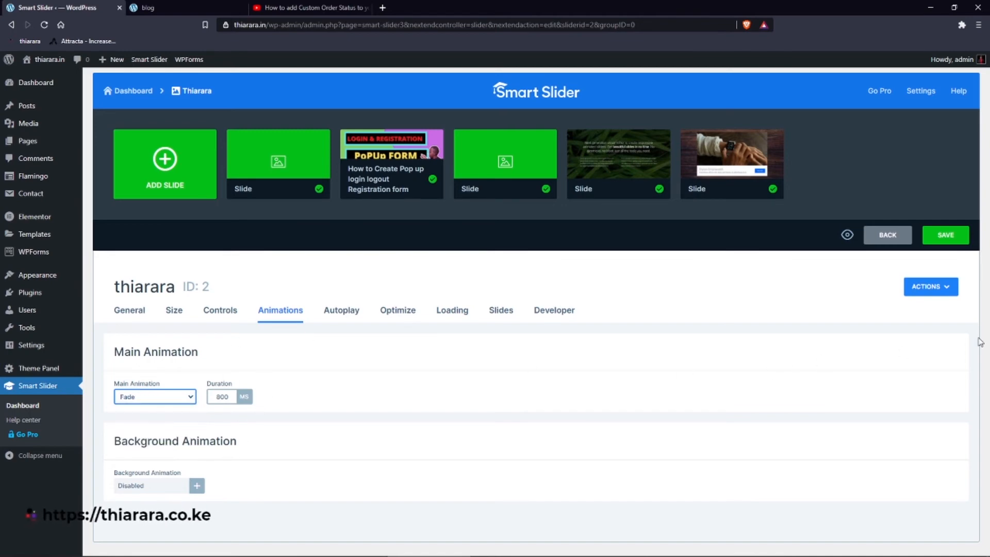
pyautogui.click(935, 239)
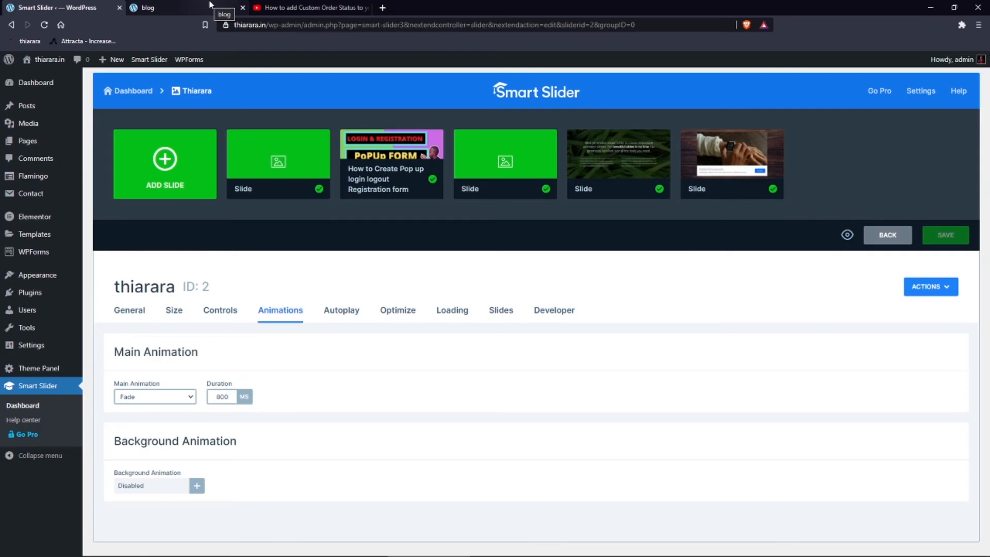
pyautogui.click(210, 7)
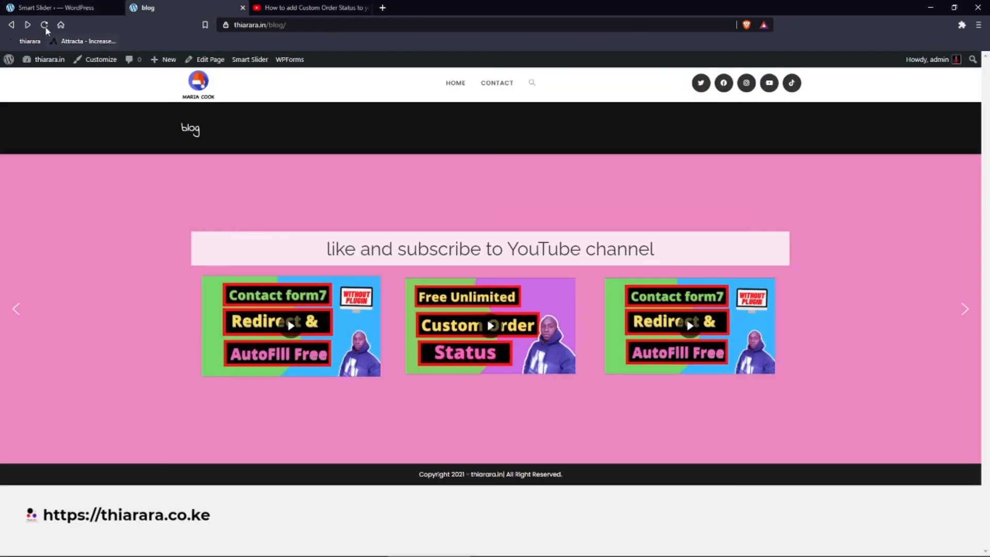
pyautogui.click(45, 25)
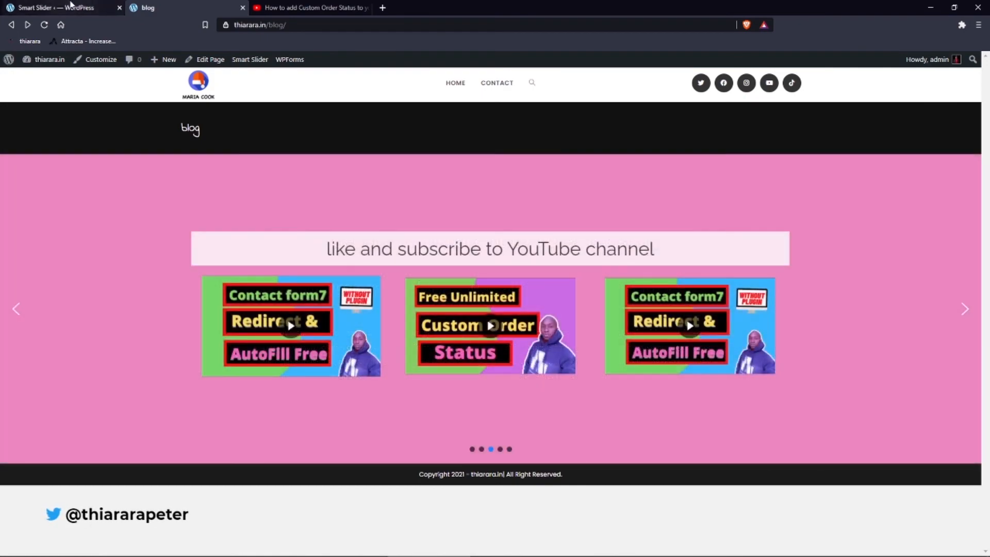
pyautogui.click(106, 6)
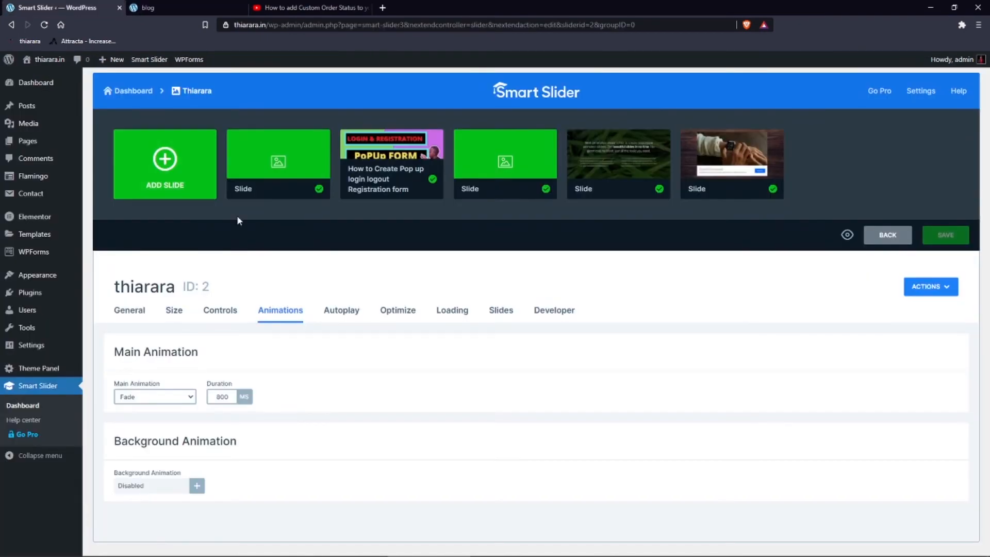
# - Enable Autoplay for the slider with a slide duration of 300 ms and save the slider
pyautogui.click(343, 315)
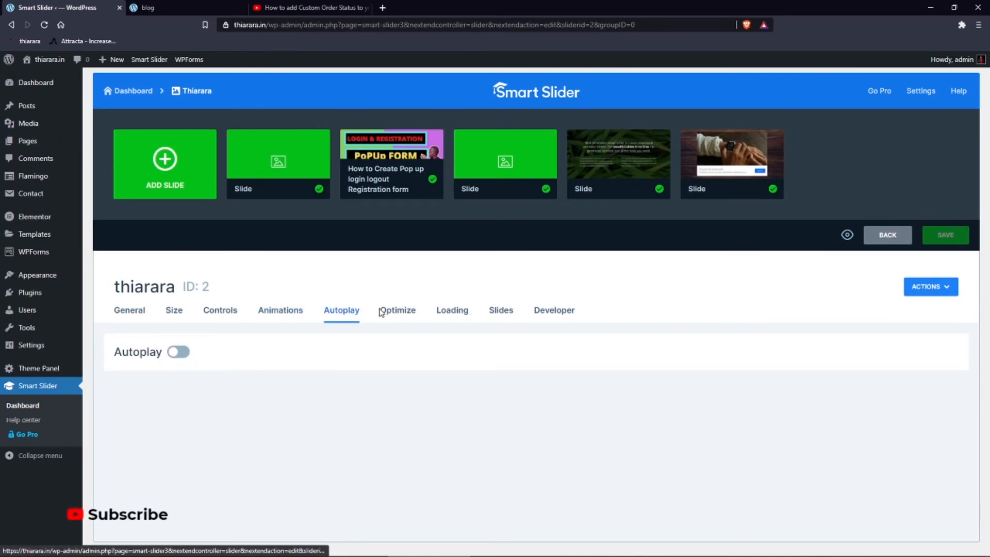
pyautogui.click(178, 353)
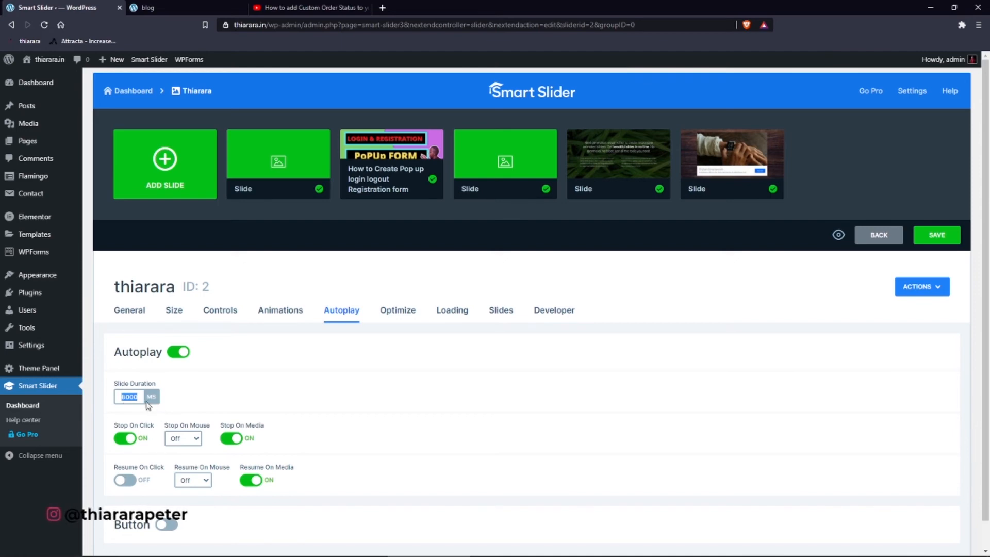
pyautogui.moveTo(139, 396); pyautogui.dragTo(105, 406)
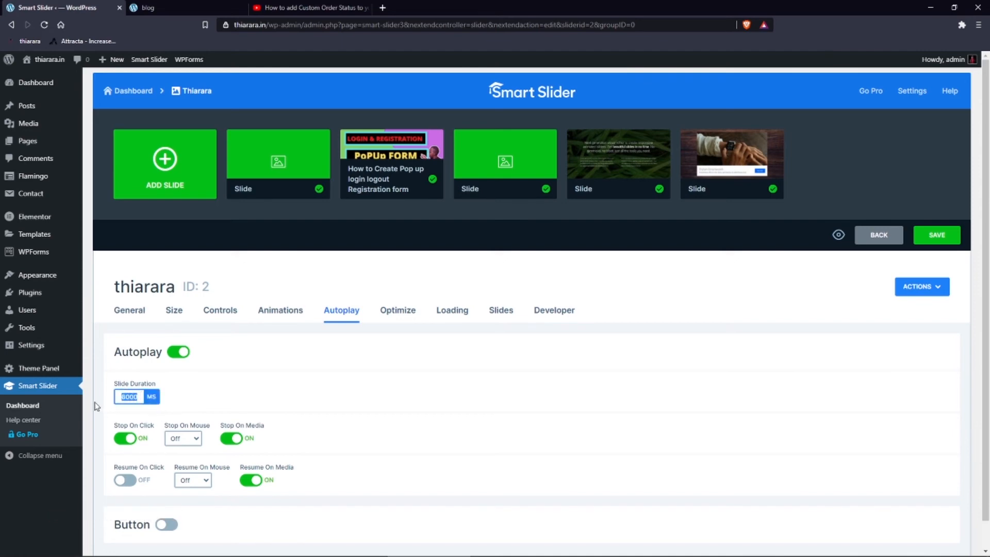
pyautogui.write('30')
pyautogui.scroll(-1, 155, 464)
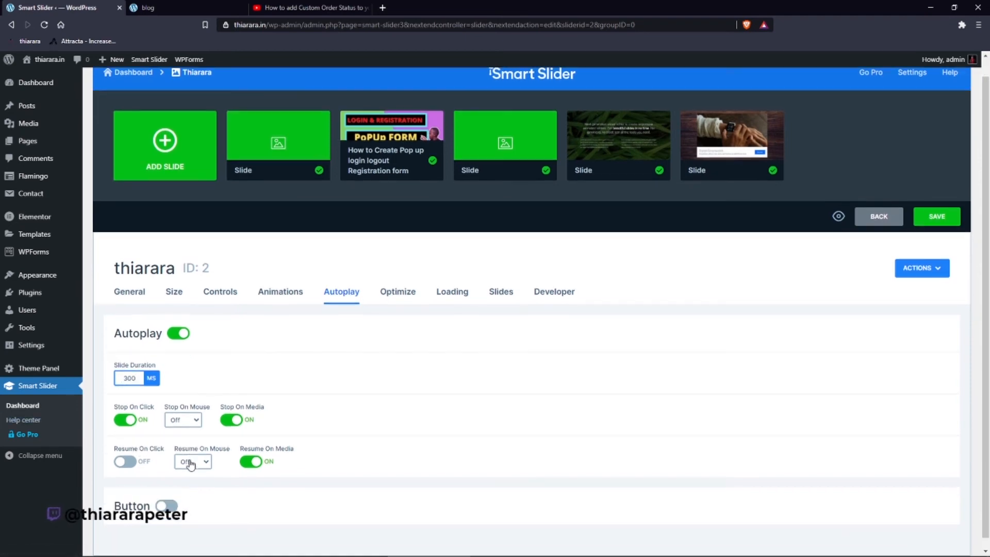
pyautogui.click(936, 206)
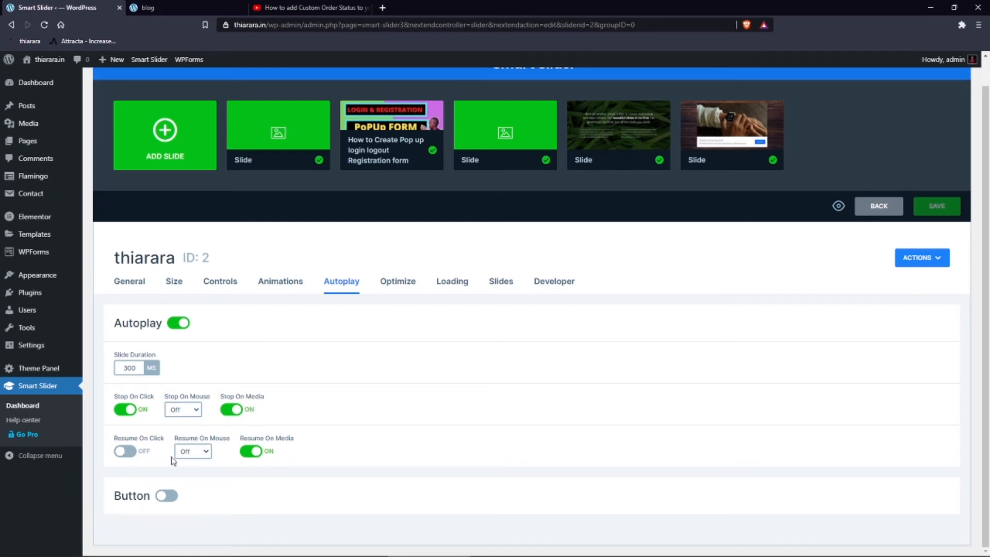
# - Turn off Stop On Click for Autoplay, save the slider and check it on the reloaded blog page
pyautogui.click(123, 410)
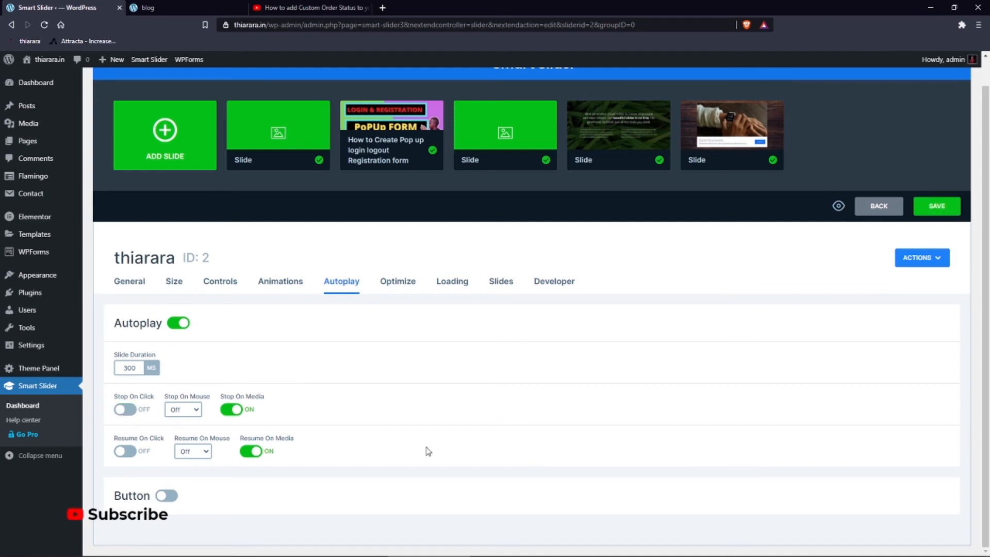
pyautogui.click(939, 206)
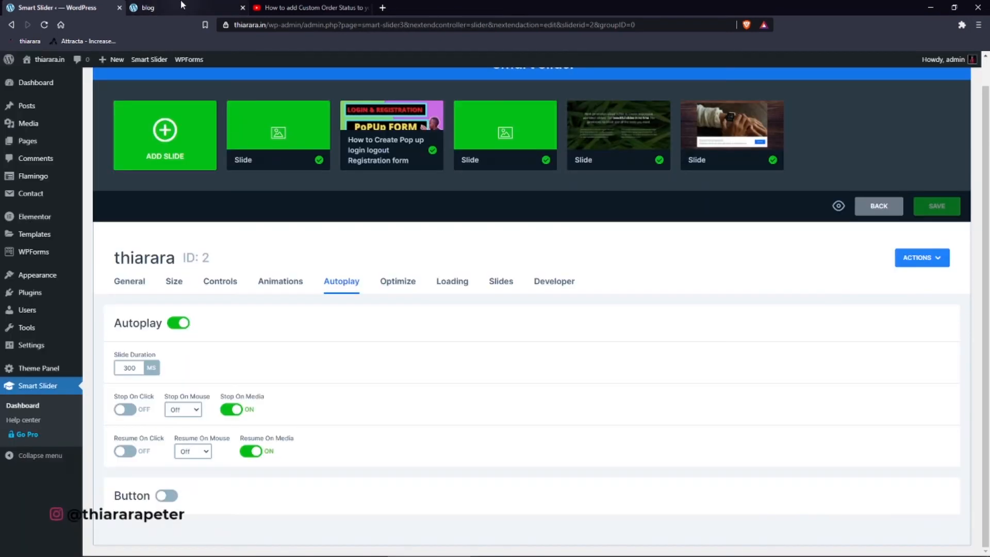
pyautogui.click(182, 6)
pyautogui.click(44, 26)
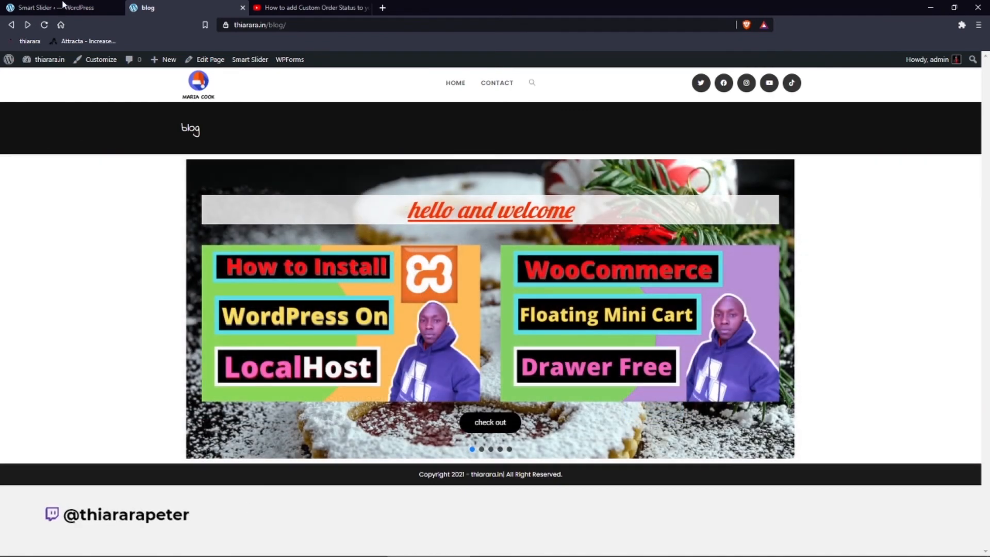
# - Set the Autoplay slide duration to 3000 ms, save the slider and watch it play on the reloaded blog page
pyautogui.click(63, 6)
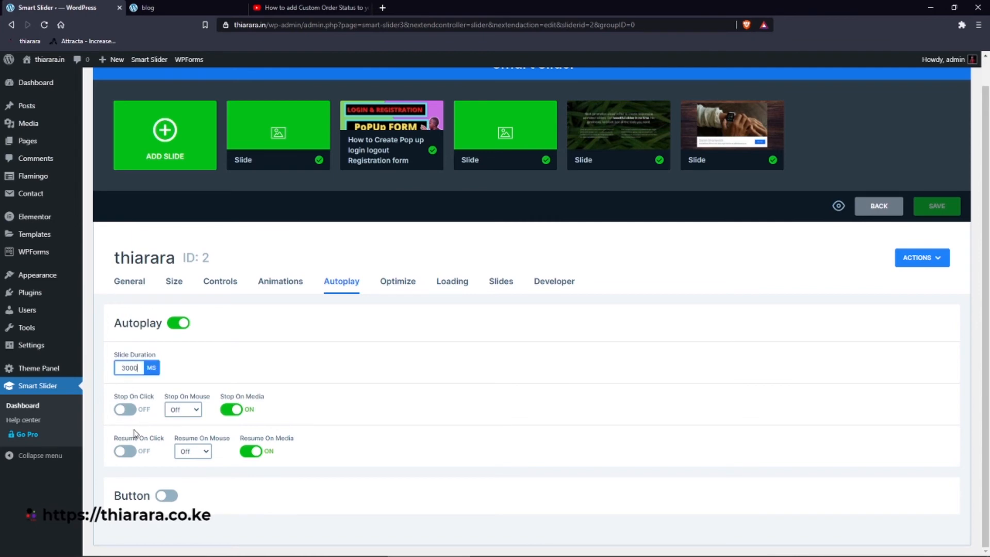
pyautogui.click(936, 206)
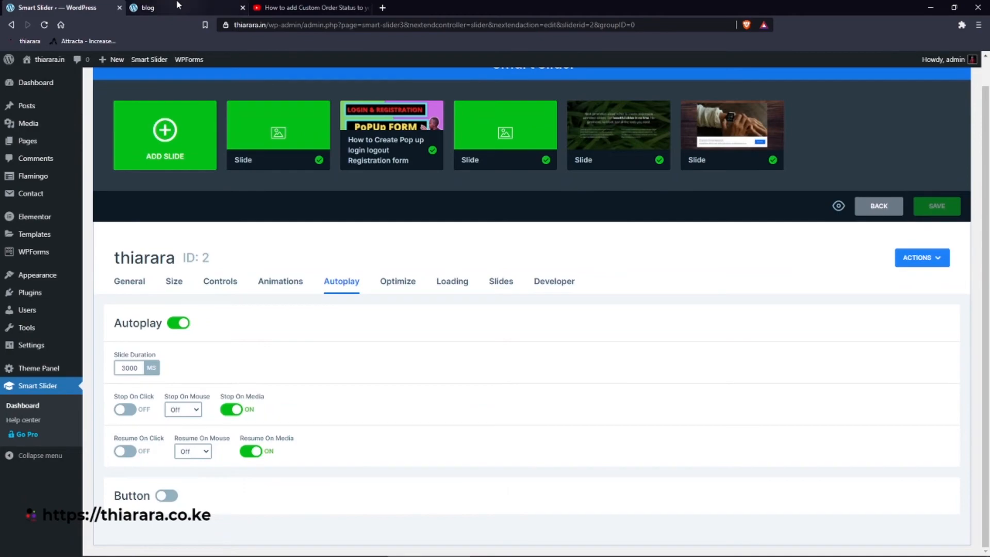
pyautogui.click(155, 7)
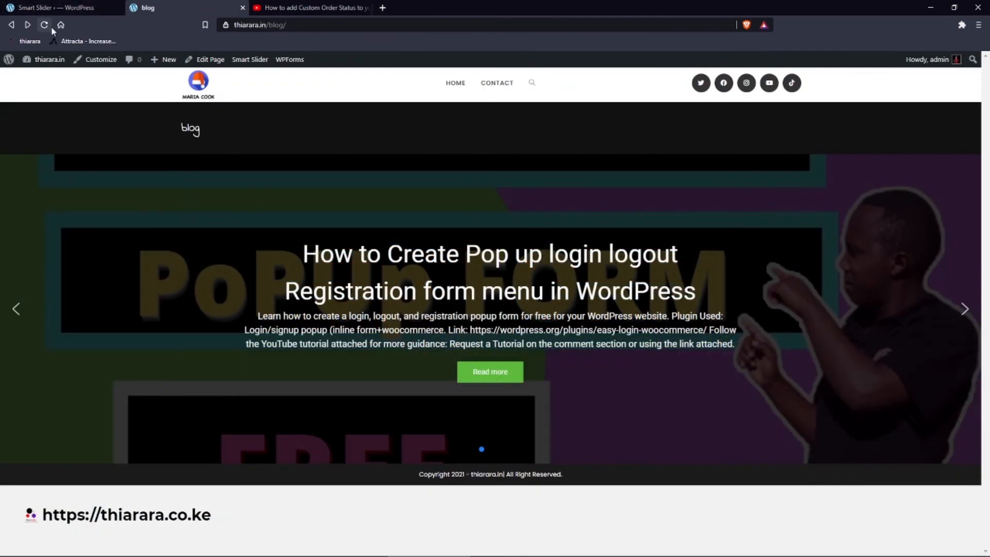
pyautogui.click(45, 24)
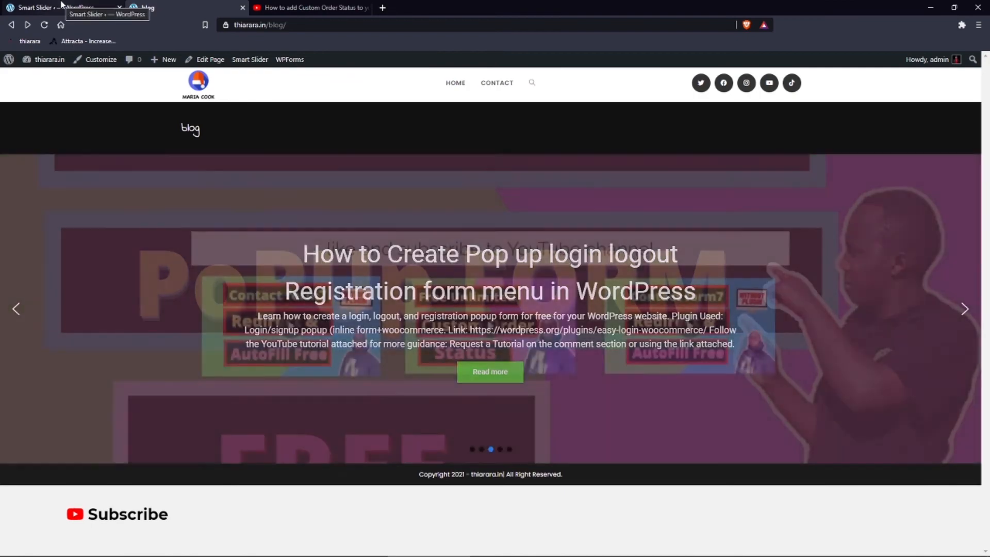
pyautogui.click(61, 7)
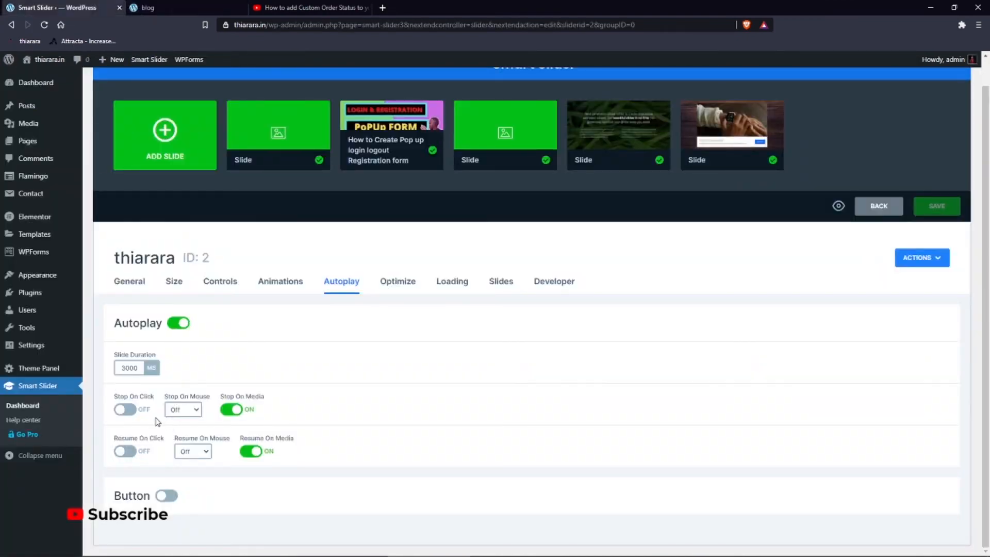
pyautogui.click(170, 8)
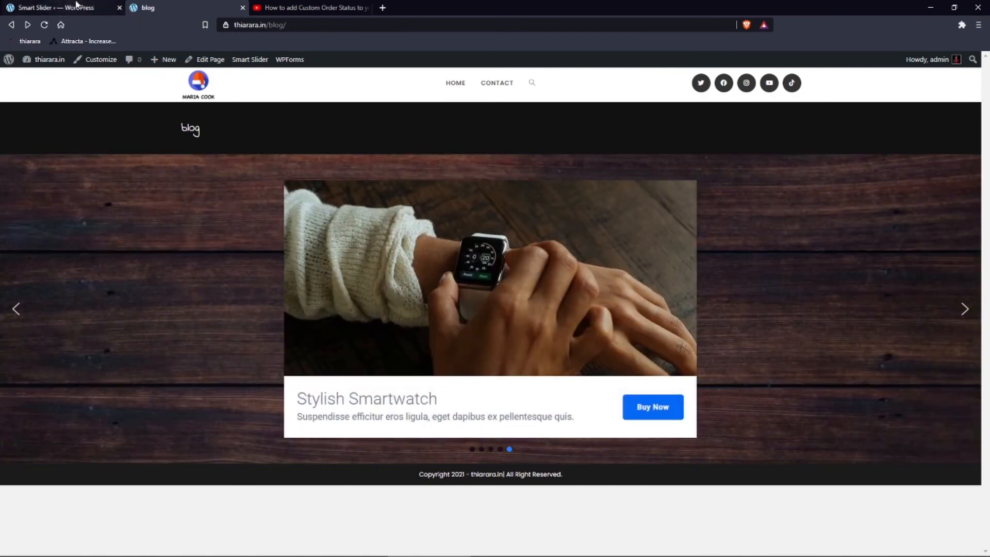
pyautogui.click(76, 4)
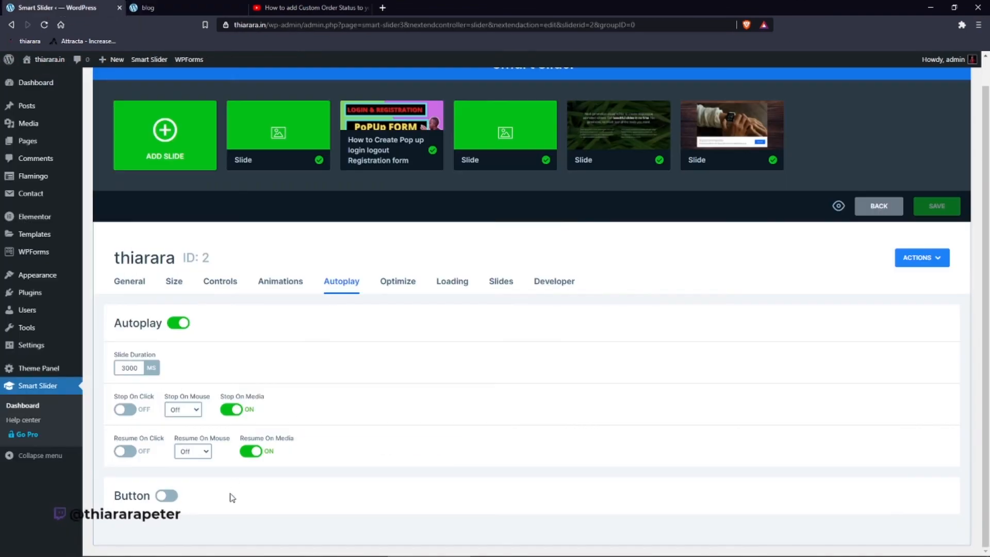
# - Turn on Stop On Click for Autoplay, save the slider and test the popup-form slide's Read more button on the reloaded blog page
pyautogui.click(127, 411)
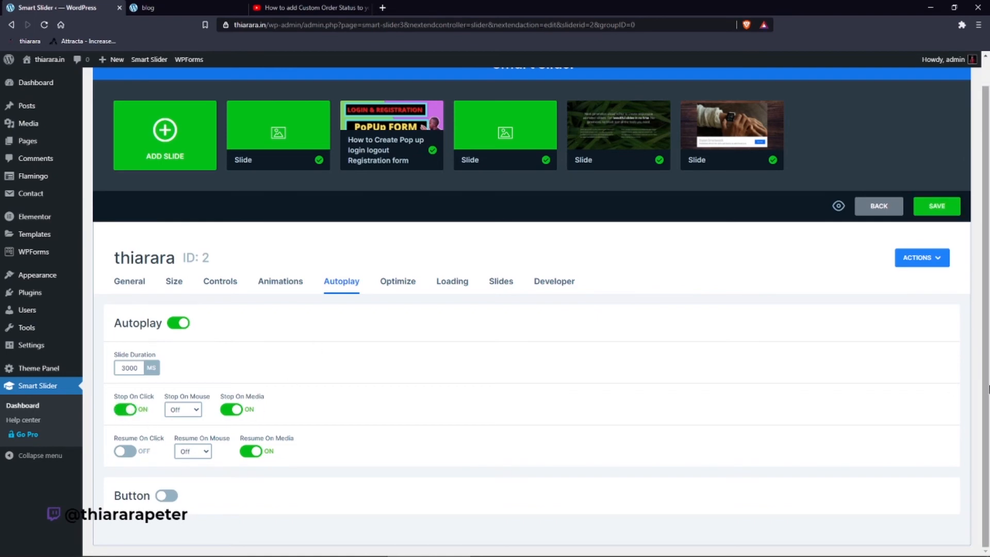
pyautogui.click(936, 212)
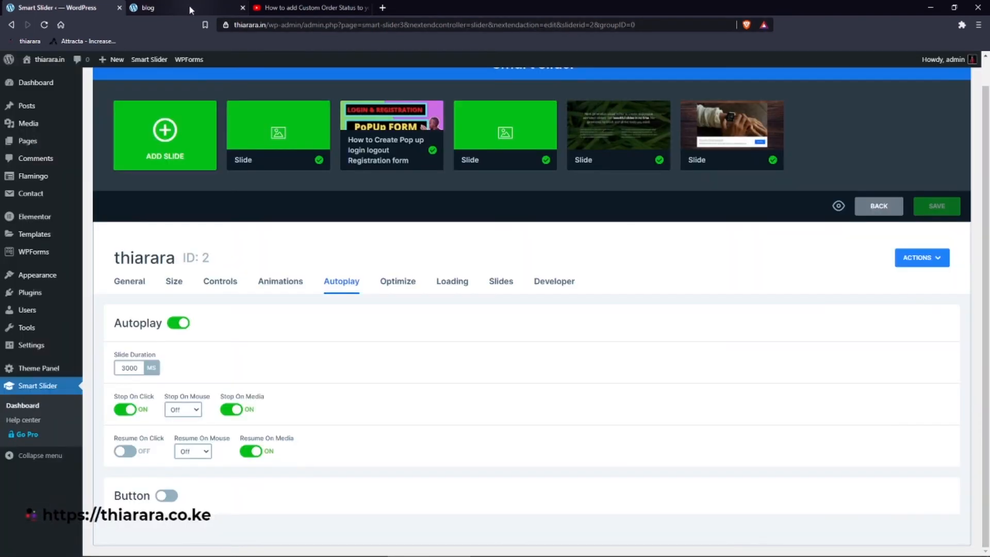
pyautogui.click(189, 6)
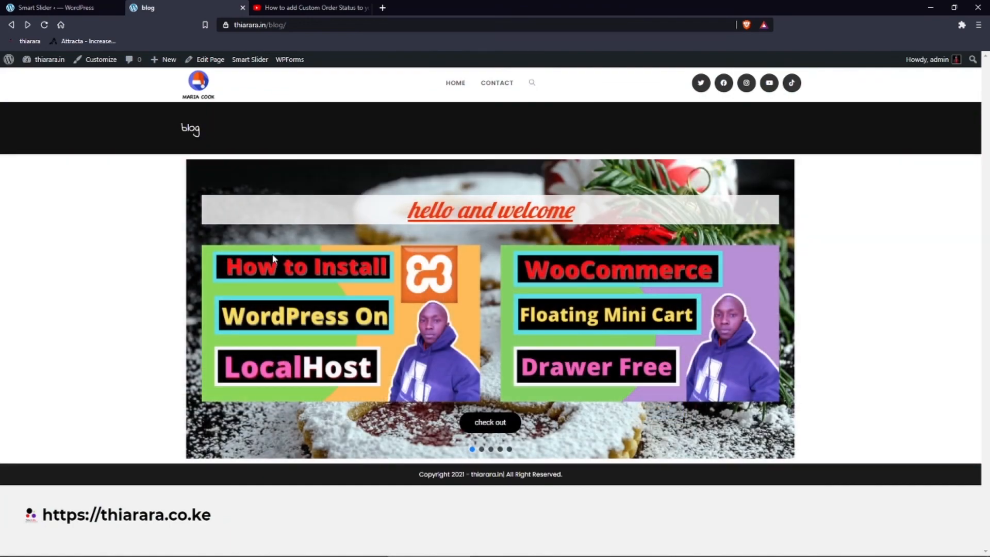
pyautogui.click(44, 25)
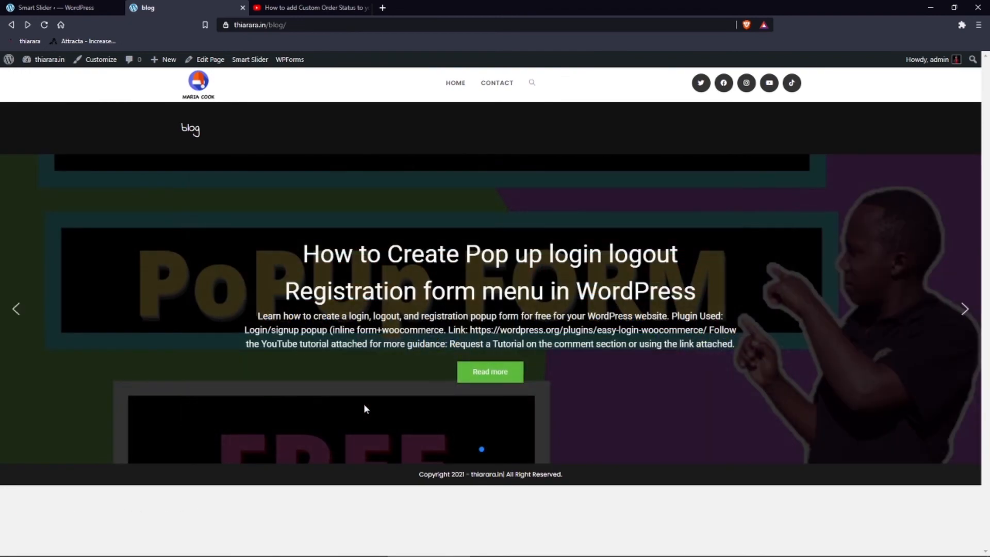
pyautogui.click(481, 372)
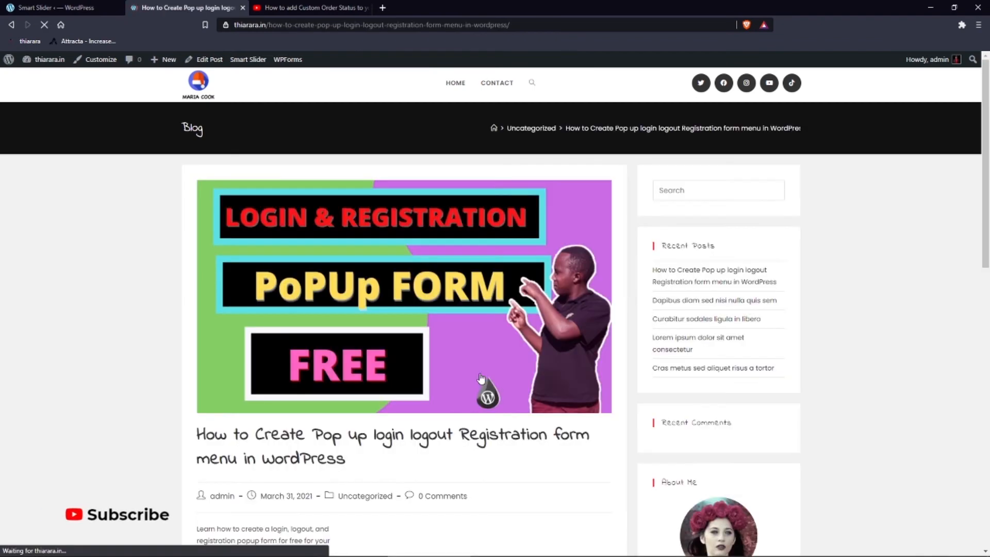
pyautogui.click(10, 25)
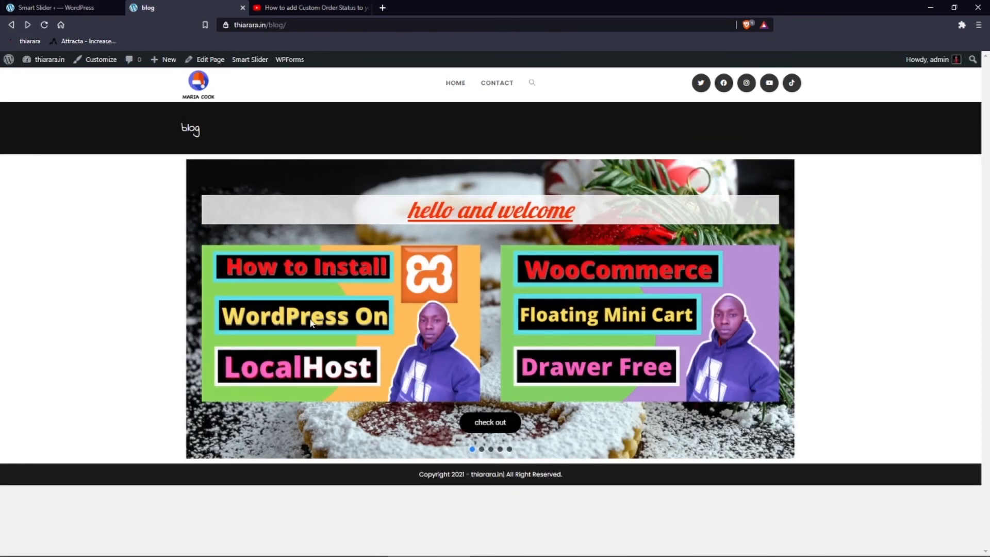
# - Enable Optimize Slide Images in the slider's settings
pyautogui.click(21, 5)
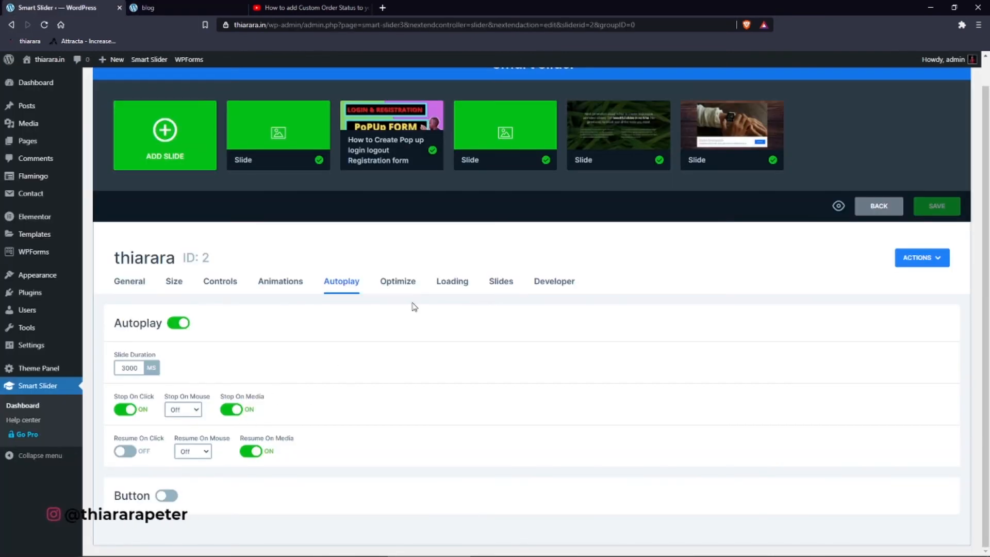
pyautogui.click(399, 282)
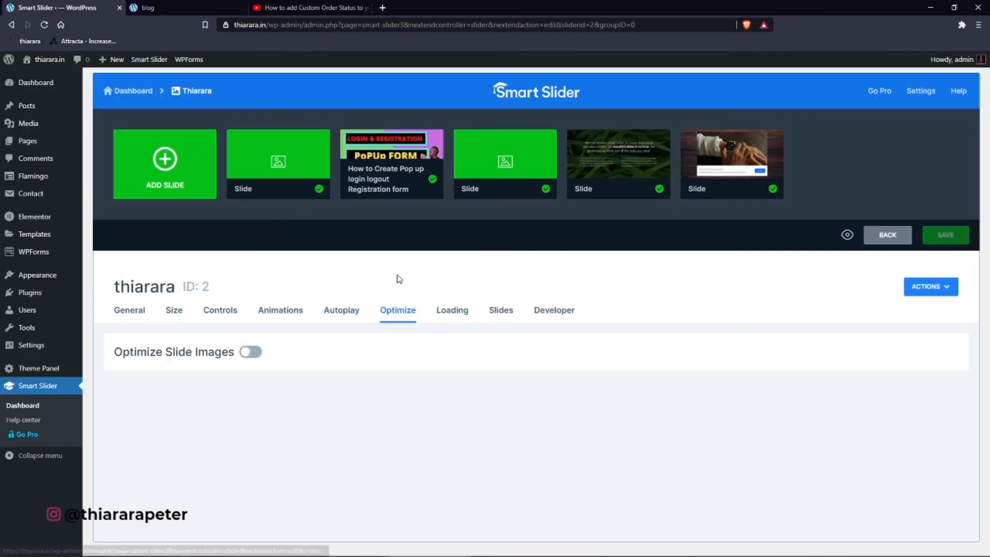
pyautogui.click(251, 353)
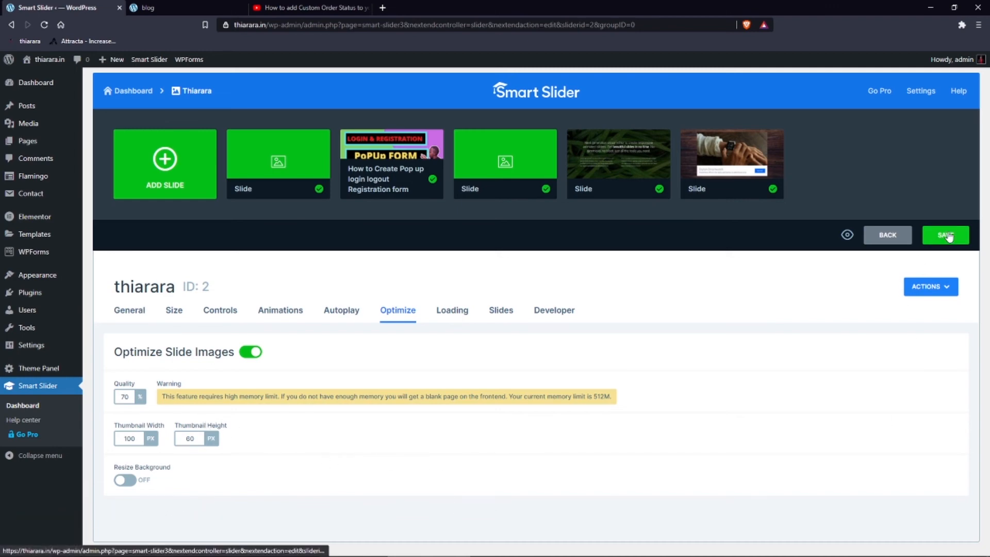
# - Set the Loading Type to After delay with a load delay of 5 ms, save the slider and check it on the reloaded blog page
pyautogui.click(452, 311)
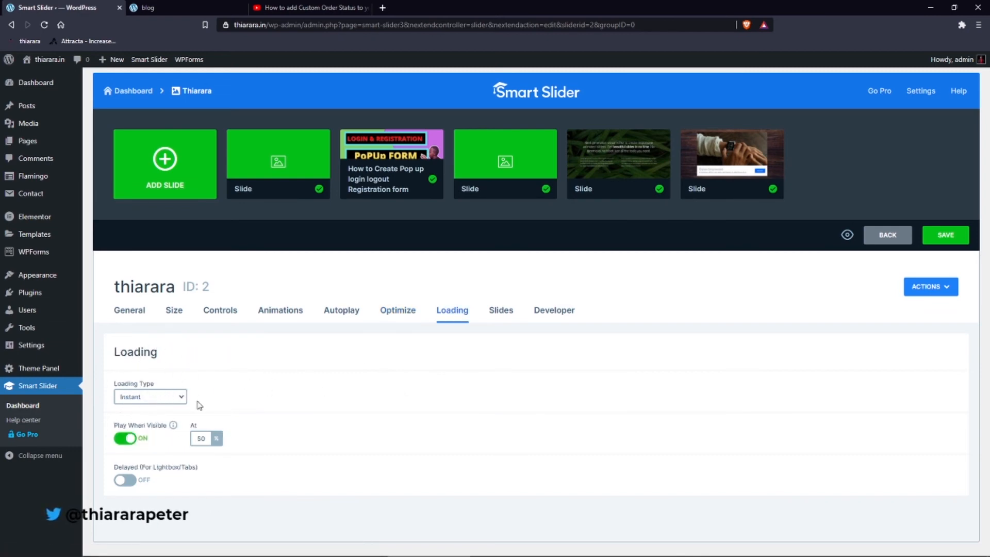
pyautogui.click(162, 398)
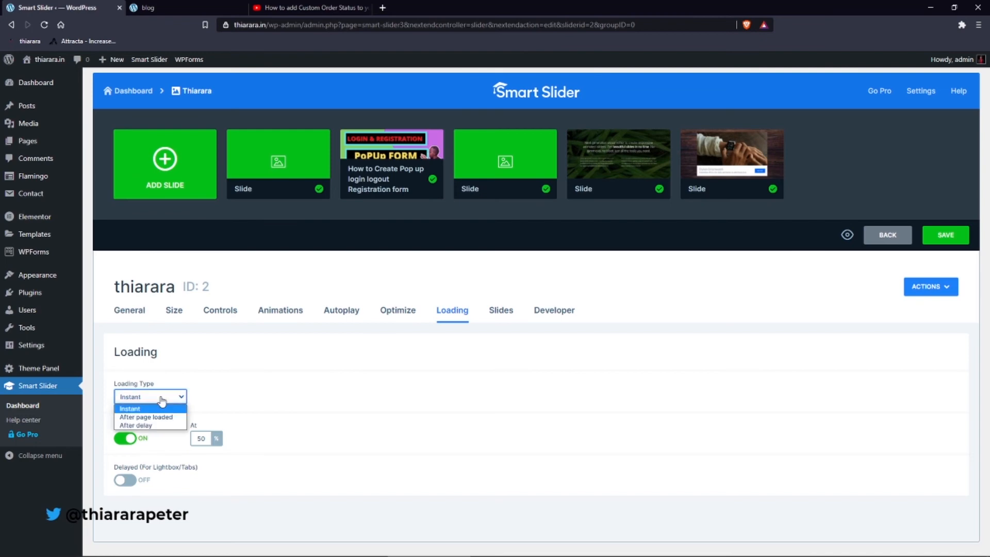
pyautogui.click(155, 425)
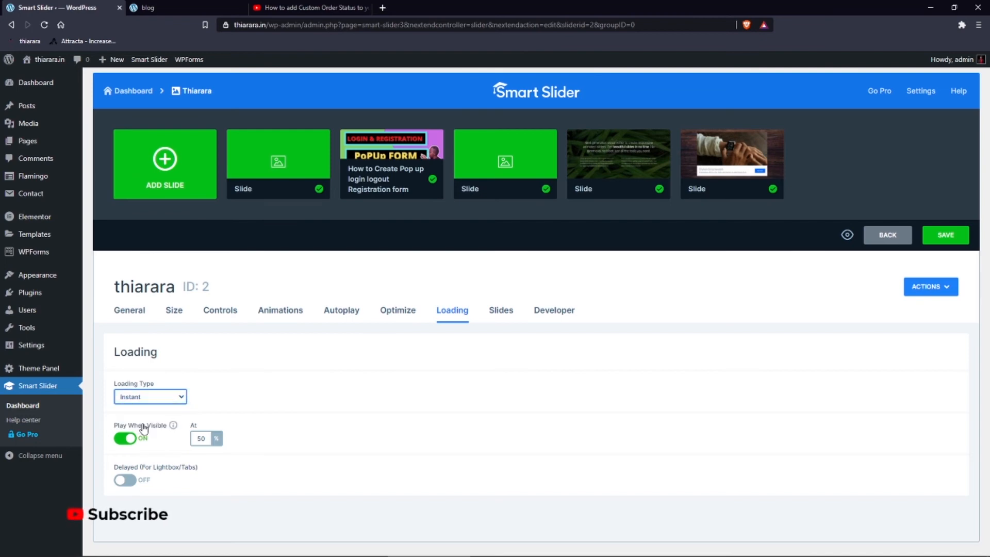
pyautogui.doubleClick(214, 400)
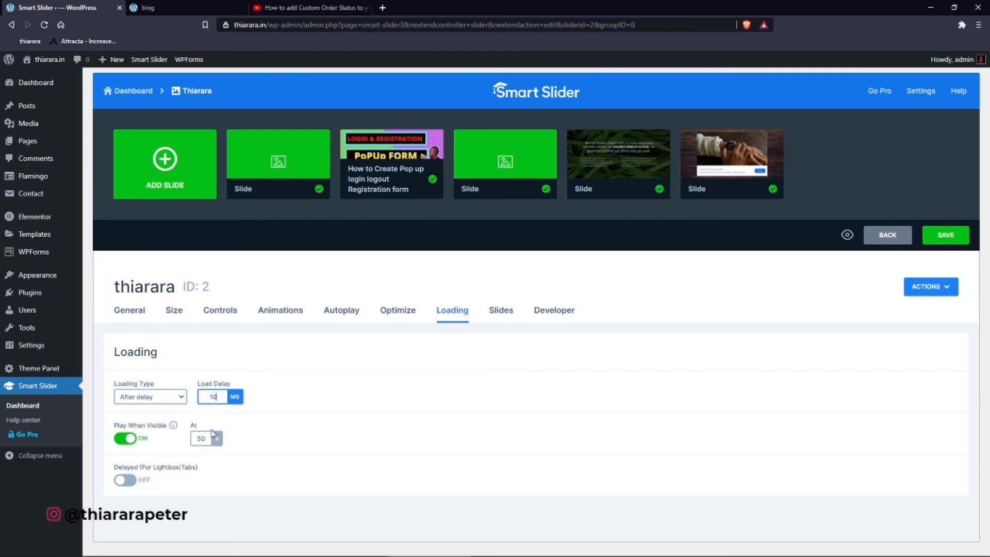
pyautogui.write('5')
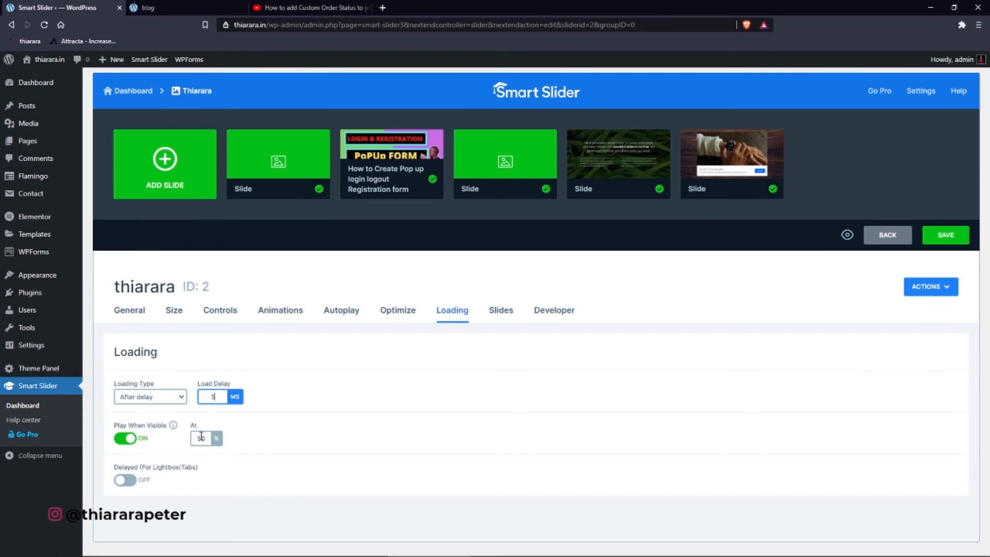
pyautogui.click(947, 233)
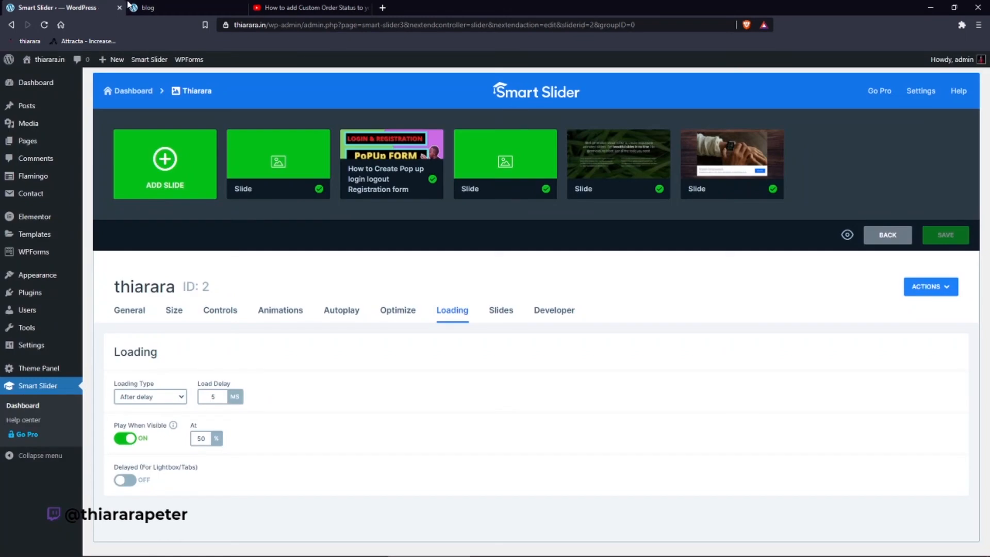
pyautogui.click(138, 6)
pyautogui.click(45, 24)
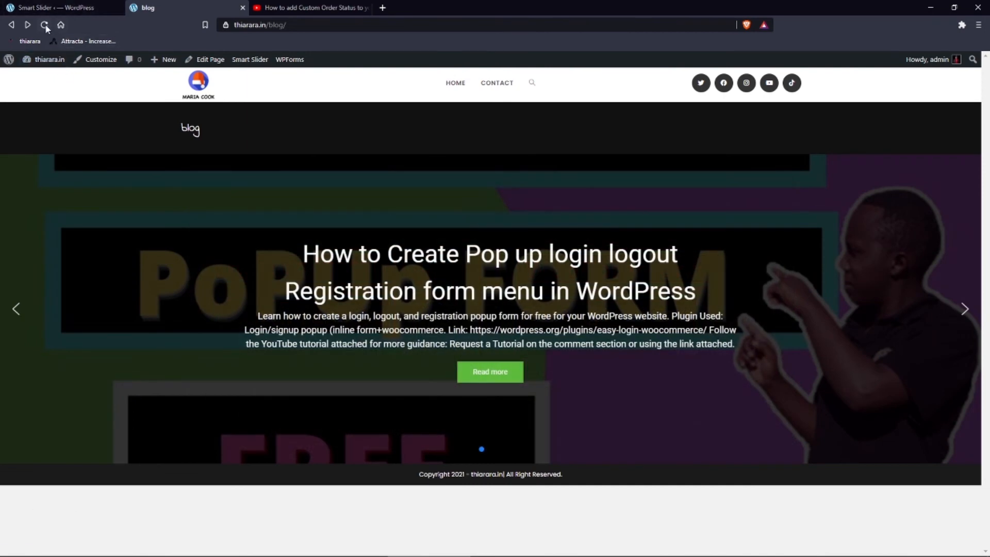
pyautogui.click(45, 25)
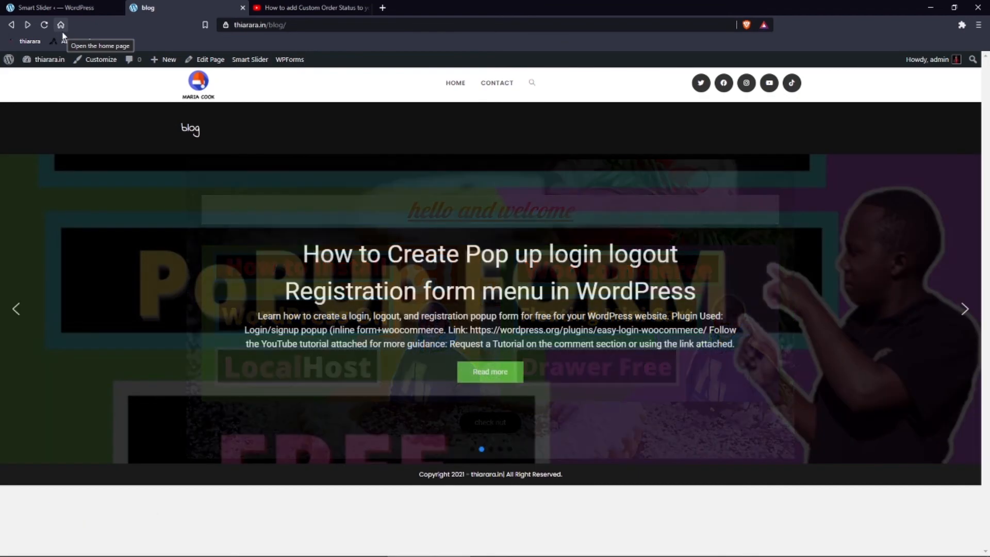
# - Set the slider's Loading Type to After page loaded, save it and check the loading on the reloaded blog page
pyautogui.click(72, 8)
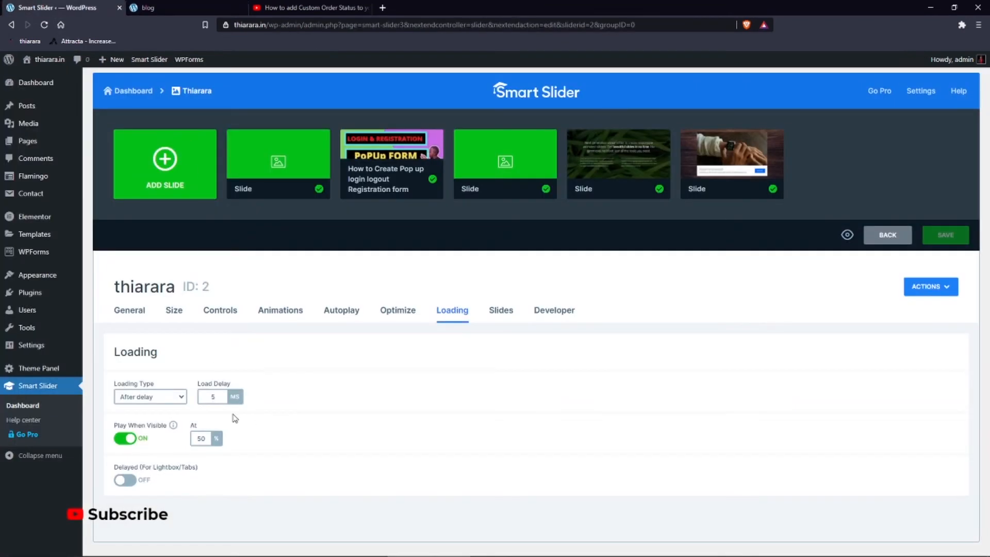
pyautogui.click(158, 398)
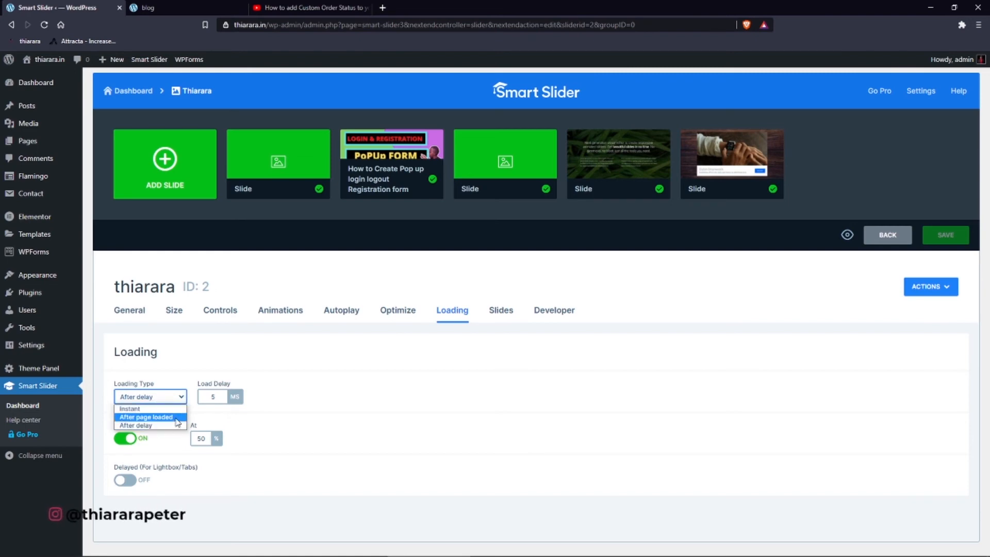
pyautogui.click(175, 417)
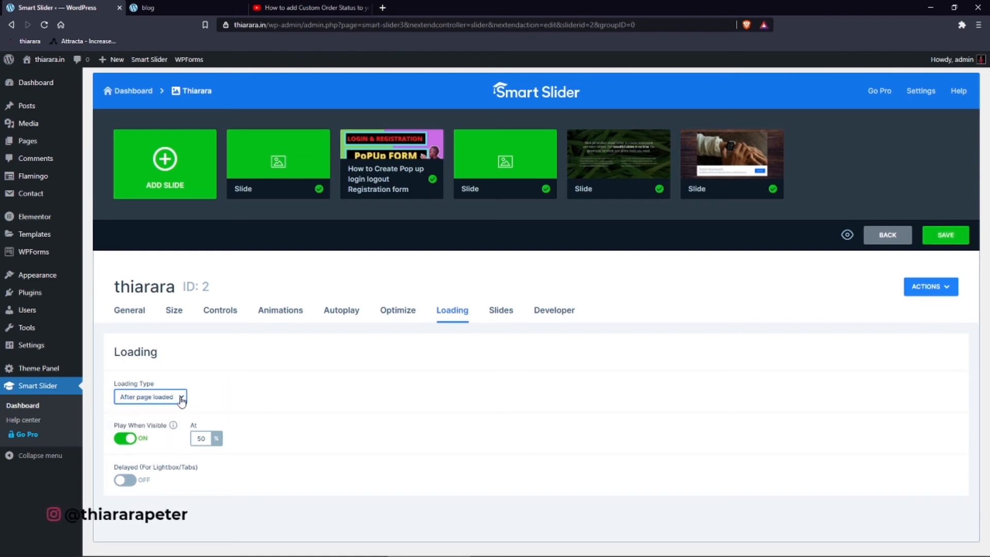
pyautogui.click(182, 401)
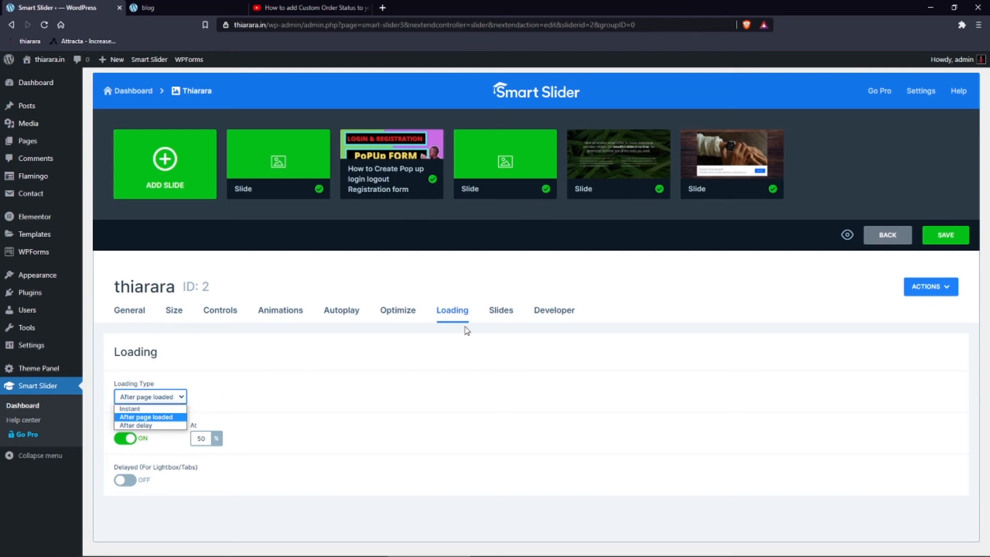
pyautogui.click(945, 230)
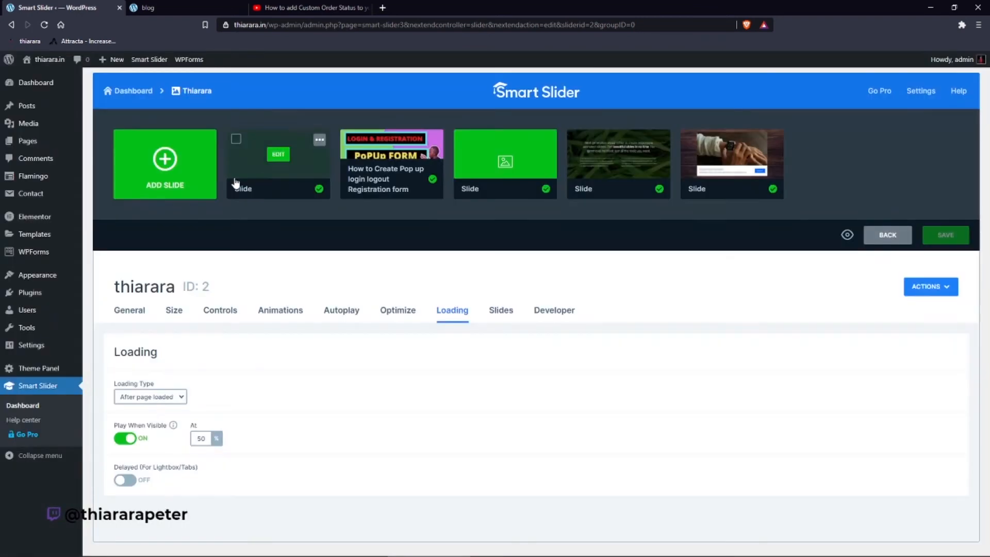
pyautogui.click(173, 8)
pyautogui.click(46, 25)
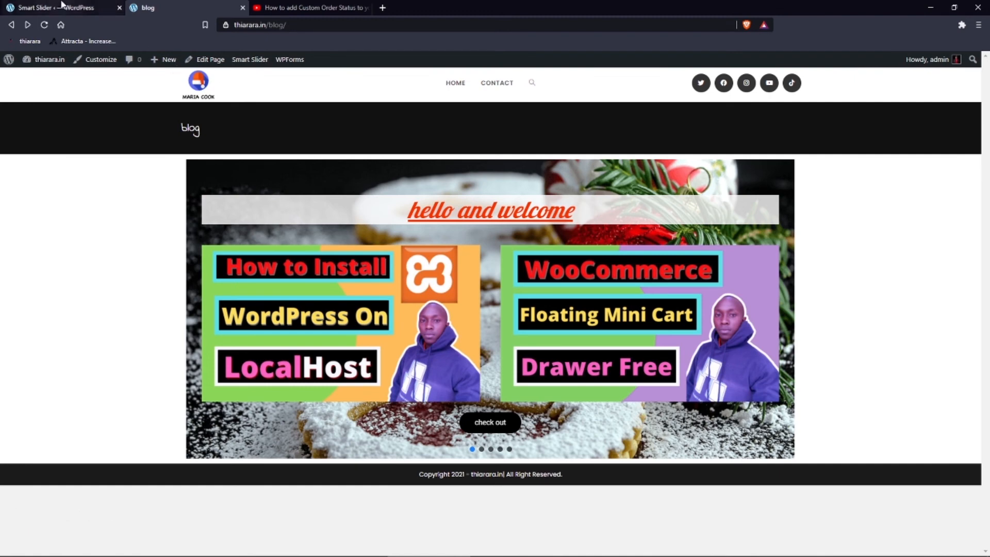
# - Switch Delayed (For Lightbox/Tabs) on and off again, set the Loading Type to Instant and save the slider
pyautogui.click(61, 6)
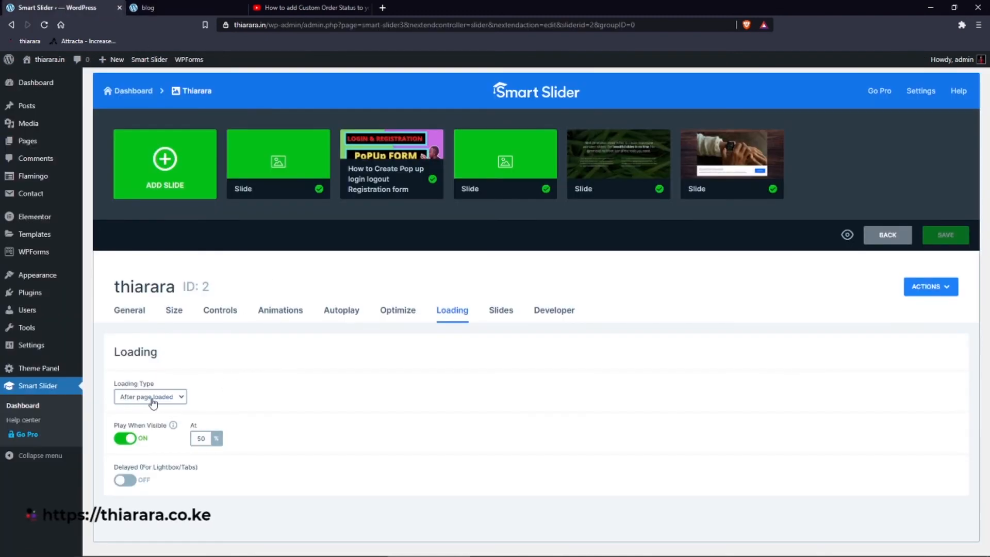
pyautogui.click(135, 484)
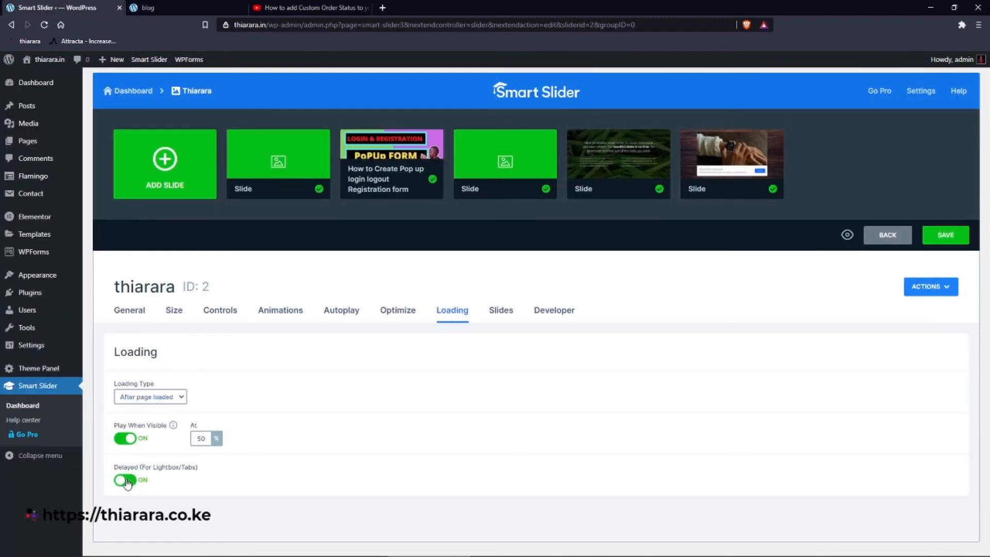
pyautogui.click(153, 479)
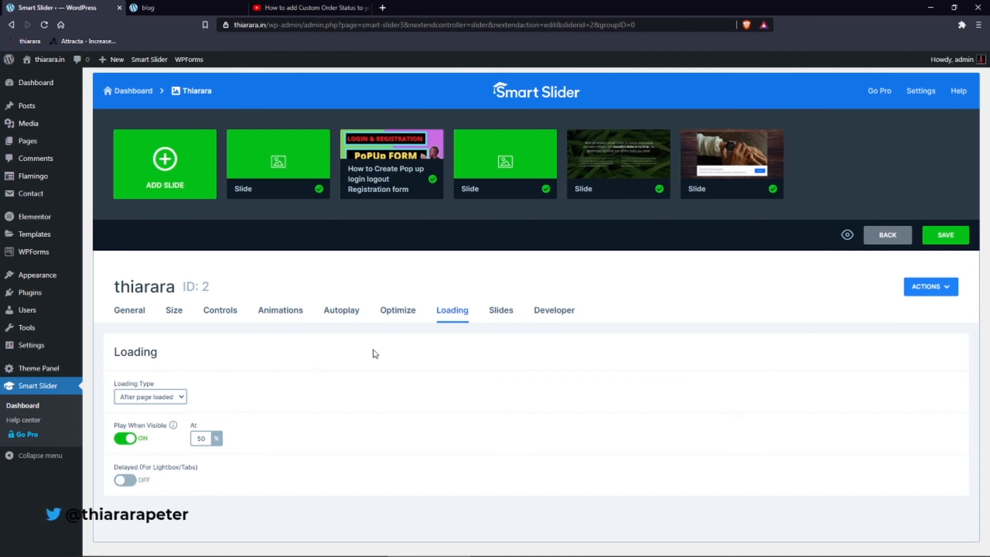
pyautogui.click(123, 402)
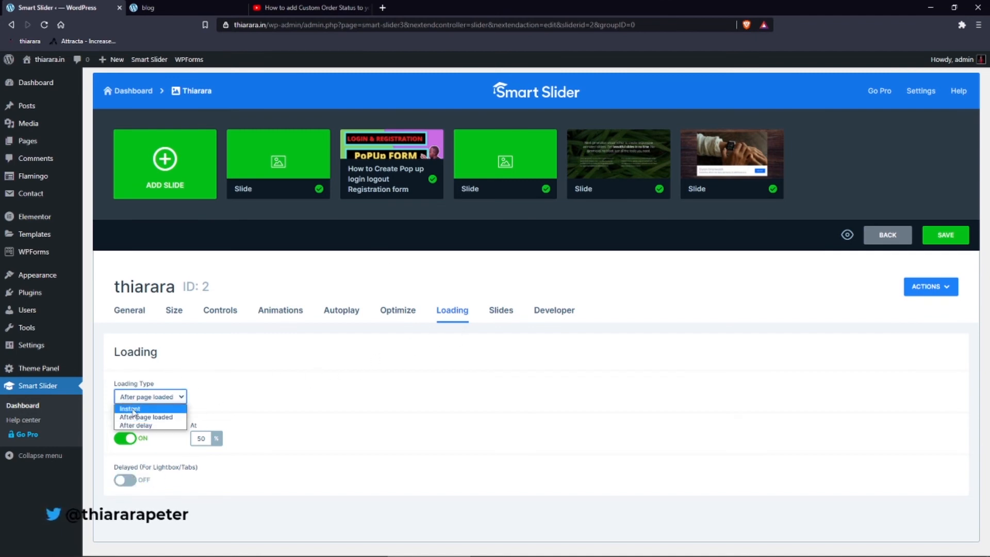
pyautogui.click(124, 406)
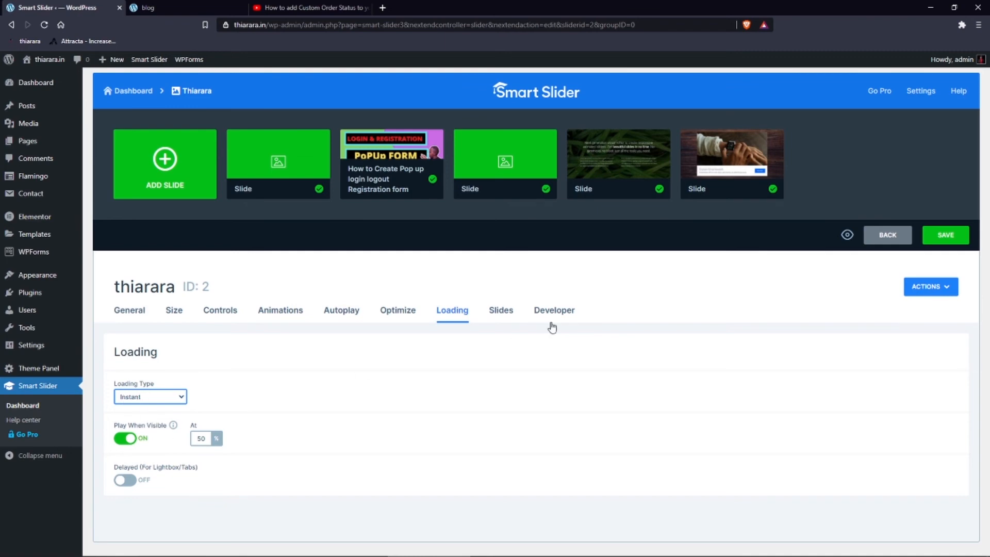
pyautogui.click(954, 235)
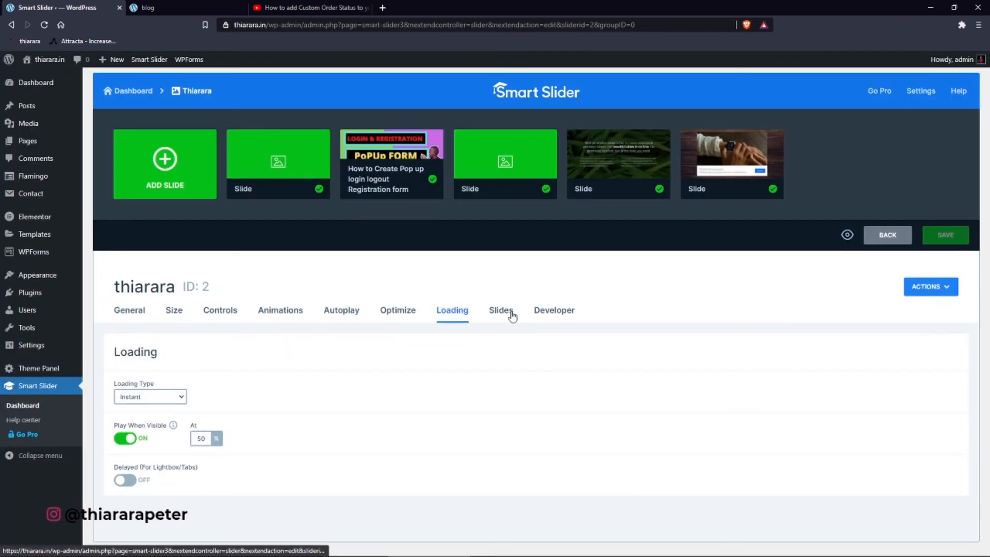
# - Set the Slide Background Image Fill to Fit in the Slides Design settings and save the slider
pyautogui.click(511, 312)
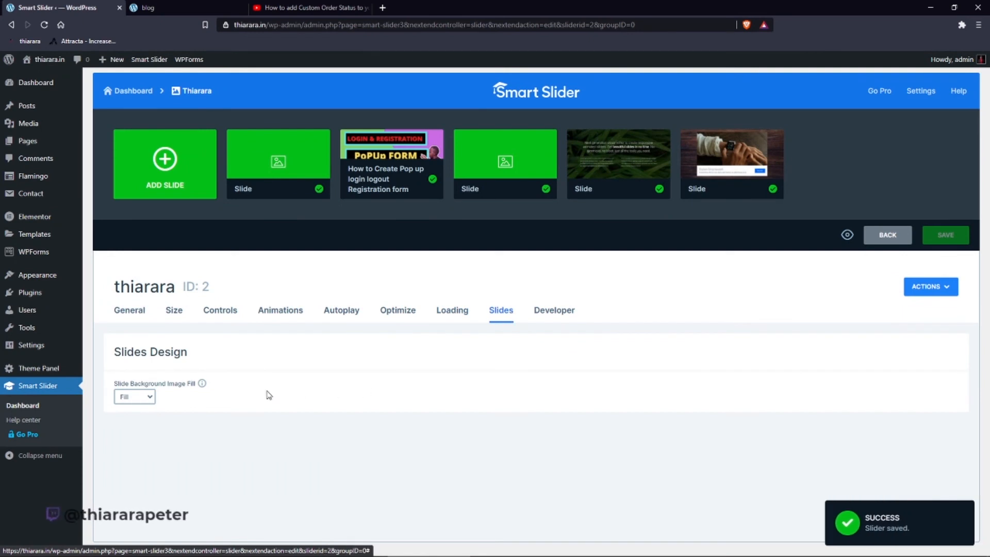
pyautogui.click(143, 398)
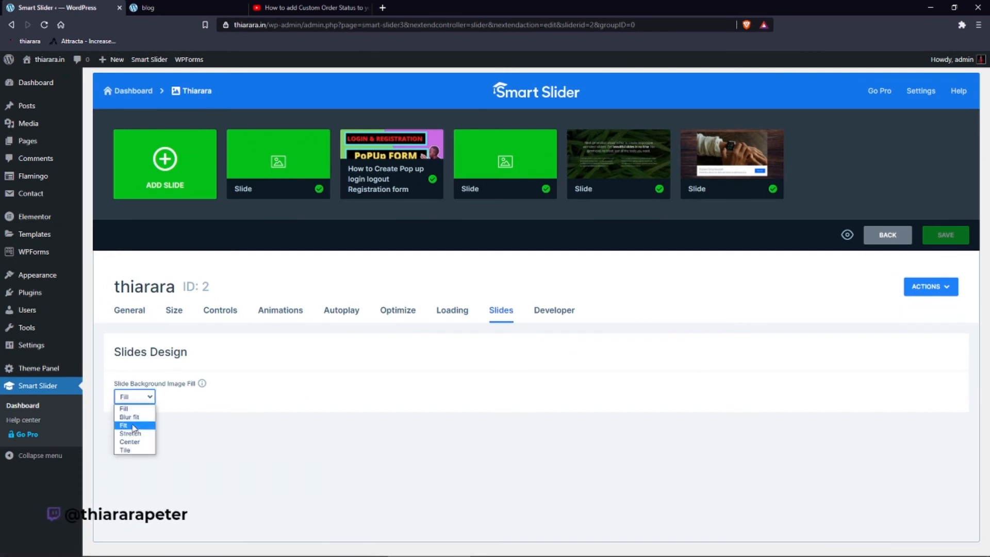
pyautogui.click(126, 427)
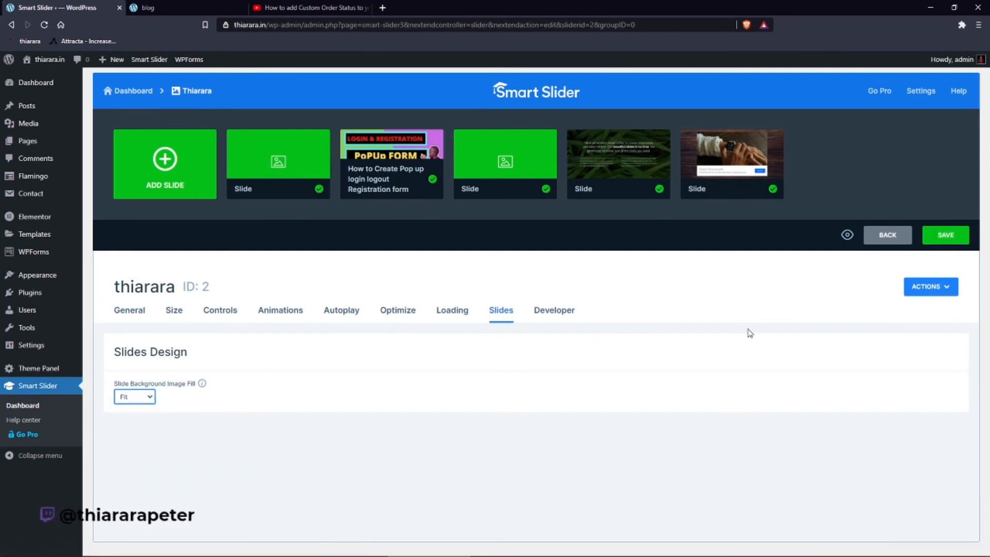
pyautogui.click(944, 243)
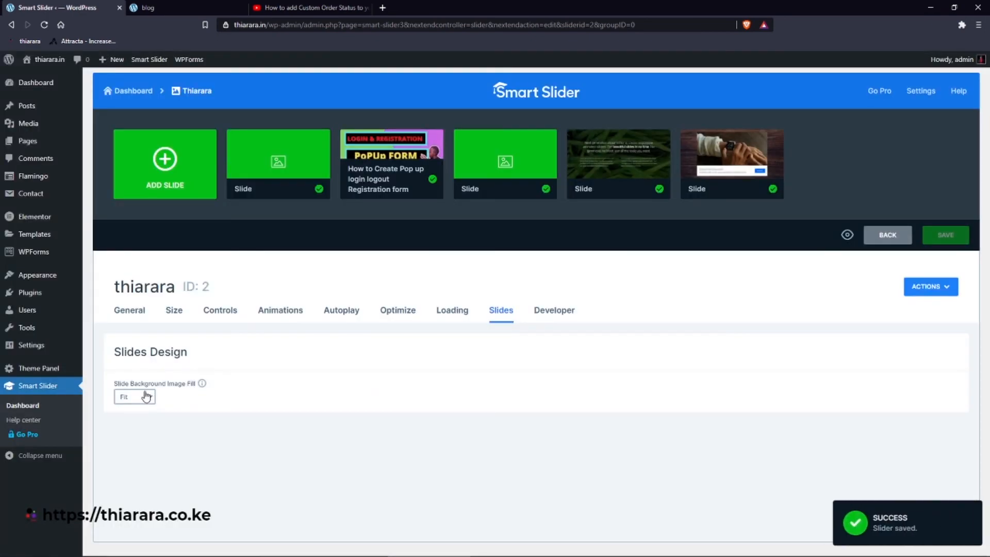
# - Set the Slide Background Image Fill to Fill and check the slider on the reloaded blog page
pyautogui.click(147, 397)
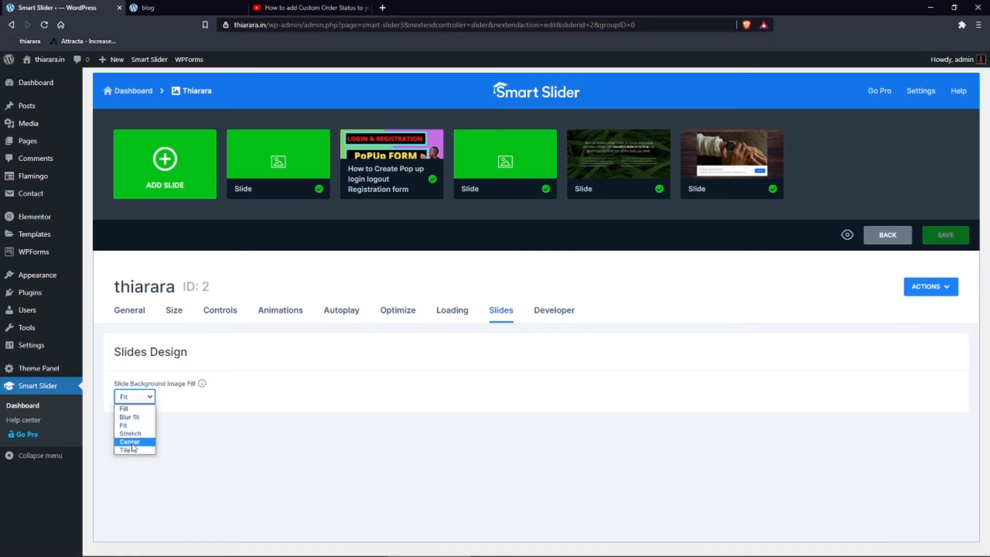
pyautogui.click(132, 409)
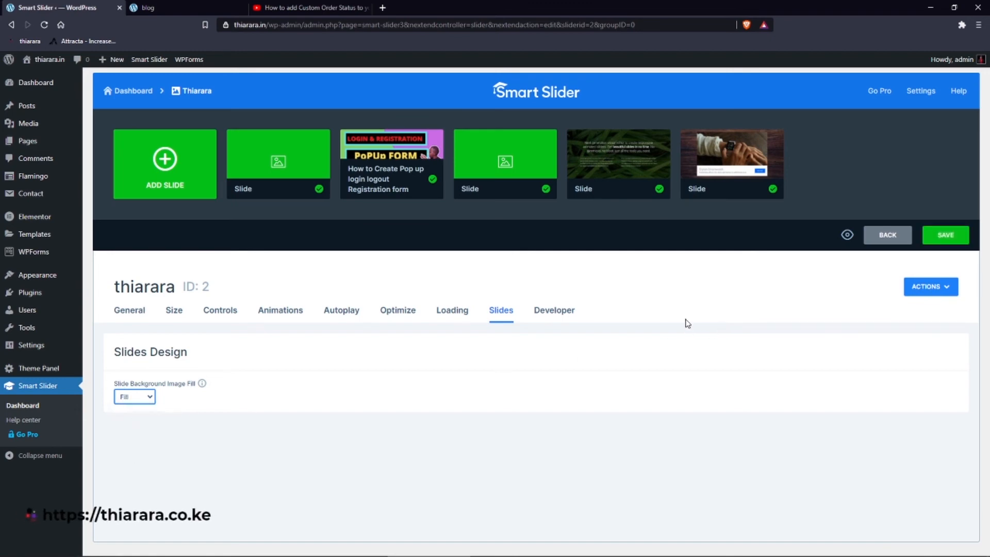
pyautogui.click(218, 6)
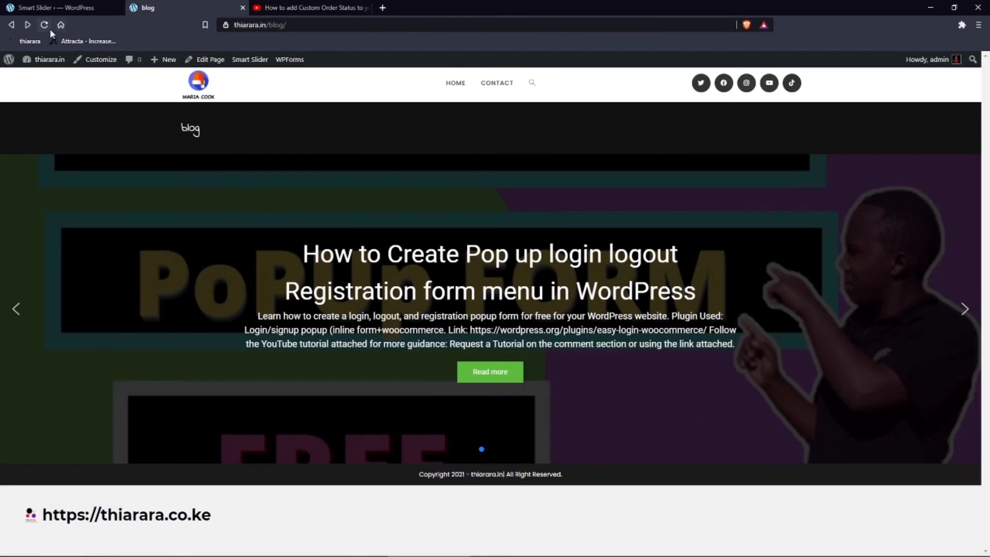
pyautogui.click(45, 26)
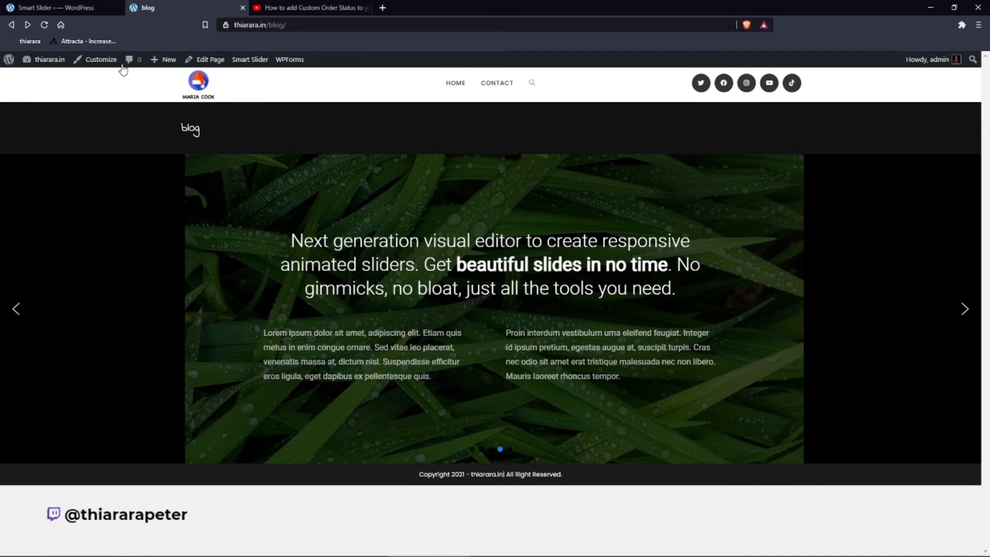
pyautogui.click(89, 5)
# - Switch the Slide Background Image Fill to Blur fit and back to Fill, and save the slider
pyautogui.click(137, 397)
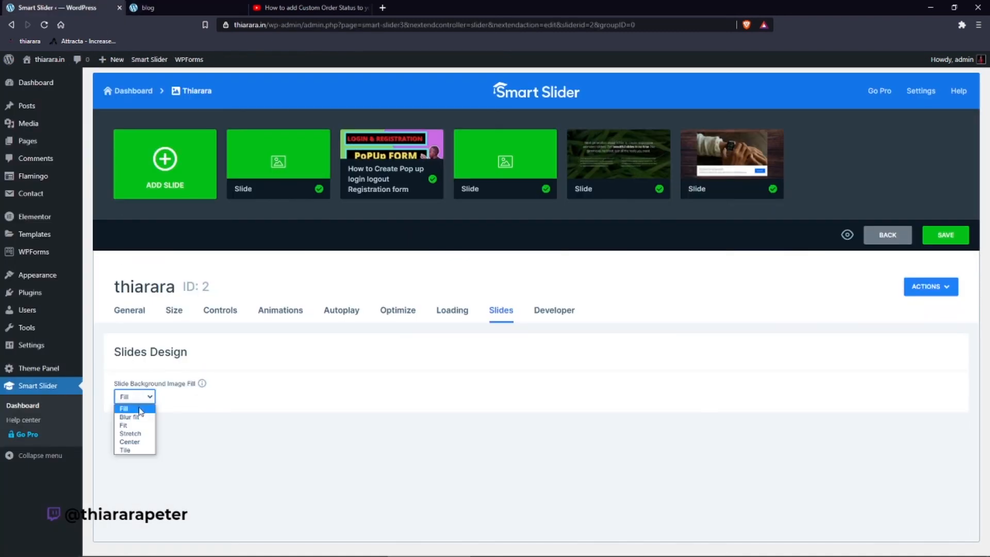
pyautogui.click(140, 418)
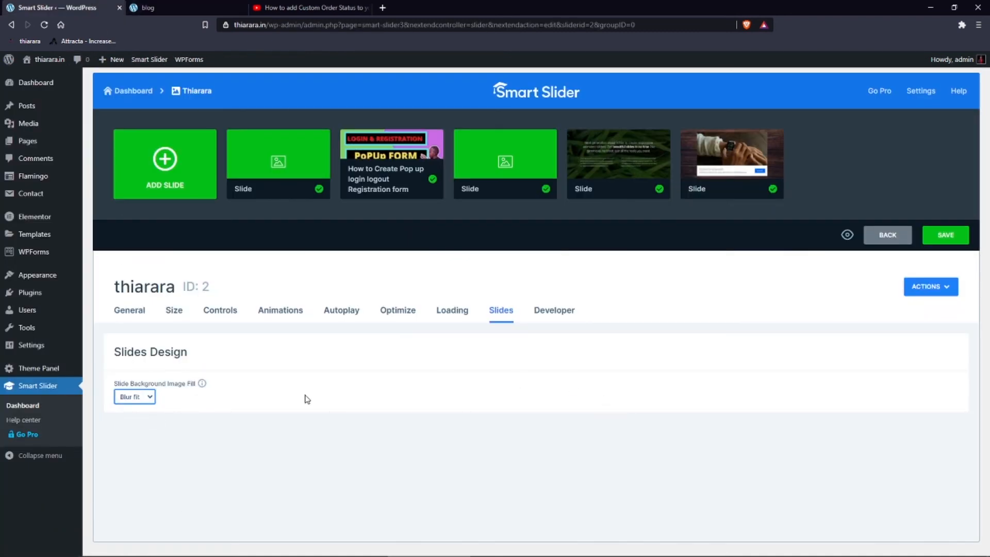
pyautogui.click(135, 397)
pyautogui.click(135, 397)
pyautogui.click(132, 398)
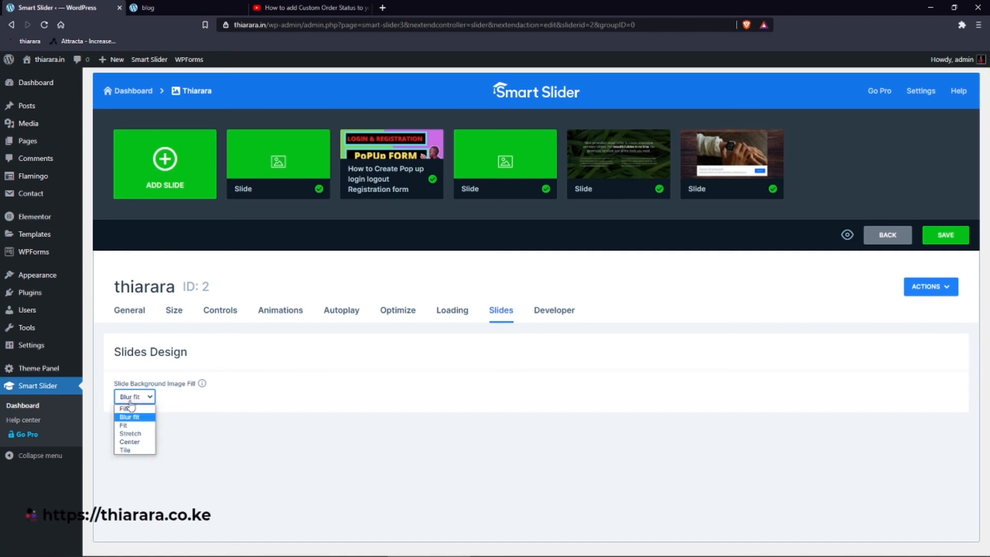
pyautogui.click(129, 410)
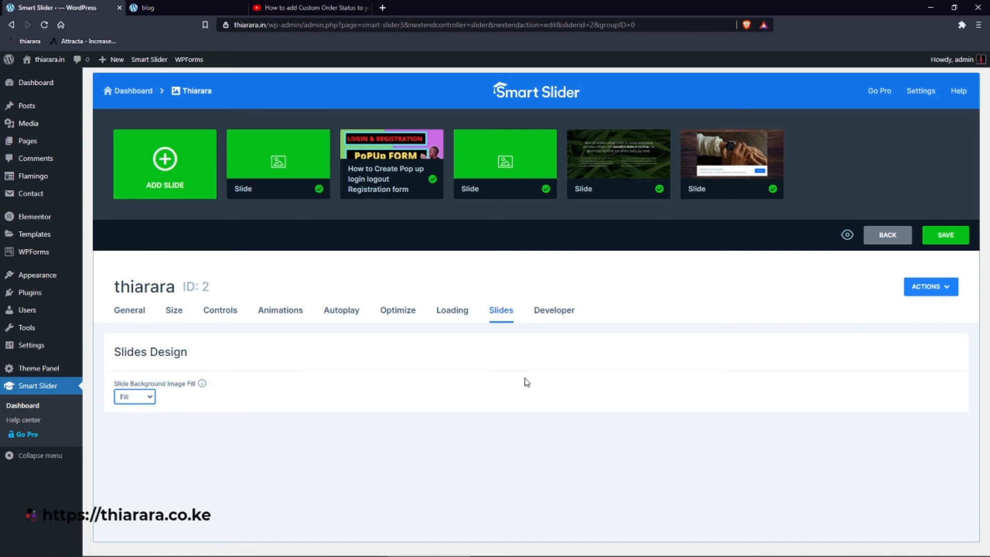
pyautogui.click(954, 246)
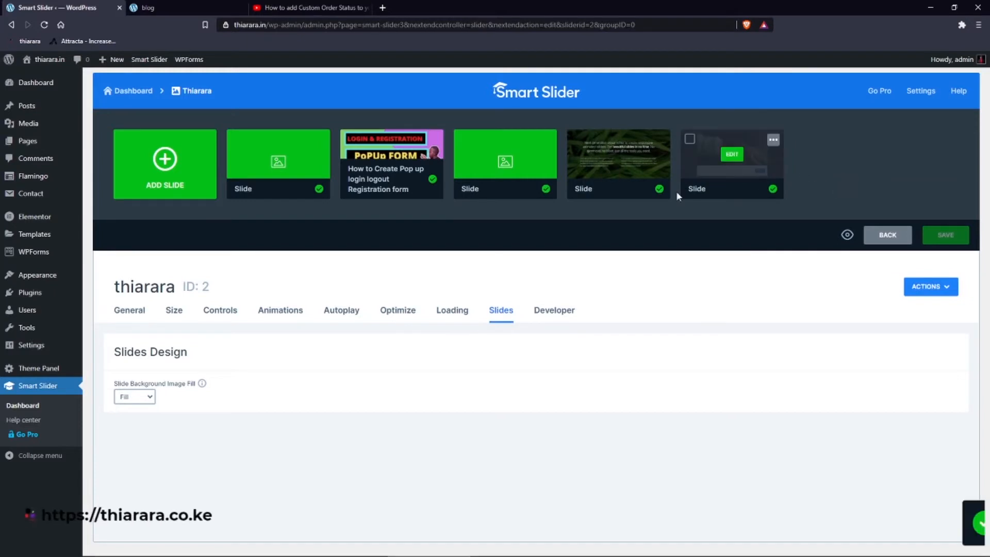
# - Examine the slider's Developer settings, including the CSS, JavaScript Callbacks and Post IDs fields
pyautogui.click(542, 314)
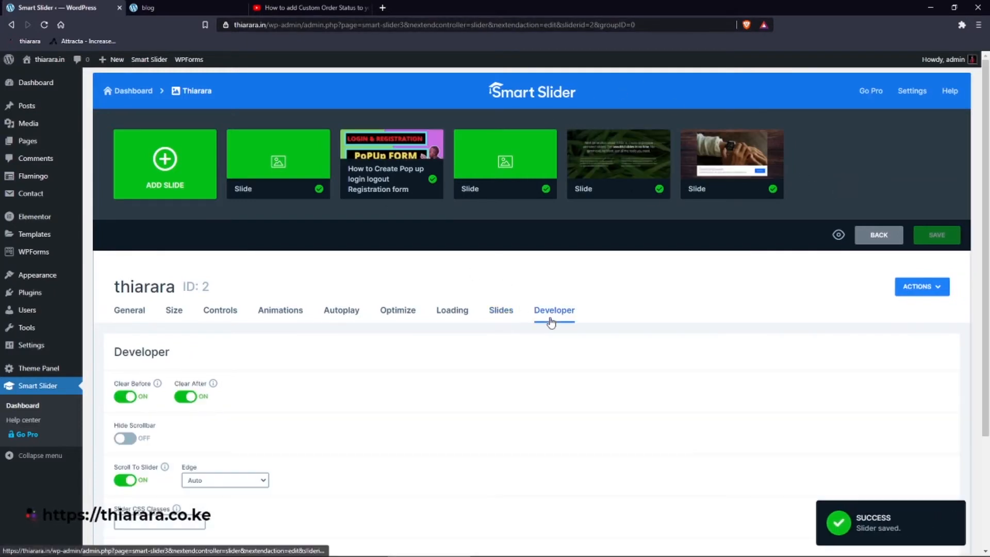
pyautogui.scroll(-3, 484, 323)
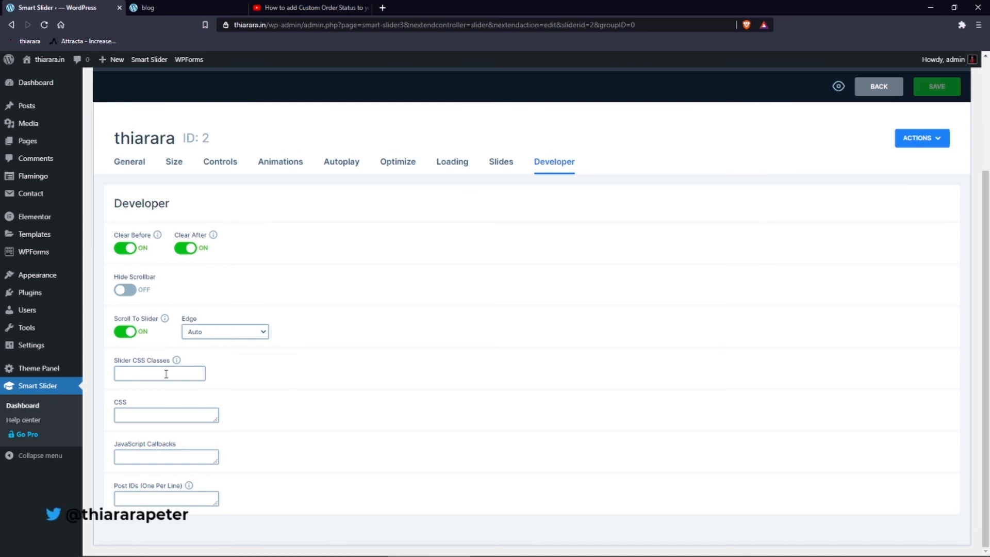
pyautogui.click(164, 413)
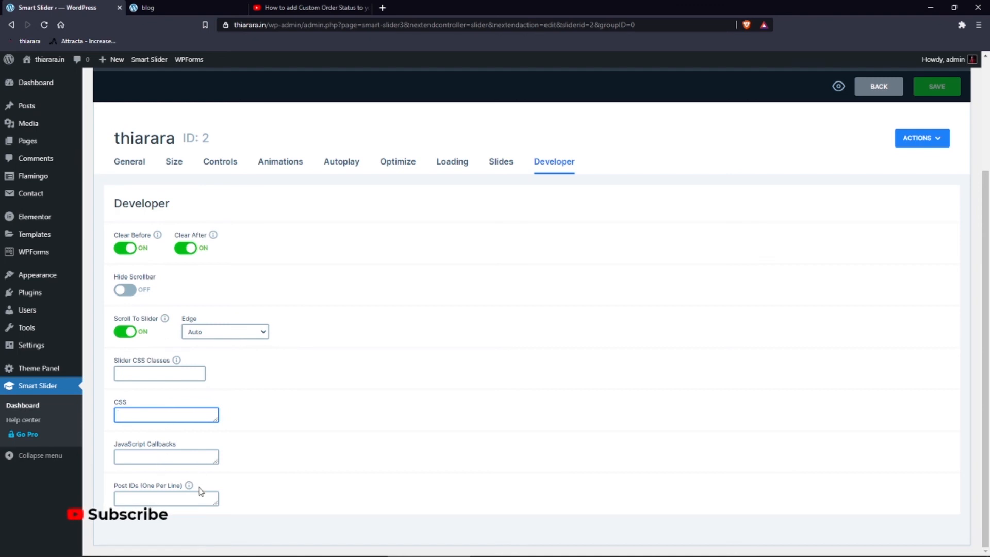
pyautogui.scroll(3, 233, 473)
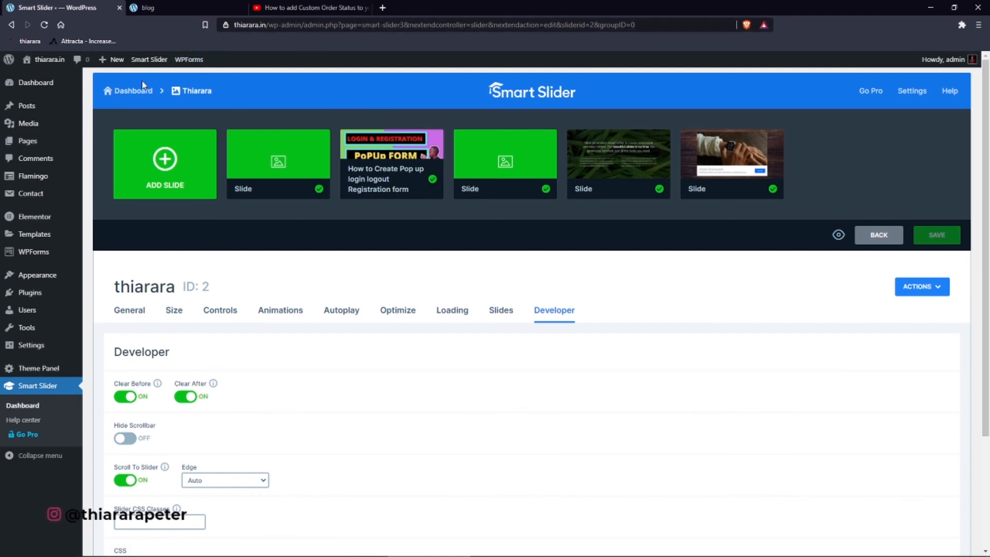
# - Start a new project from the Smart Slider dashboard with a template, opening the template library
pyautogui.click(134, 92)
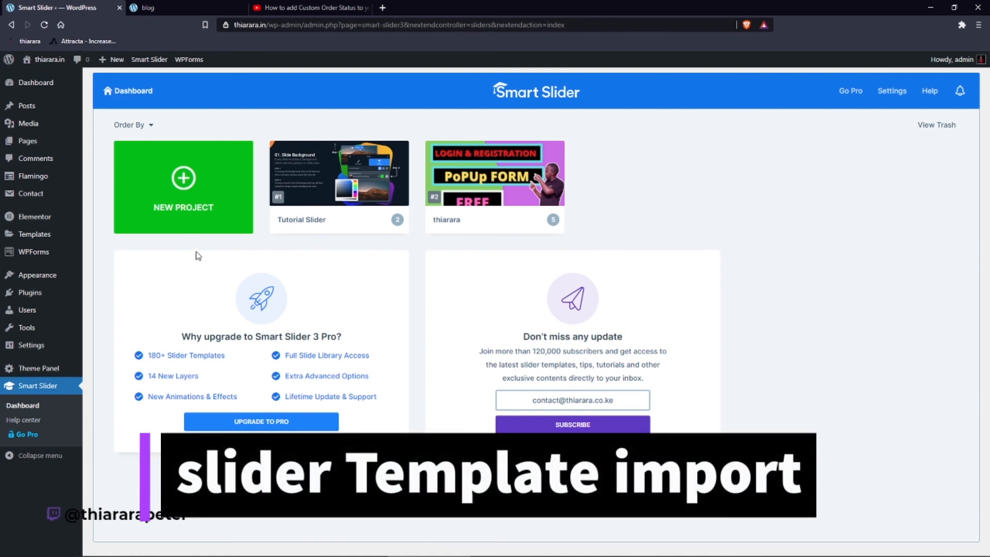
pyautogui.click(199, 201)
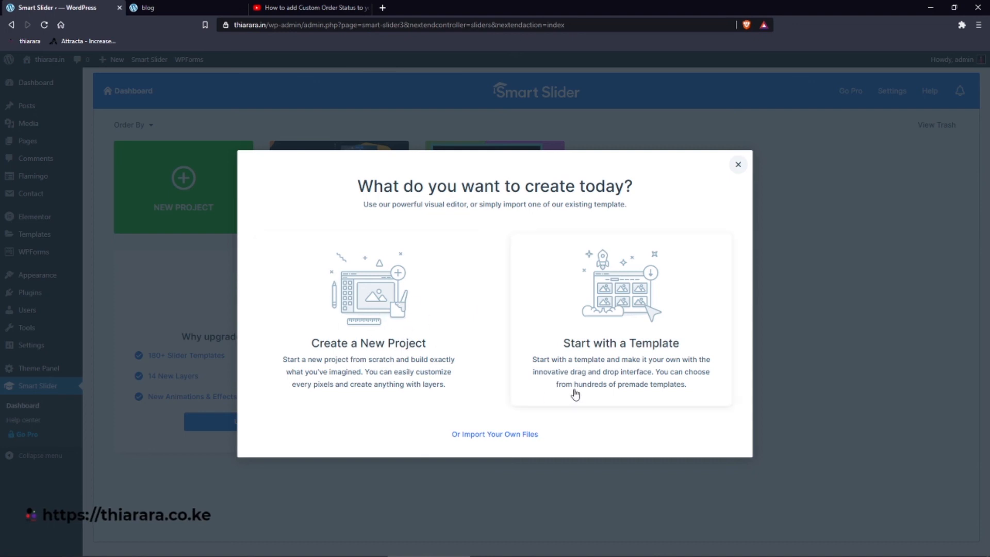
pyautogui.click(620, 330)
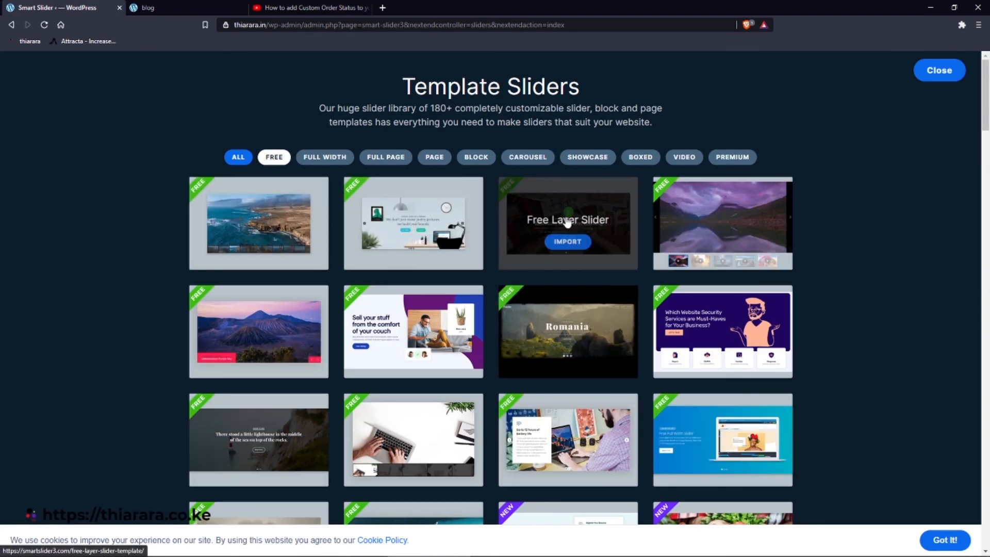
# - Preview the Free Caption Slider template on its demo page, browse through its slides and close the preview
pyautogui.scroll(-2, 493, 220)
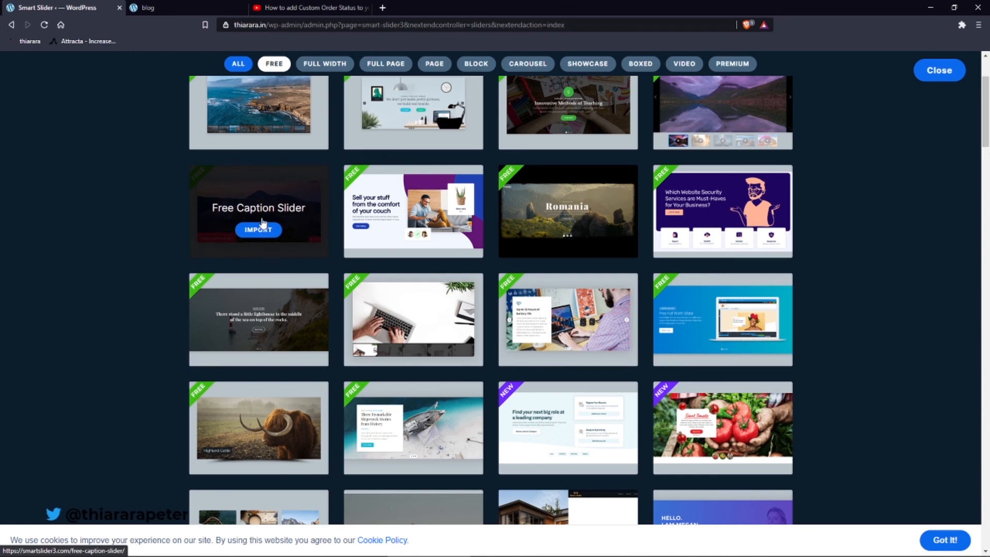
pyautogui.click(271, 207)
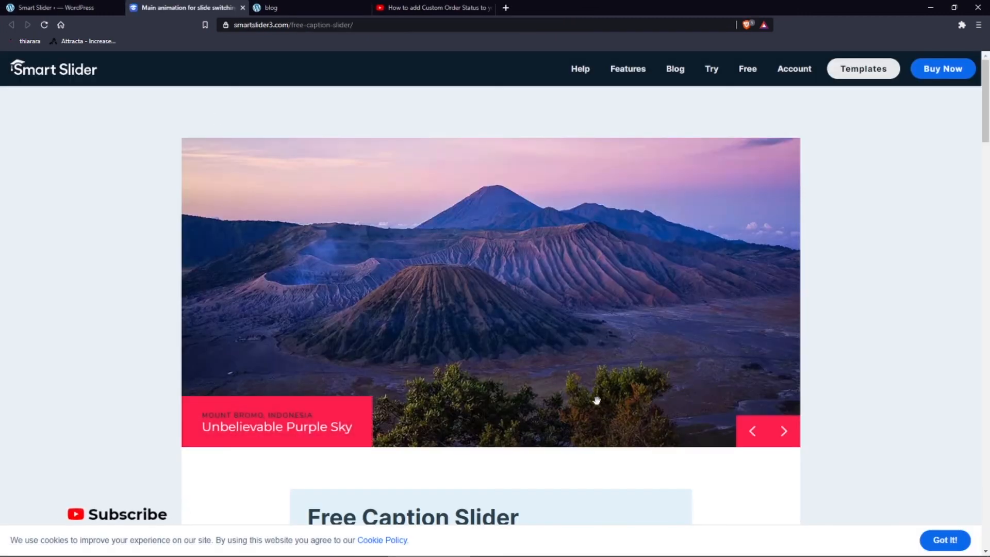
pyautogui.scroll(-2, 596, 400)
pyautogui.scroll(2, 635, 418)
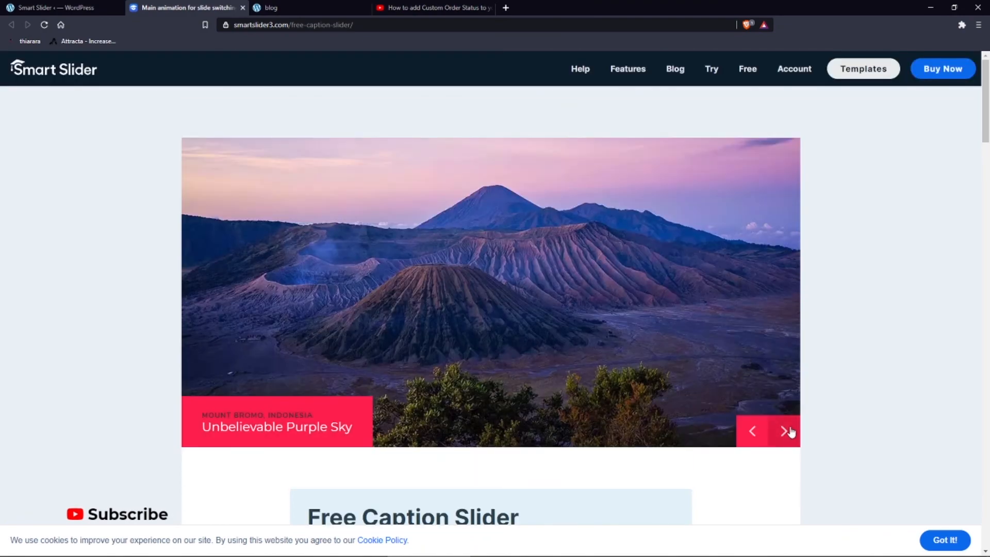
pyautogui.click(789, 431)
pyautogui.click(787, 432)
pyautogui.click(785, 432)
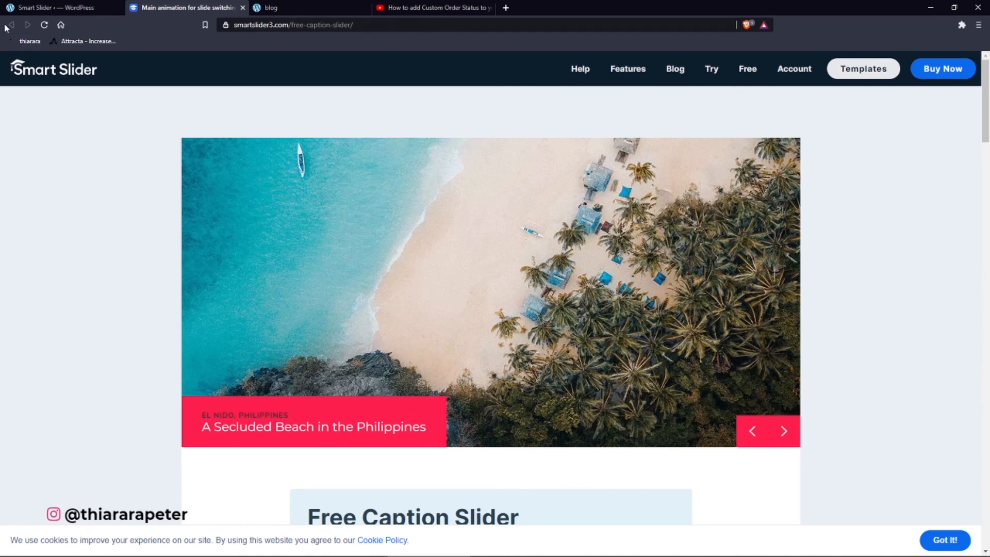
pyautogui.click(242, 8)
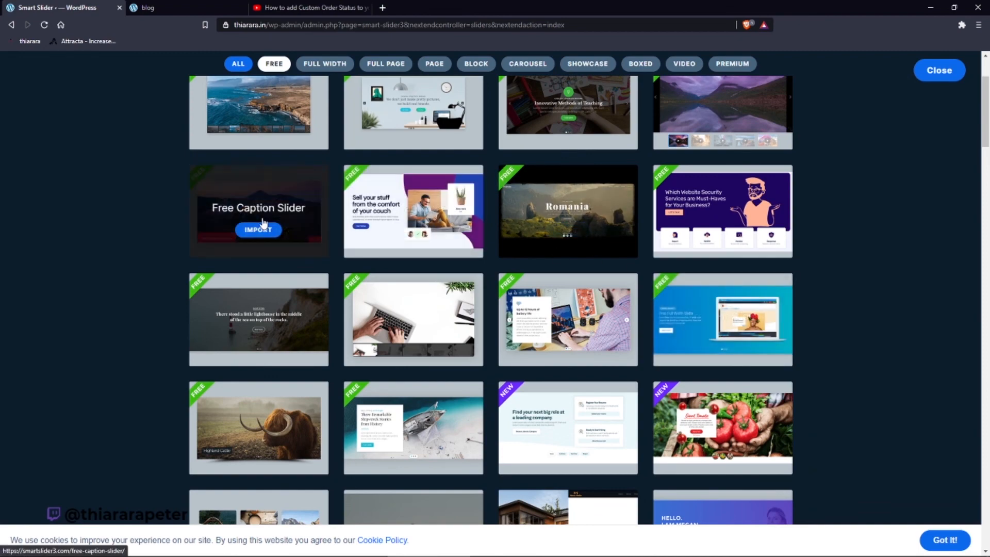
# - Import the free Feature Slider template and dismiss the newsletter subscription dialog
pyautogui.scroll(-2, 557, 219)
pyautogui.click(559, 218)
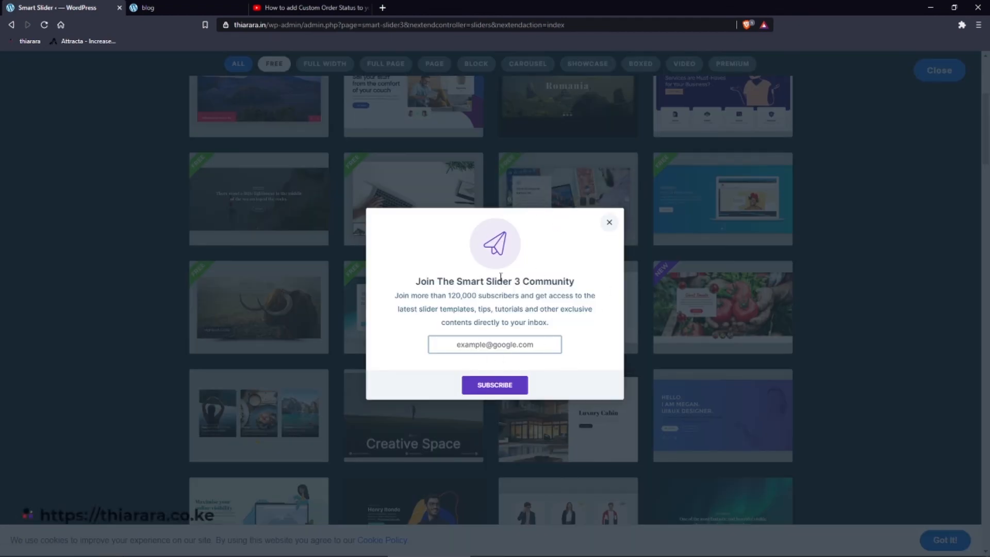
pyautogui.click(610, 223)
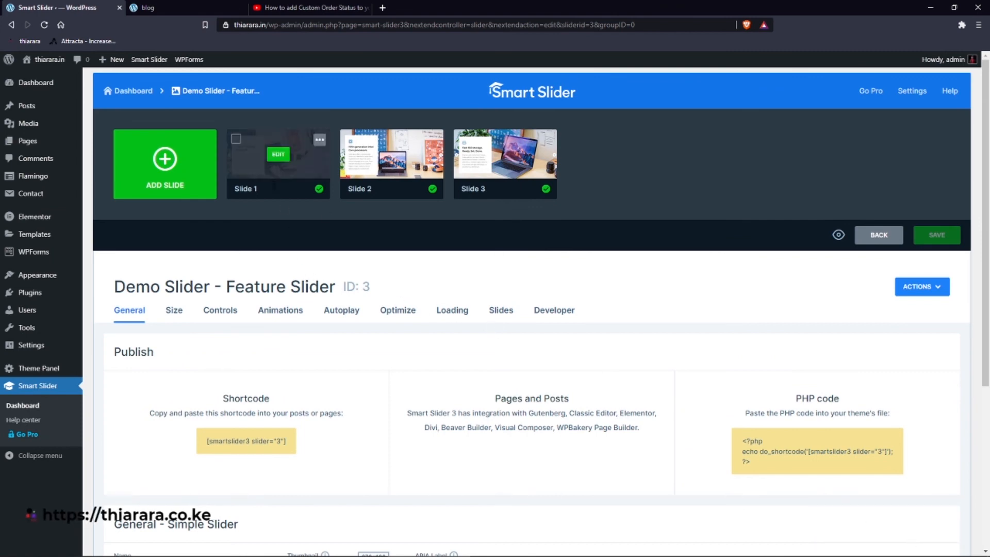
# - Open Slide 1 of the Feature Slider for editing and replace its paragraph text with "gcbhf"
pyautogui.click(277, 156)
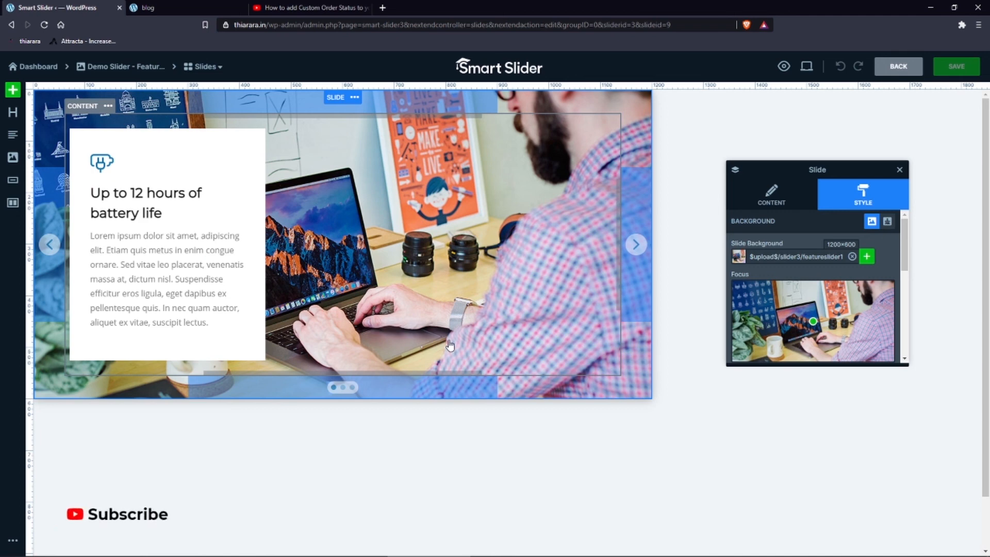
pyautogui.click(217, 258)
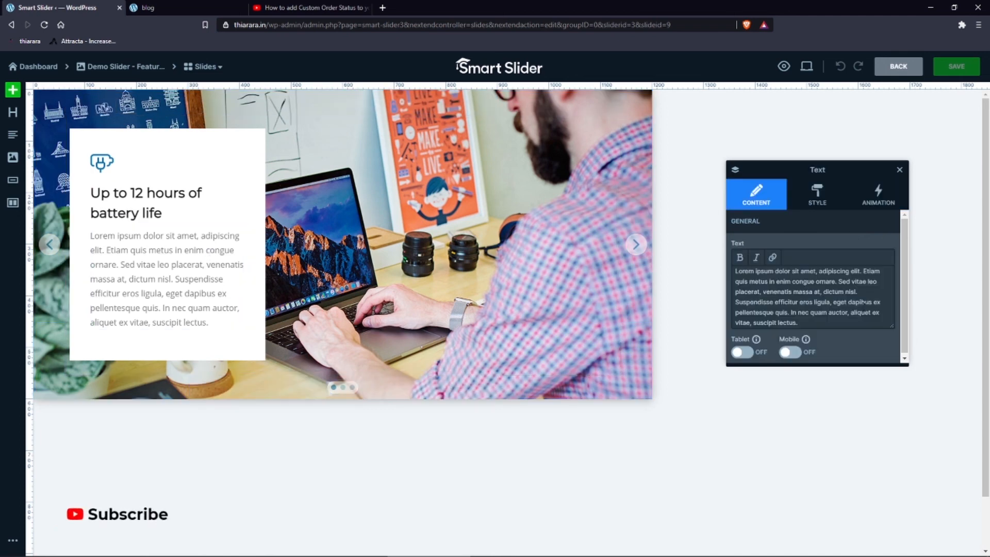
pyautogui.moveTo(831, 327); pyautogui.dragTo(692, 267)
pyautogui.press('BackSpace')
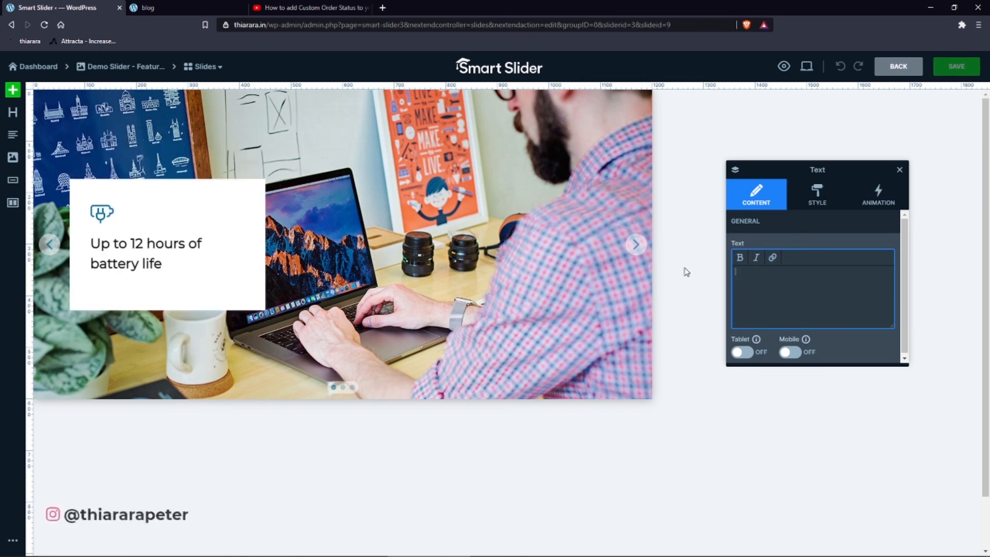
pyautogui.write('gcbhf')
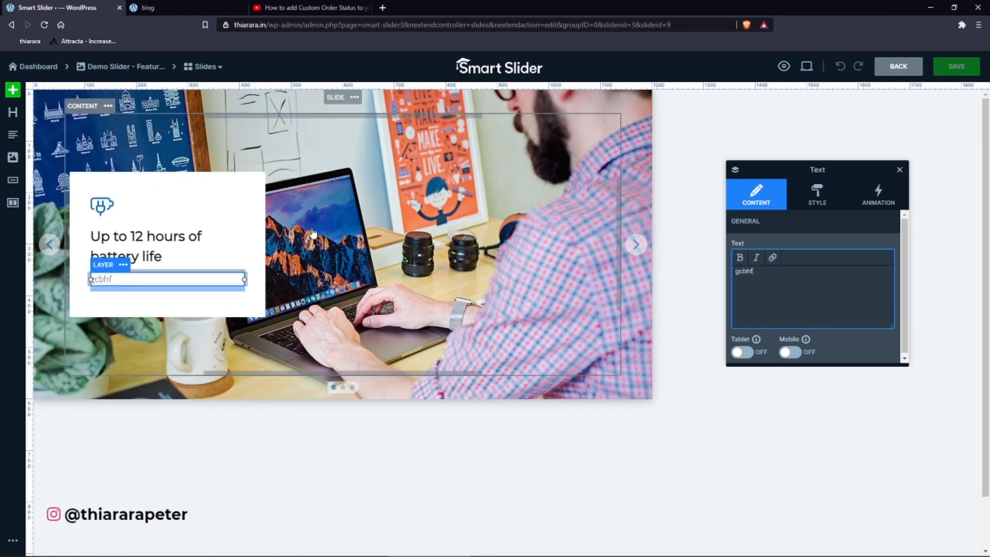
# - Select the slide layer, switch its background type to Color and back to Image
pyautogui.click(194, 252)
pyautogui.click(429, 183)
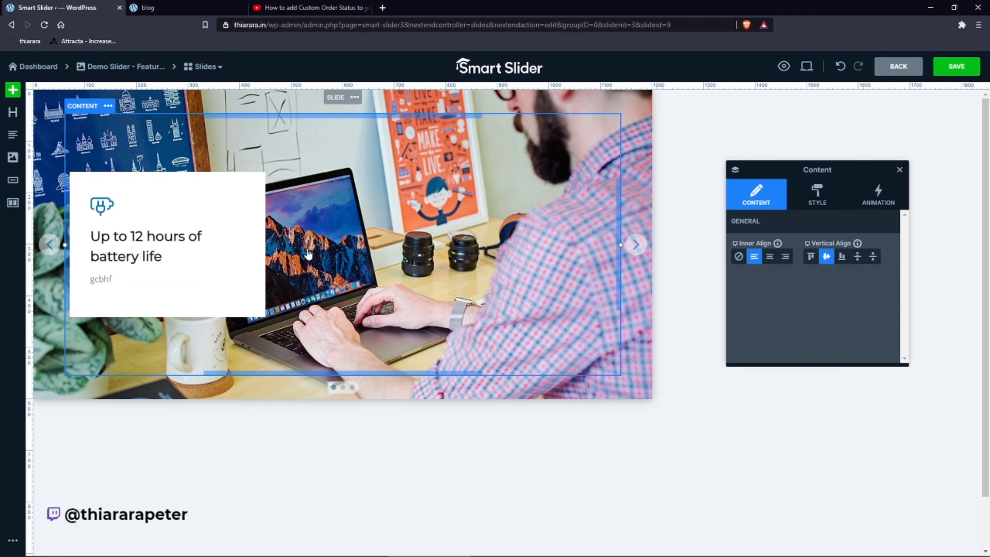
pyautogui.click(635, 164)
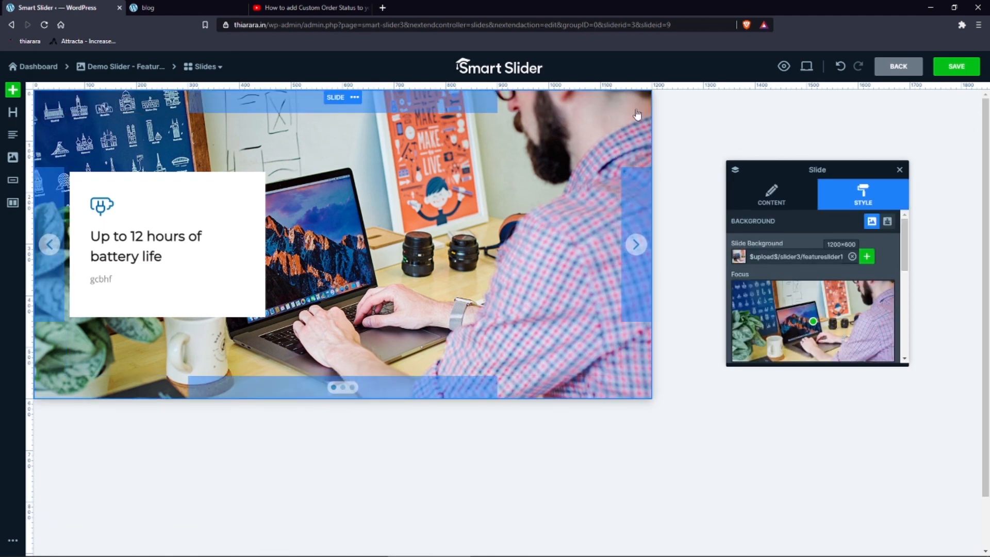
pyautogui.click(887, 222)
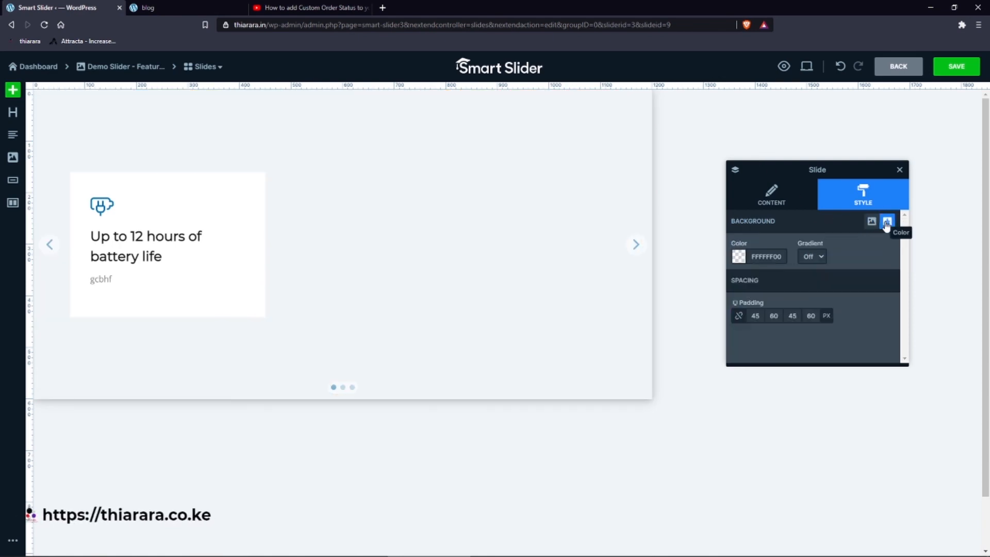
pyautogui.click(872, 222)
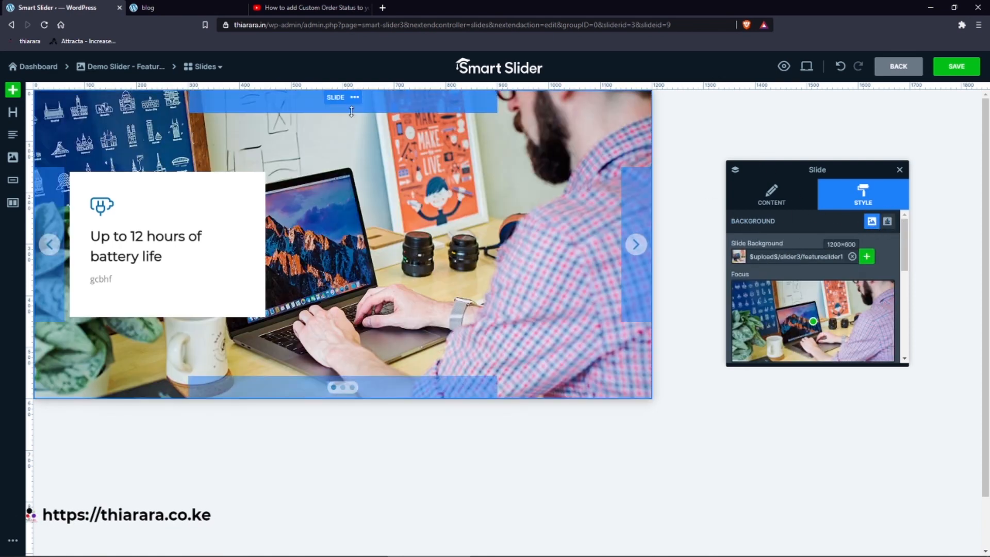
# - Try to open Slide 2 for editing from the slide list, cancelling the leave-site warnings
pyautogui.click(209, 66)
pyautogui.click(320, 135)
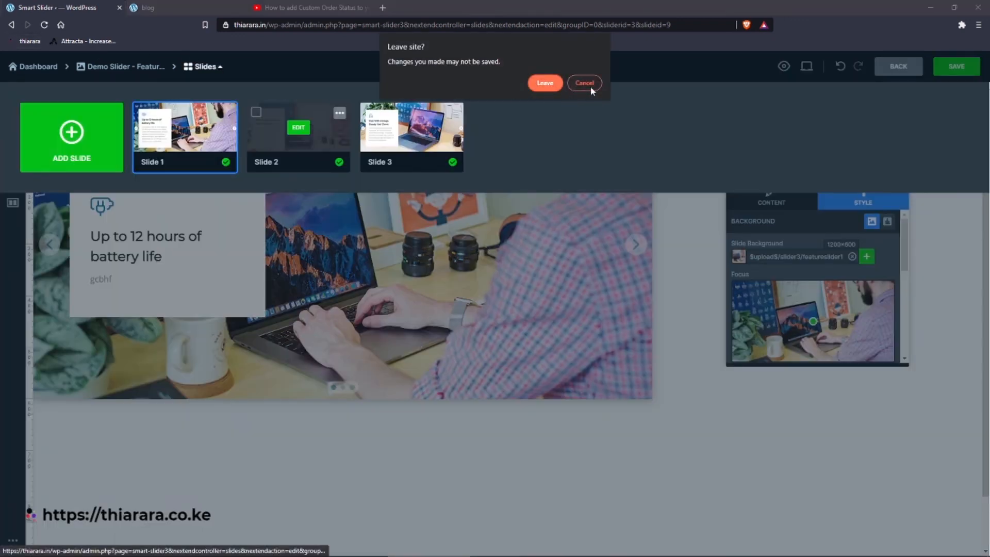
pyautogui.click(585, 83)
pyautogui.click(297, 138)
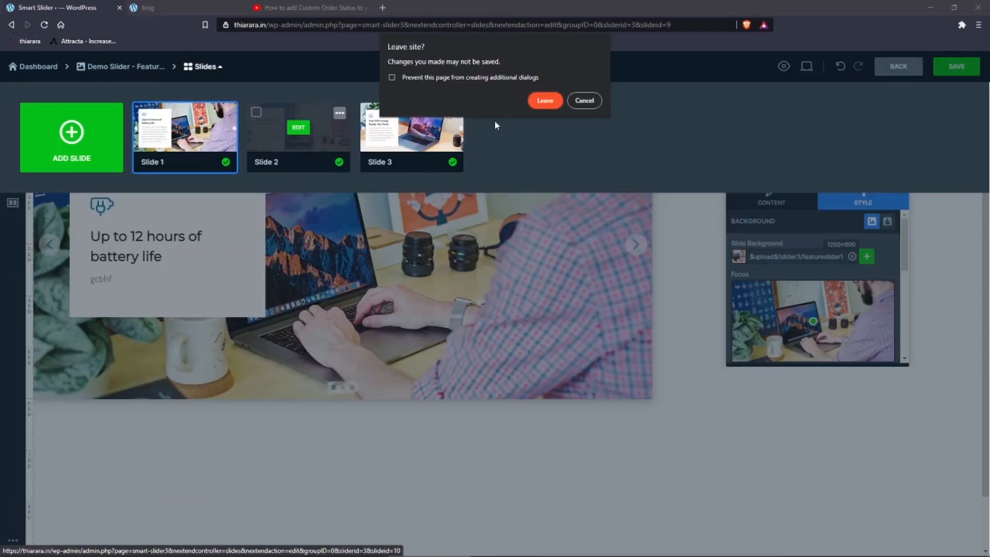
pyautogui.click(570, 105)
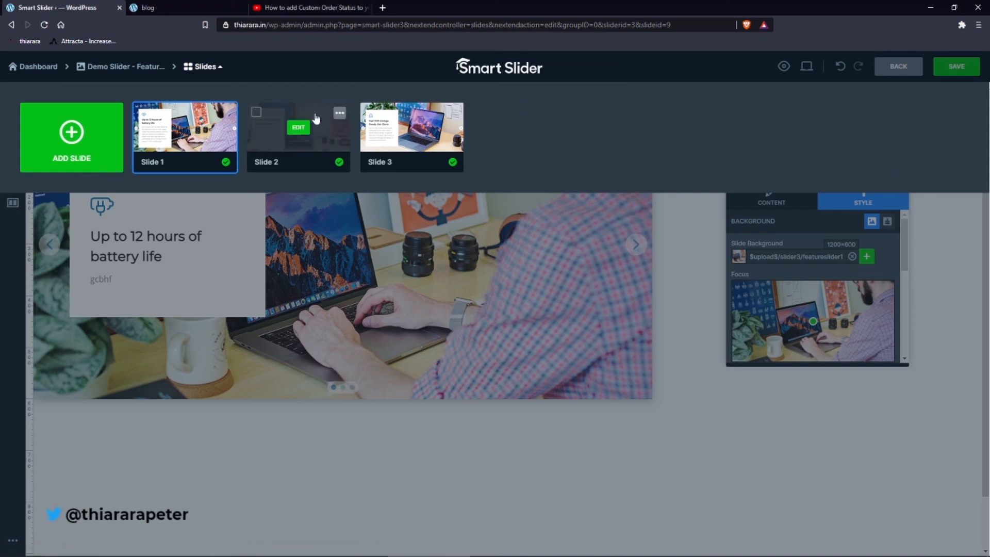
# - Leave the slide editor for the Feature Slider's settings, discarding the unsaved changes, and select the slider's shortcode
pyautogui.click(111, 65)
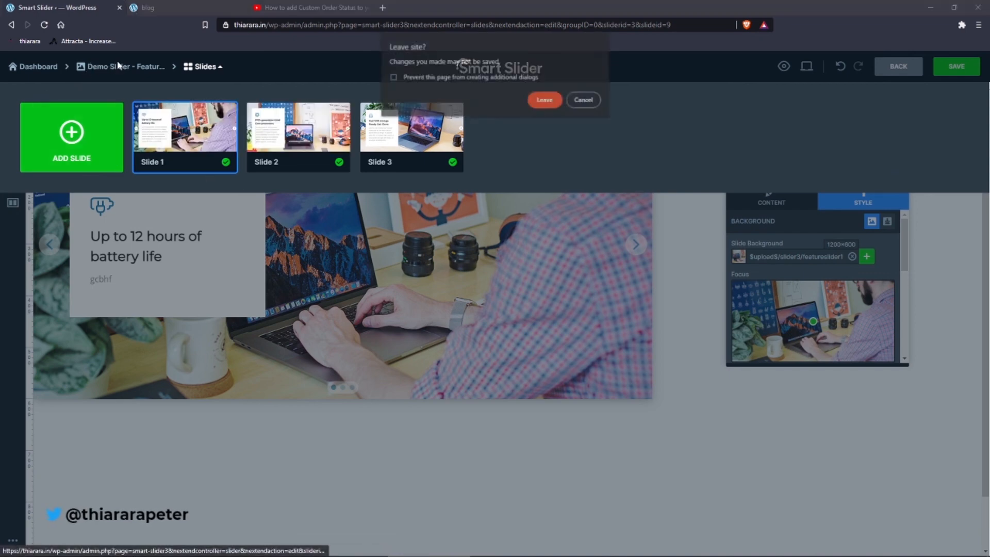
pyautogui.click(542, 102)
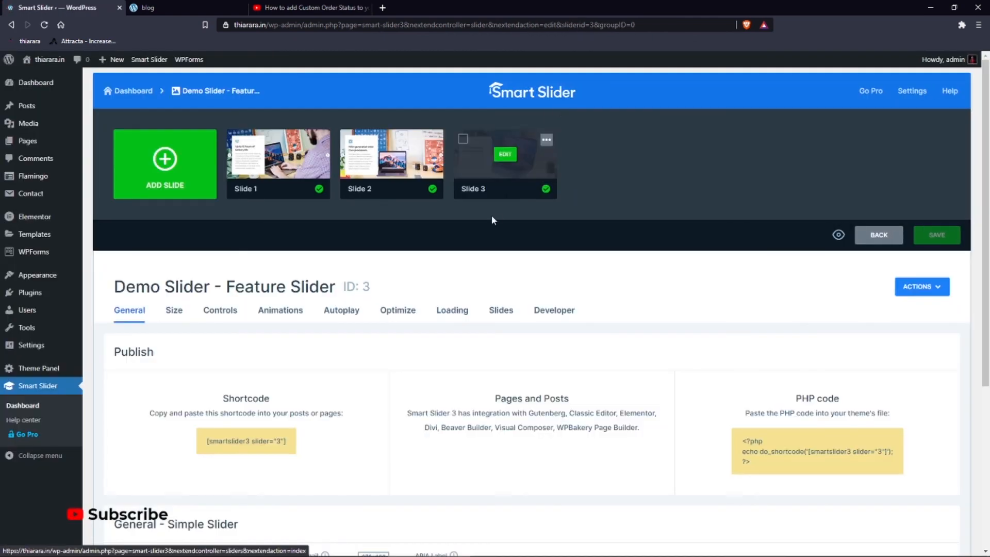
pyautogui.click(281, 449)
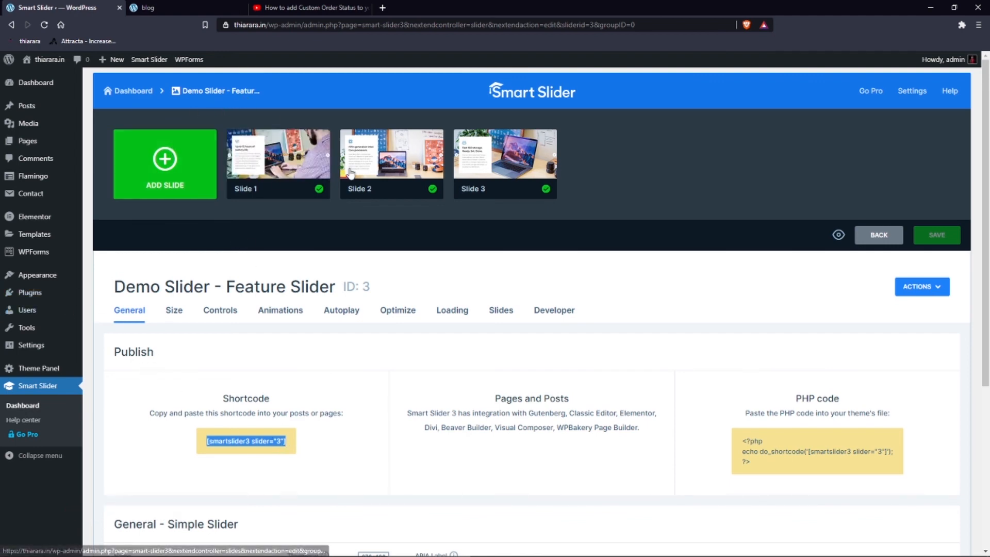
# - Open the thiarara slider from the Smart Slider dashboard and copy its shortcode from the general settings
pyautogui.click(132, 92)
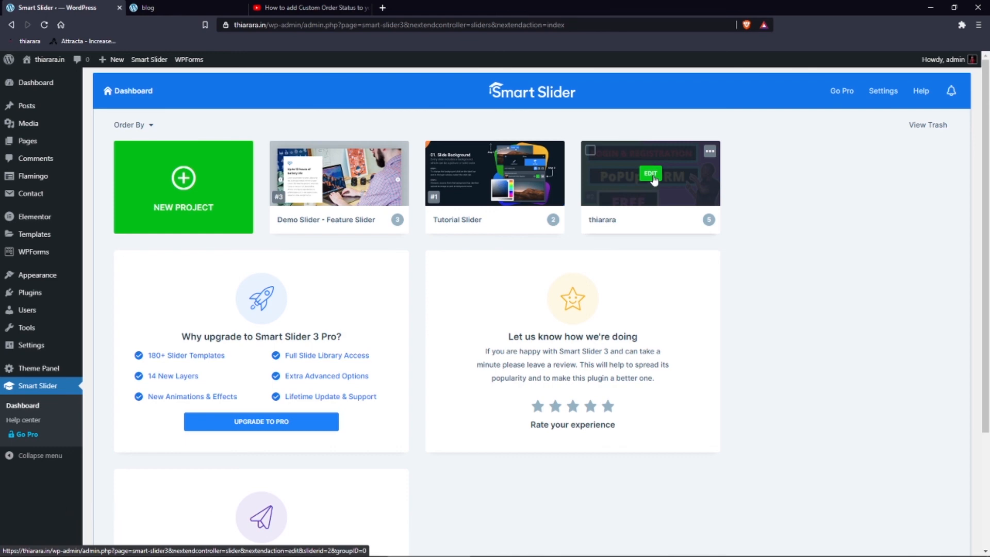
pyautogui.click(652, 179)
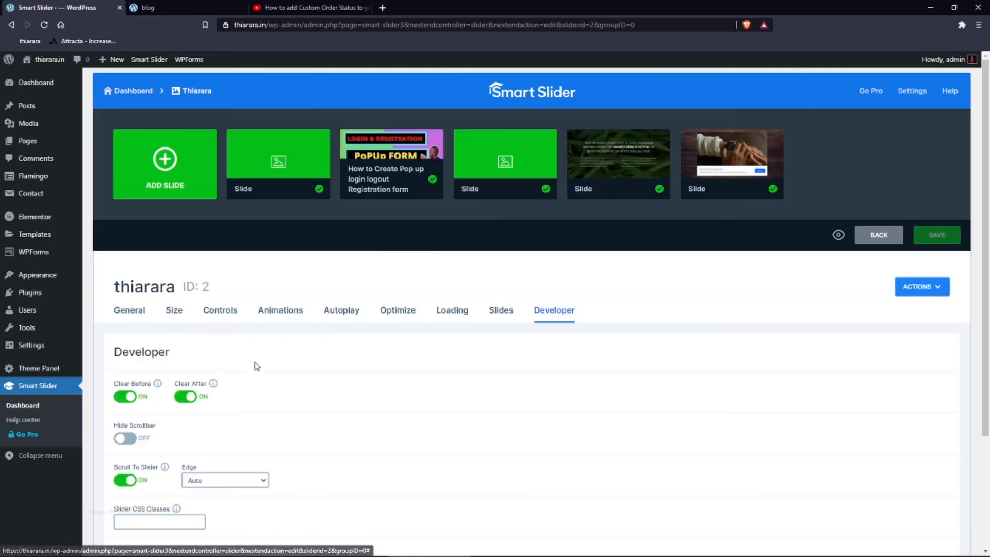
pyautogui.click(141, 310)
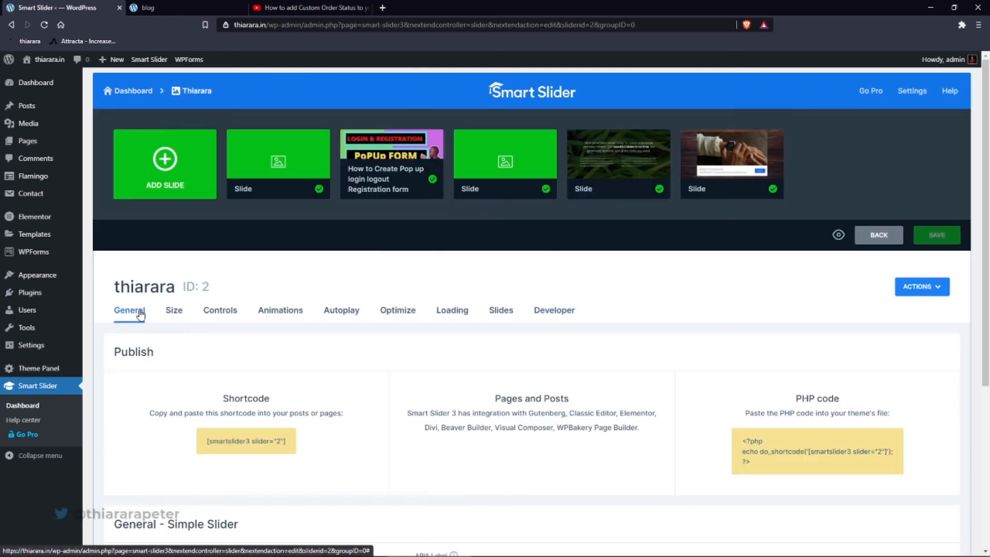
pyautogui.click(272, 436)
pyautogui.rightClick(271, 437)
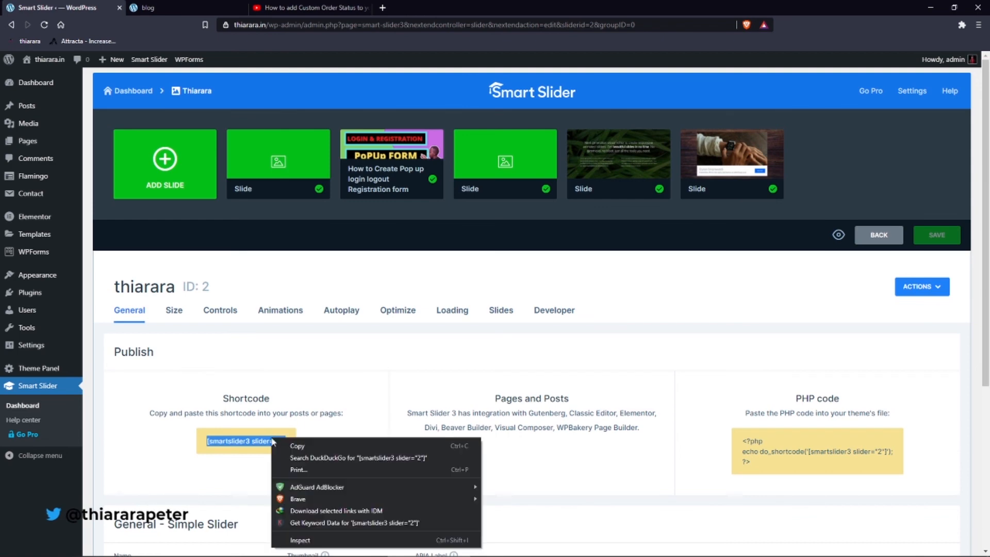
pyautogui.click(316, 444)
# - Open the Home page from the WordPress pages list, try to edit it with Elementor, and return to the list
pyautogui.click(33, 83)
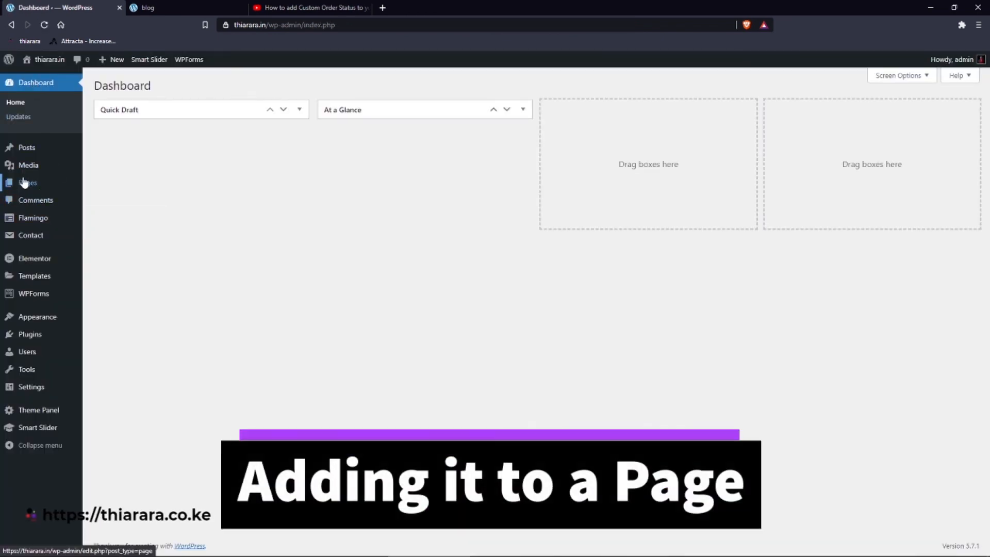
pyautogui.click(44, 185)
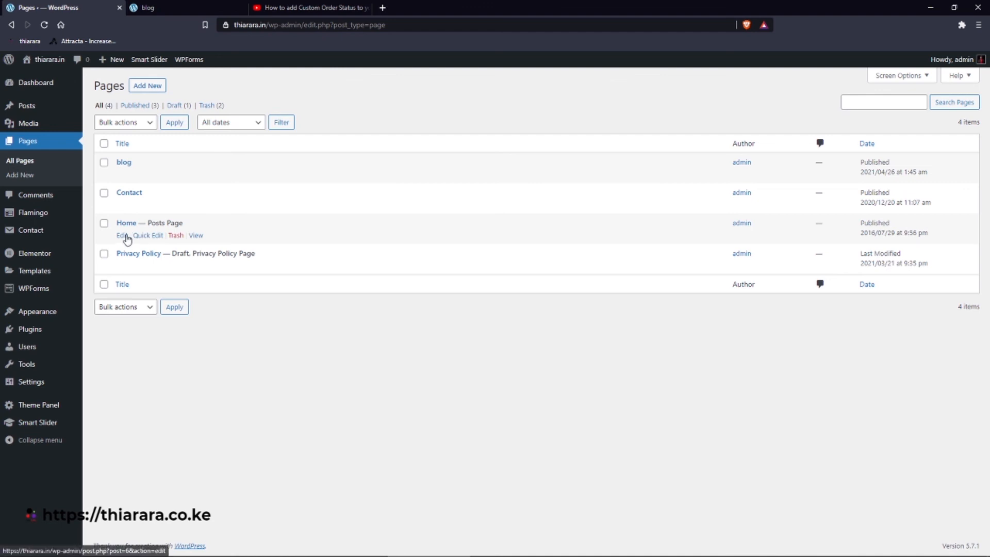
pyautogui.click(124, 236)
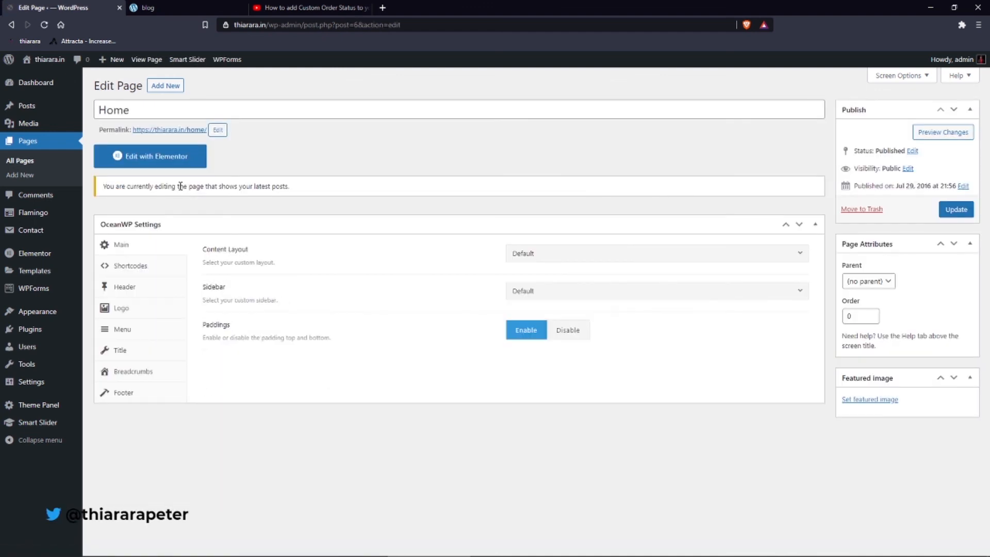
pyautogui.click(160, 162)
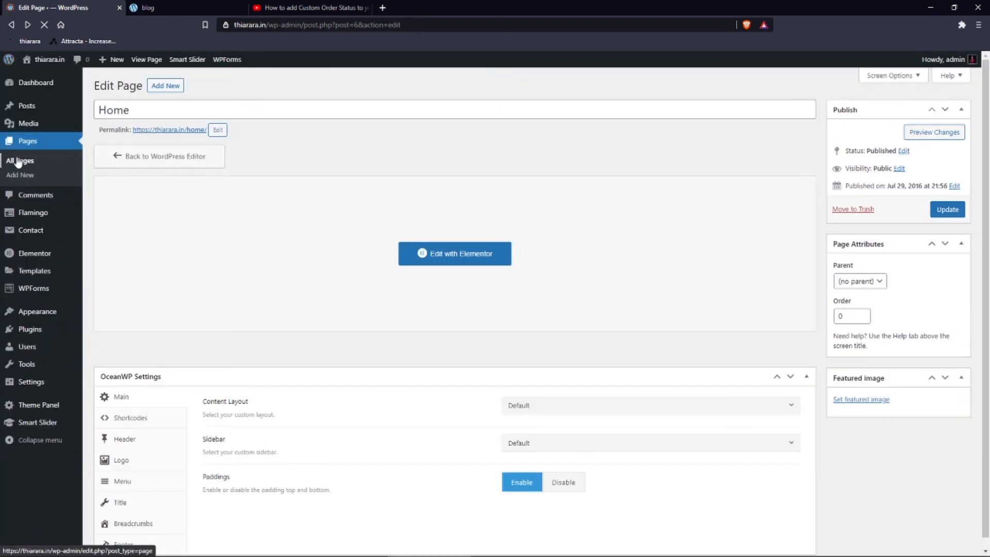
pyautogui.click(23, 166)
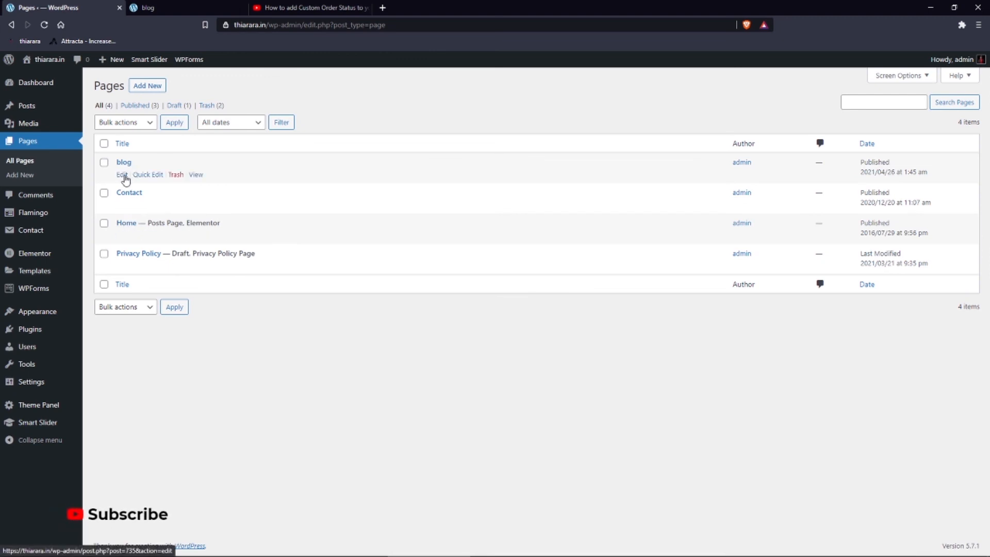
pyautogui.click(122, 175)
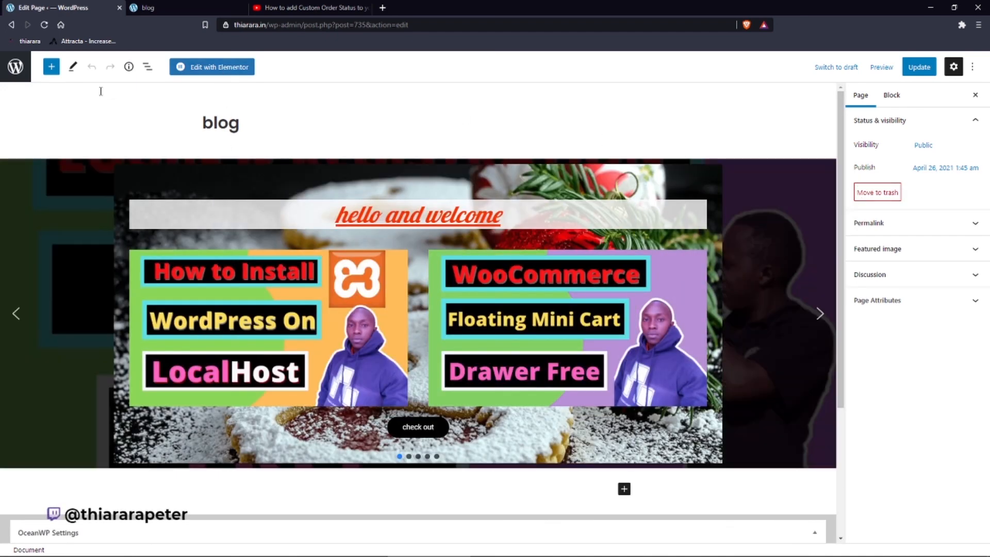
pyautogui.click(51, 66)
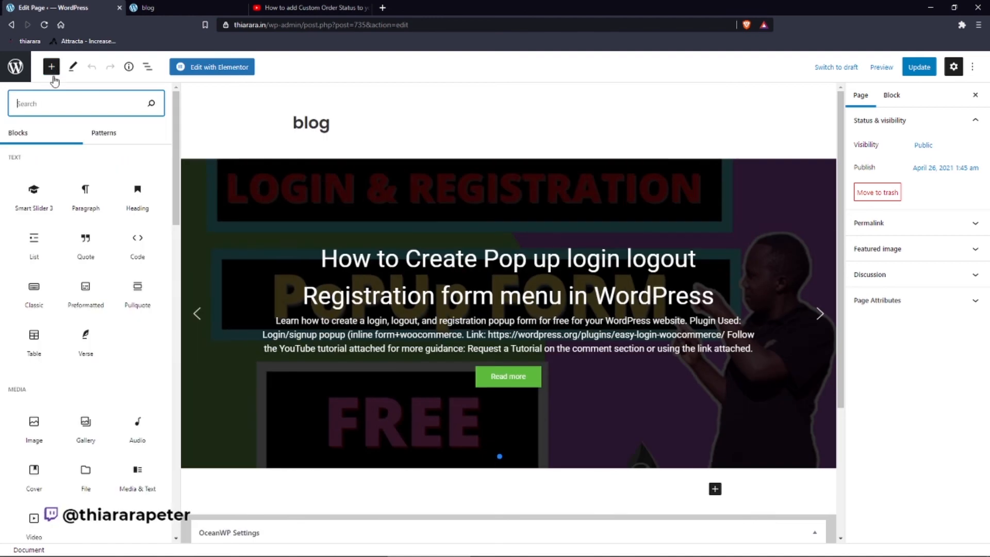
pyautogui.click(11, 25)
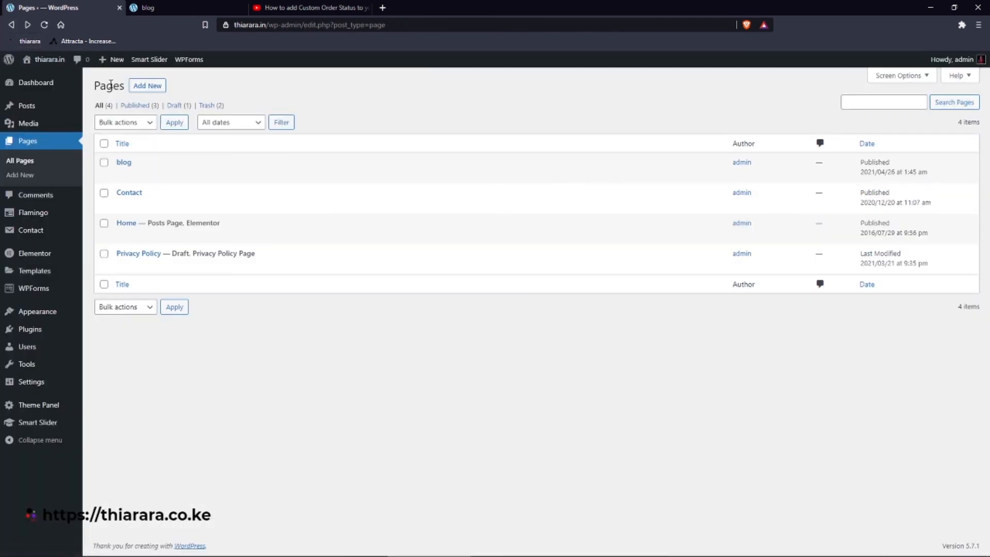
# - Add a new page titled "slider test", open it in Elementor and reload the editor
pyautogui.click(148, 87)
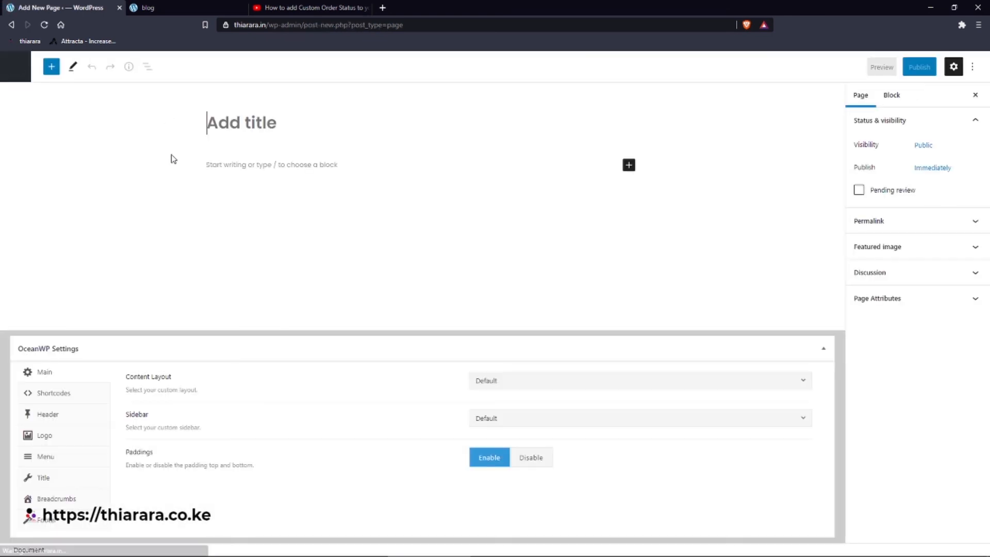
pyautogui.write('slider test')
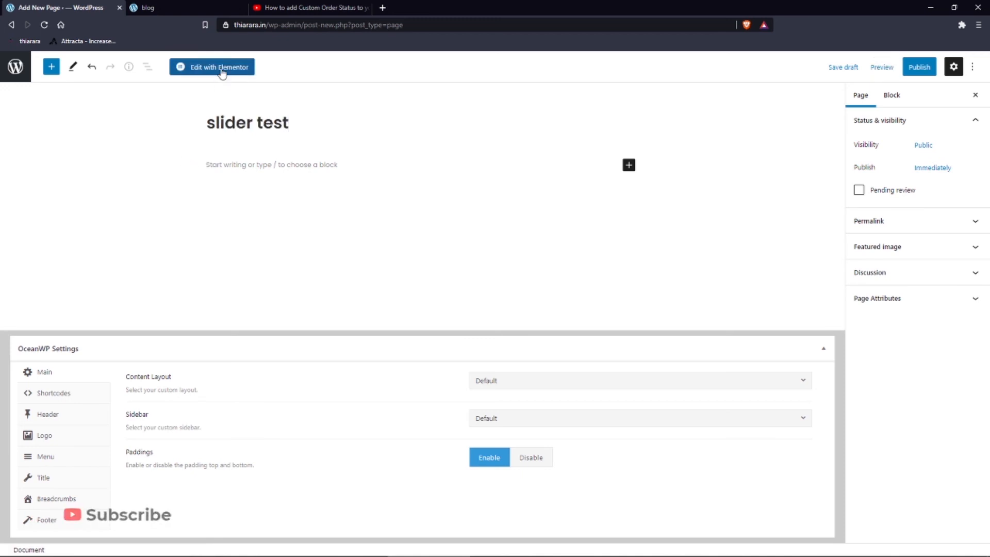
pyautogui.click(222, 73)
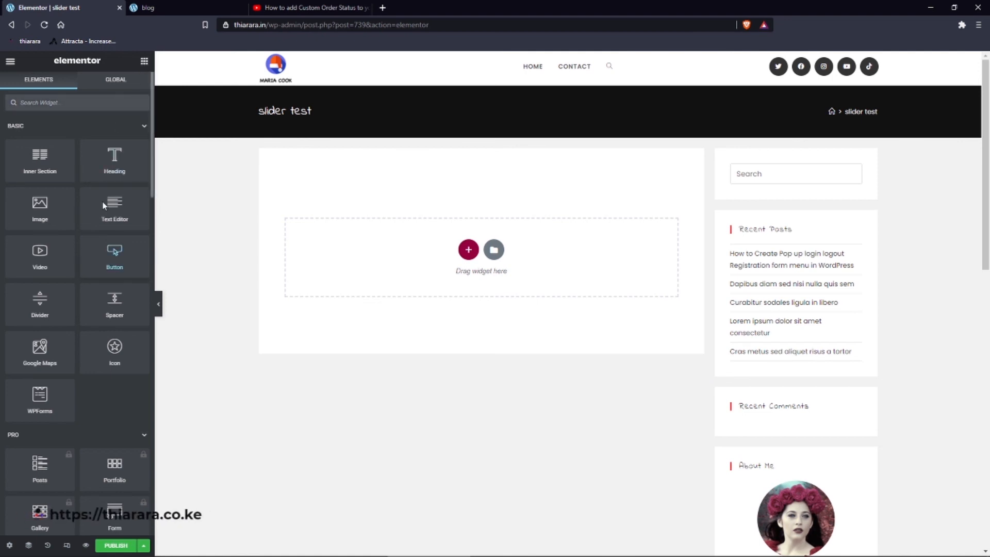
pyautogui.click(10, 62)
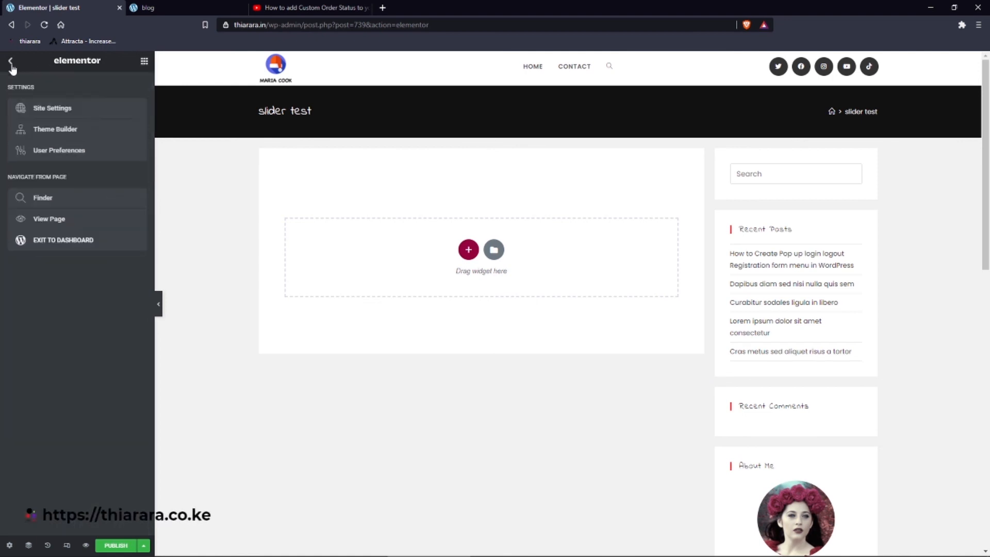
pyautogui.click(44, 25)
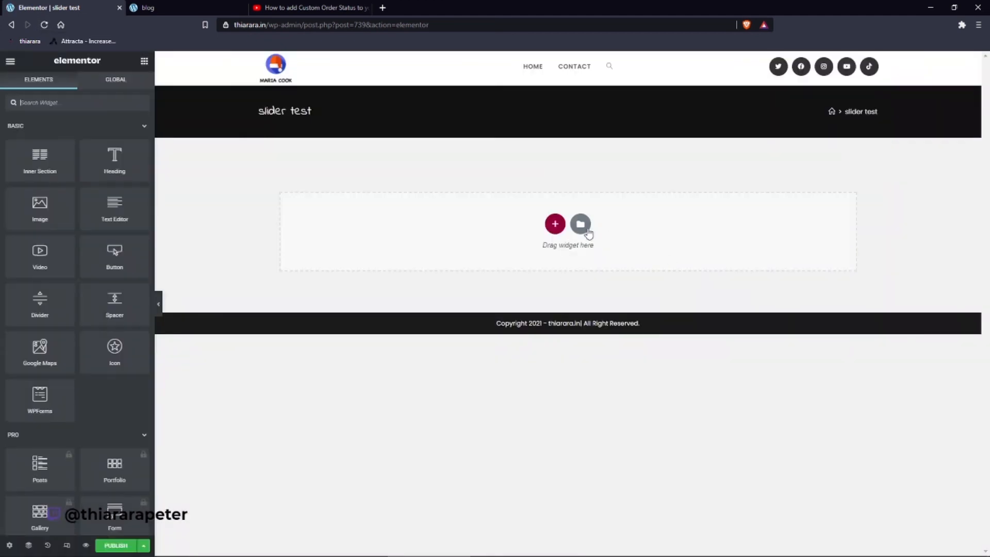
# - Add a single-column section to the page and set its content width to Full Width
pyautogui.click(555, 225)
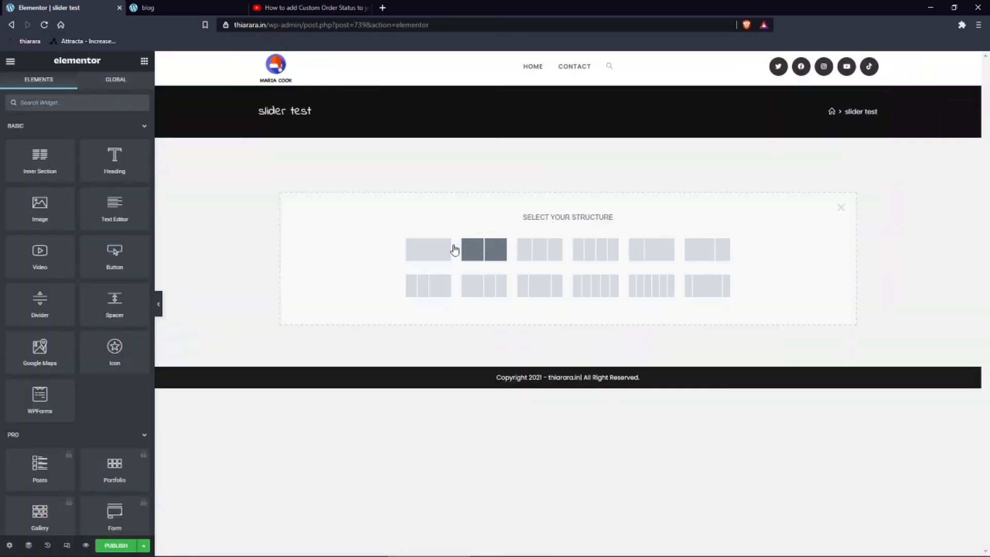
pyautogui.click(433, 258)
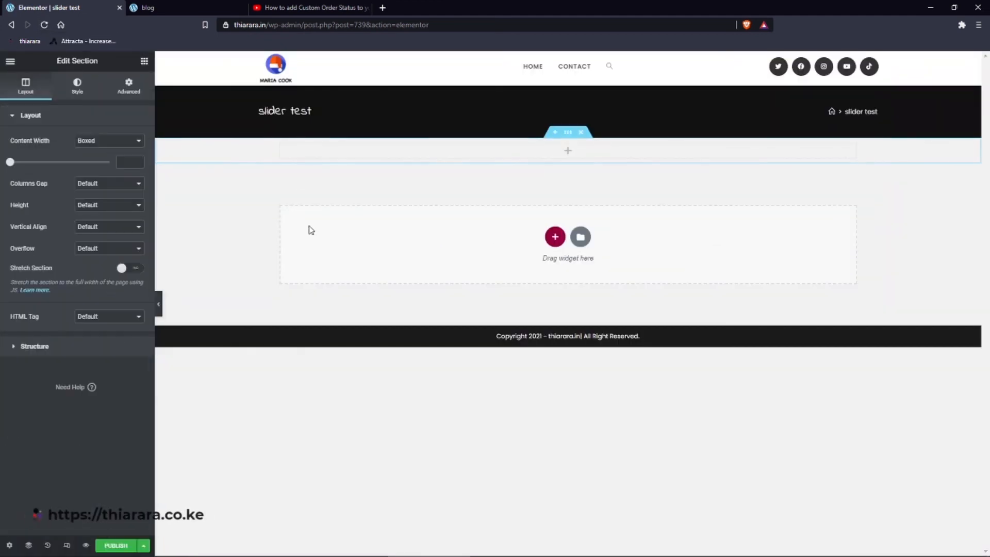
pyautogui.click(104, 141)
pyautogui.click(103, 160)
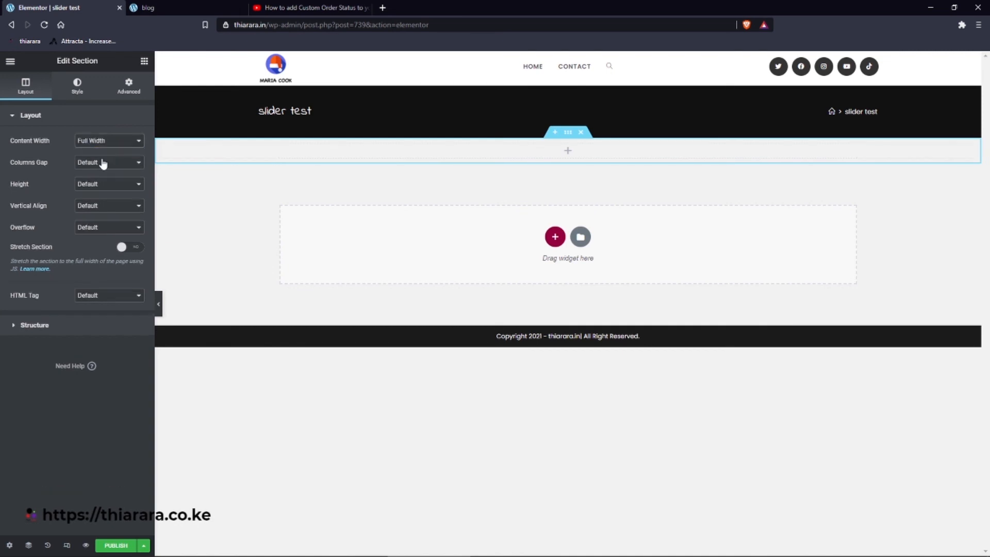
# - Add a Shortcode widget to the new section, paste [smartslider3 slider="2"] into it, and publish the page
pyautogui.click(226, 157)
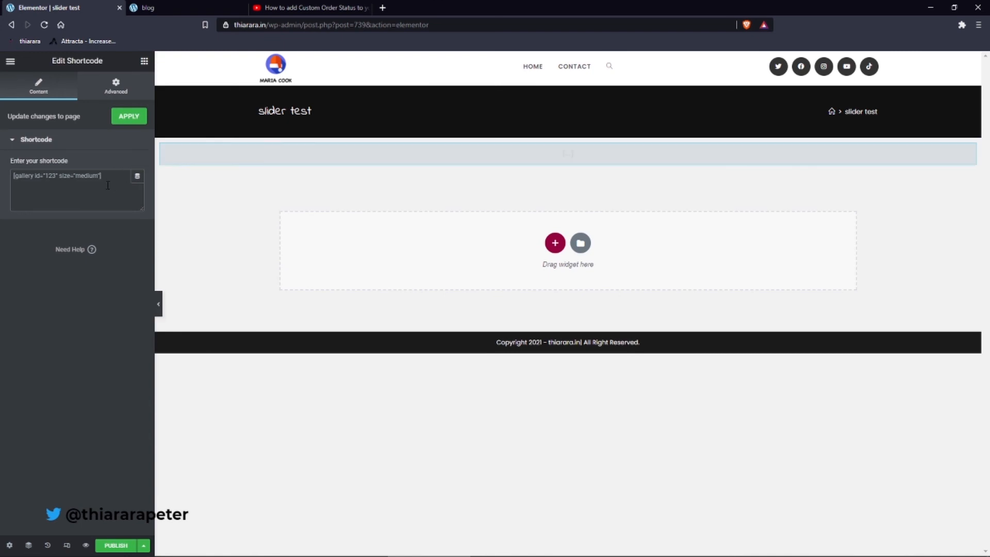
pyautogui.hotkey('ctrl', 'v')
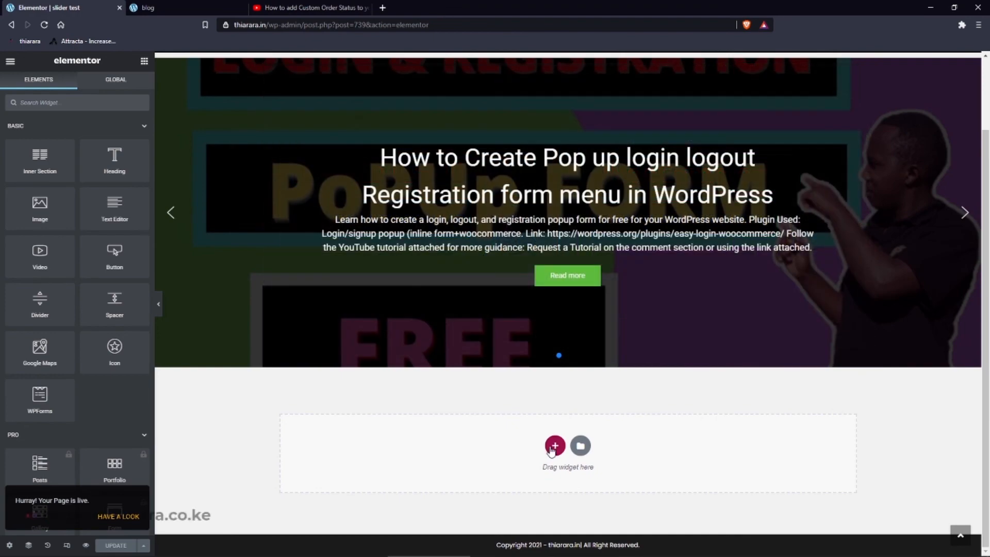
# - Advance the embedded slider in the editor, preview the slider test page, and step through the slides there
pyautogui.click(551, 451)
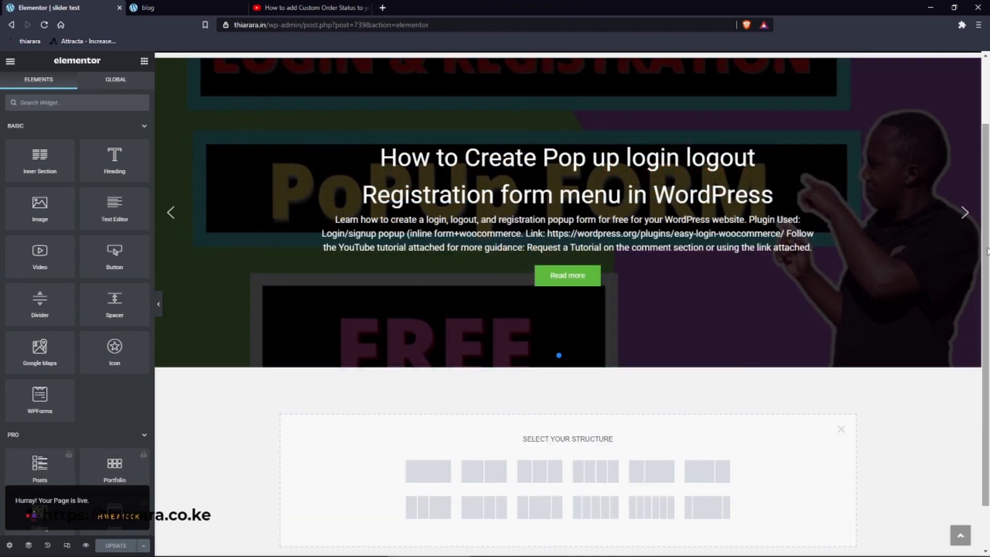
pyautogui.click(972, 219)
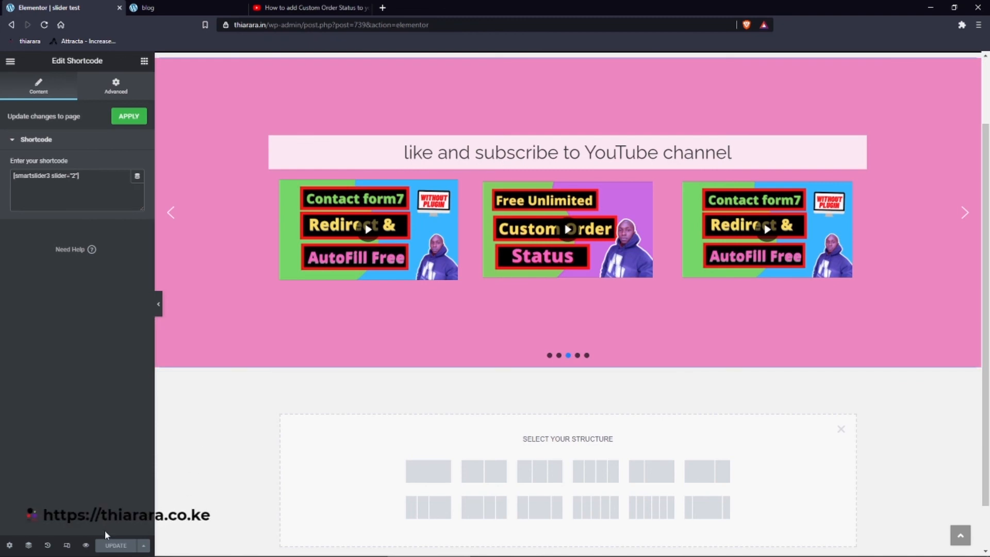
pyautogui.click(86, 545)
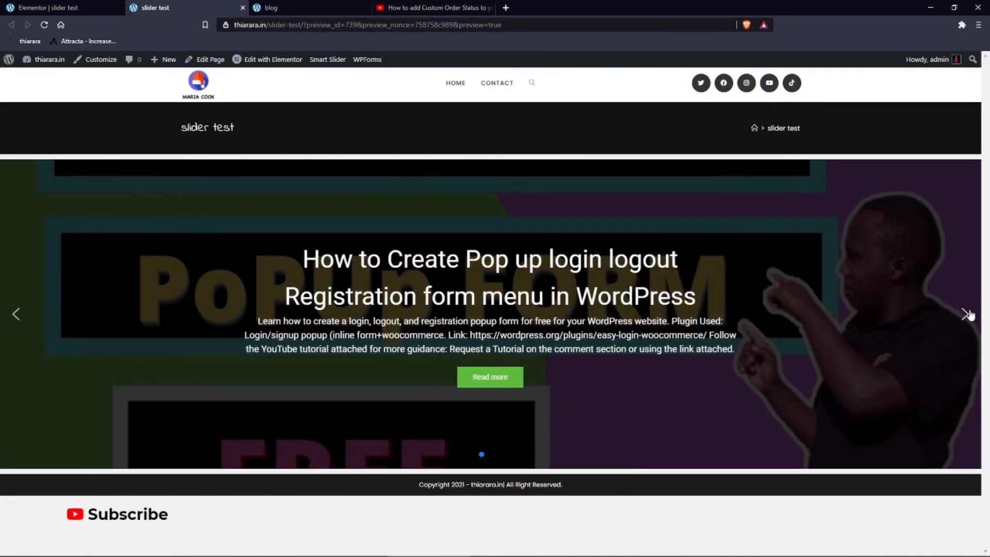
pyautogui.click(966, 314)
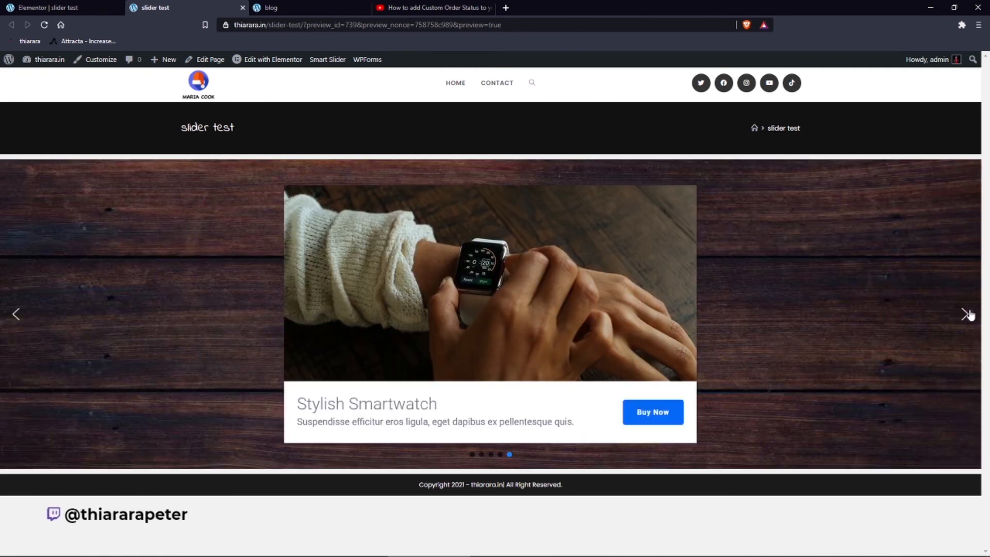